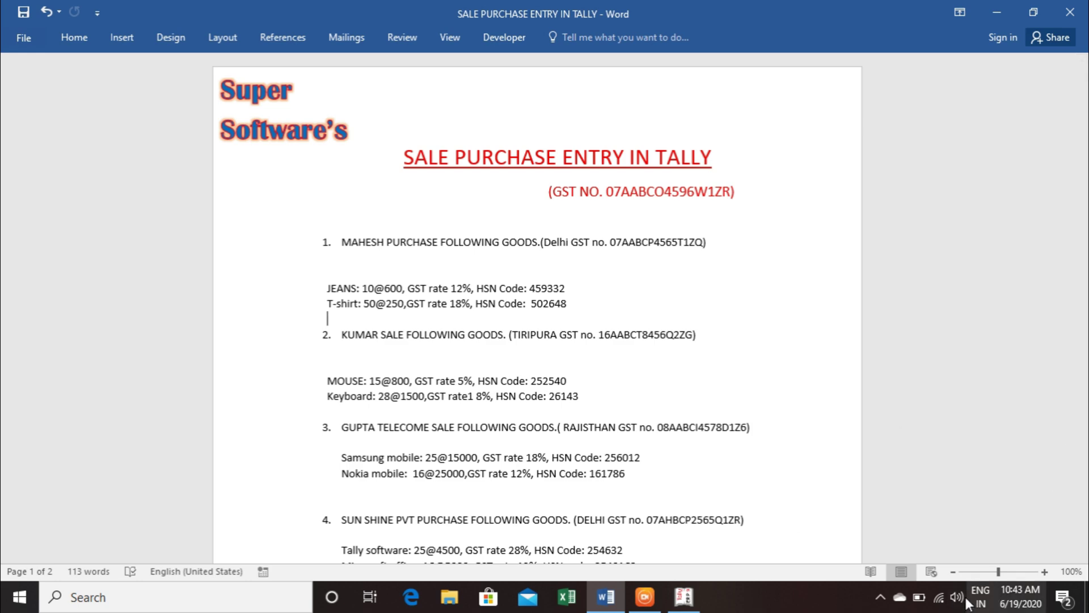
# Switch to Tally.ERP 9 and start it in Educational Mode
pyautogui.click(683, 597)
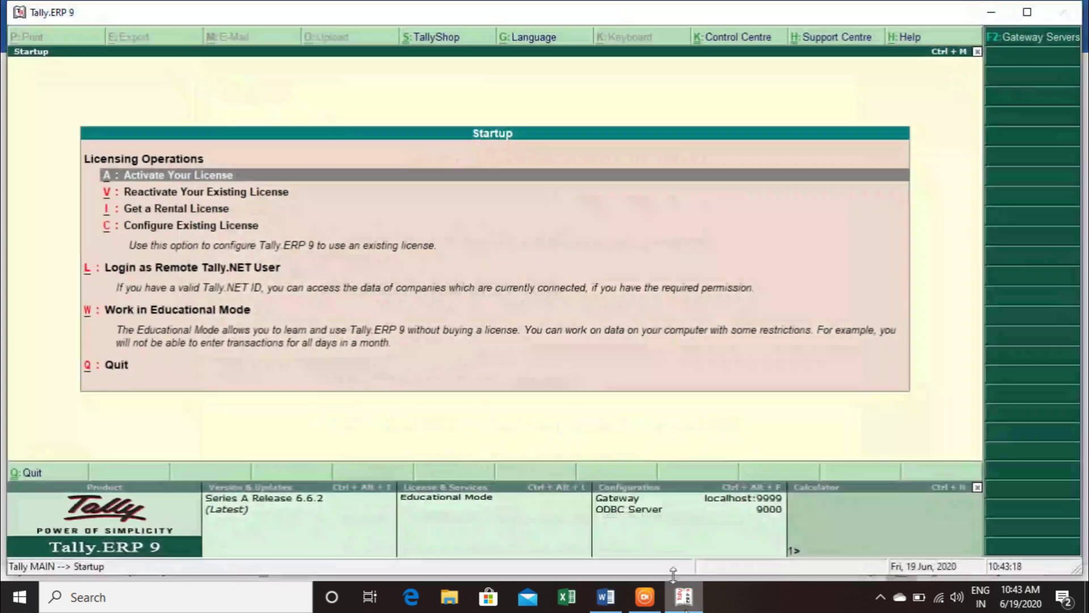
pyautogui.press('Down')
pyautogui.press('Down')
pyautogui.press('Down')
pyautogui.press('Down')
pyautogui.press('Down')
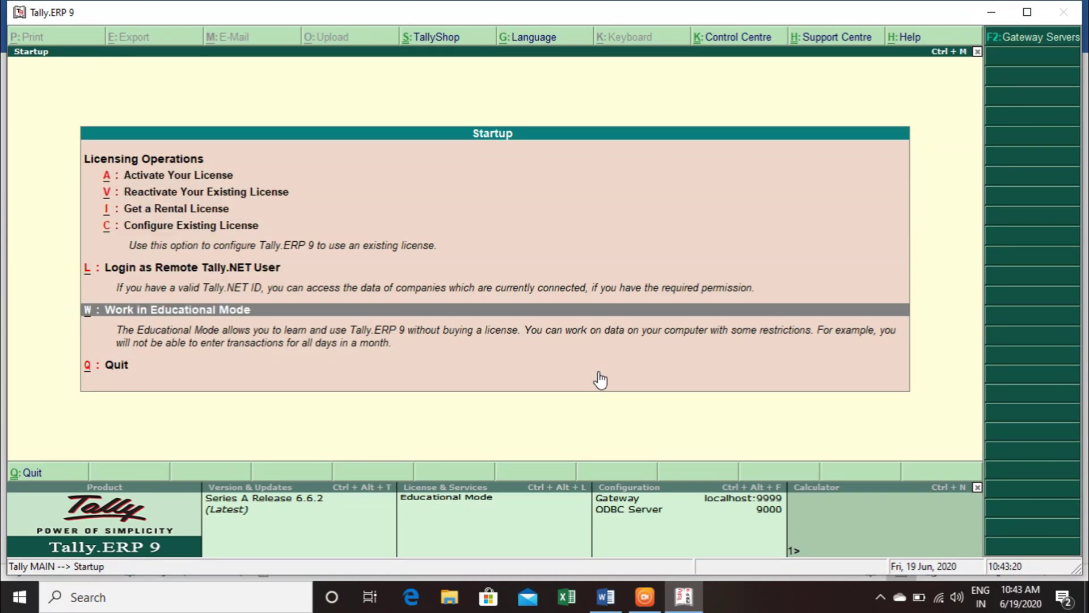
pyautogui.press('Return')
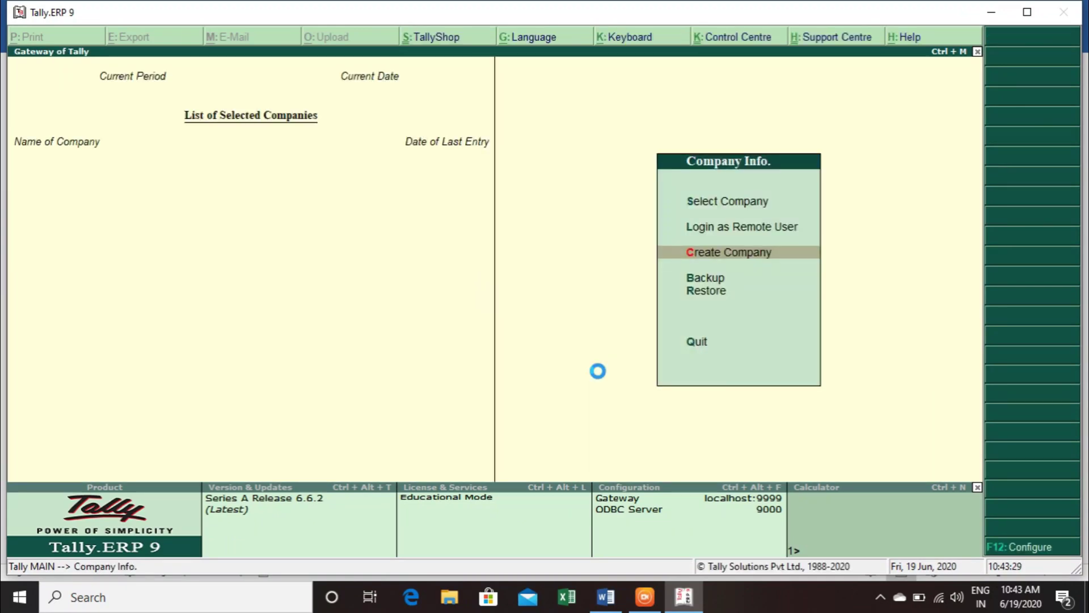
# Start creating a company named Super Softwar, keeping the same mailing name and leaving the address blank
pyautogui.press('Return')
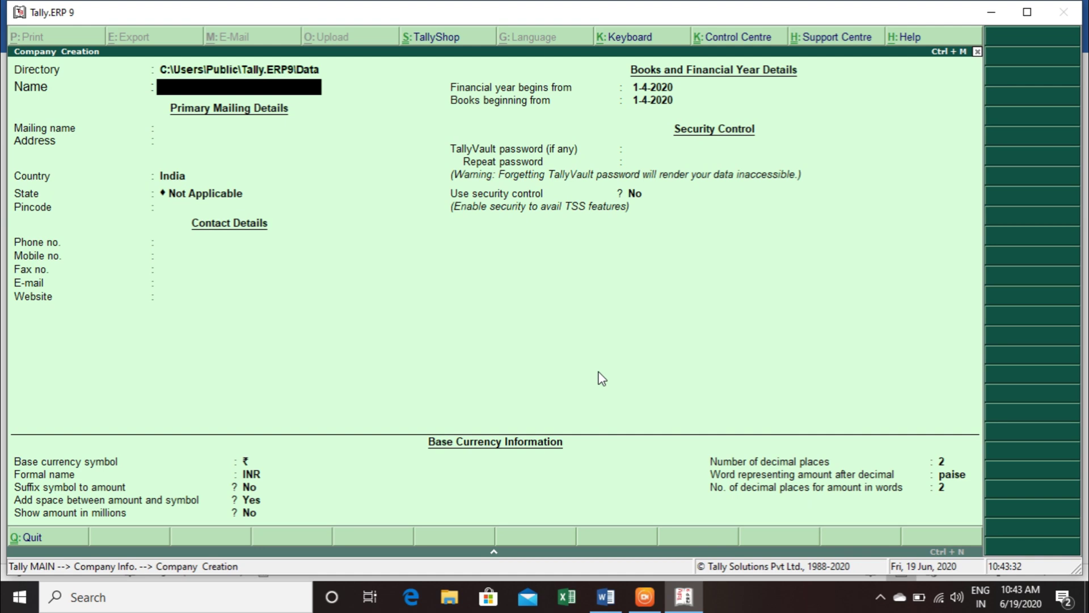
pyautogui.write('Super Softwar')
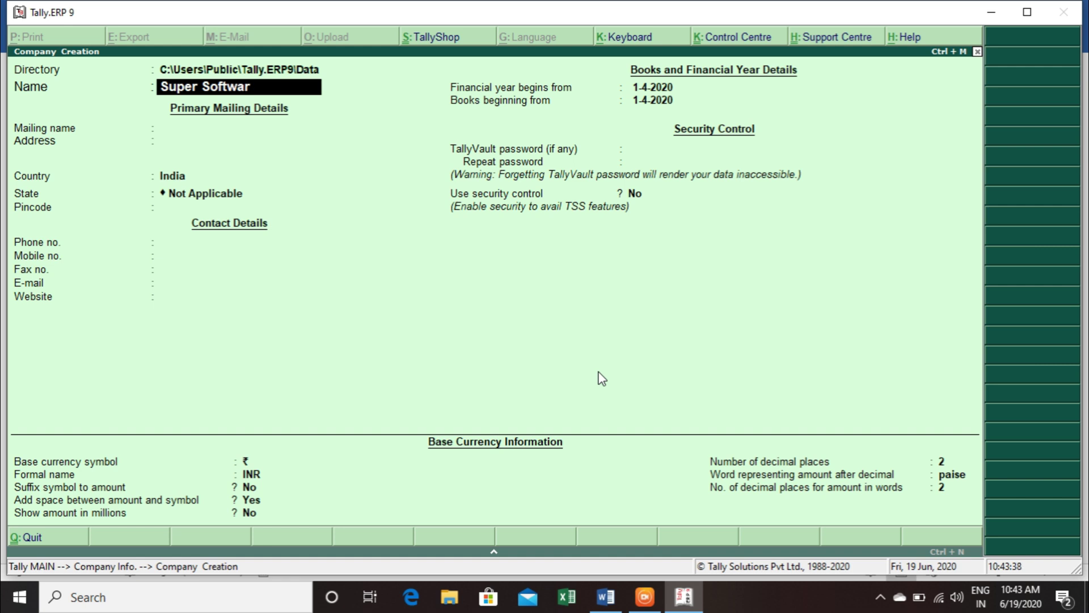
pyautogui.press('Return')
pyautogui.press('Return')
pyautogui.press('Return')
pyautogui.press('Return')
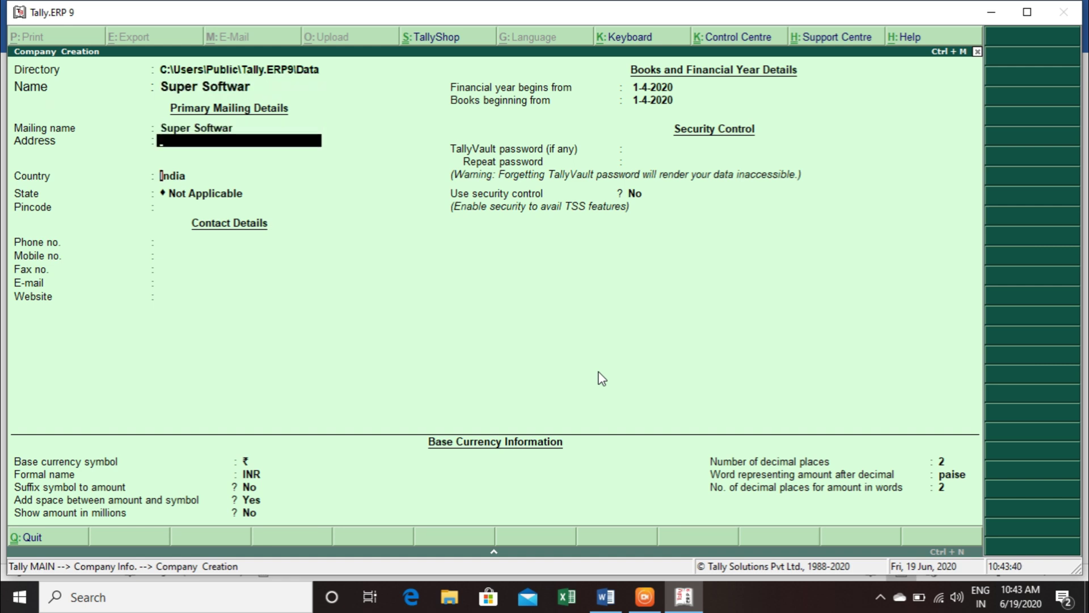
# Set the company's state to Delhi and leave the pincode and contact details blank
pyautogui.write('Del')
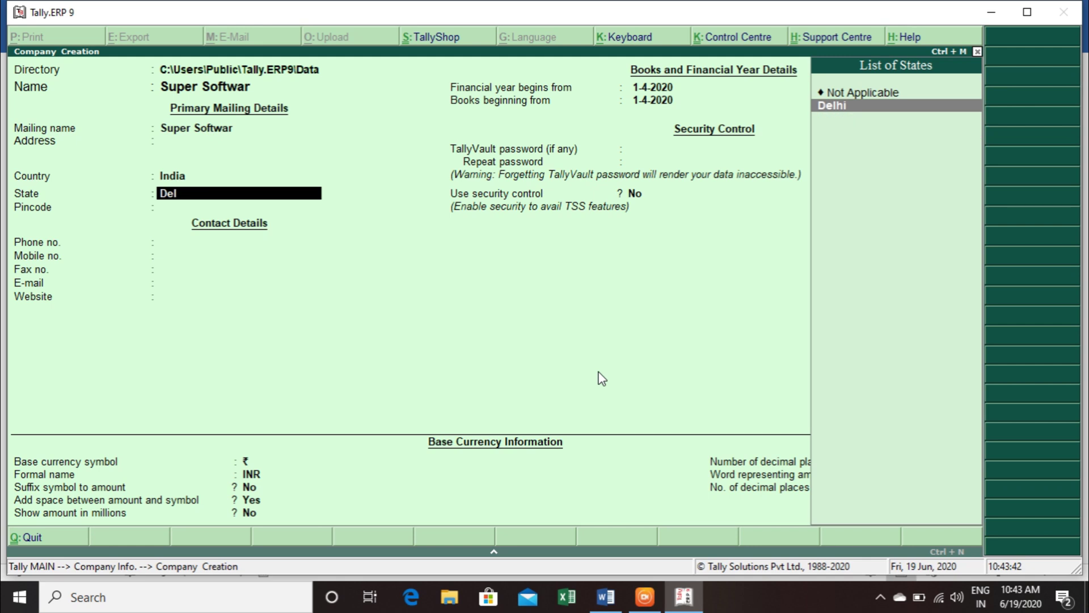
pyautogui.press('Return')
pyautogui.press('Return')
pyautogui.press('Return')
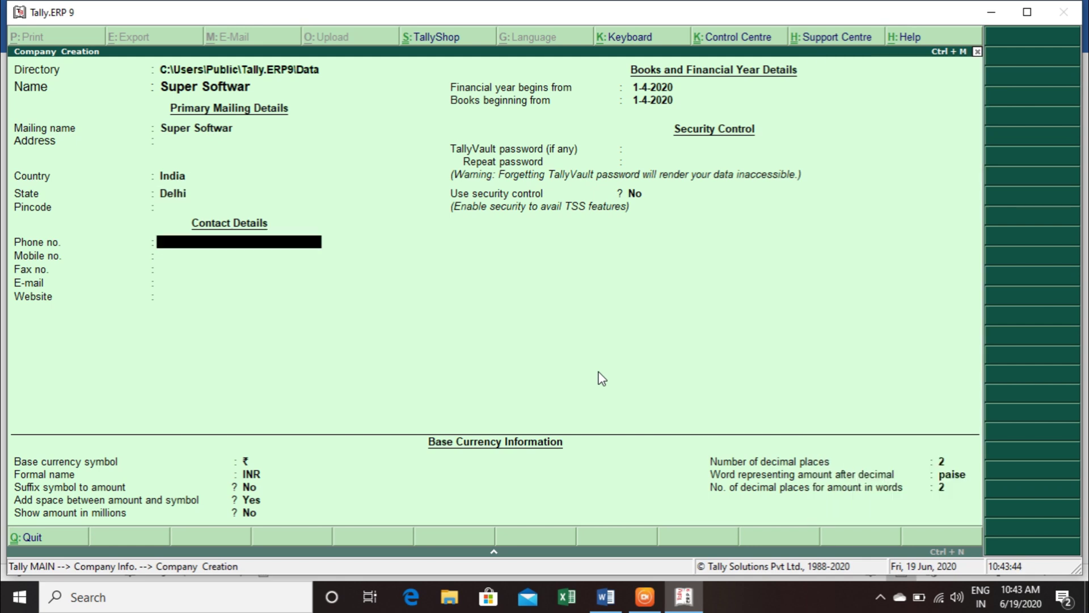
pyautogui.press('Return')
pyautogui.press('Return')
pyautogui.press('Return')
pyautogui.press('Return')
pyautogui.press('Return')
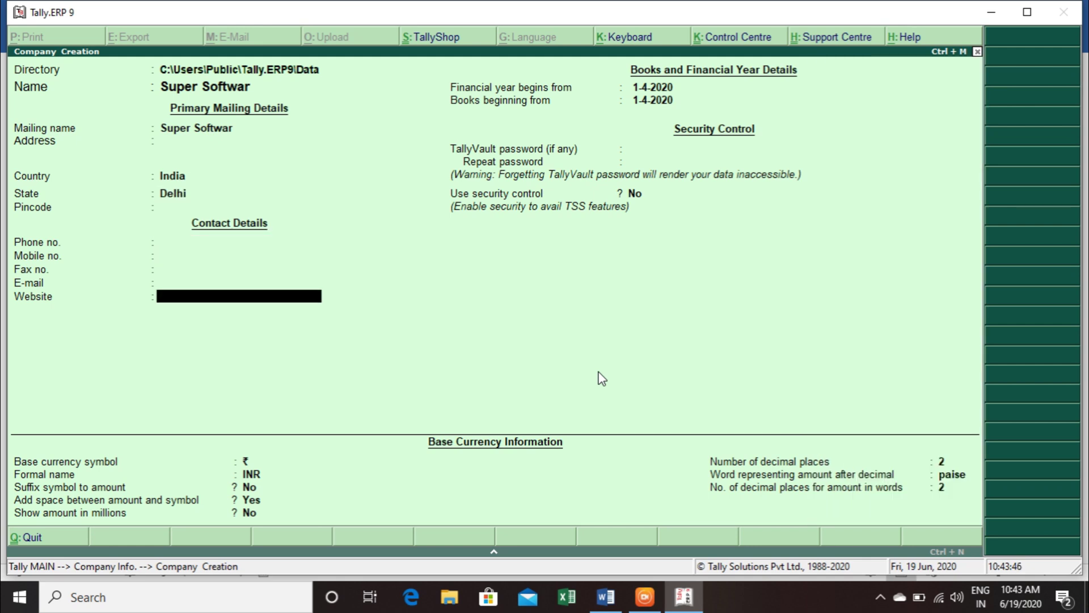
# Accept the default financial year, security and base currency settings and save the new company
pyautogui.press('Return')
pyautogui.press('Return')
pyautogui.press('Return')
pyautogui.press('Return')
pyautogui.press('Return')
pyautogui.press('Return')
pyautogui.press('Return')
pyautogui.press('Return')
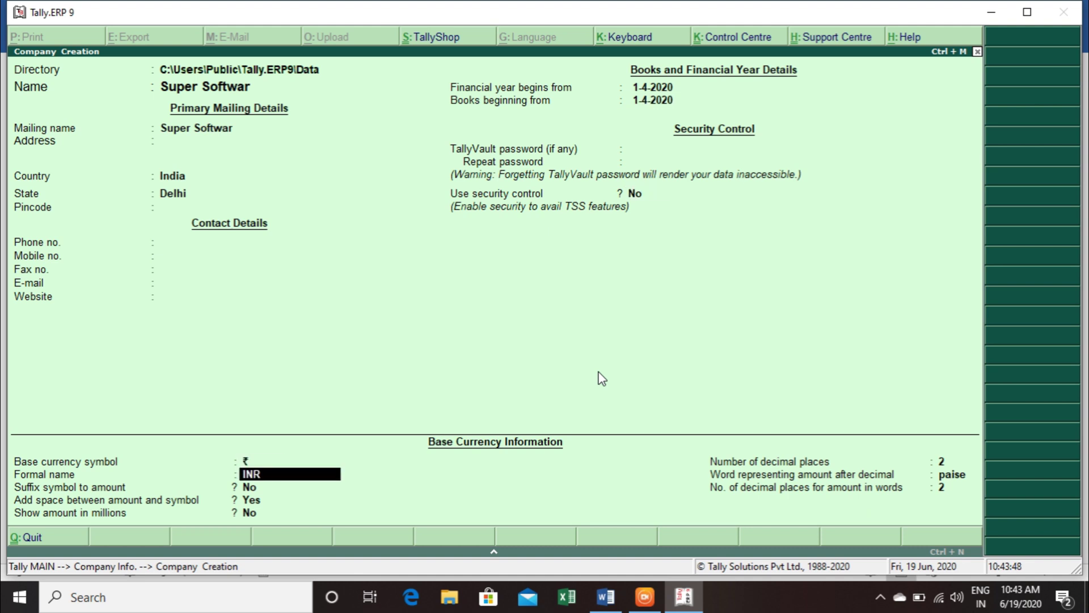
pyautogui.press('Return')
pyautogui.press('Return')
pyautogui.press('Return')
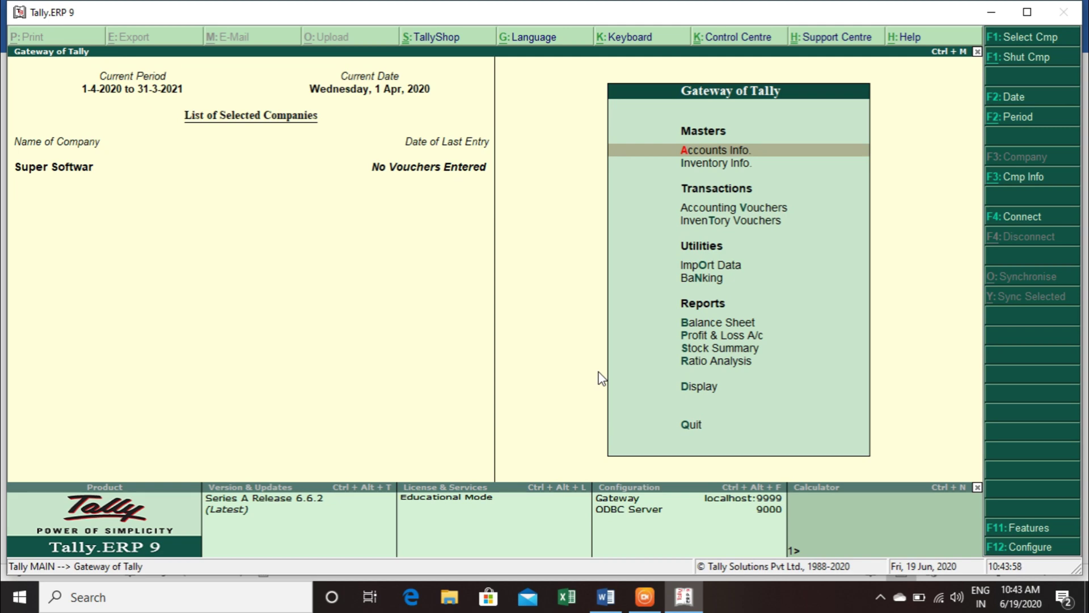
# Check the sale and purchase exercise in the Word document and return to Tally.ERP 9
pyautogui.hotkey('alt', 'Tab')
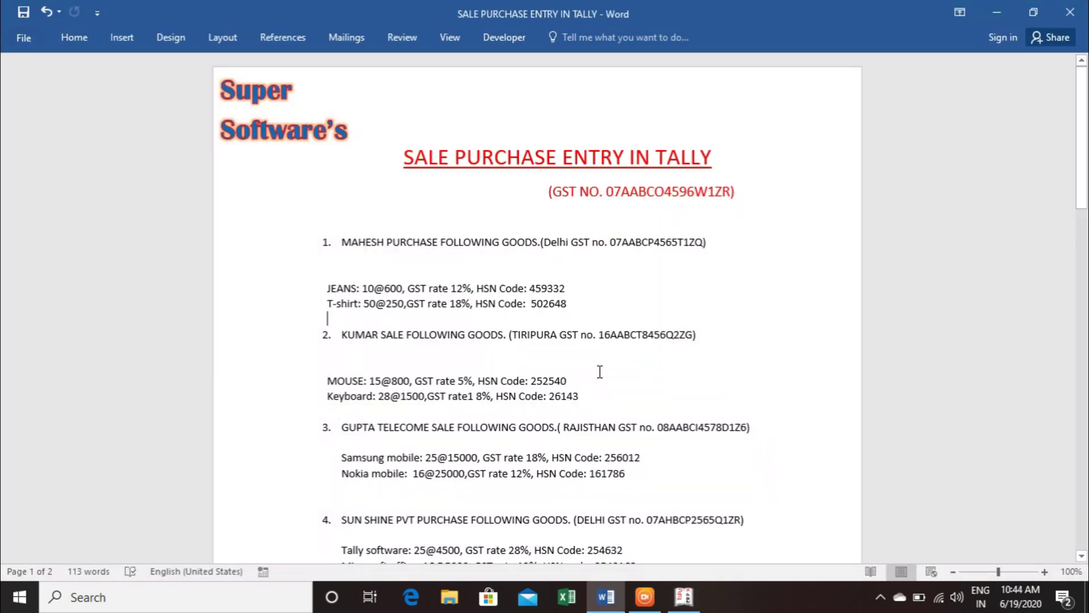
pyautogui.hotkey('alt', 'Tab')
pyautogui.hotkey('alt', 'Tab')
pyautogui.hotkey('alt', 'Tab')
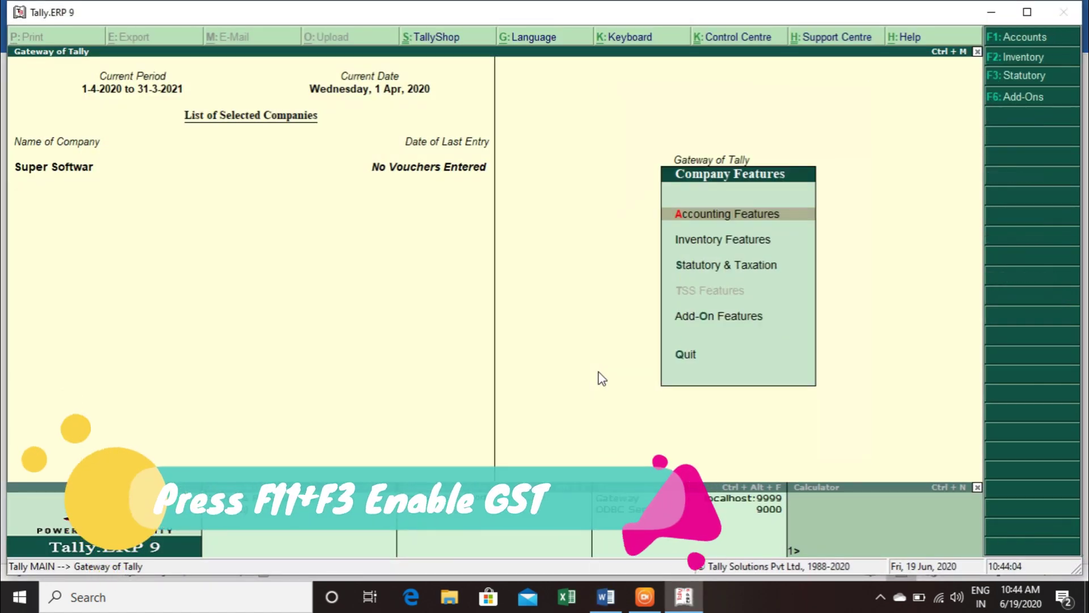
# Enable Goods and Services Tax in the company's Statutory & Taxation features and open its GST details
pyautogui.press('F11')
pyautogui.press('F3')
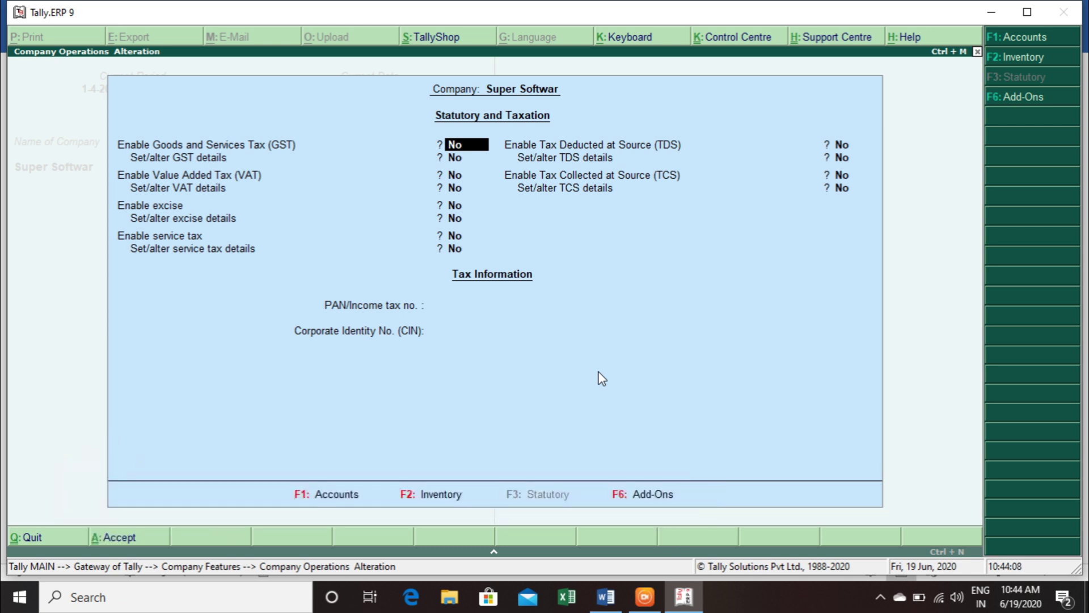
pyautogui.write('y')
pyautogui.press('Return')
pyautogui.write('y')
pyautogui.press('Return')
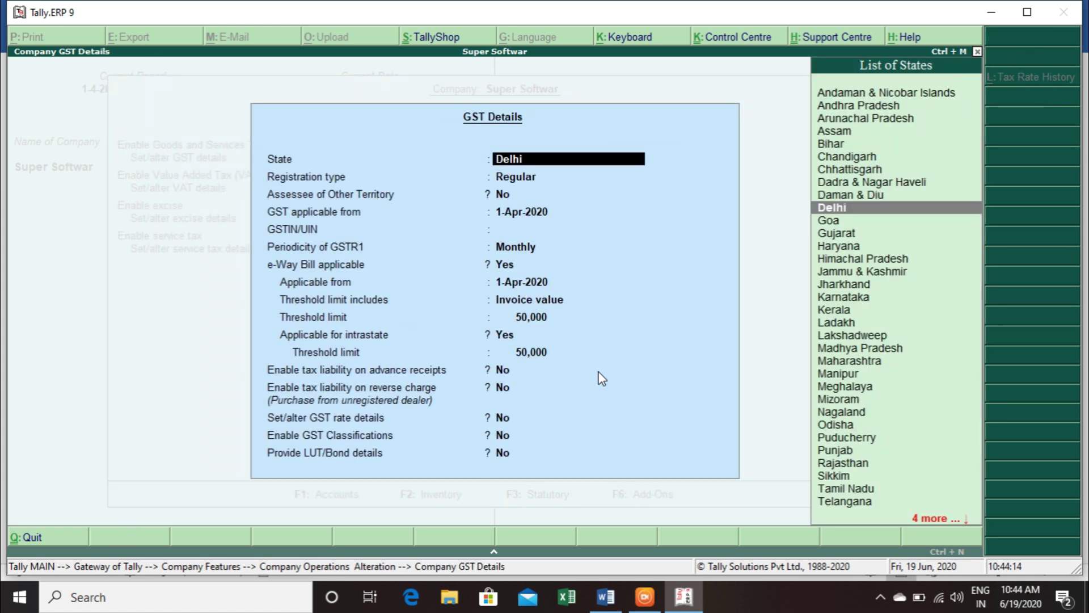
# Keep Delhi, Regular registration and 1-Apr-2020, and fill in the company's GSTIN/UIN by copying the GST number from the Word document's heading
pyautogui.press('Return')
pyautogui.press('Return')
pyautogui.press('Return')
pyautogui.press('Return')
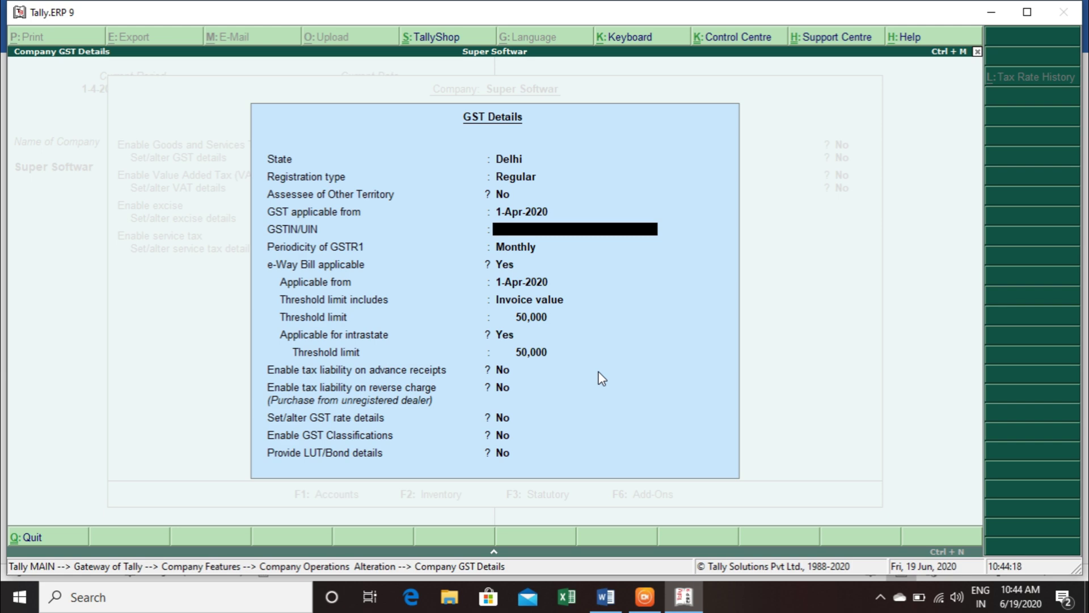
pyautogui.hotkey('alt', 'Tab')
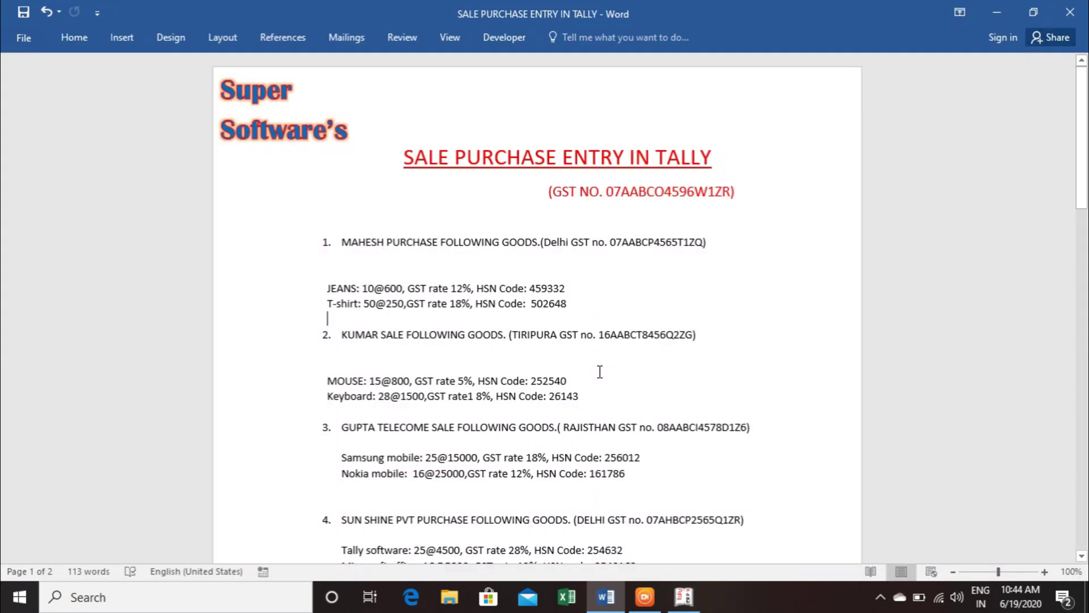
pyautogui.doubleClick(662, 199)
pyautogui.hotkey('ctrl', 'c')
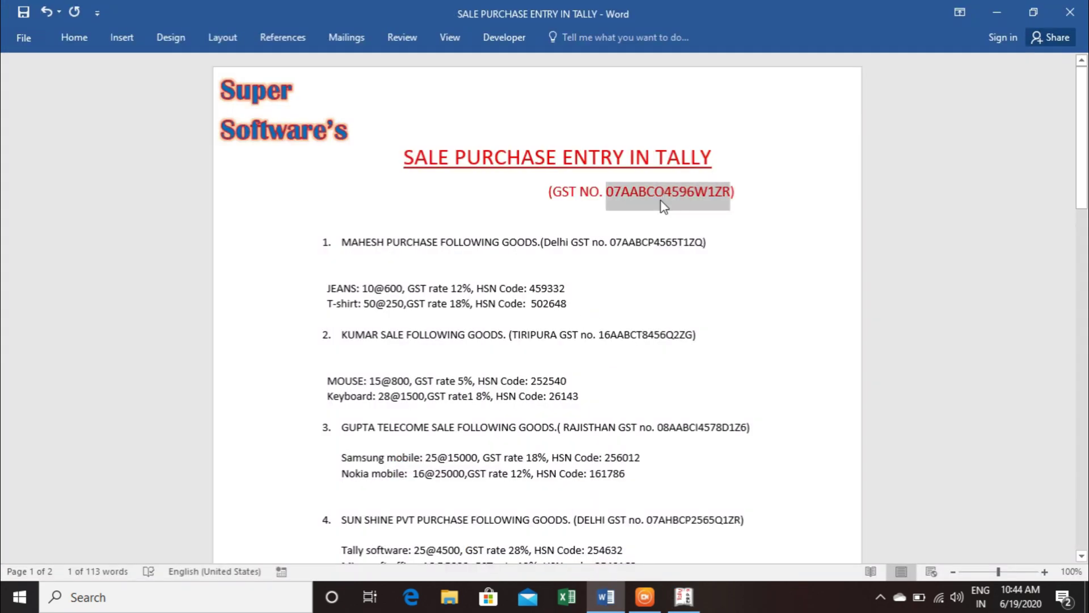
pyautogui.hotkey('alt', 'Tab')
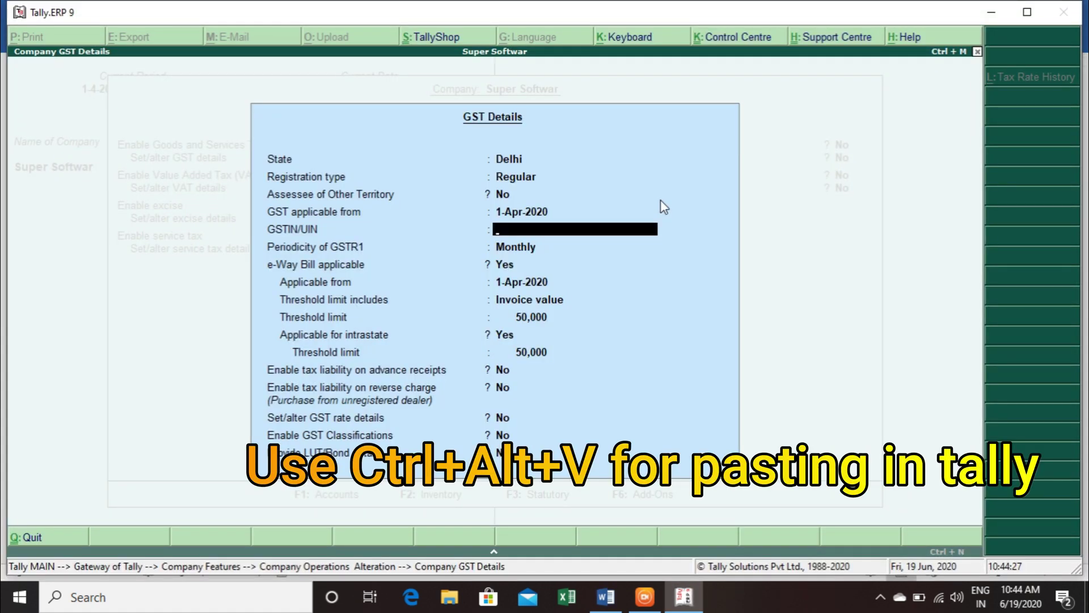
pyautogui.hotkey('ctrl', 'alt', 'v')
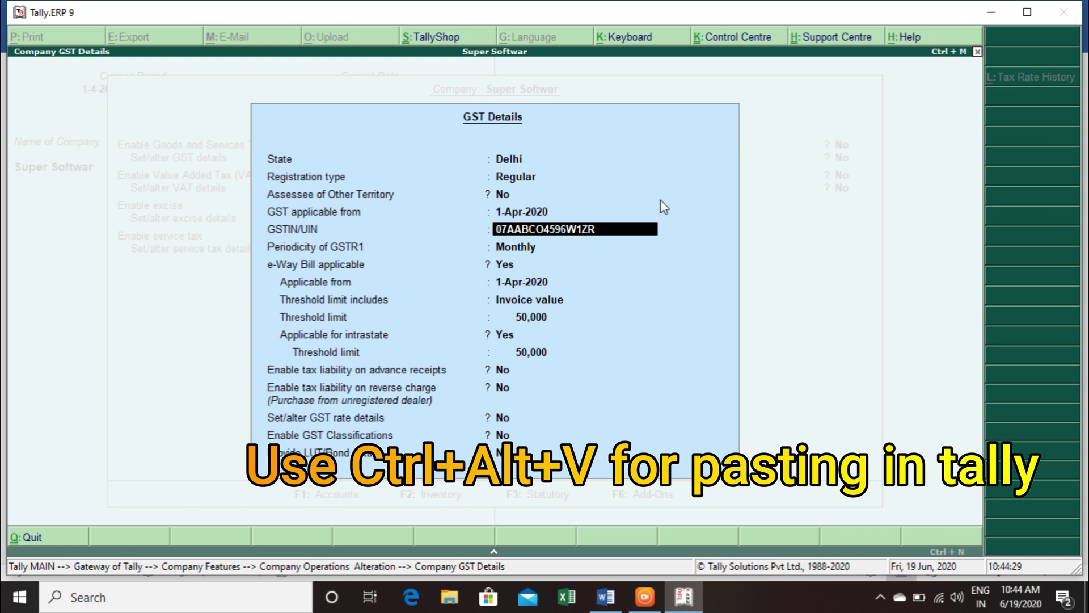
pyautogui.press('Return')
pyautogui.press('Return')
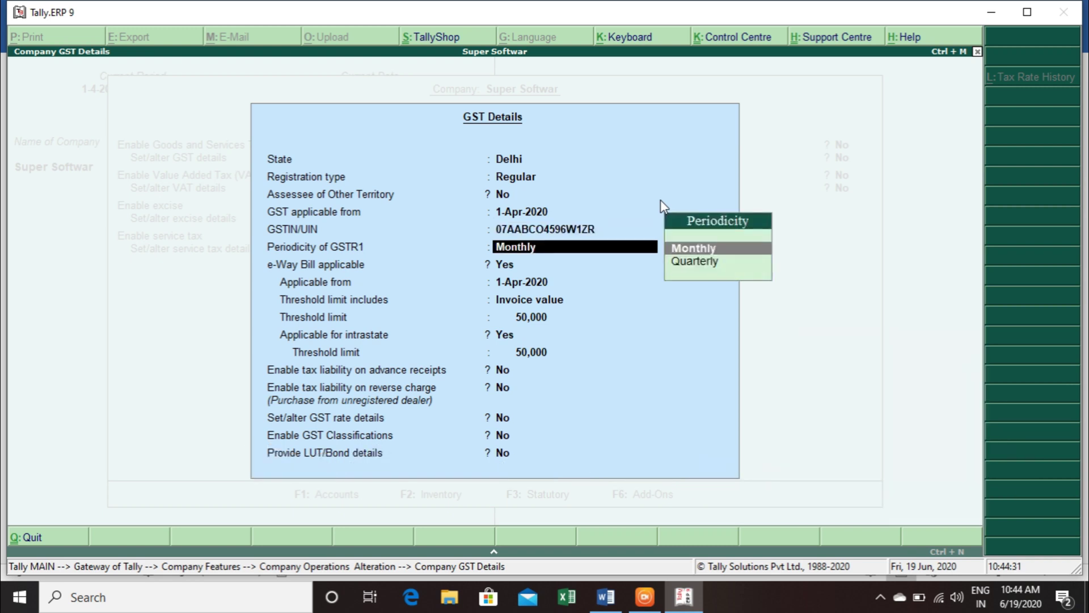
# Keep the GSTR1 periodicity Monthly, set e-Way Bill applicable to No, and accept the GST details
pyautogui.press('Return')
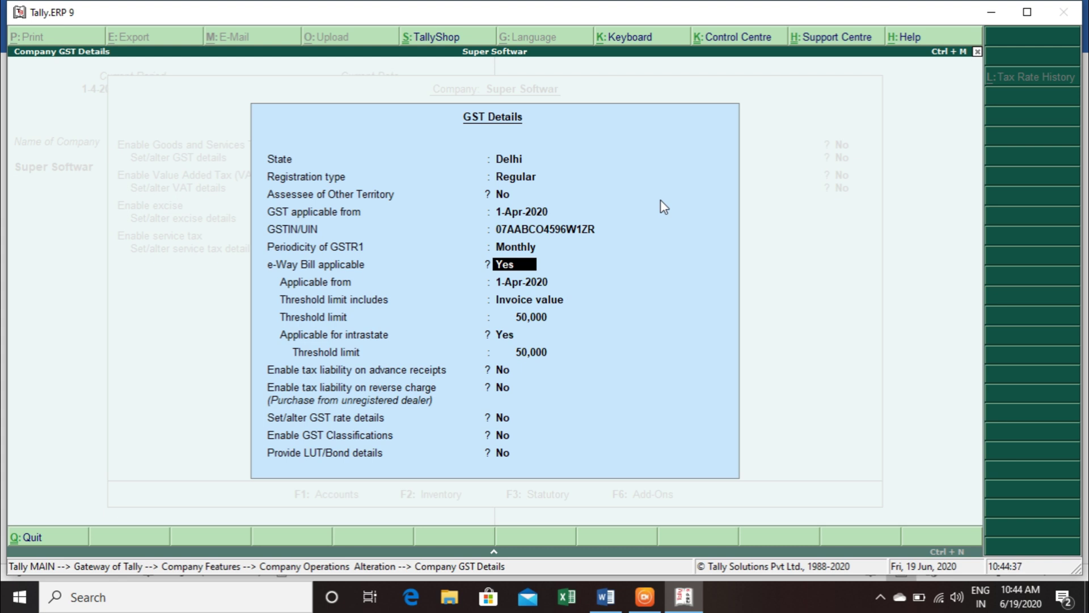
pyautogui.write('n')
pyautogui.press('Return')
pyautogui.press('Return')
pyautogui.write('n')
pyautogui.hotkey('ctrl', 'a')
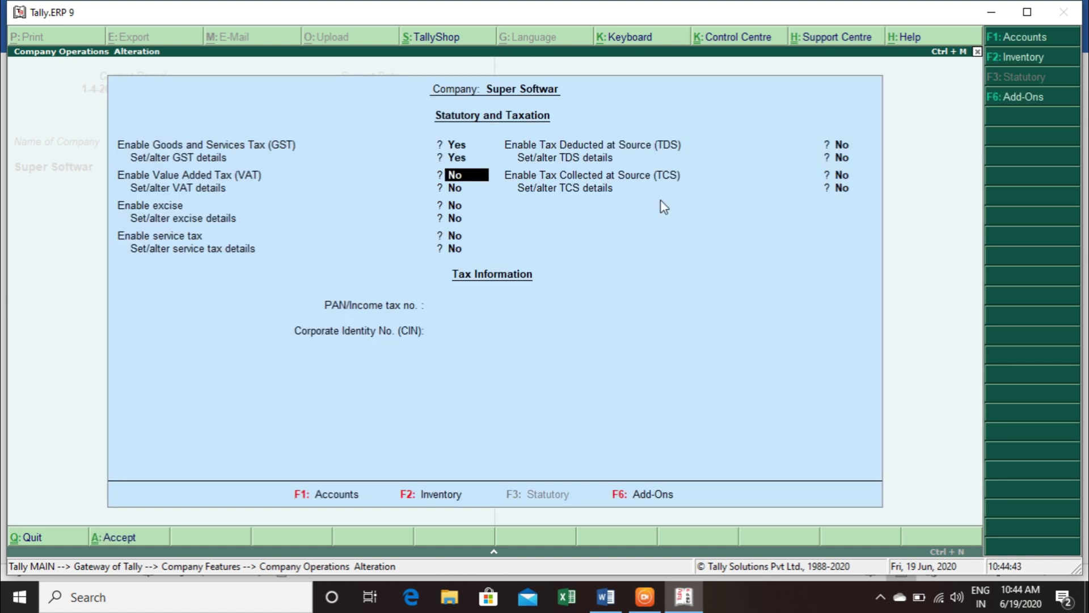
# Leave the remaining statutory taxes at No, accept the settings, and return to the Gateway of Tally
pyautogui.press('Return')
pyautogui.press('Return')
pyautogui.press('Return')
pyautogui.press('Return')
pyautogui.press('Return')
pyautogui.press('Return')
pyautogui.press('Return')
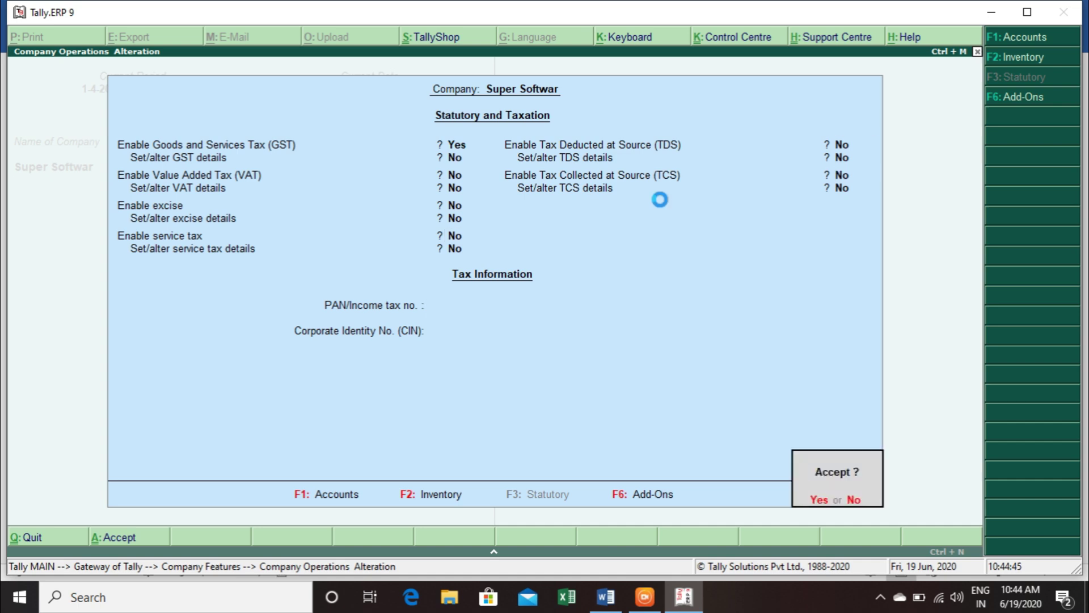
pyautogui.press('Return')
pyautogui.press('Return')
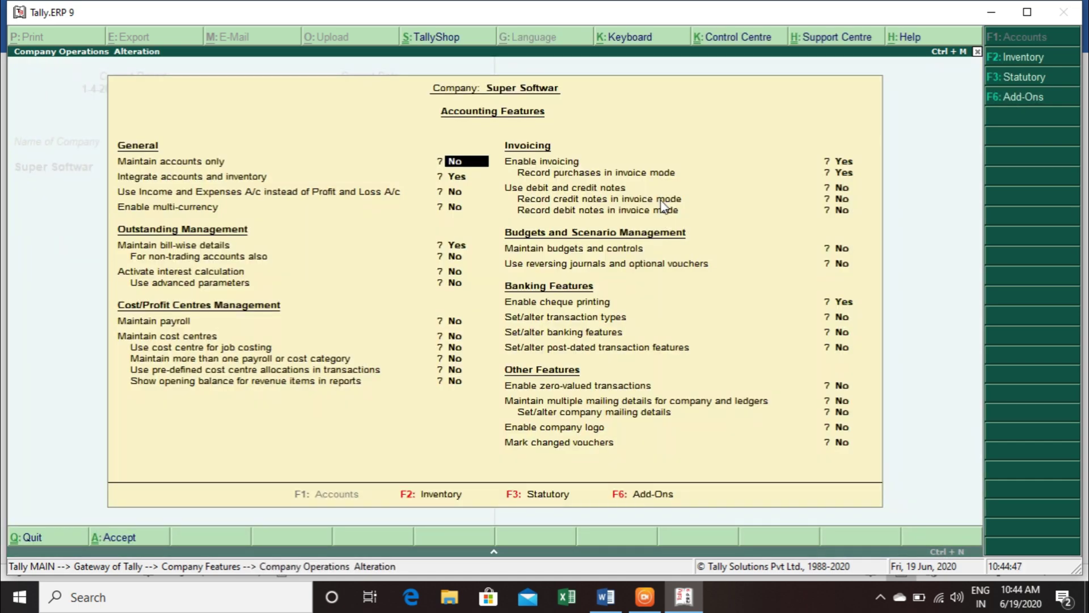
pyautogui.press('Escape')
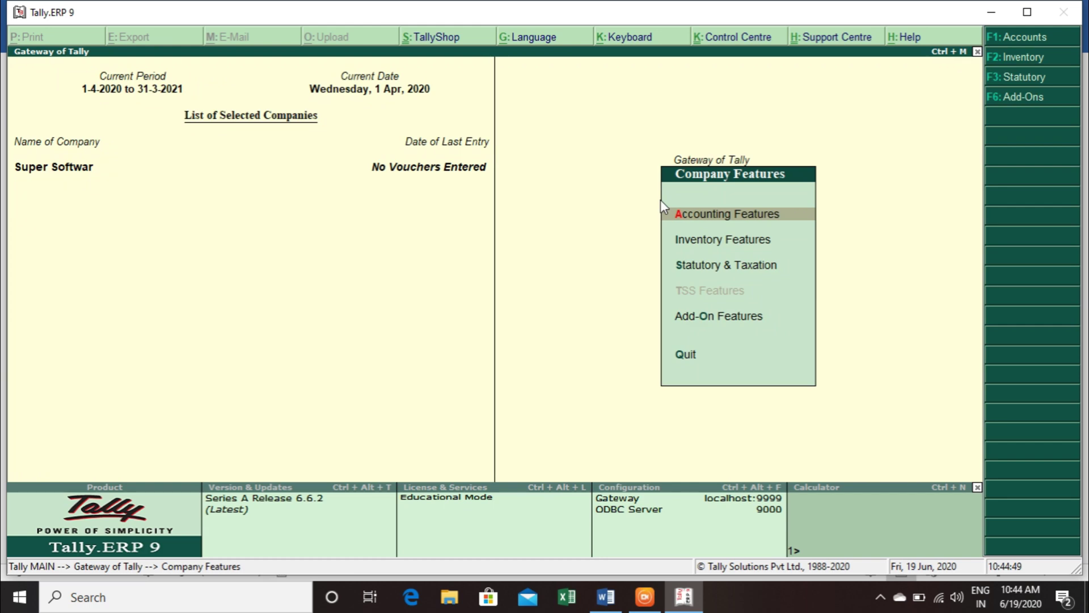
pyautogui.press('Escape')
# Check the first transaction in the Word document, and open a new purchase voucher in Tally.ERP 9
pyautogui.hotkey('alt', 'Tab')
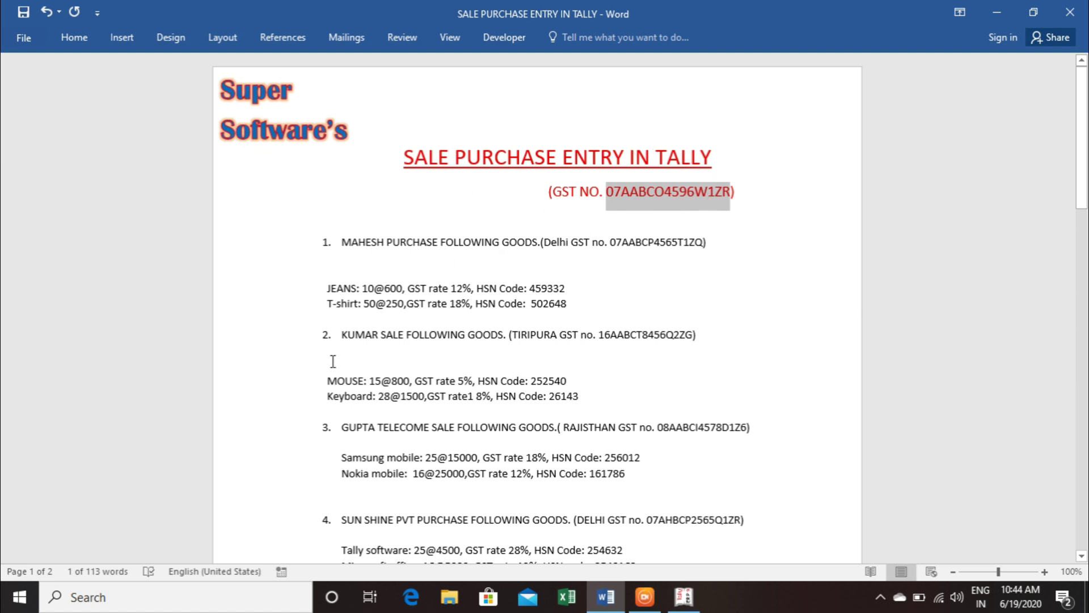
pyautogui.hotkey('alt', 'Tab')
pyautogui.press('Down')
pyautogui.press('Down')
pyautogui.press('Down')
pyautogui.press('Up')
pyautogui.press('Return')
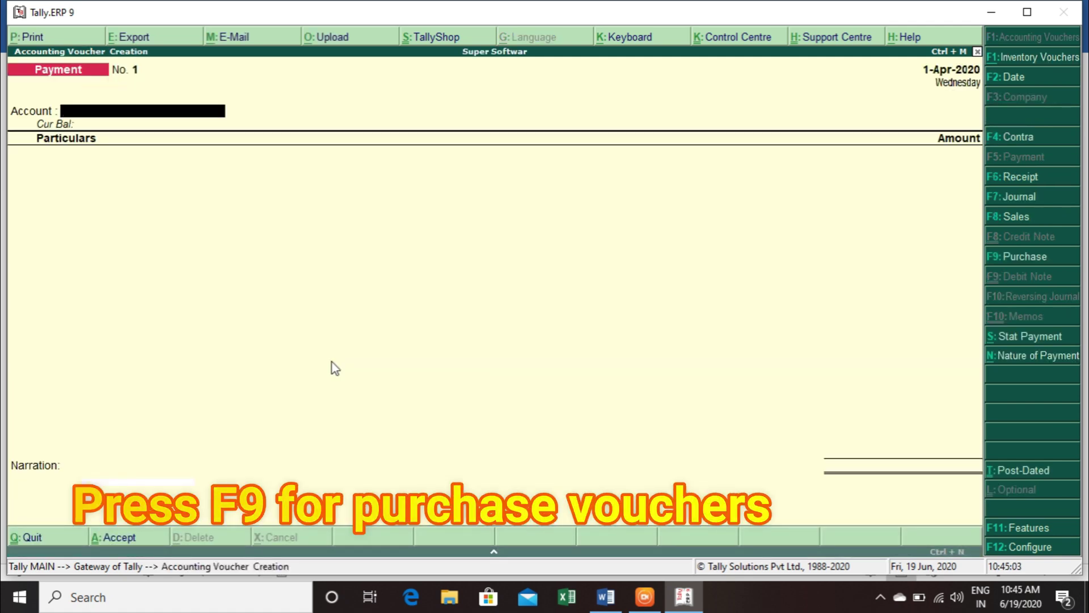
pyautogui.press('F9')
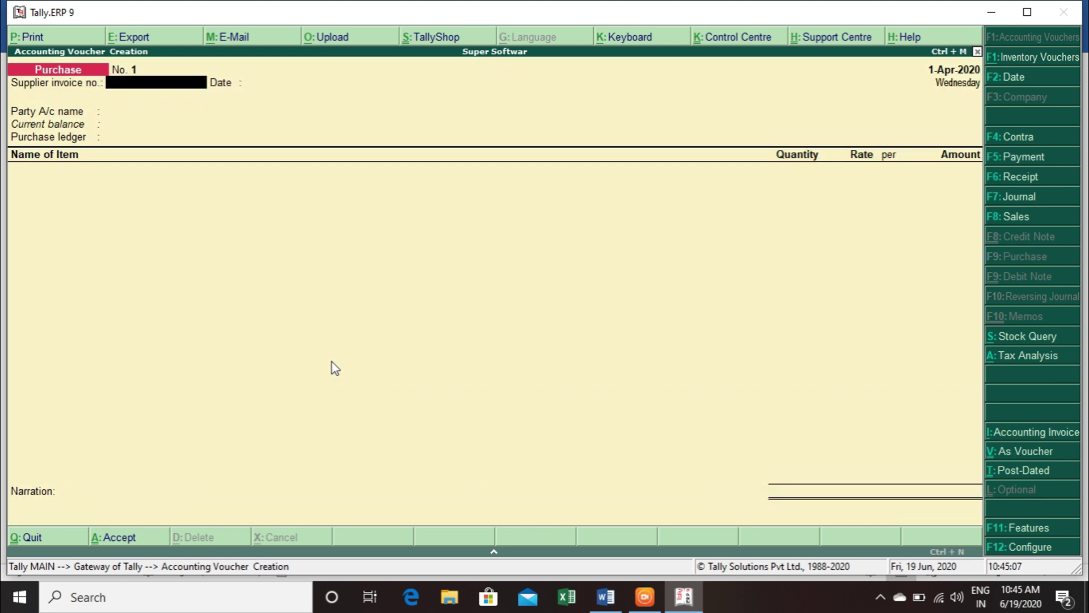
# Enter supplier invoice number km/1 and invoice date 1/4/2020 in the purchase voucher
pyautogui.write('km/1')
pyautogui.press('Return')
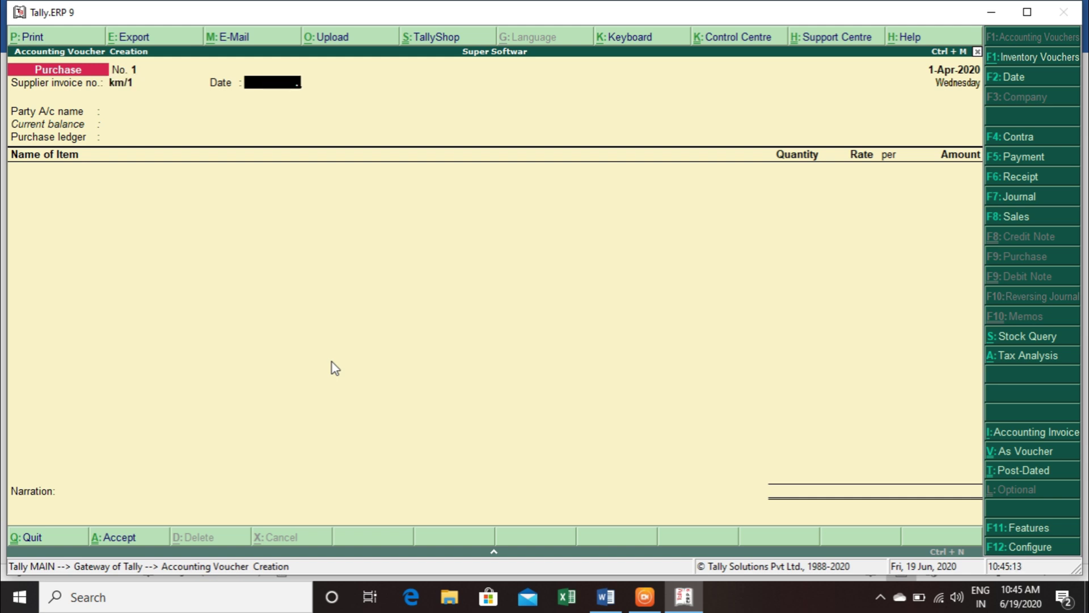
pyautogui.write('1/4/2')
pyautogui.press('BackSpace')
pyautogui.press('BackSpace')
pyautogui.press('BackSpace')
pyautogui.press('BackSpace')
pyautogui.press('BackSpace')
pyautogui.write('1/4/2020')
pyautogui.press('Return')
# Start a new party ledger from the purchase voucher and enter the supplier's name from the Word document, without an alias
pyautogui.hotkey('alt', 'c')
pyautogui.hotkey('alt', 'Tab')
pyautogui.hotkey('alt', 'Tab')
pyautogui.write('M')
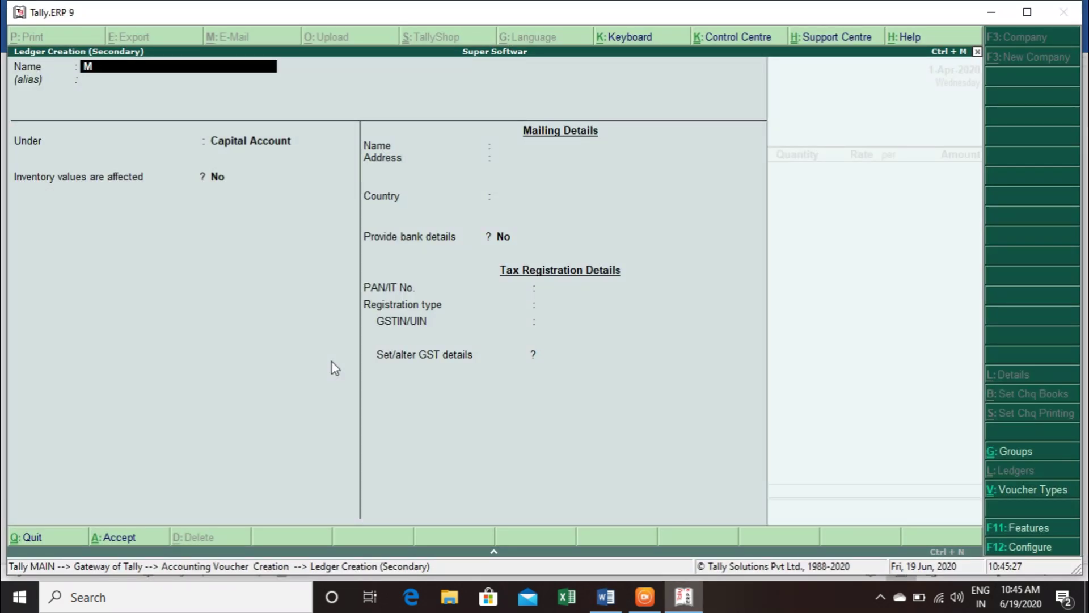
pyautogui.write('ahesh')
pyautogui.press('Return')
pyautogui.press('Return')
# Place the supplier ledger under the Sundry Creditors group
pyautogui.write('S')
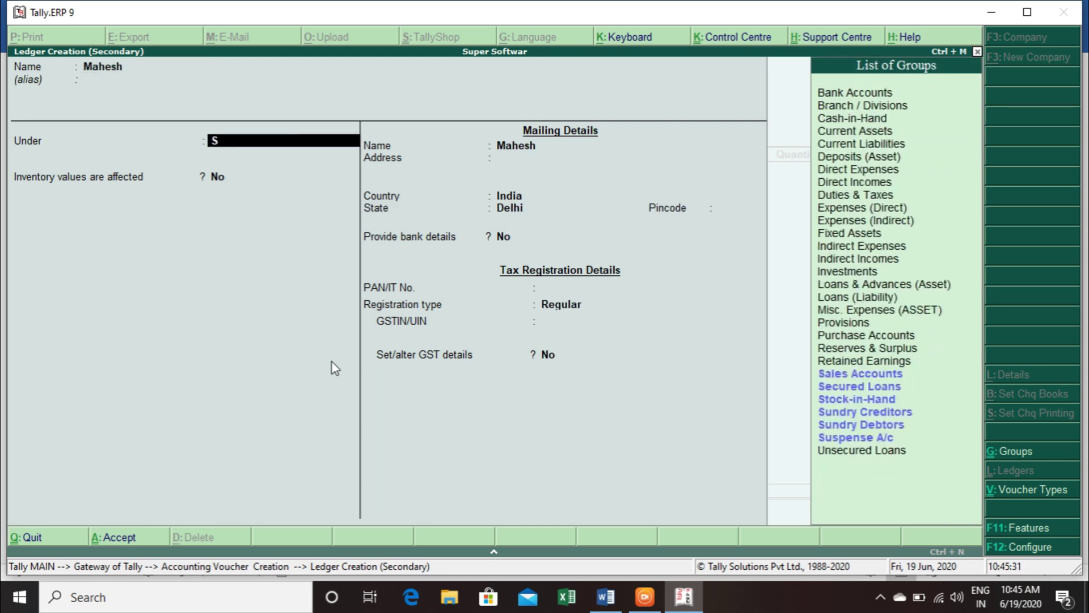
pyautogui.write('und')
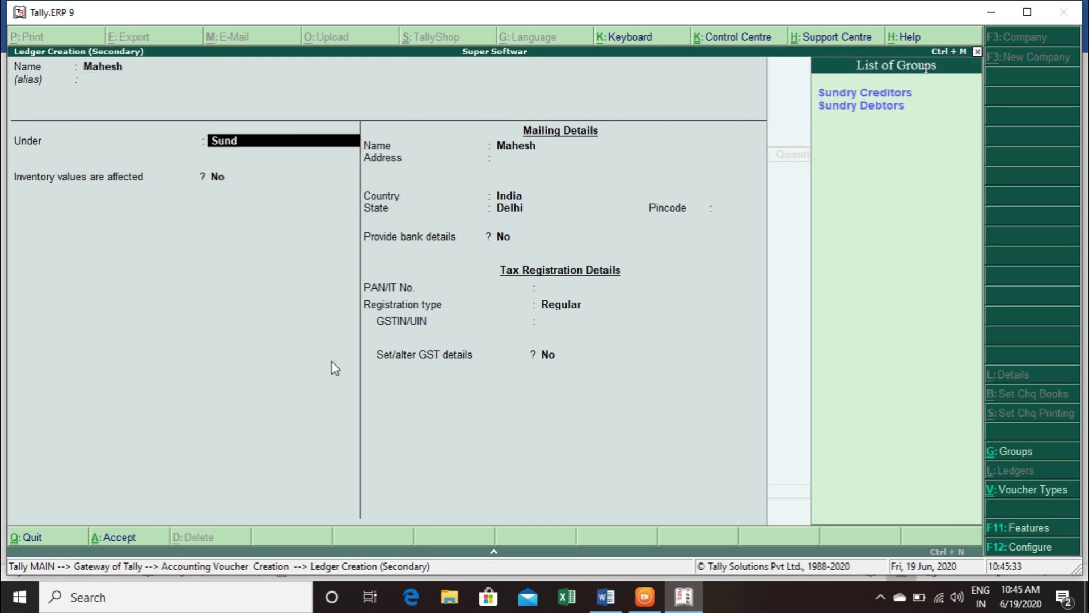
pyautogui.press('Down')
pyautogui.press('Up')
pyautogui.press('Return')
# Keep bill-by-bill balances enabled for the supplier ledger, without a default credit period
pyautogui.press('Return')
pyautogui.press('Return')
pyautogui.press('Return')
pyautogui.press('Return')
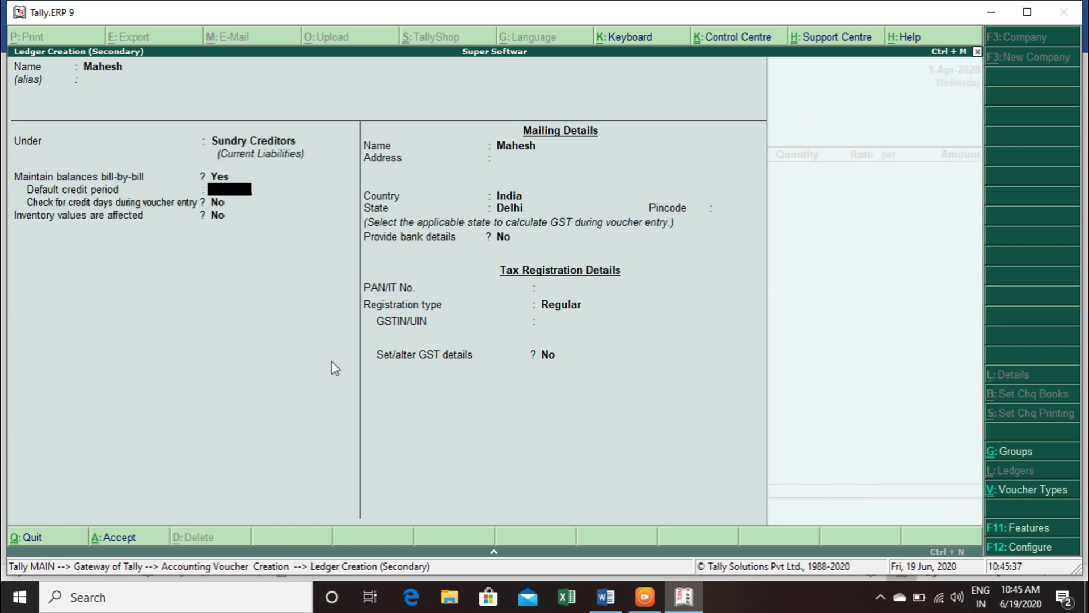
pyautogui.press('Return')
pyautogui.press('Return')
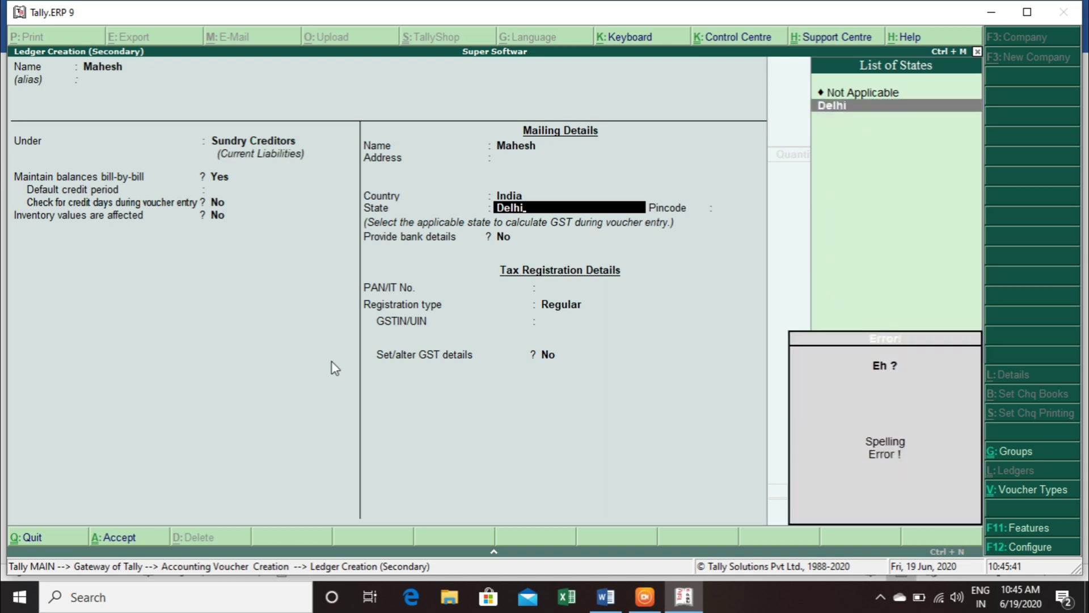
# Check the supplier's state in the Word document and keep Delhi, no bank details and Regular registration in the ledger
pyautogui.hotkey('alt', 'Tab')
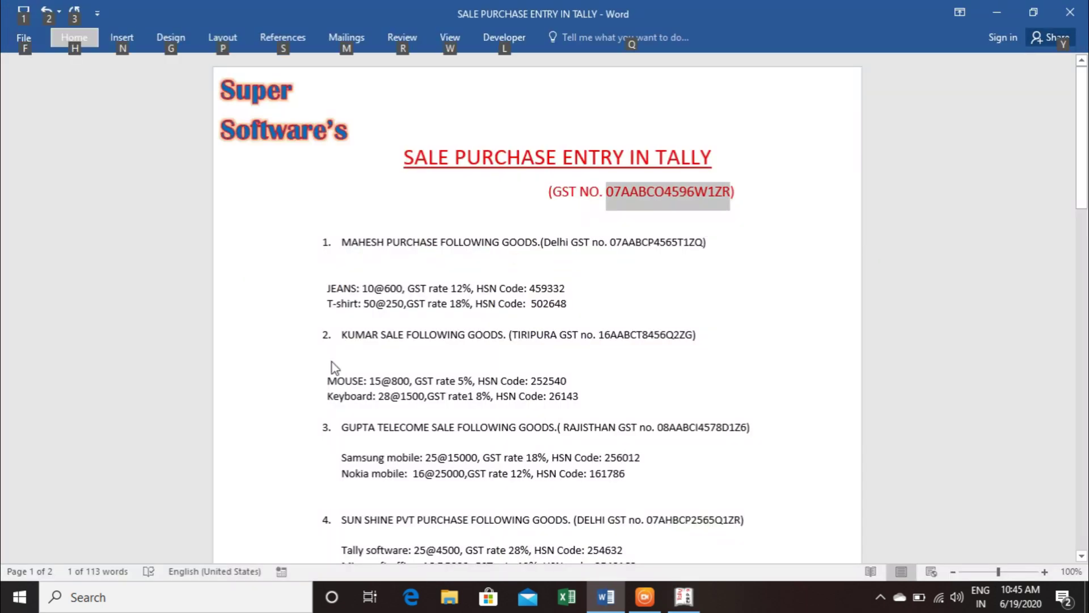
pyautogui.hotkey('alt', 'Tab')
pyautogui.press('Return')
pyautogui.press('Return')
pyautogui.press('Return')
pyautogui.press('Return')
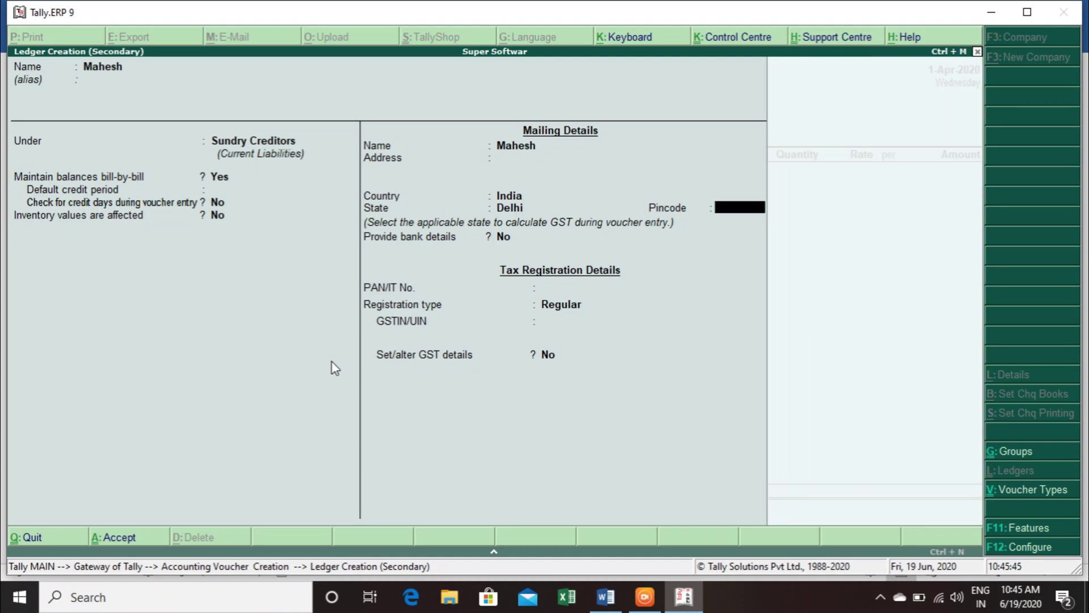
pyautogui.press('Return')
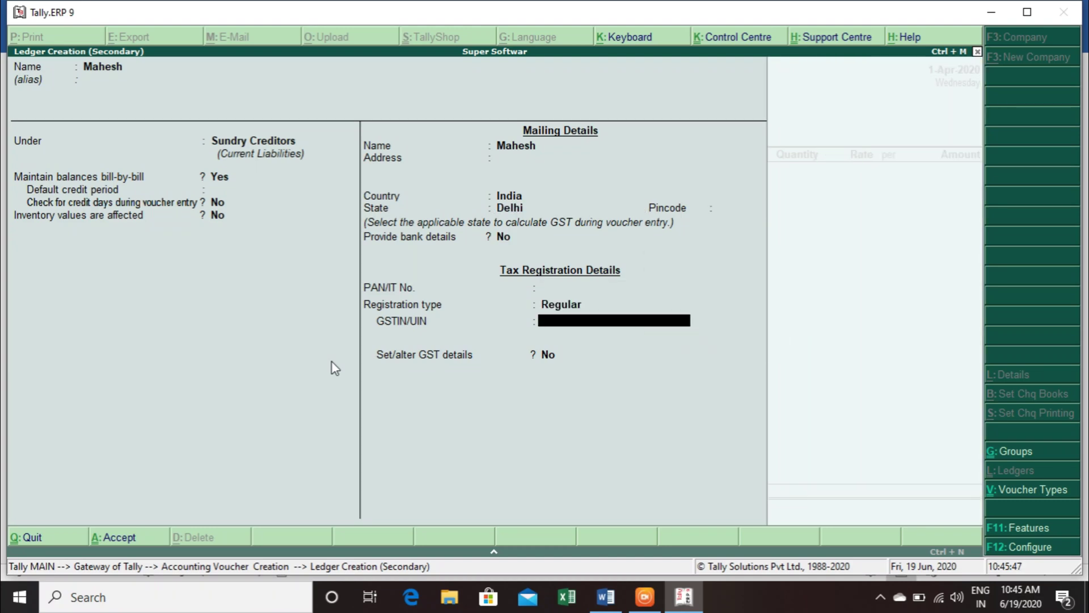
# Copy the supplier's GST number from the first transaction in the Word document into the ledger's GSTIN/UIN field
pyautogui.hotkey('alt', 'Tab')
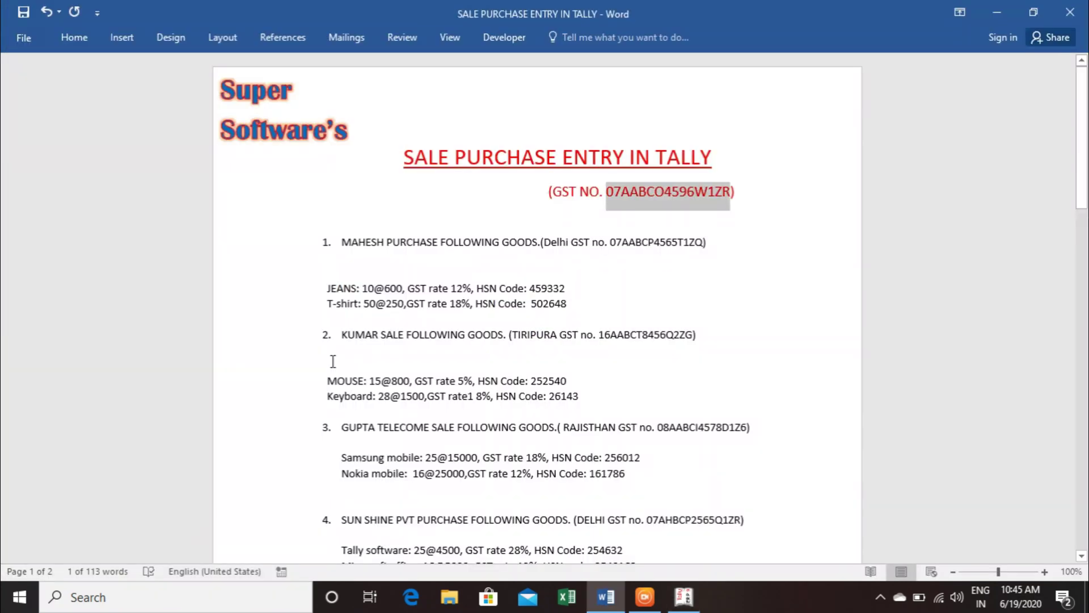
pyautogui.doubleClick(660, 241)
pyautogui.hotkey('alt', 'Tab')
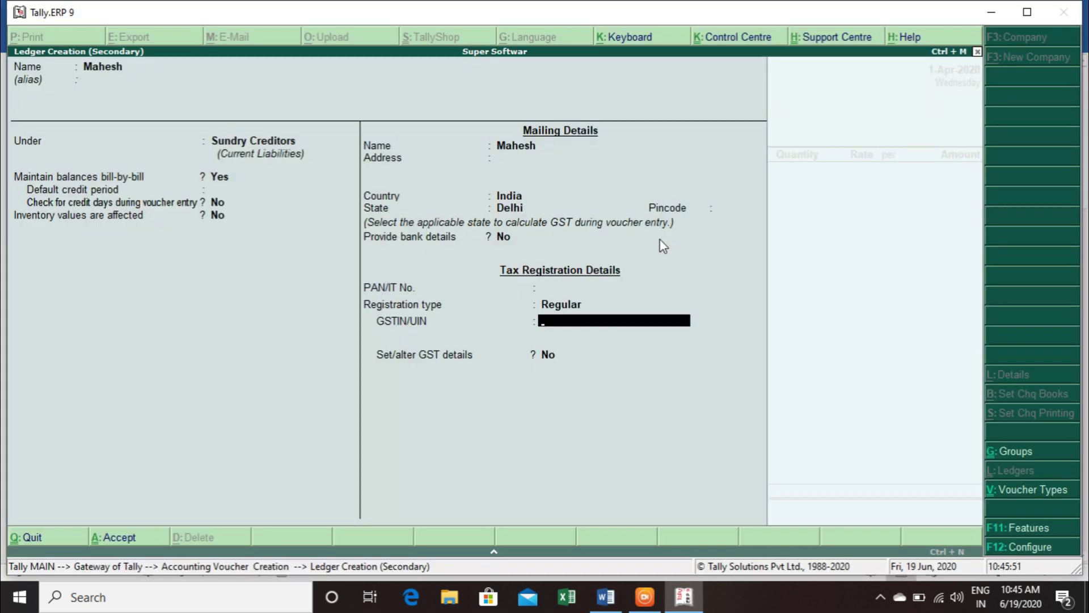
pyautogui.hotkey('ctrl', 'v')
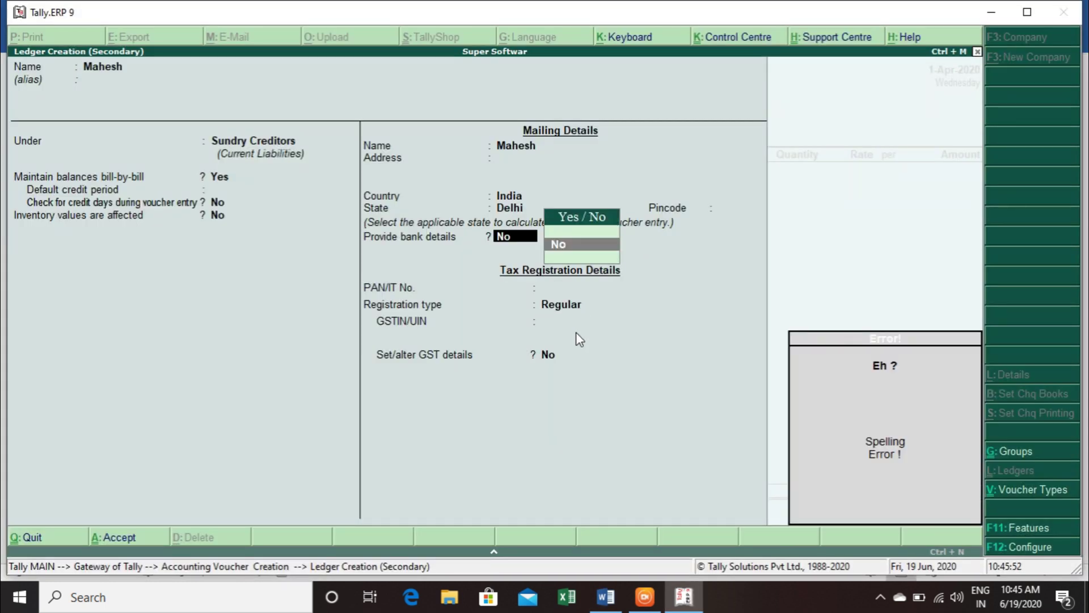
pyautogui.press('Return')
pyautogui.press('Return')
pyautogui.press('Return')
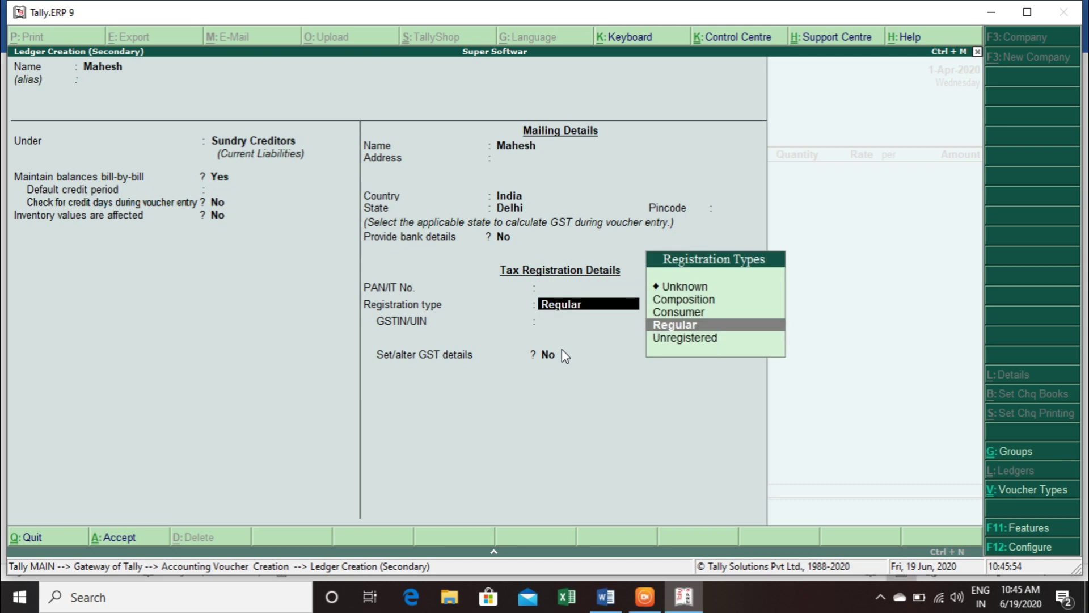
pyautogui.hotkey('ctrl', 'alt', 'v')
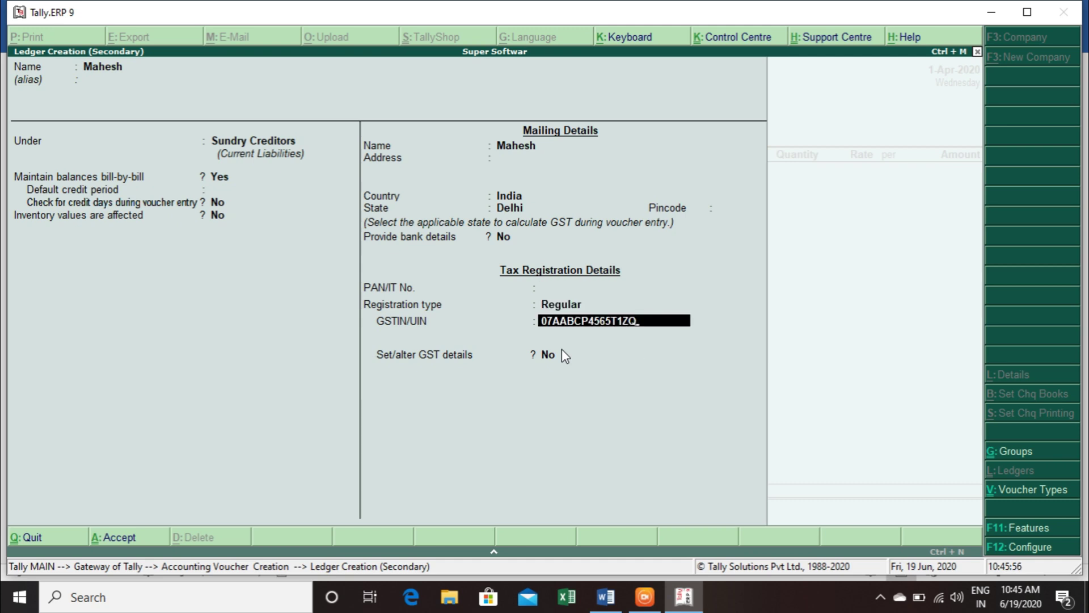
# Save the supplier ledger without altering GST details and use it as the party account of the purchase voucher
pyautogui.press('Return')
pyautogui.press('Return')
pyautogui.press('Return')
pyautogui.press('Return')
pyautogui.press('Return')
pyautogui.press('Return')
pyautogui.press('Return')
pyautogui.press('Return')
pyautogui.press('Return')
pyautogui.press('Return')
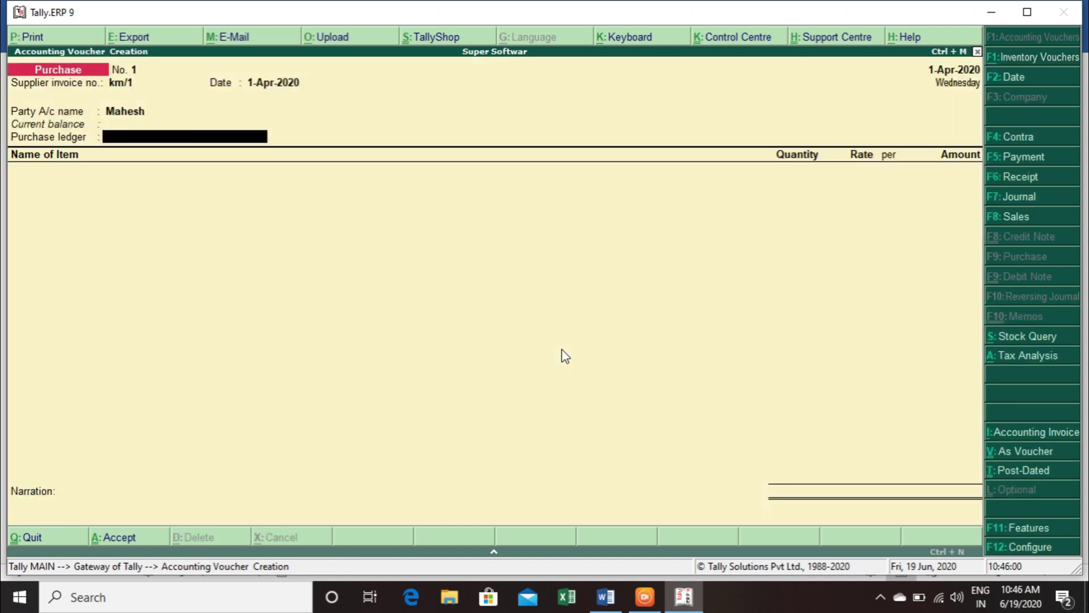
# Start a new ledger named Purchase from the voucher and place it under Purchase Accounts
pyautogui.hotkey('alt', 'c')
pyautogui.write('Purchase')
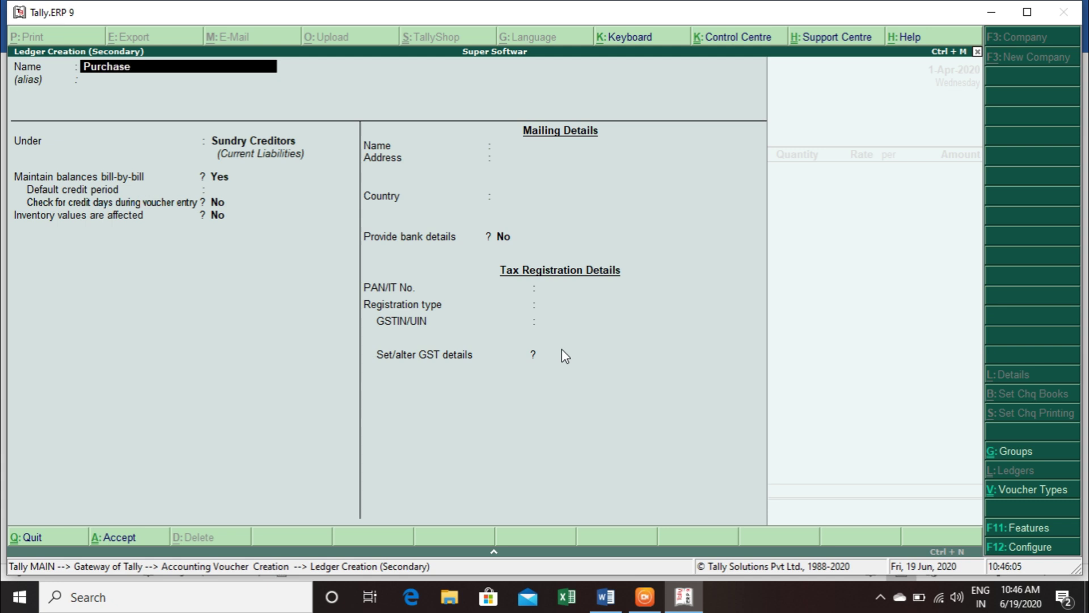
pyautogui.press('Return')
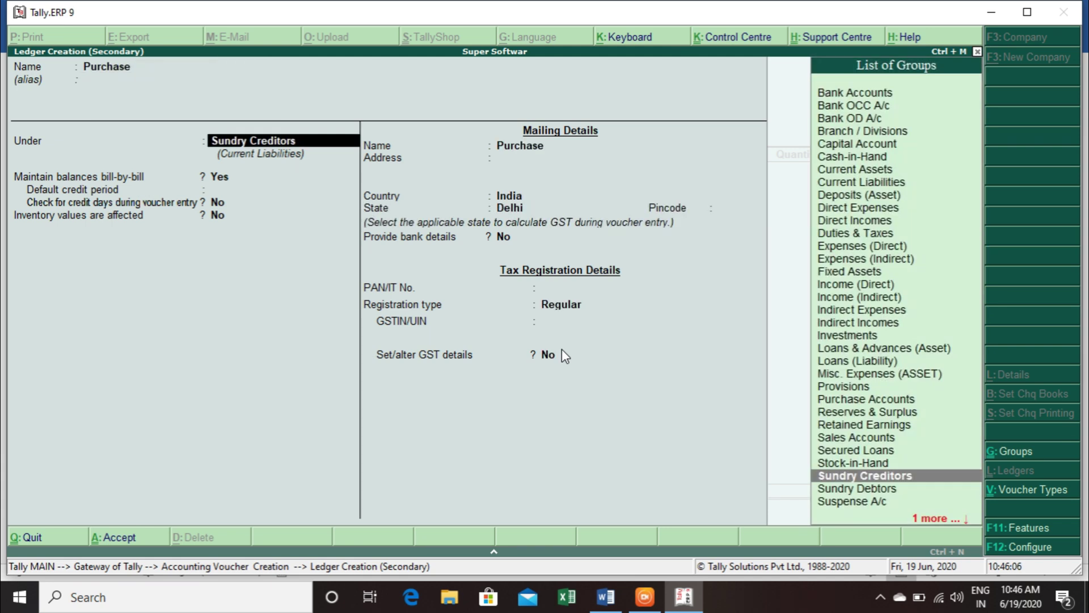
pyautogui.write('Pu')
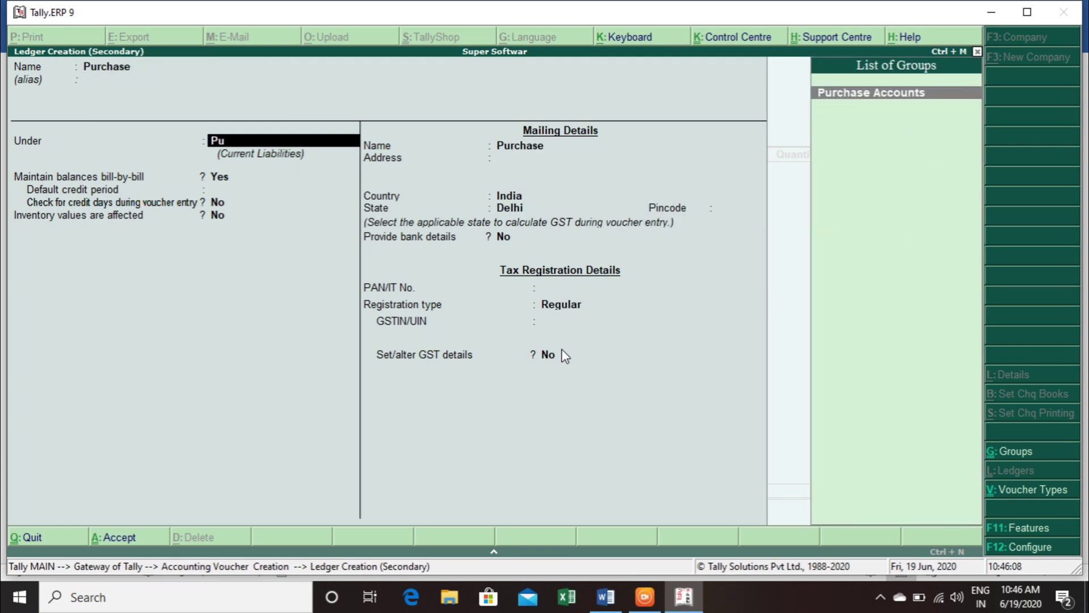
pyautogui.press('Return')
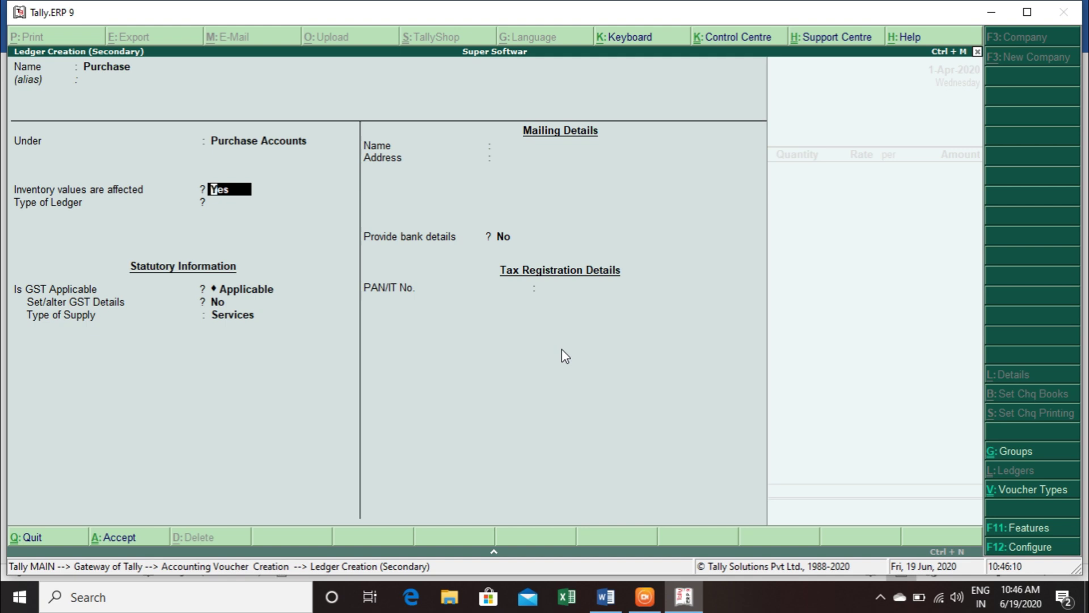
# Keep inventory values affected and GST applicable for the Purchase ledger, and save it into the voucher
pyautogui.press('Return')
pyautogui.press('Return')
pyautogui.press('Return')
pyautogui.press('Return')
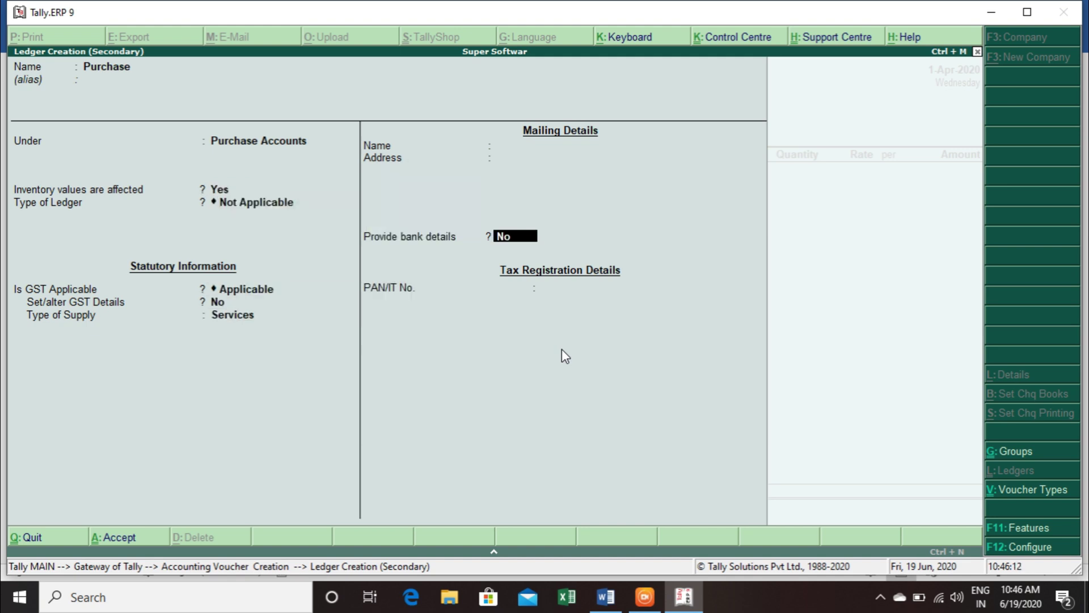
pyautogui.press('Return')
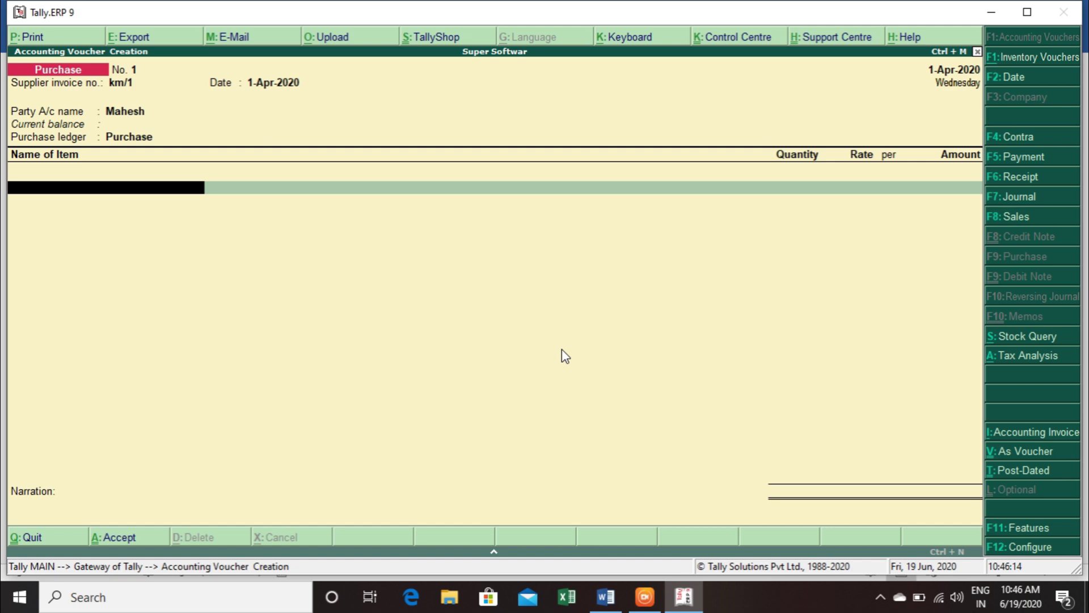
# Check the first purchased item in the Word document and start a new stock item named Jeans under Primary
pyautogui.hotkey('alt', 'Tab')
pyautogui.hotkey('alt', 'Tab')
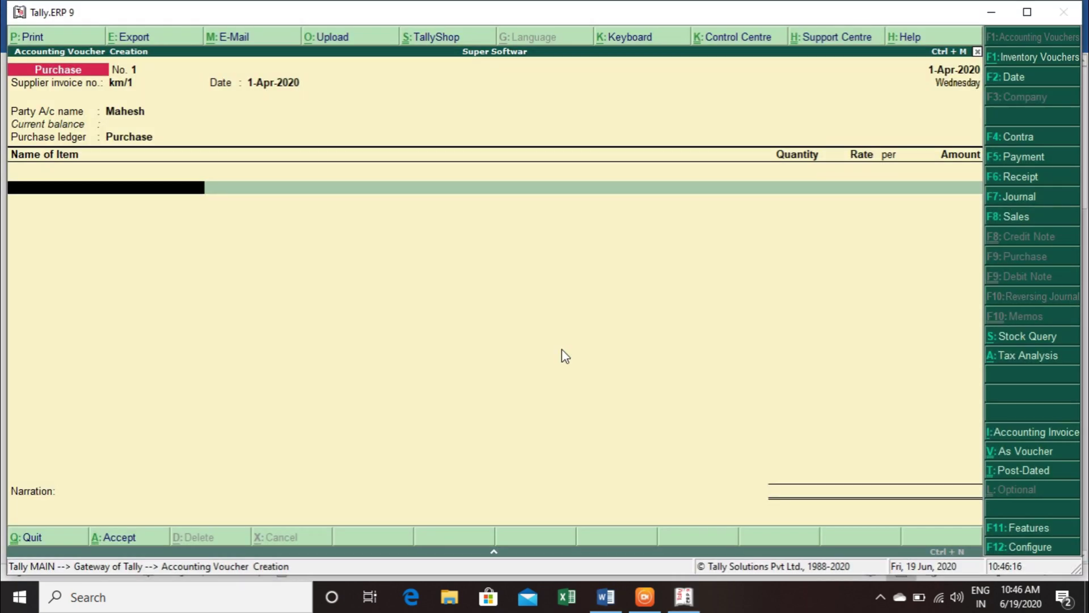
pyautogui.hotkey('alt', 'Tab')
pyautogui.hotkey('alt', 'Tab')
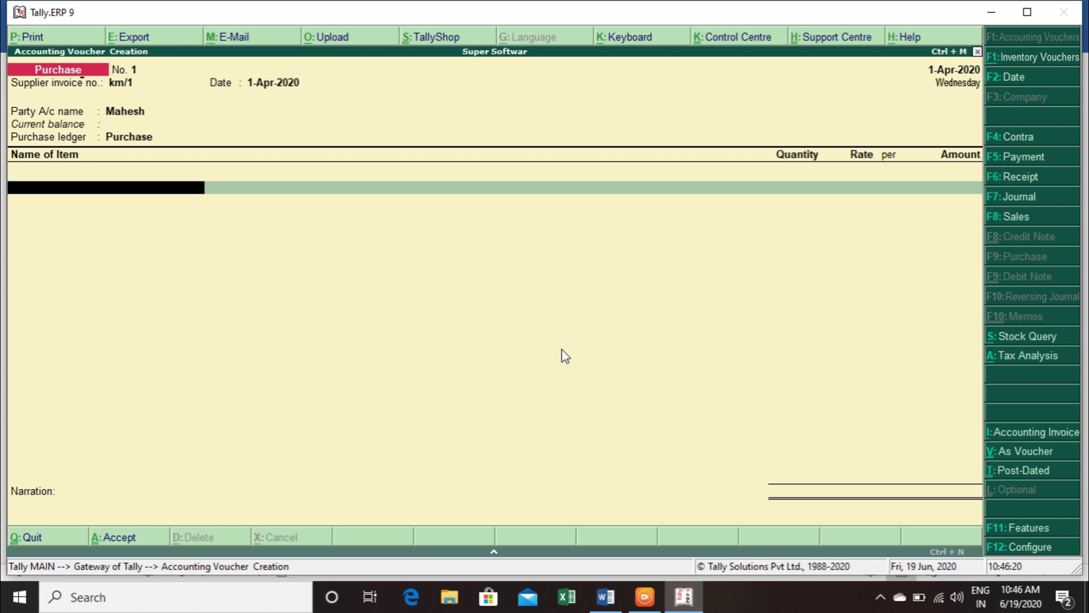
pyautogui.hotkey('alt', 'c')
pyautogui.write('Jeans')
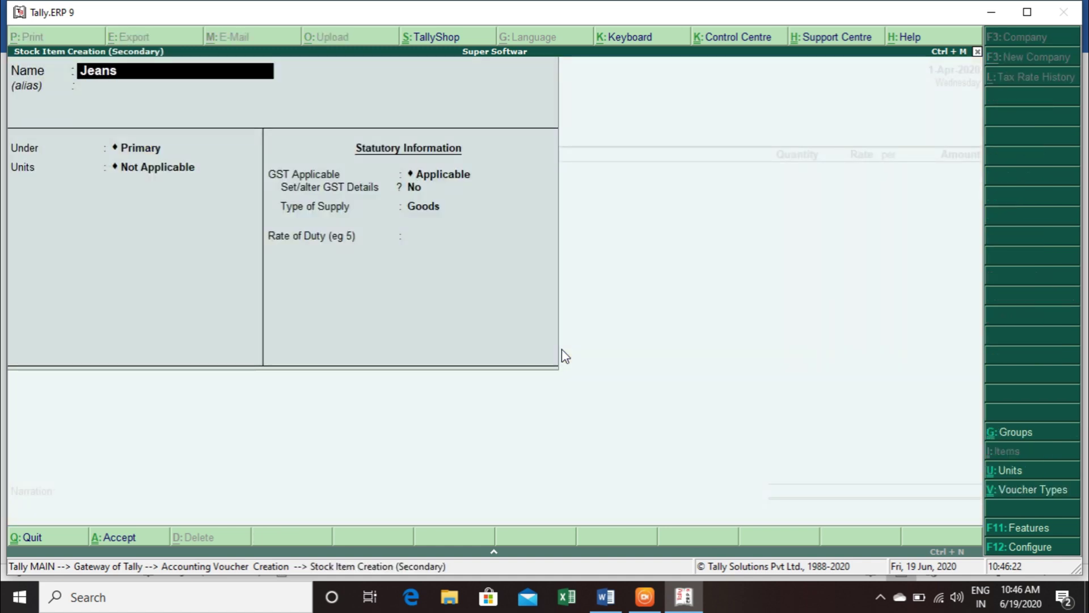
pyautogui.press('Return')
pyautogui.press('Return')
pyautogui.press('Return')
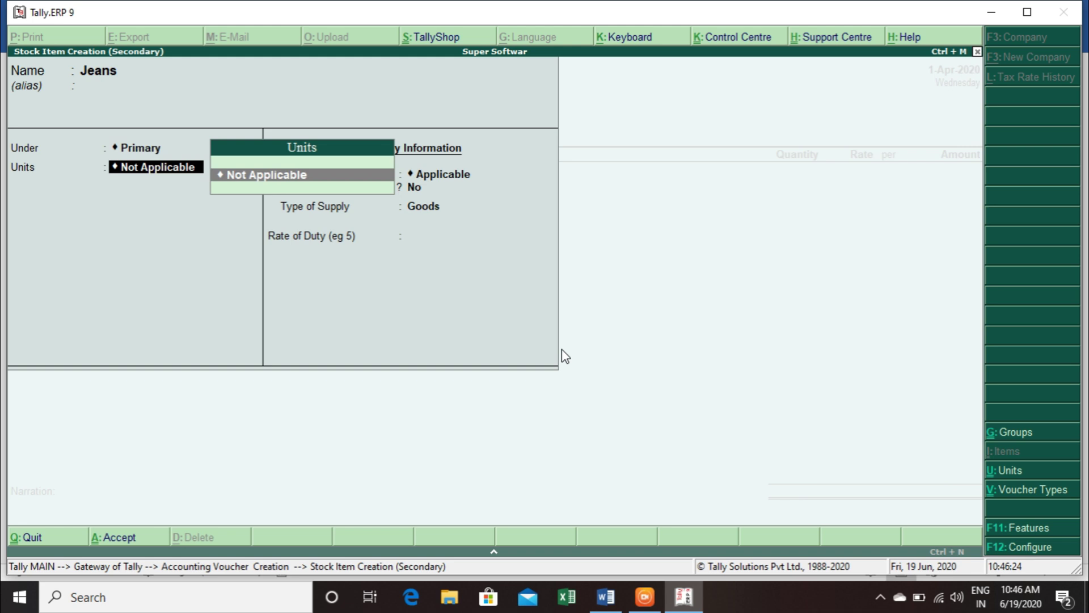
# Create a simple unit pcs with quantity code PCS-PIECES and zero decimal places, and assign it to Jeans
pyautogui.hotkey('alt', 'c')
pyautogui.write('pcs')
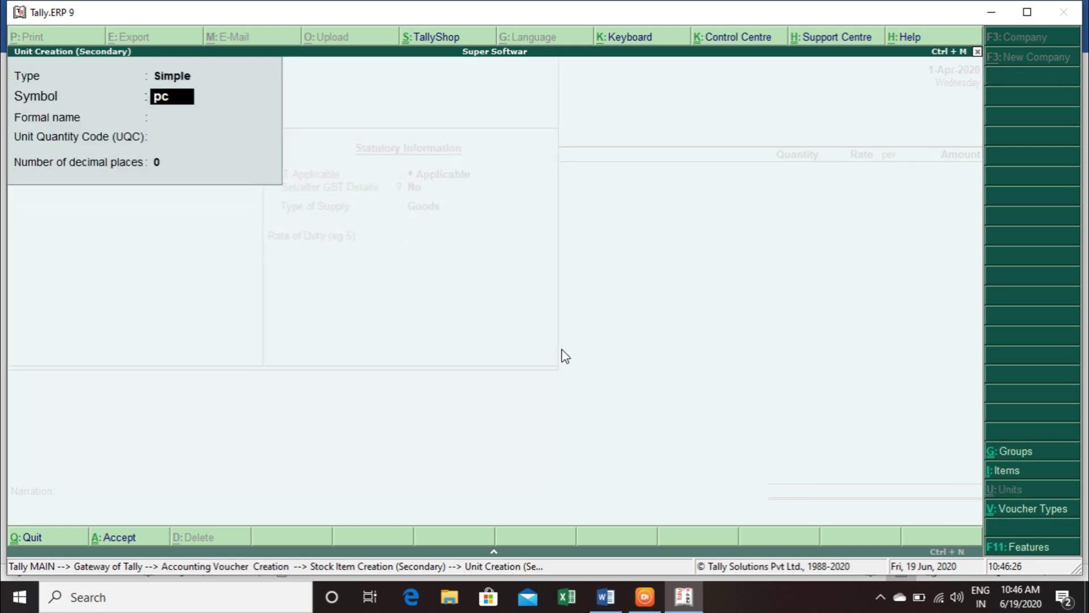
pyautogui.press('Return')
pyautogui.press('Return')
pyautogui.write('pc')
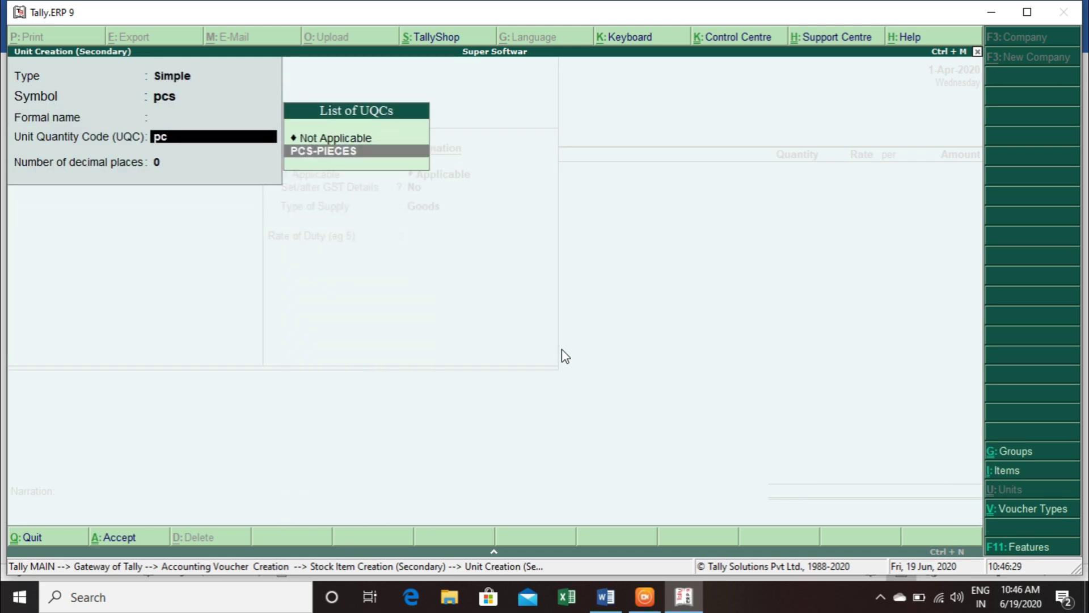
pyautogui.press('Return')
pyautogui.press('Return')
pyautogui.press('Return')
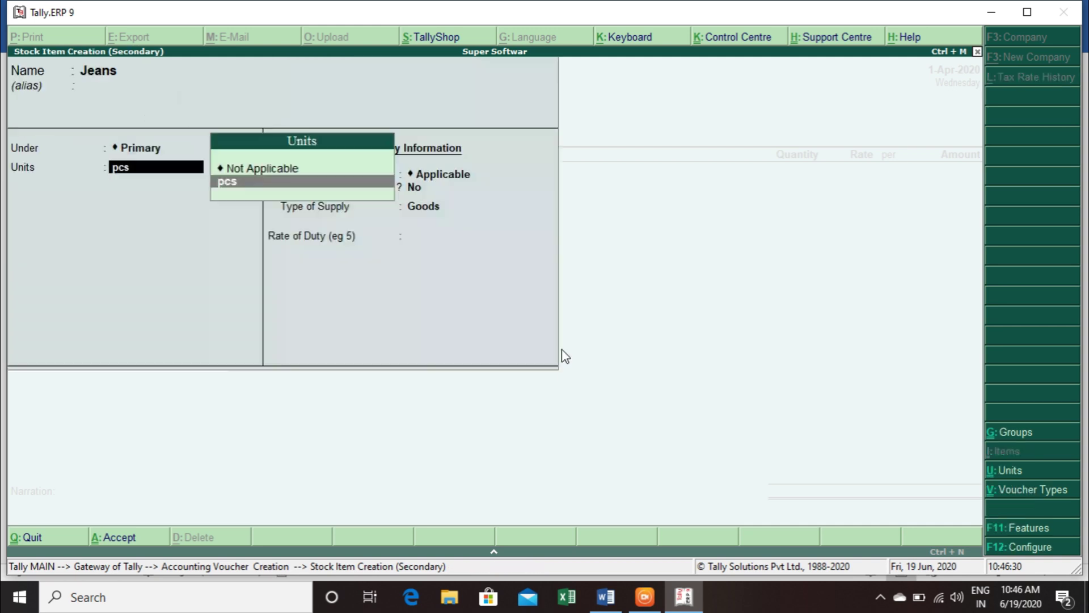
pyautogui.press('Return')
# Enable GST details for Jeans, with description Jeans and HSN code 459332 copied from the Word document
pyautogui.write('y')
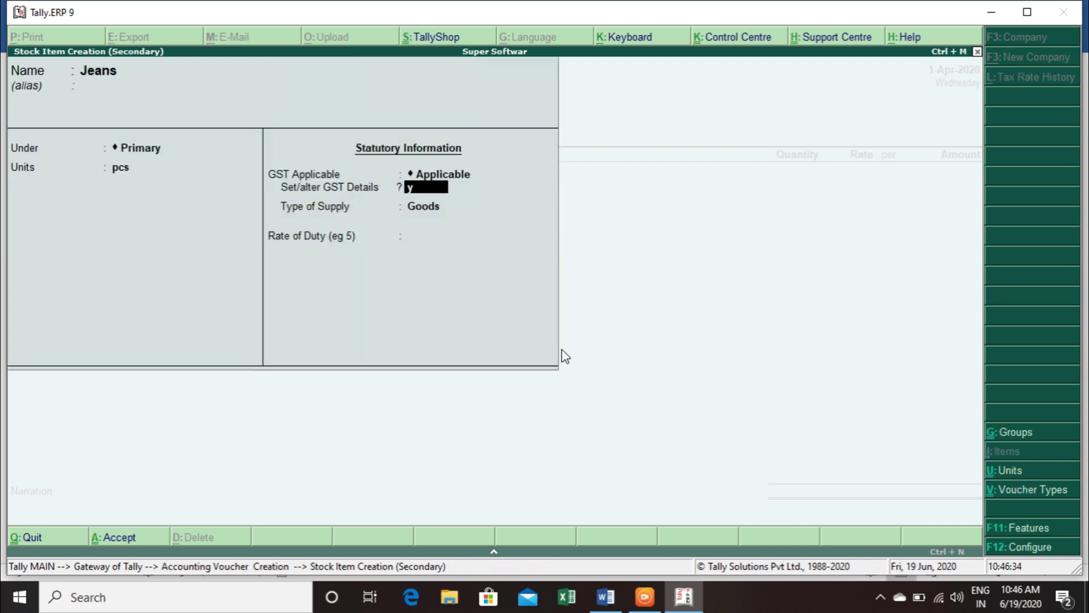
pyautogui.hotkey('alt', 'Tab')
pyautogui.hotkey('alt', 'Tab')
pyautogui.press('Return')
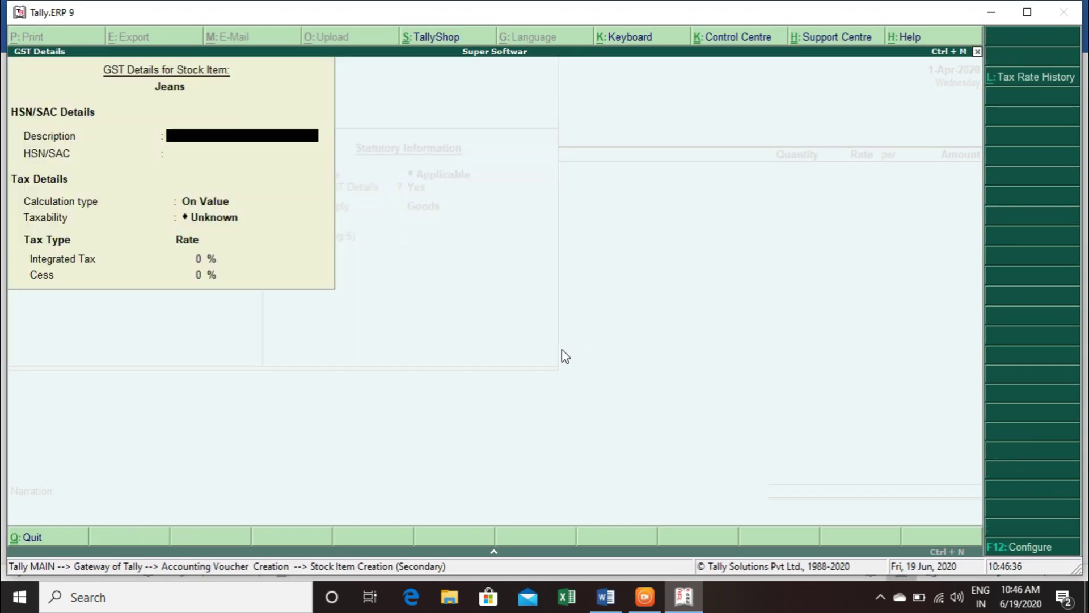
pyautogui.write('Jeans')
pyautogui.press('Return')
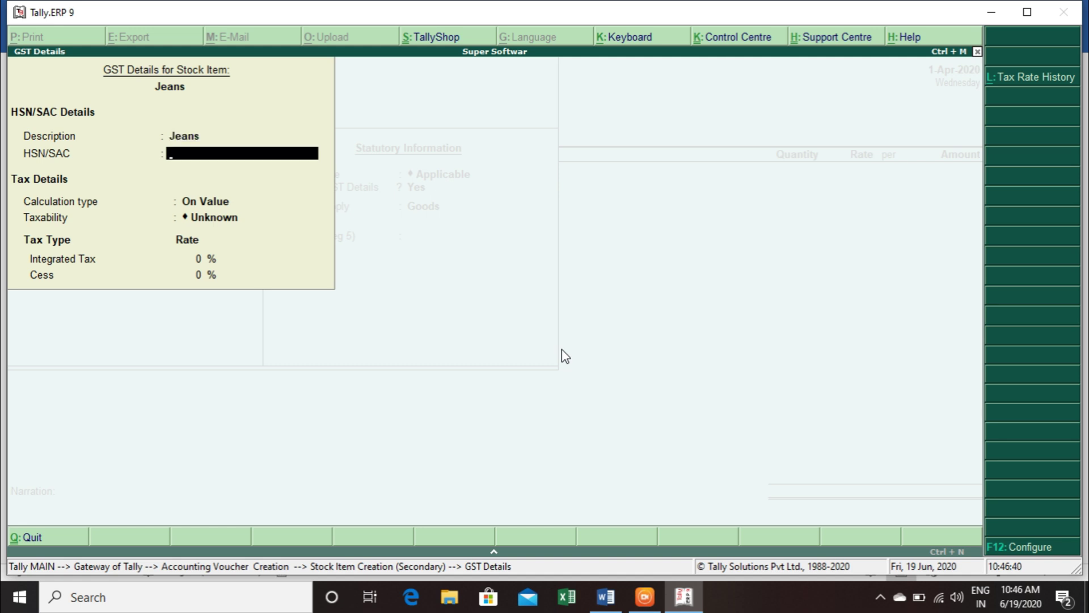
pyautogui.hotkey('alt', 'Tab')
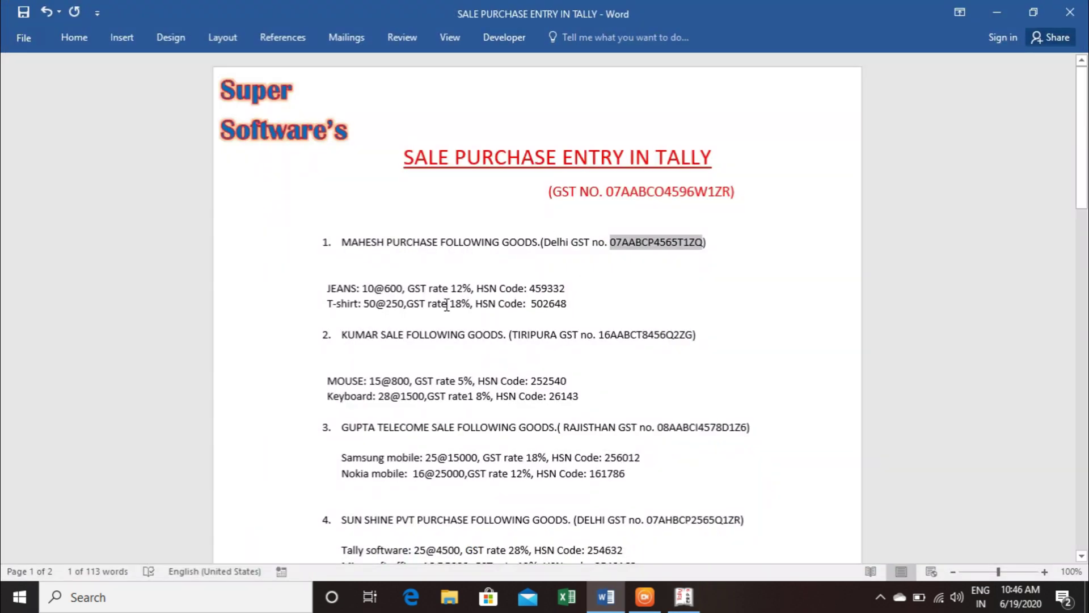
pyautogui.doubleClick(548, 289)
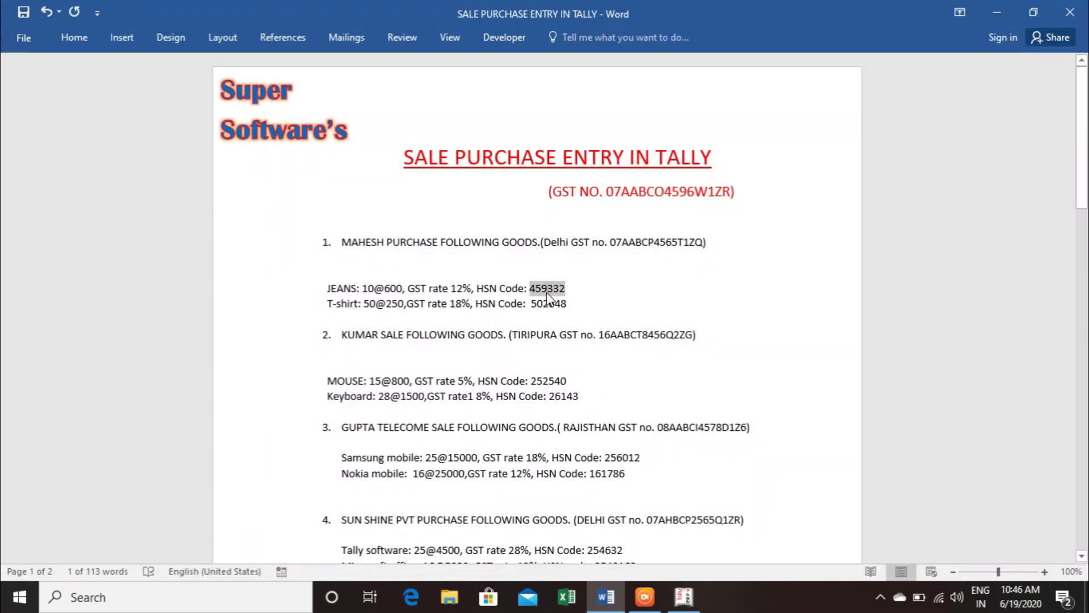
pyautogui.hotkey('alt', 'Tab')
pyautogui.hotkey('ctrl', 'alt', 'v')
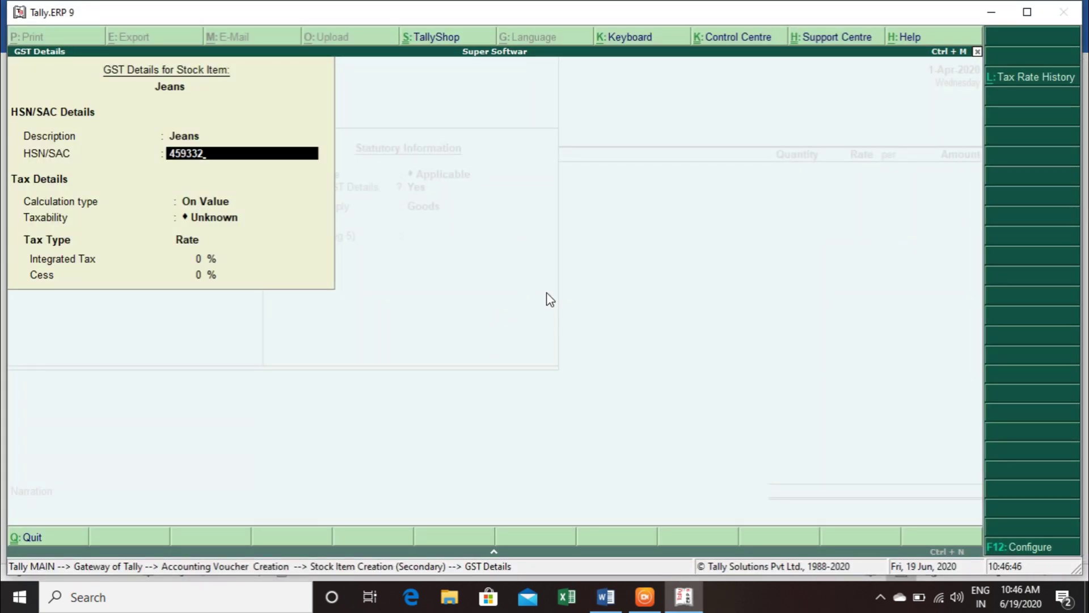
# Make Jeans taxable on value and set its integrated tax rate to 12%, as listed in the Word document
pyautogui.press('Return')
pyautogui.press('Return')
pyautogui.press('Down')
pyautogui.press('Down')
pyautogui.press('Down')
pyautogui.press('Return')
pyautogui.hotkey('alt', 'Tab')
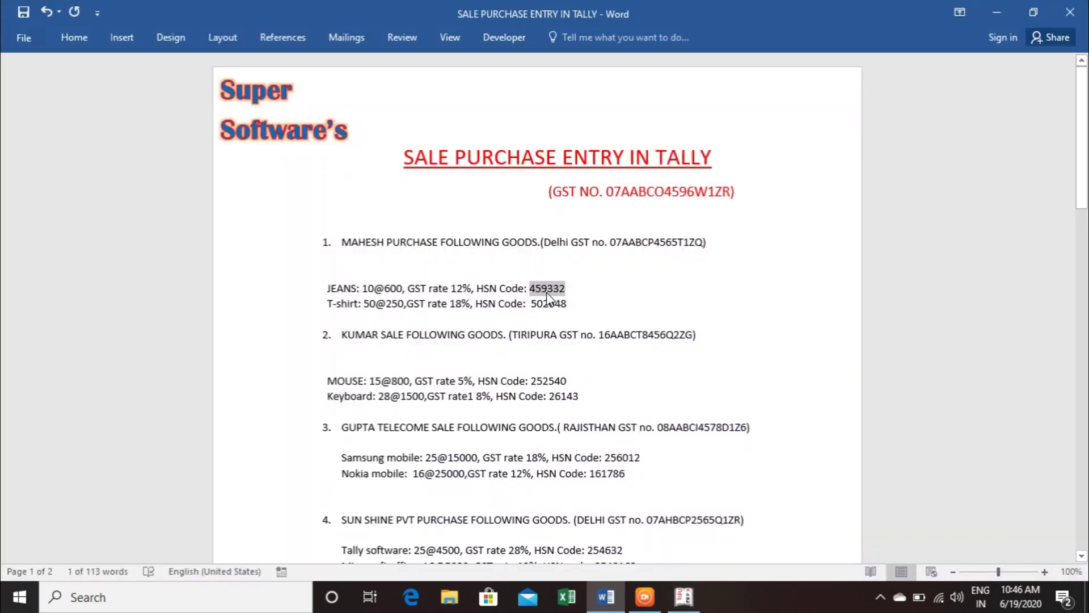
pyautogui.hotkey('alt', 'Tab')
pyautogui.write('12')
pyautogui.press('Return')
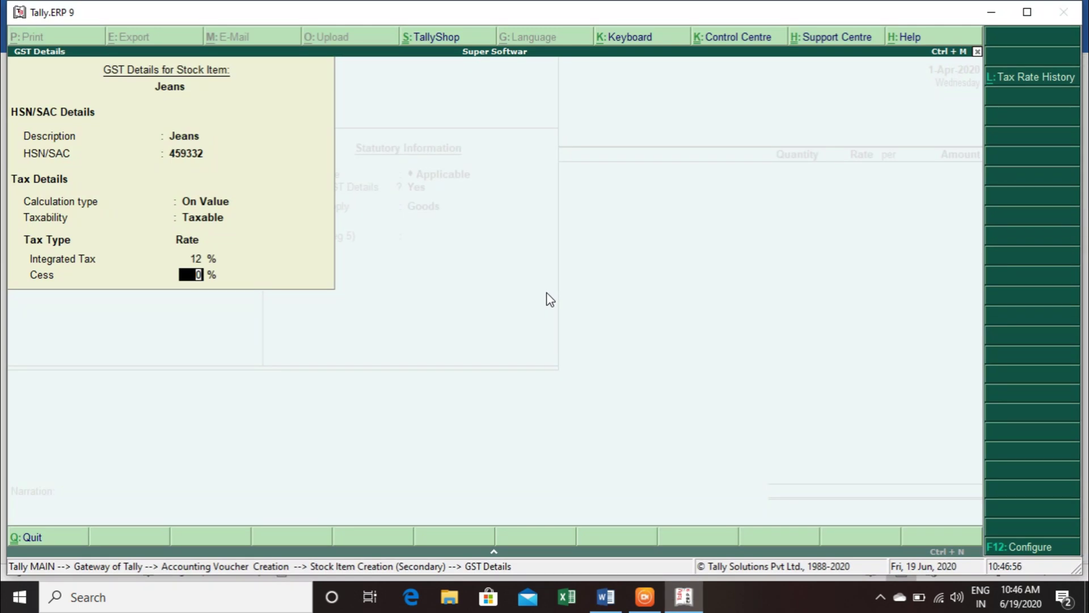
# Keep cess at 0% and supply type Goods, and save the Jeans stock item into the purchase voucher
pyautogui.press('Return')
pyautogui.press('Return')
pyautogui.press('Return')
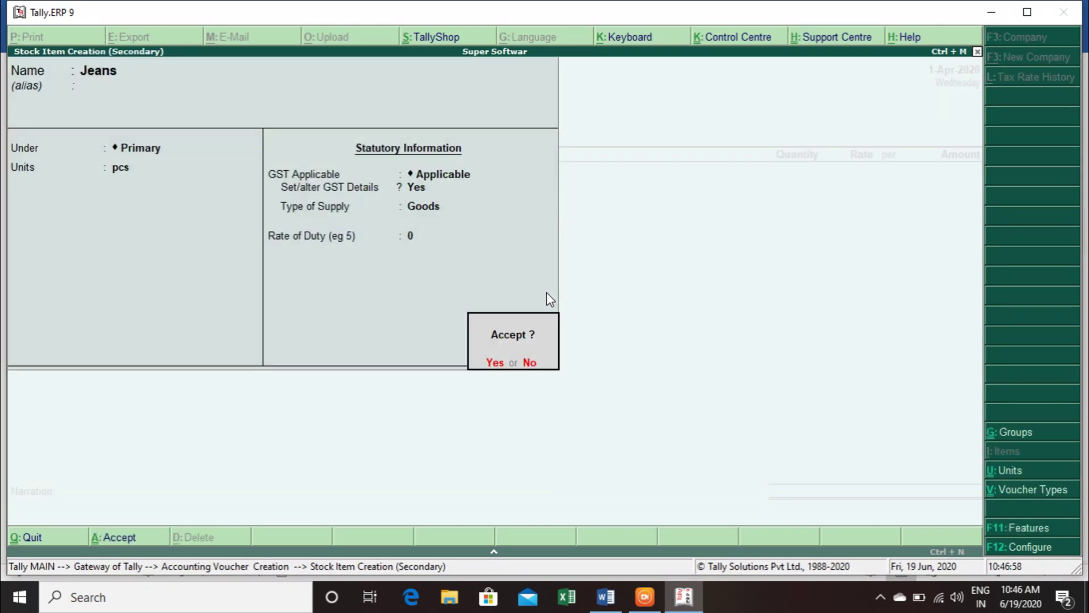
pyautogui.press('Return')
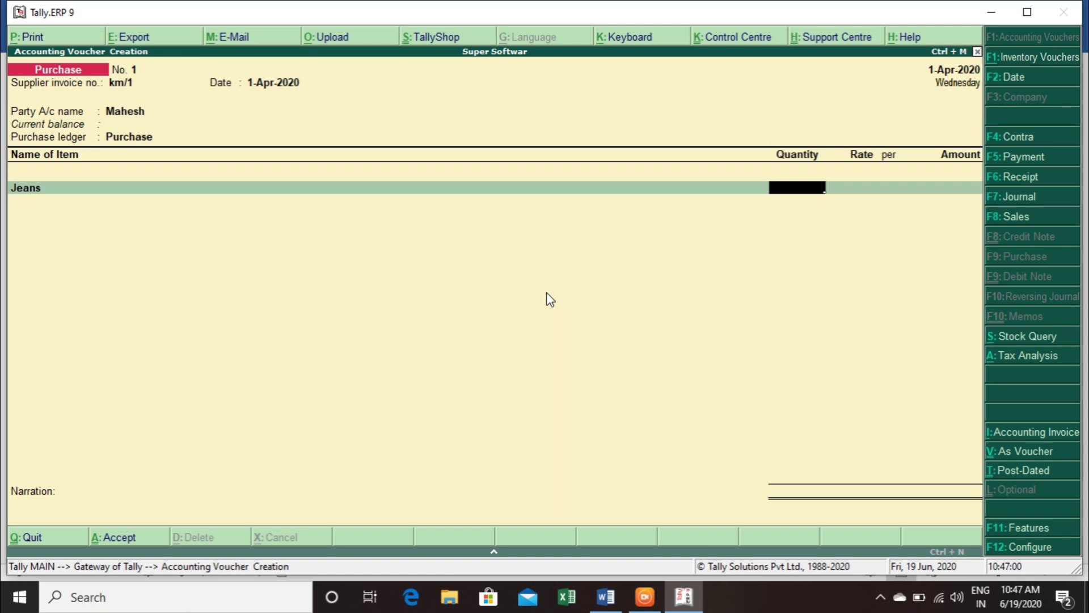
# Enter a quantity of 10 pcs at a rate of 600 per pcs for Jeans, as listed in the Word document
pyautogui.hotkey('alt', 'Tab')
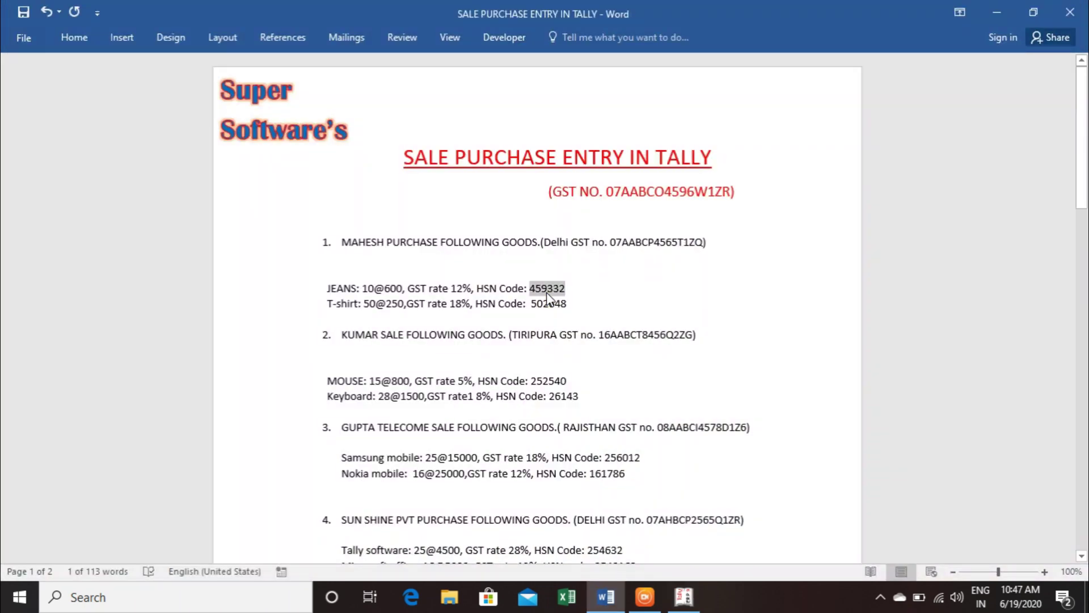
pyautogui.hotkey('alt', 'Tab')
pyautogui.write('1')
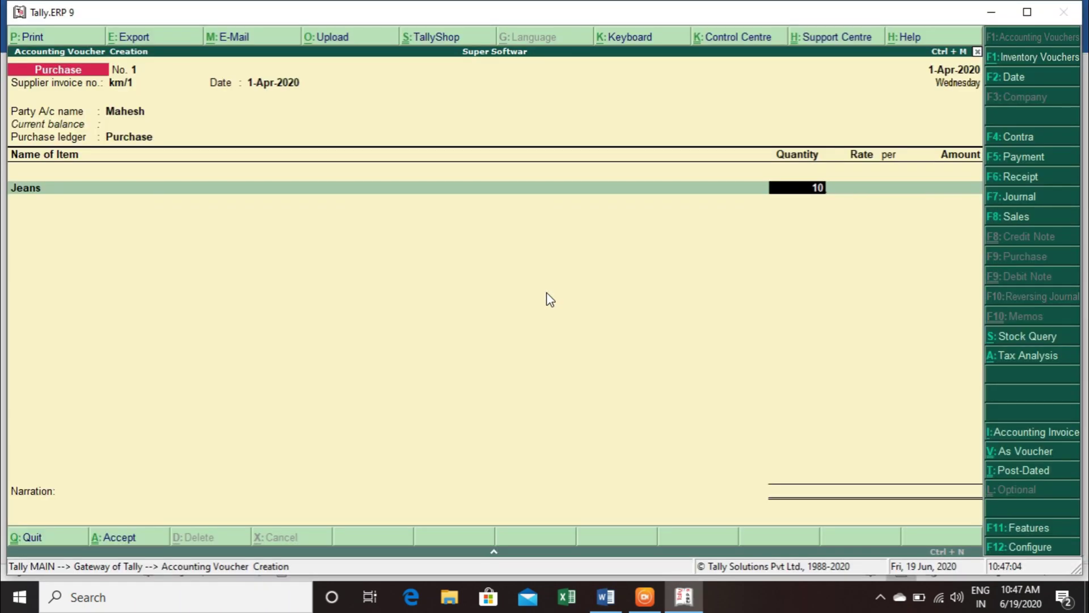
pyautogui.write('0')
pyautogui.press('Return')
pyautogui.write('600')
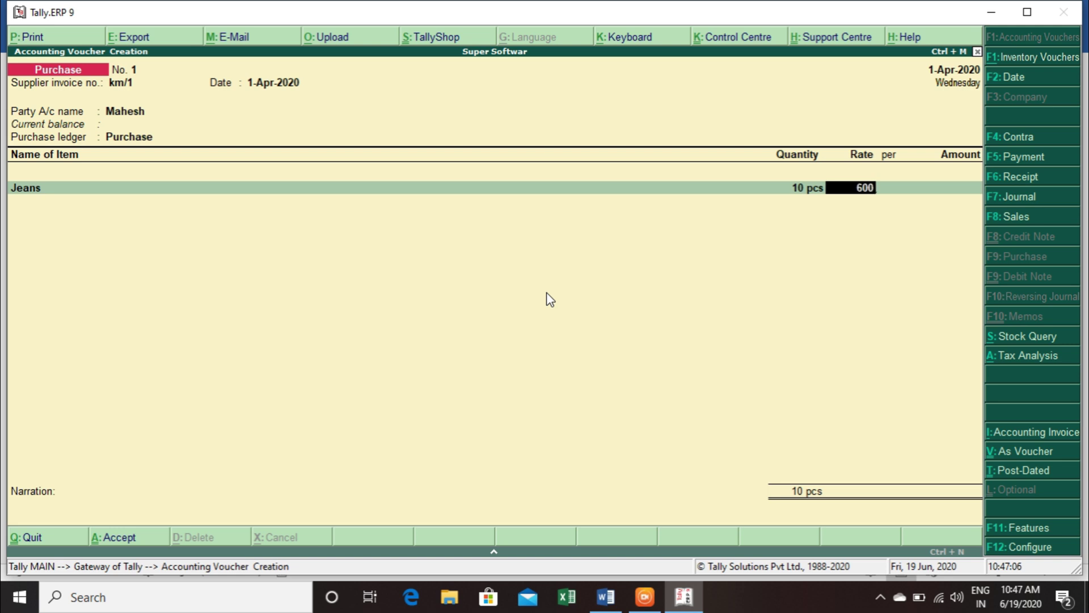
pyautogui.press('Return')
pyautogui.press('Return')
pyautogui.press('Return')
# Create a second stock item named T Shirt under Primary from the purchase voucher and assign it the unit pcs
pyautogui.hotkey('alt', 'c')
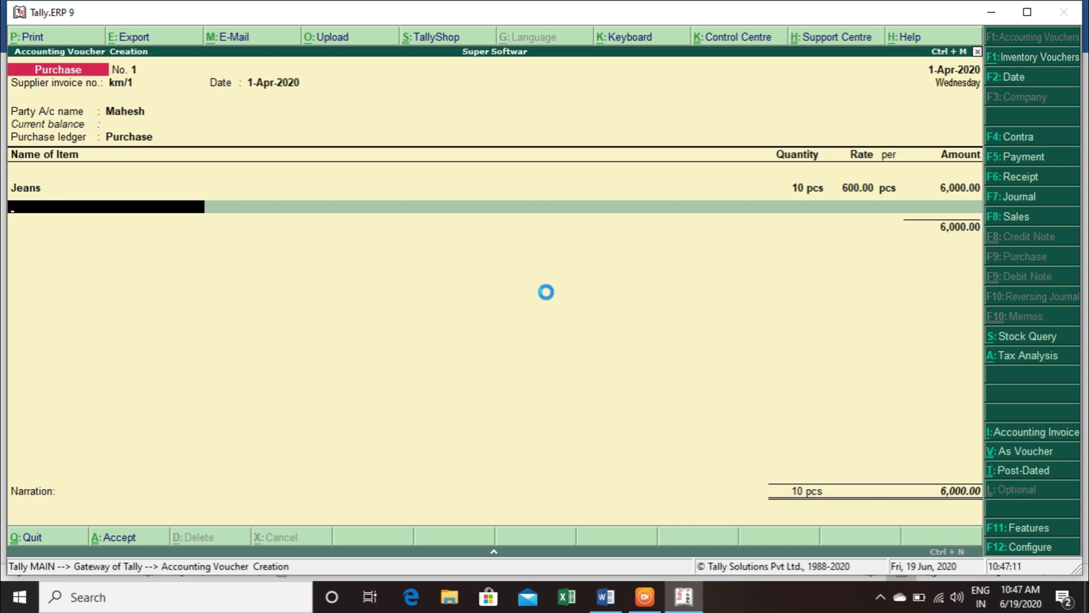
pyautogui.hotkey('alt', 'Tab')
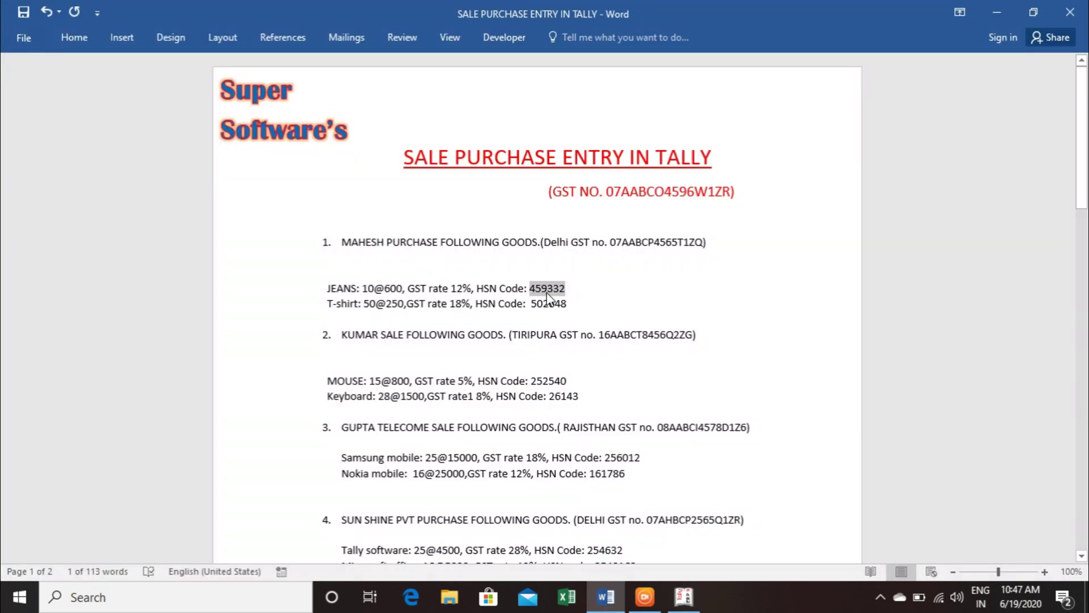
pyautogui.hotkey('alt', 'Tab')
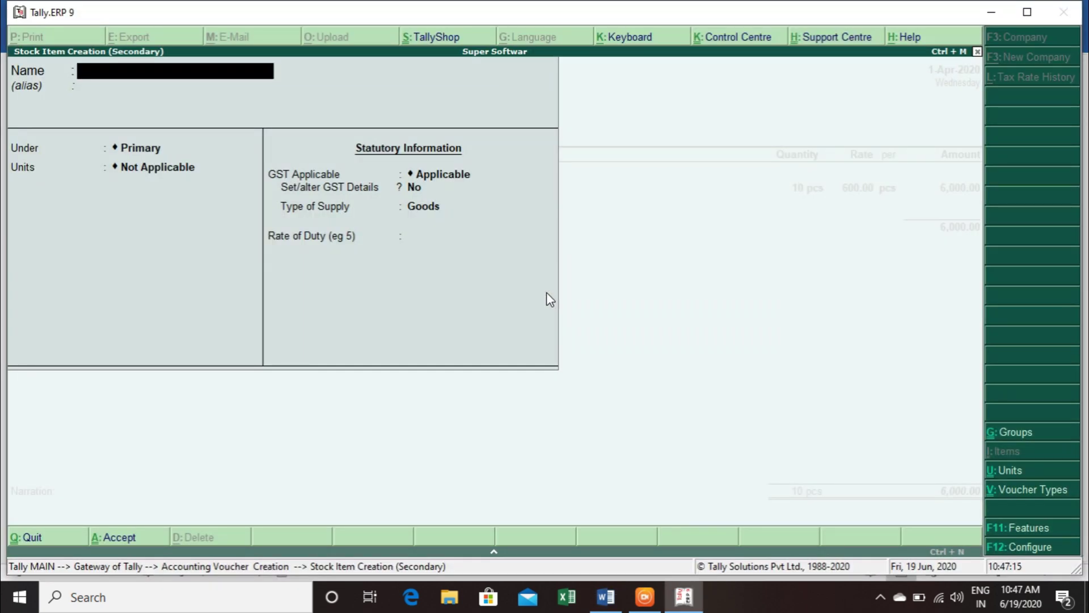
pyautogui.write('T Shirt')
pyautogui.press('Return')
pyautogui.press('Return')
pyautogui.press('Return')
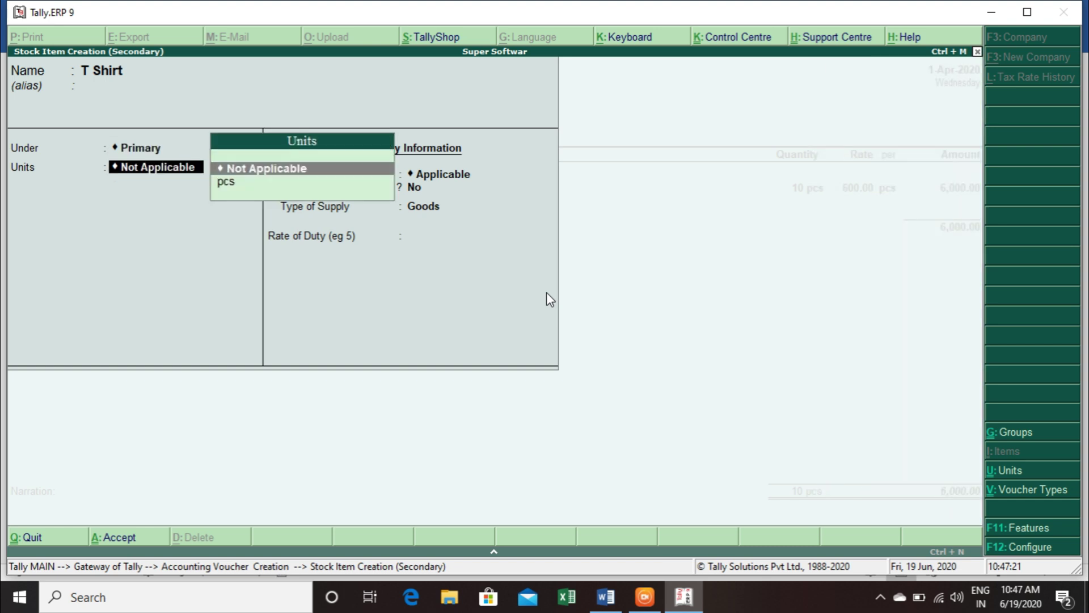
pyautogui.press('Down')
pyautogui.press('Return')
# Keep GST applicable for T Shirt, enable its GST details and enter the description T Shirt
pyautogui.press('Return')
pyautogui.write('y')
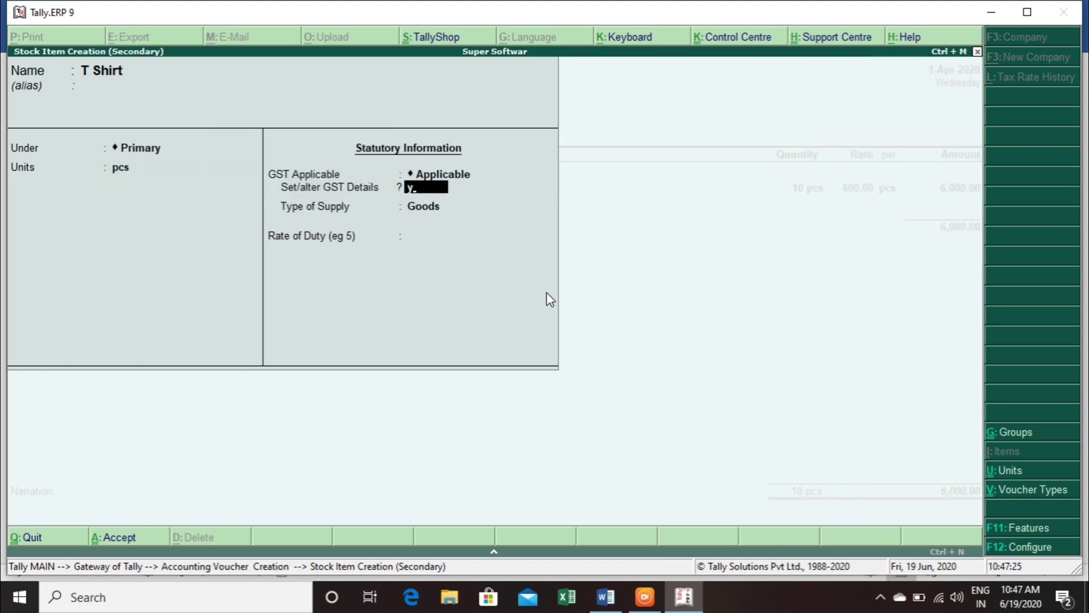
pyautogui.press('Return')
pyautogui.hotkey('alt', 'Tab')
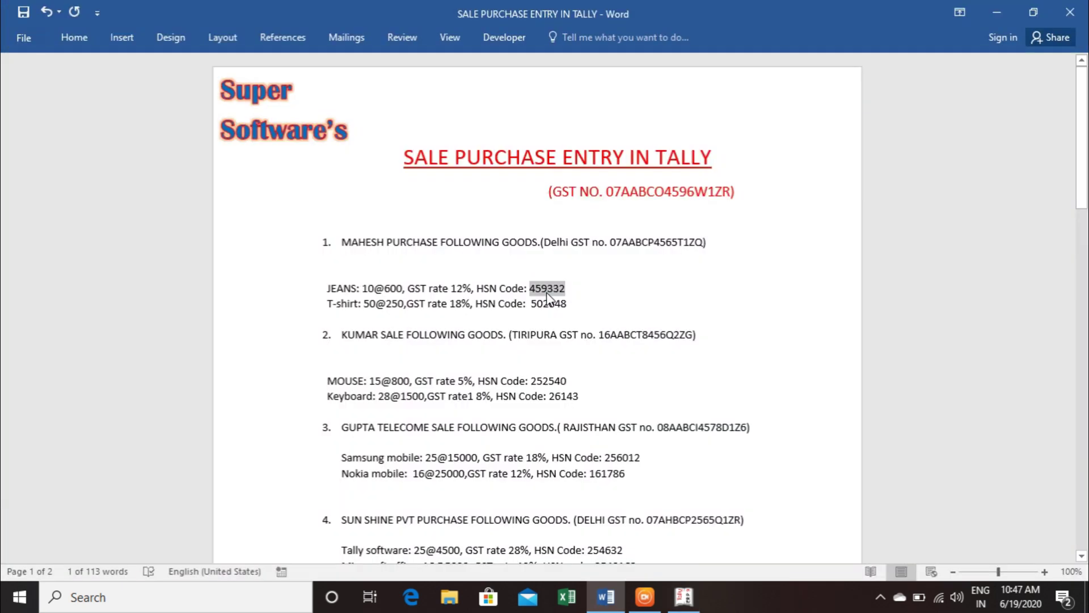
pyautogui.hotkey('alt', 'Tab')
pyautogui.write('T')
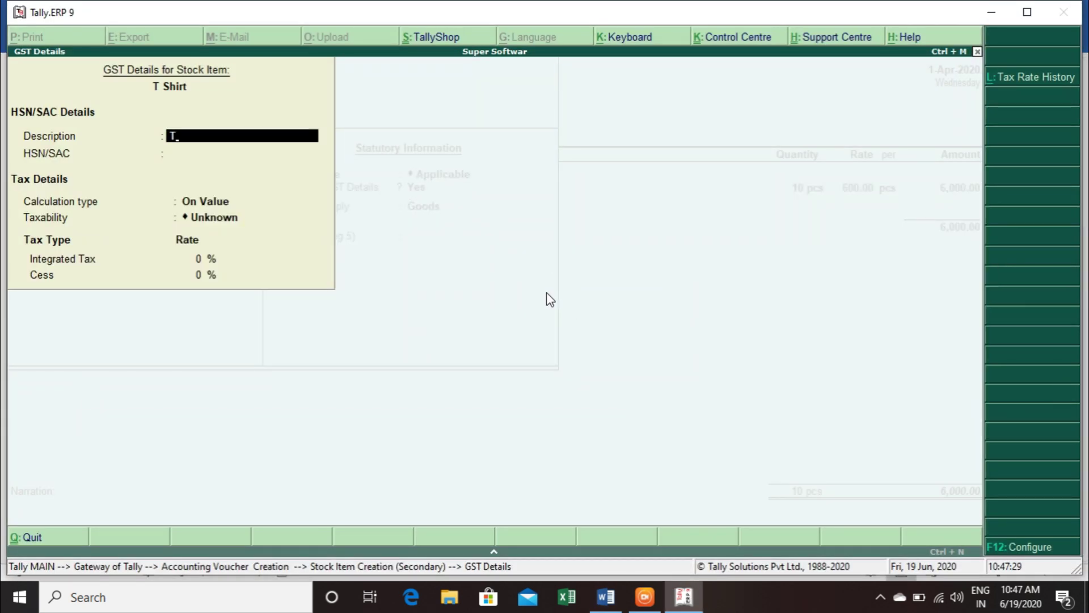
pyautogui.write(' Shirt')
pyautogui.press('Return')
pyautogui.press('Return')
pyautogui.press('BackSpace')
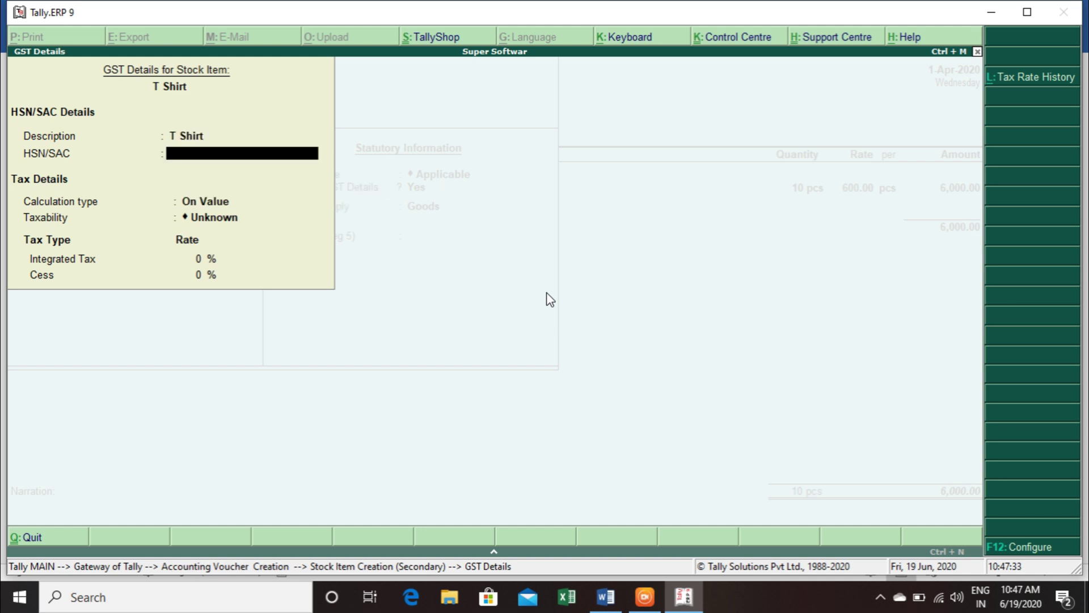
# Copy the T-shirt's HSN code 502648 from the Word document into the item's HSN/SAC details
pyautogui.hotkey('alt', 'Tab')
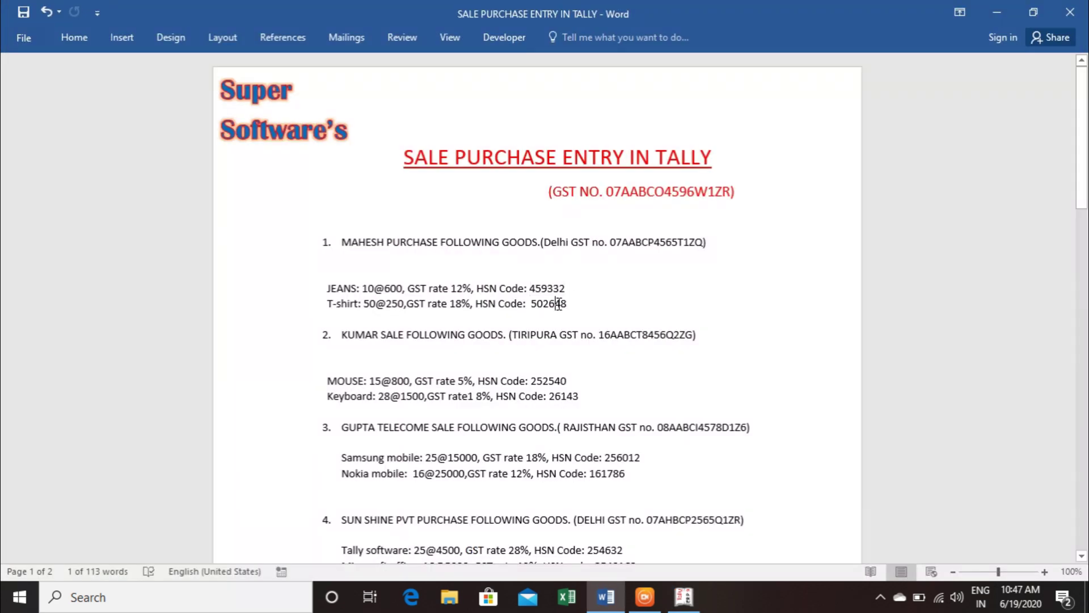
pyautogui.doubleClick(558, 303)
pyautogui.hotkey('alt', 'Tab')
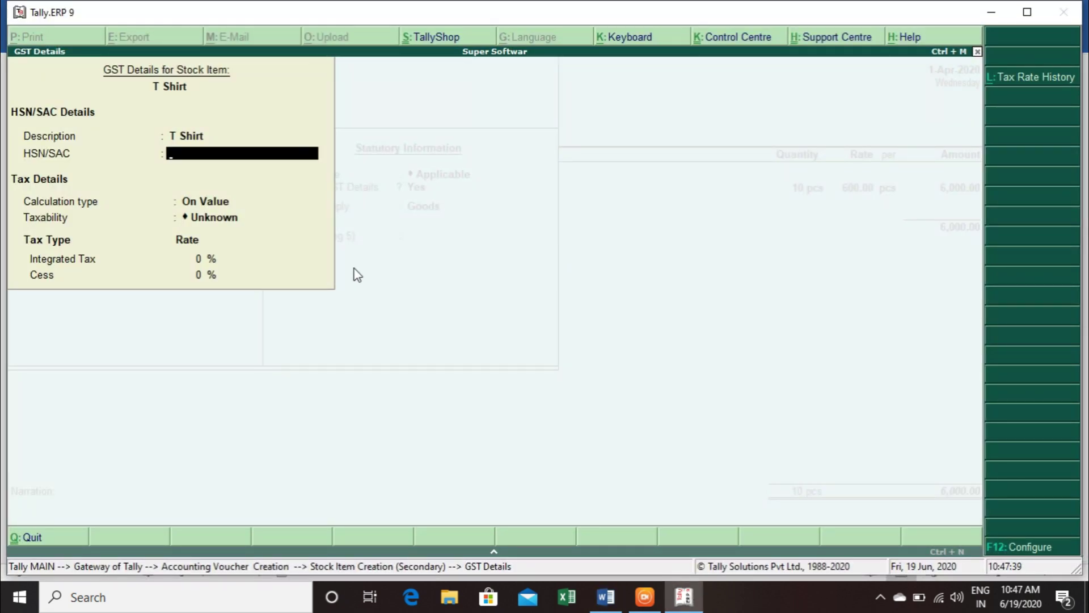
pyautogui.hotkey('alt', 'Tab')
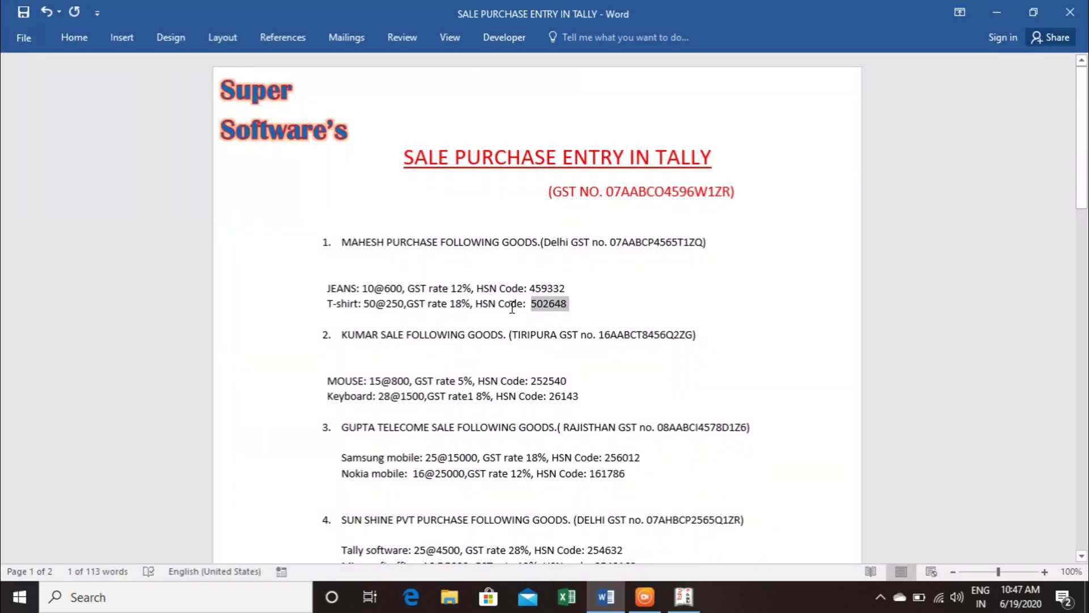
pyautogui.hotkey('alt', 'Tab')
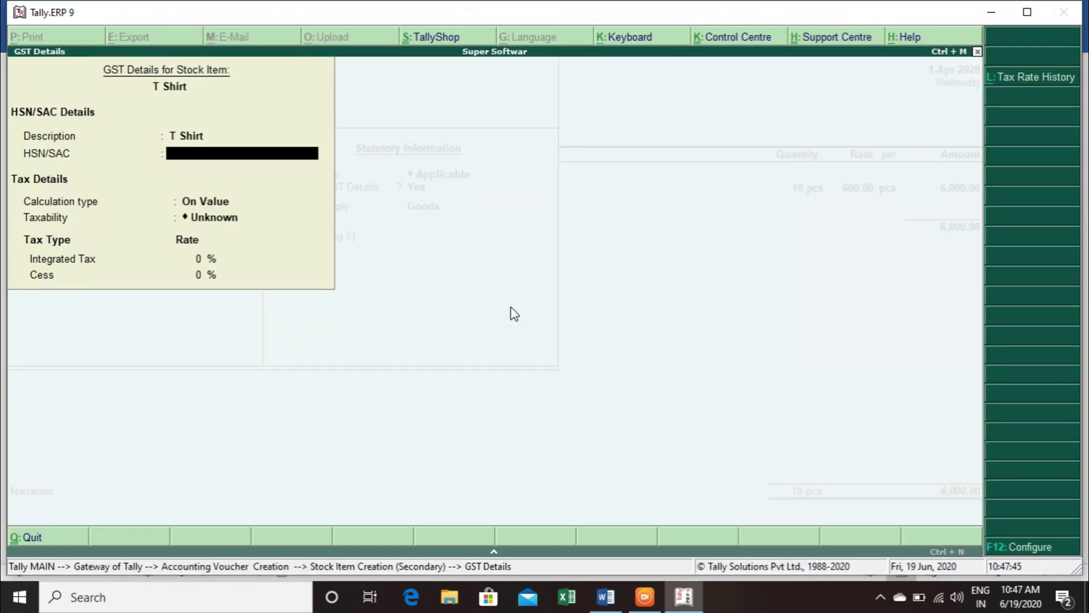
pyautogui.hotkey('ctrl', 'alt', 'v')
pyautogui.press('Return')
# Make T Shirt taxable on value and set its integrated tax rate to 18%, as listed in the Word document
pyautogui.press('Return')
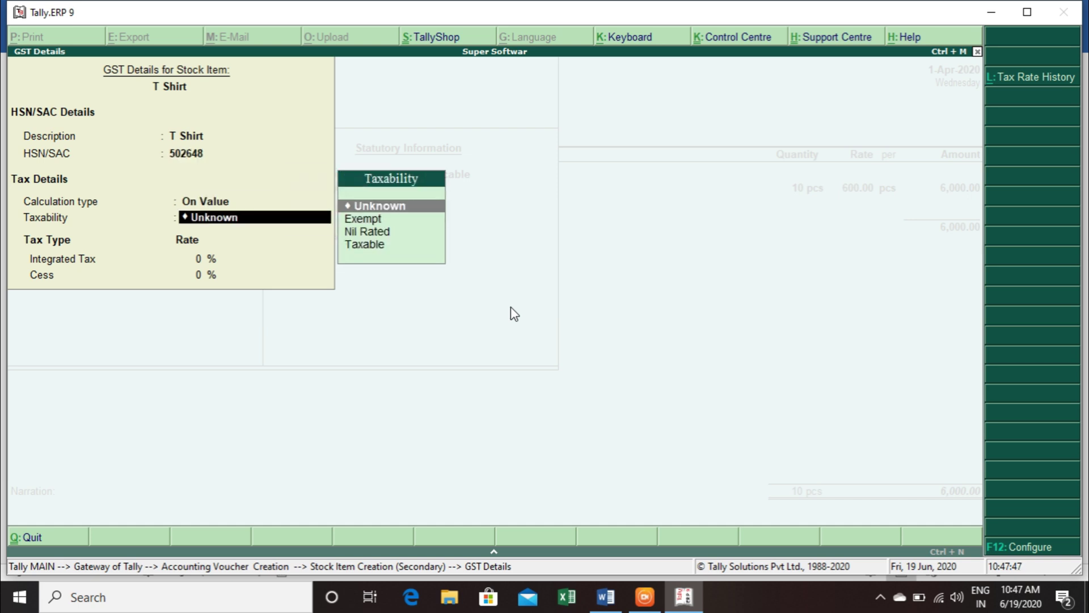
pyautogui.press('Down')
pyautogui.press('Down')
pyautogui.press('Down')
pyautogui.press('Return')
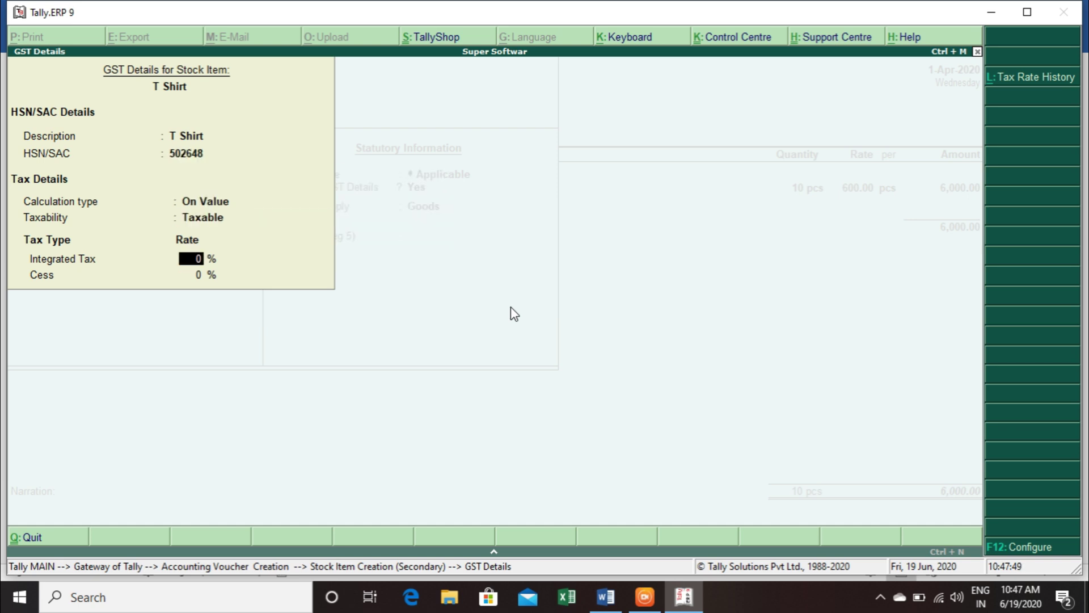
pyautogui.hotkey('alt', 'Tab')
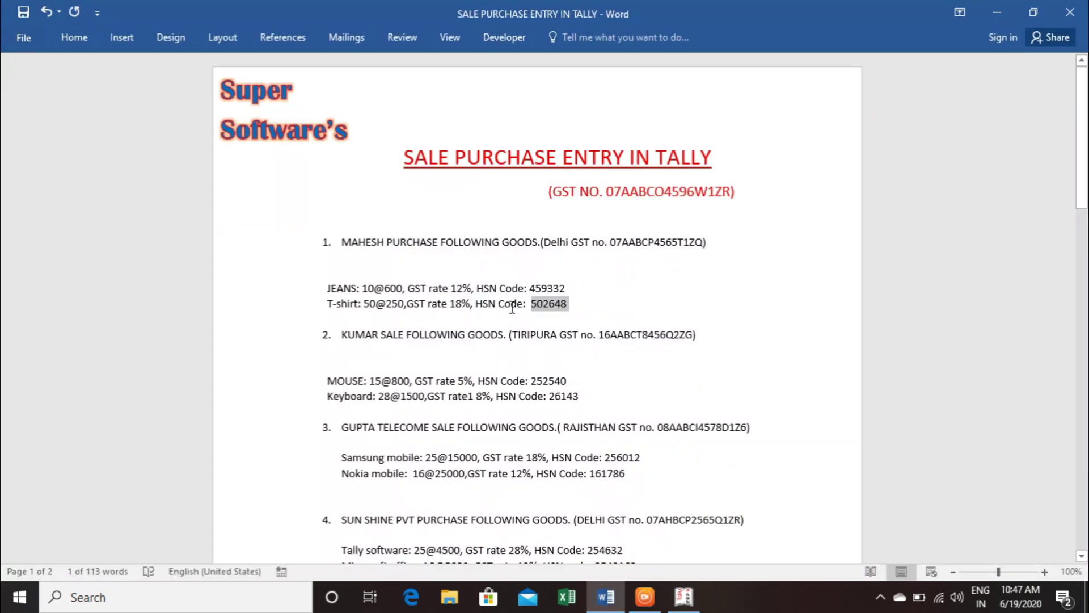
pyautogui.hotkey('alt', 'Tab')
pyautogui.write('18')
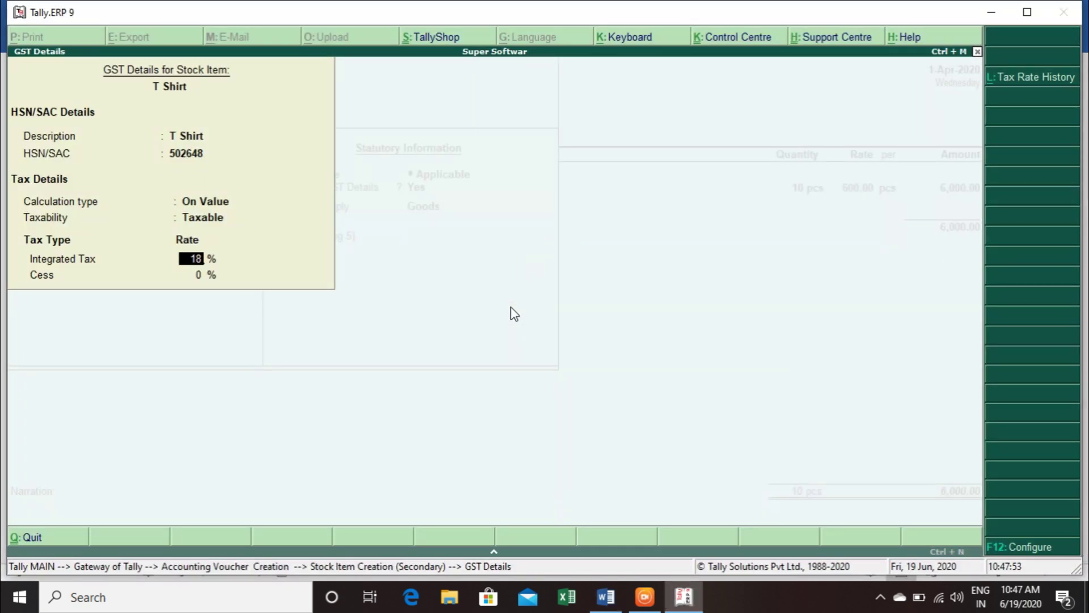
# Keep cess at 0% and supply type Goods, and save the T Shirt stock item into the purchase voucher
pyautogui.press('Return')
pyautogui.press('Return')
pyautogui.press('Return')
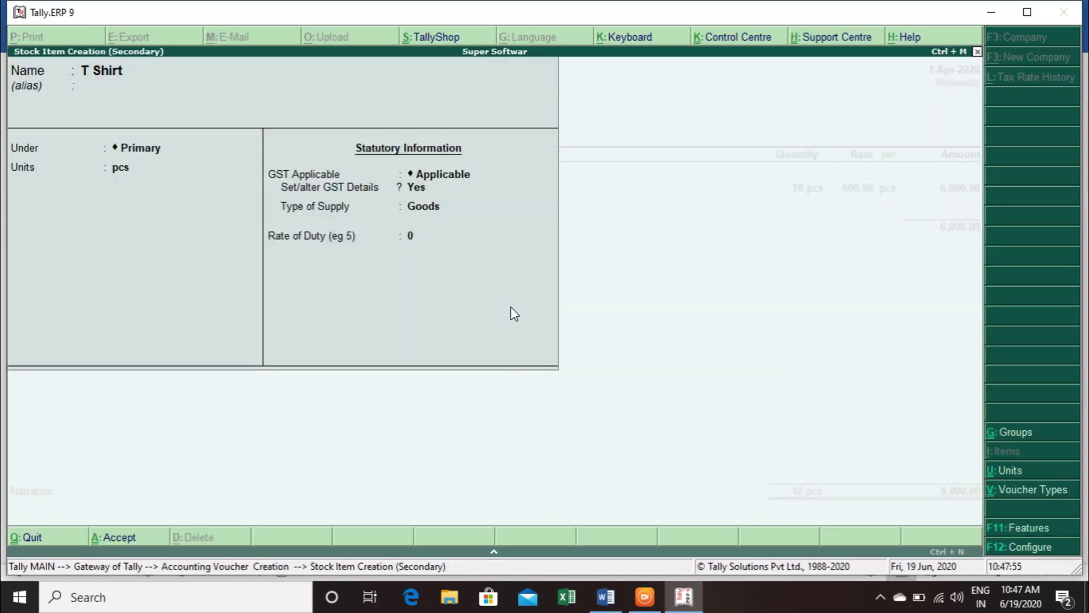
pyautogui.press('Return')
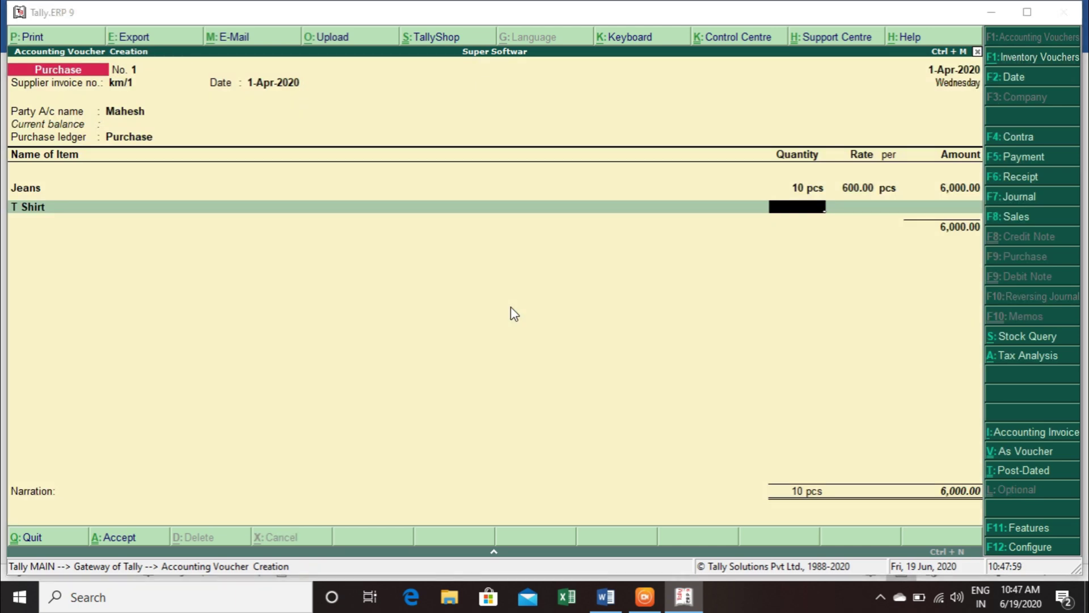
# Enter a quantity of 50 pcs at a rate of 250 per pcs for T Shirt, as listed in the Word document
pyautogui.hotkey('alt', 'Tab')
pyautogui.hotkey('alt', 'Tab')
pyautogui.write('50')
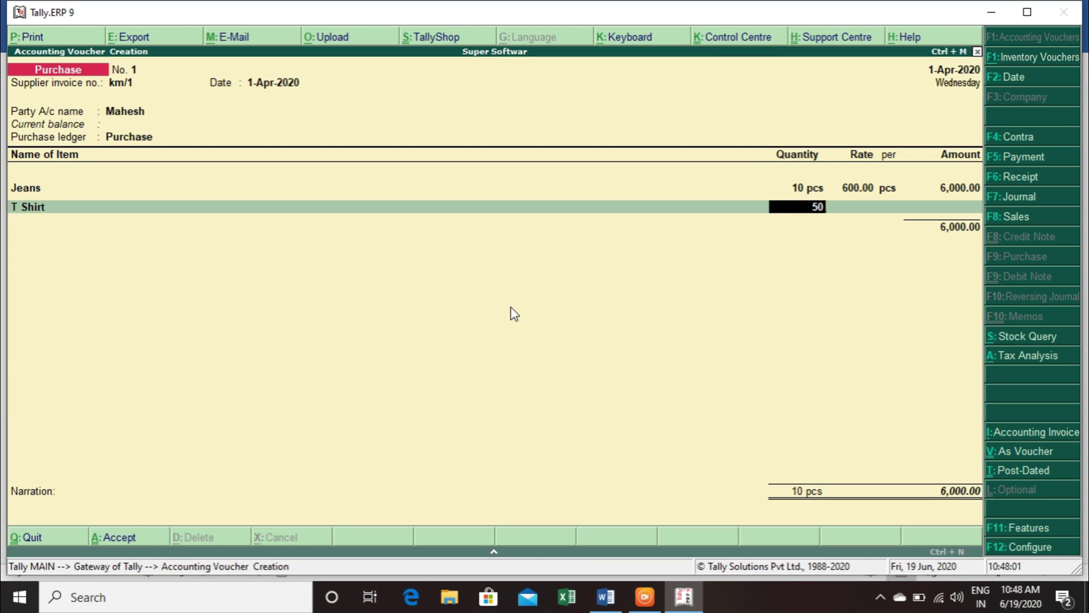
pyautogui.press('Return')
pyautogui.write('250')
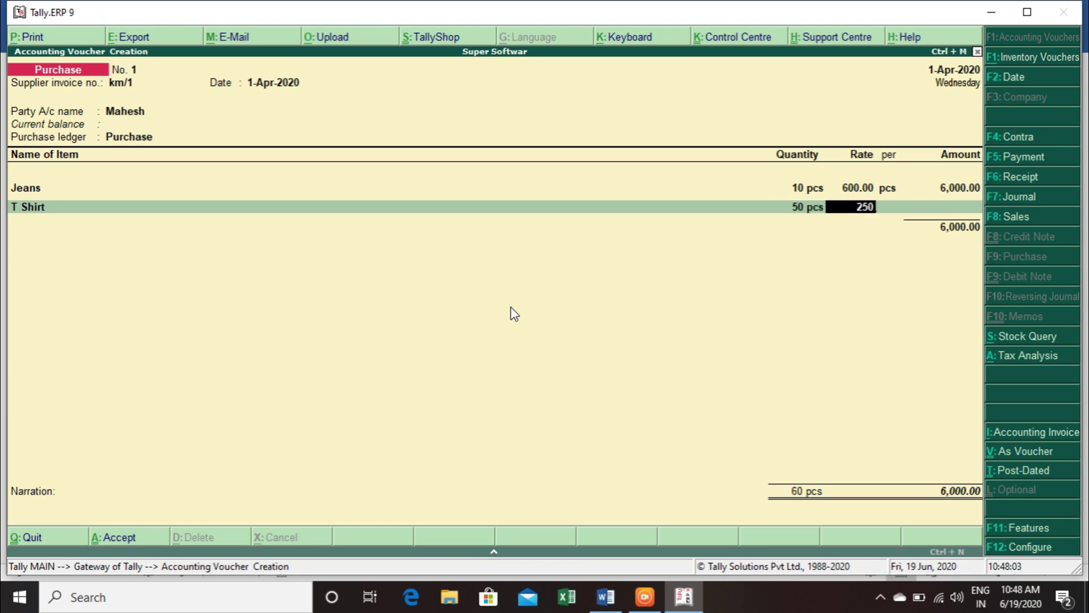
pyautogui.press('Return')
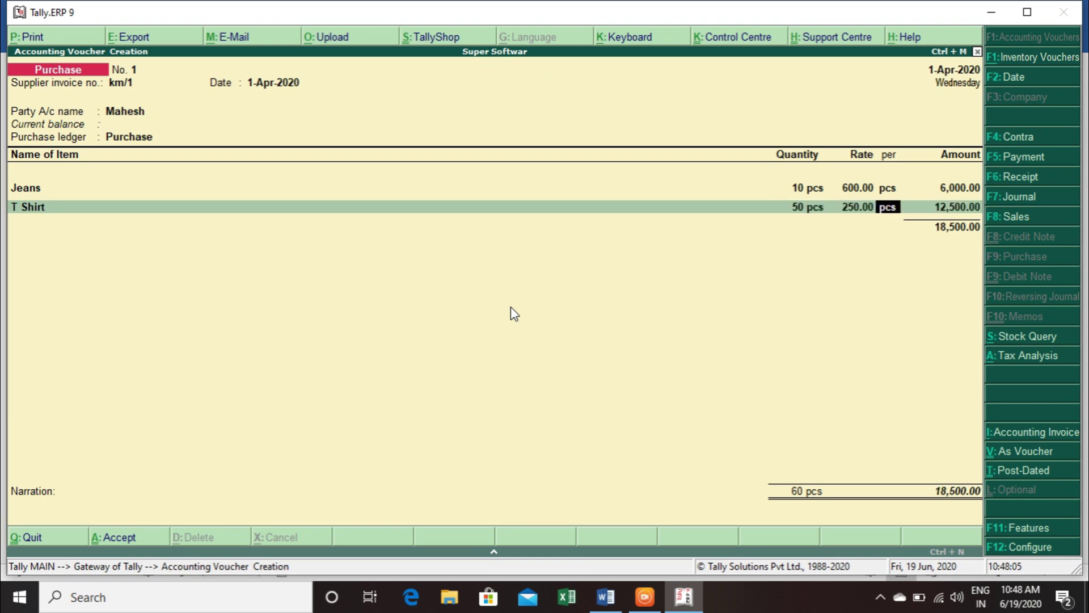
pyautogui.press('Return')
pyautogui.press('Return')
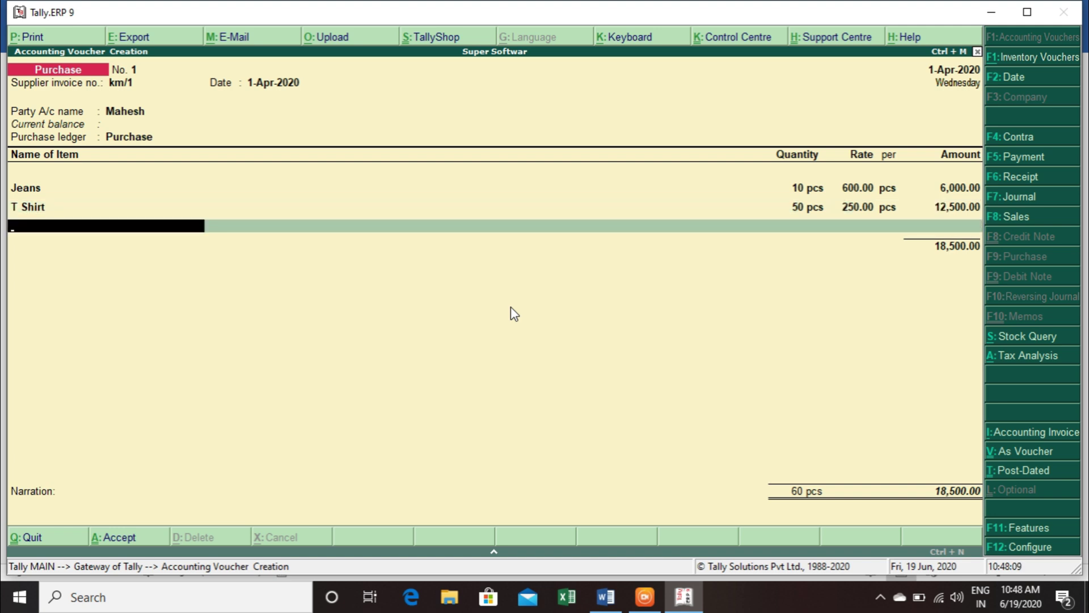
# End the item list and start a new ledger named Cgst under the Duties & Taxes group
pyautogui.press('Return')
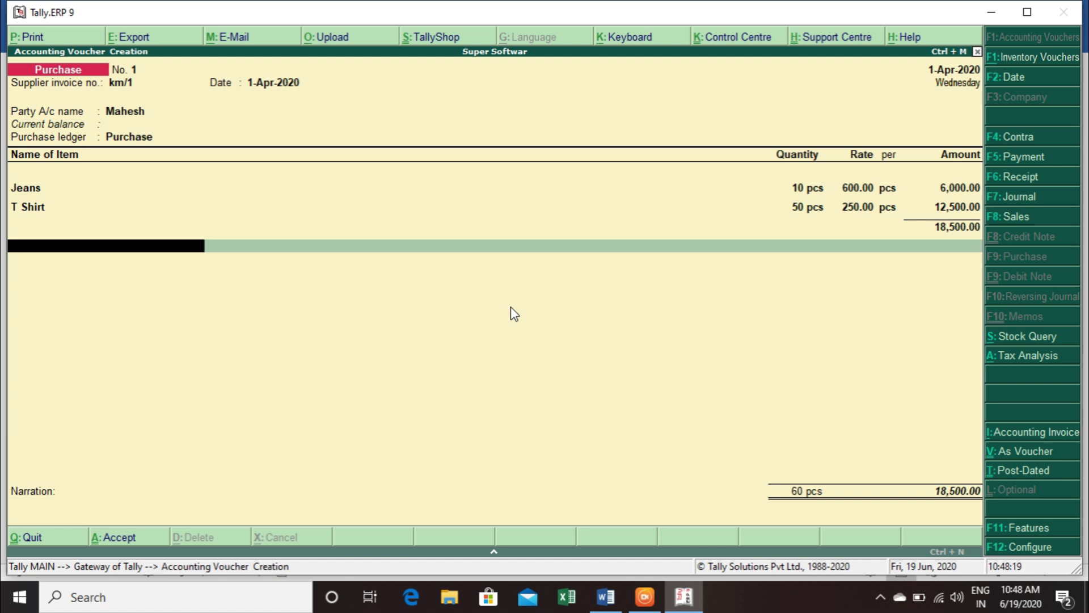
pyautogui.hotkey('alt', 'c')
pyautogui.write('Cgst')
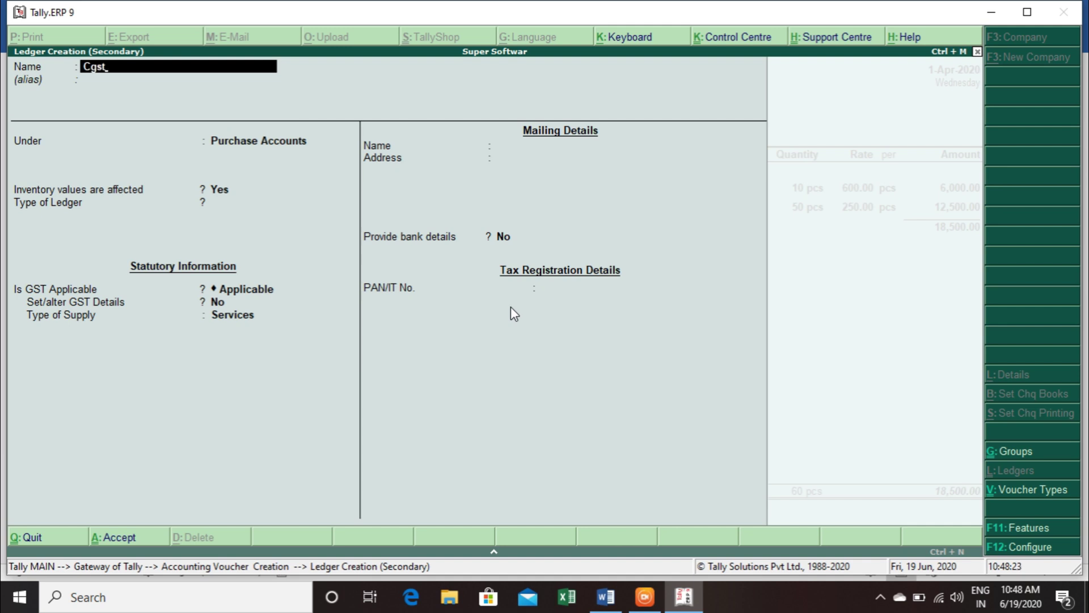
pyautogui.press('Return')
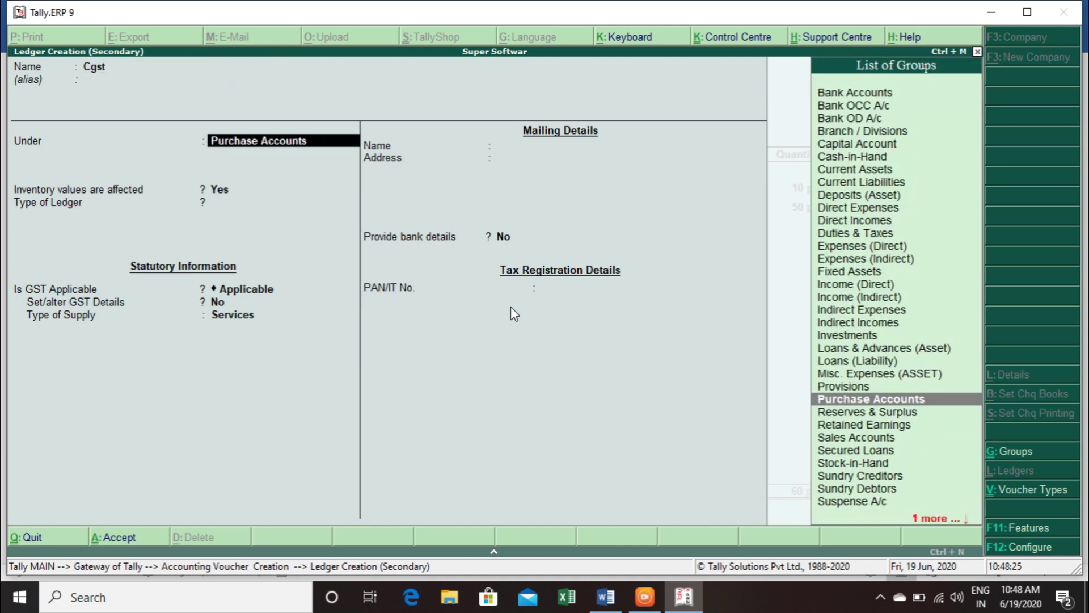
pyautogui.write('Du')
pyautogui.press('Return')
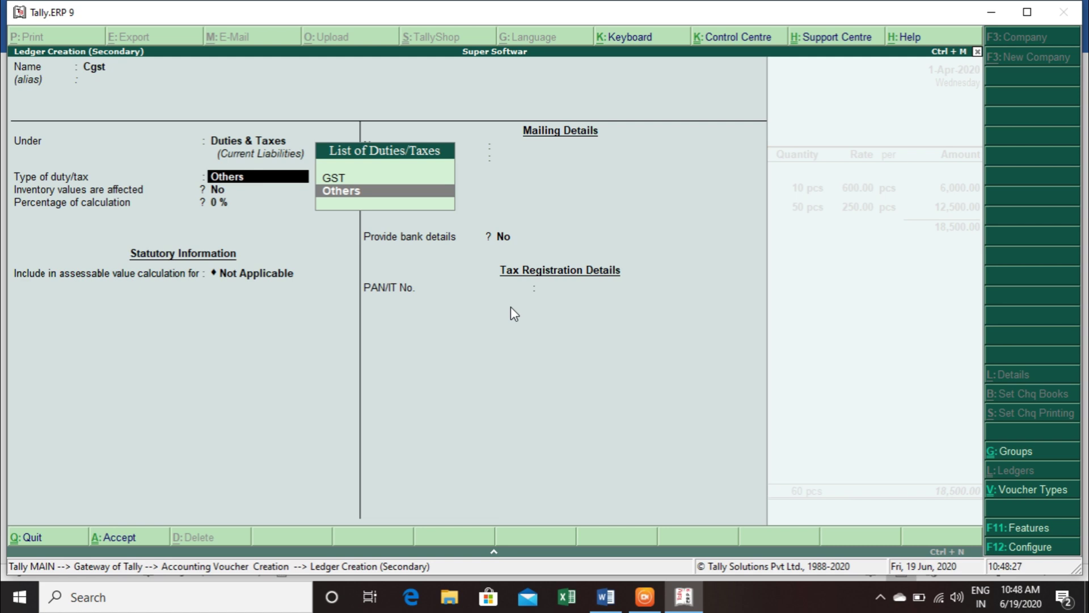
# Set the Cgst ledger's duty type to GST with tax type Central Tax, and save it into the purchase voucher
pyautogui.press('Up')
pyautogui.press('Return')
pyautogui.press('Down')
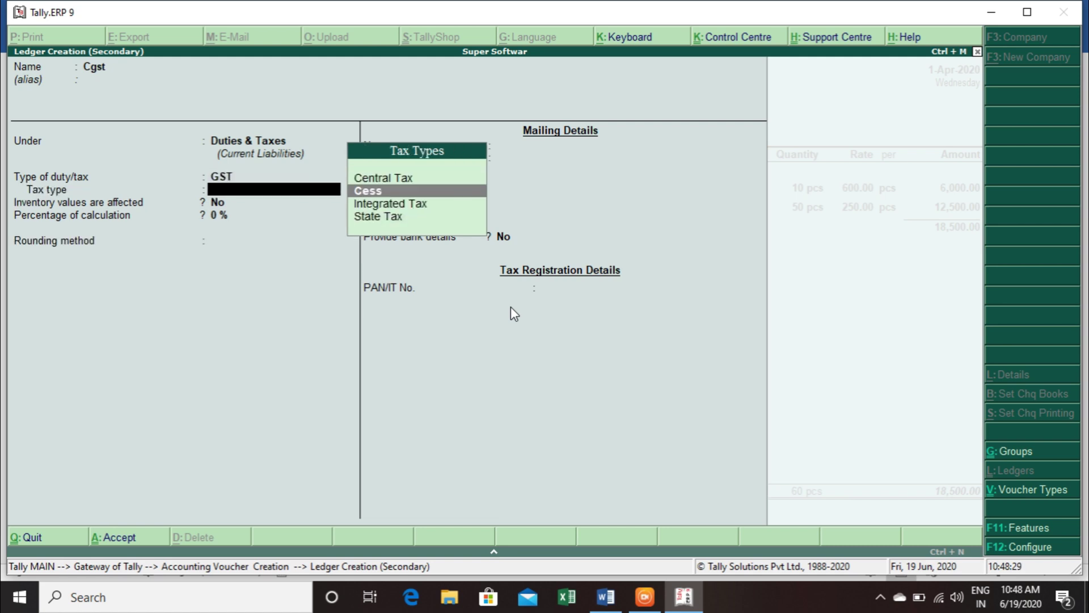
pyautogui.press('Up')
pyautogui.press('Return')
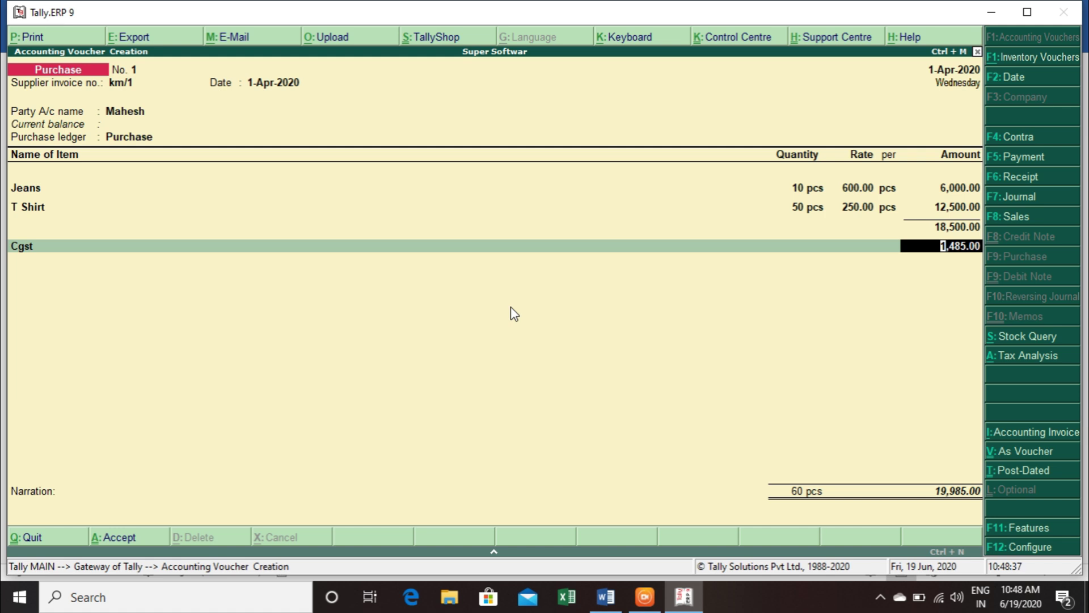
pyautogui.press('Return')
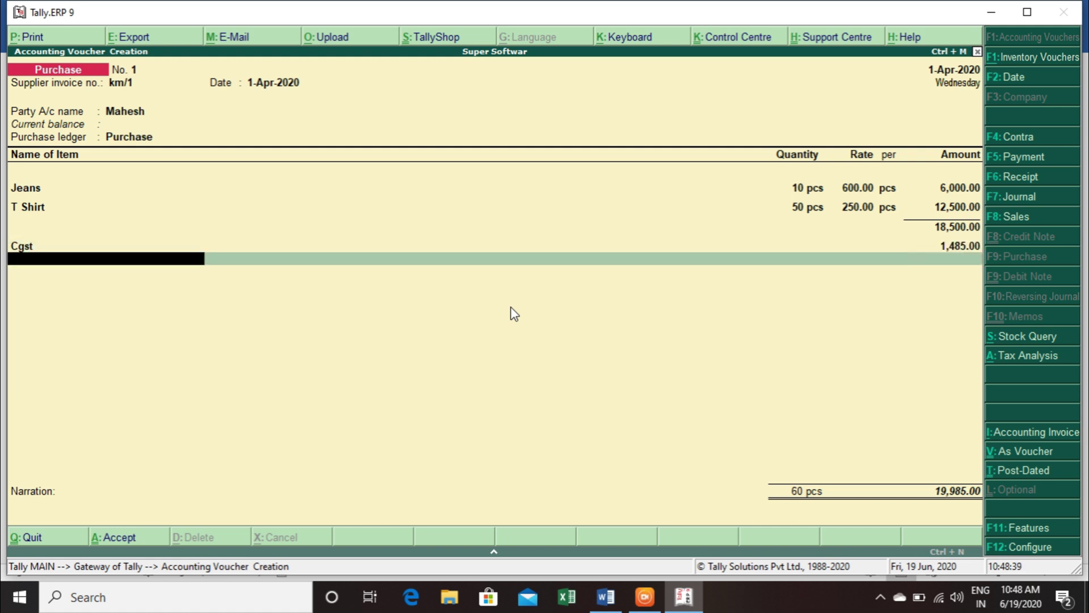
# Start a new ledger named Sgst from the purchase voucher, keeping it under the Duties & Taxes group
pyautogui.hotkey('alt', 'c')
pyautogui.write('Sgst')
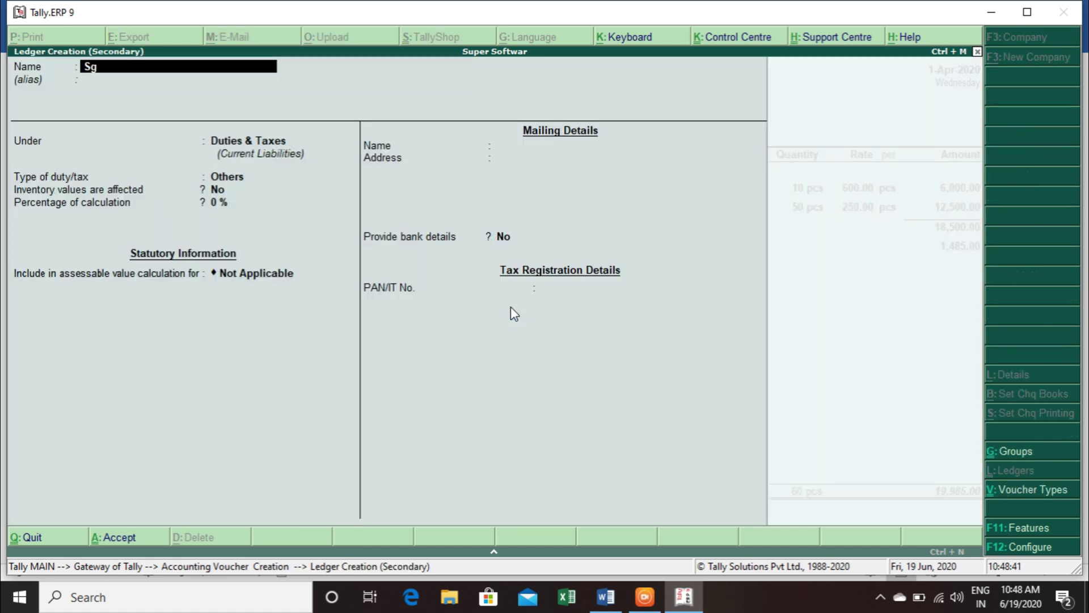
pyautogui.press('Return')
pyautogui.press('Return')
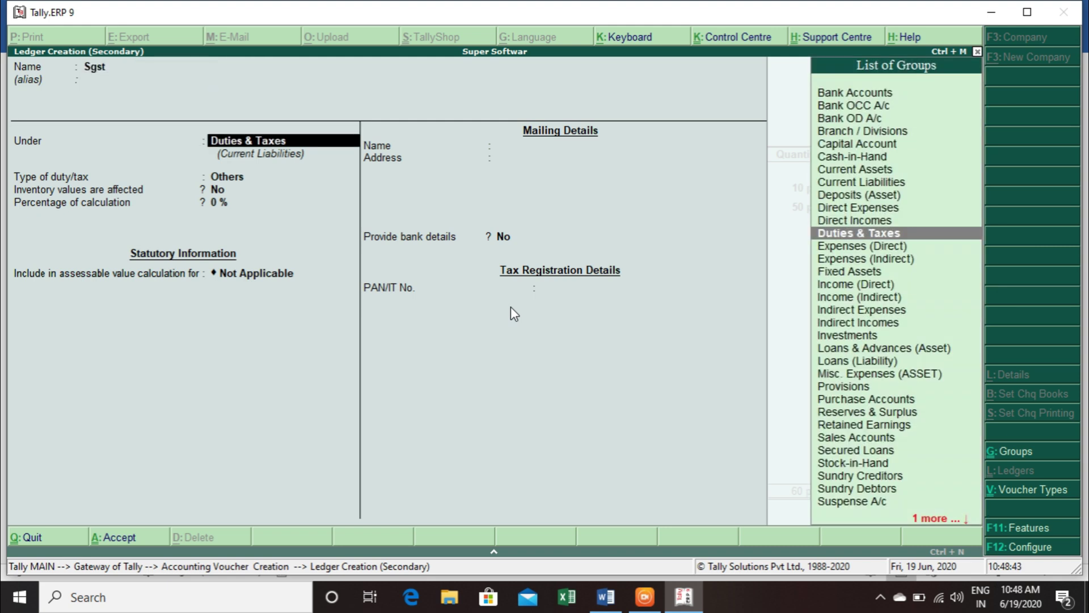
pyautogui.press('Return')
# Set the Sgst ledger's duty type to GST with tax type State Tax, keep 0% calculation, and save it into the voucher
pyautogui.press('Up')
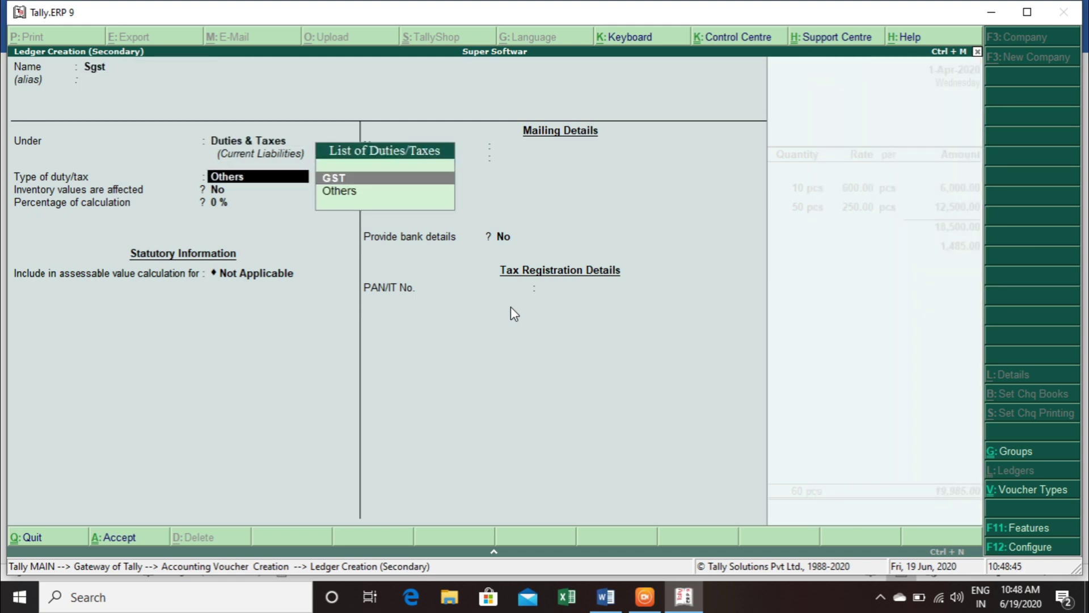
pyautogui.press('Return')
pyautogui.press('Down')
pyautogui.press('Down')
pyautogui.press('Down')
pyautogui.press('Return')
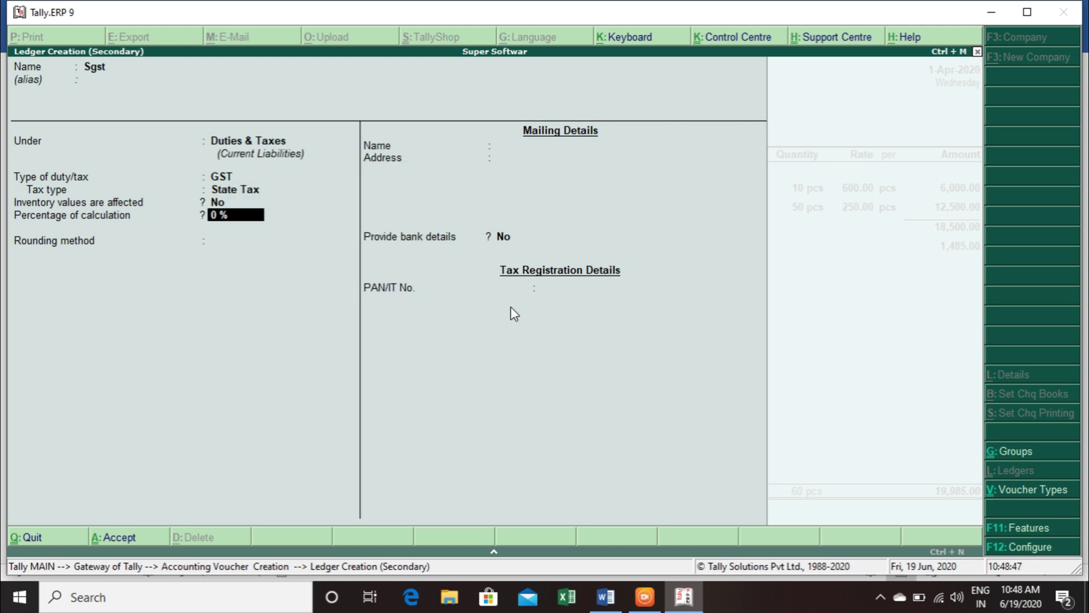
pyautogui.press('Return')
pyautogui.press('Return')
pyautogui.hotkey('ctrl', 'a')
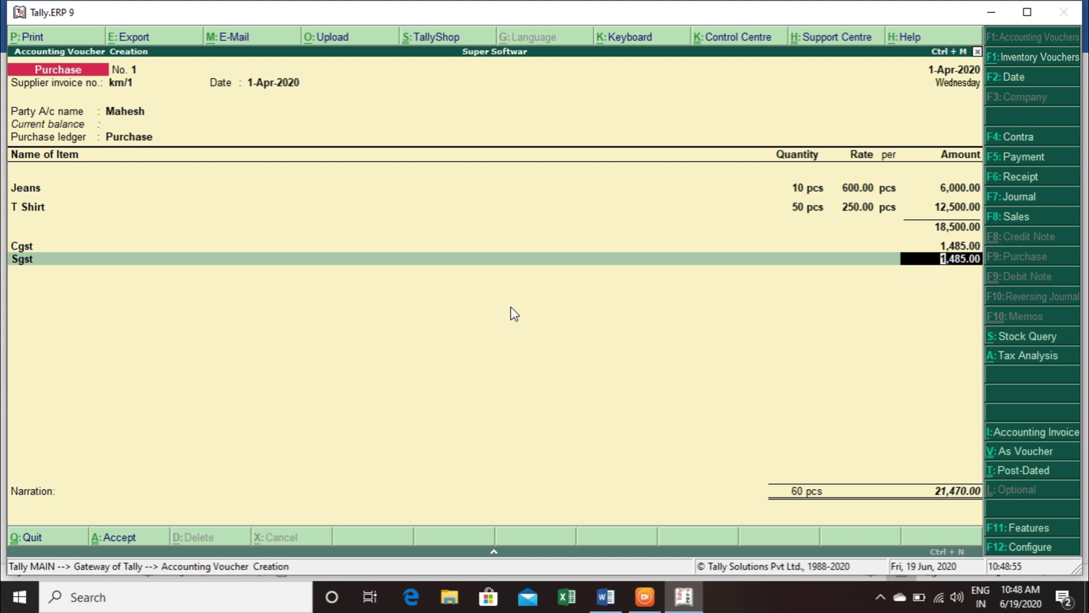
# Accept the Sgst amount, leave the narration blank, and save the purchase voucher
pyautogui.press('Return')
pyautogui.press('Return')
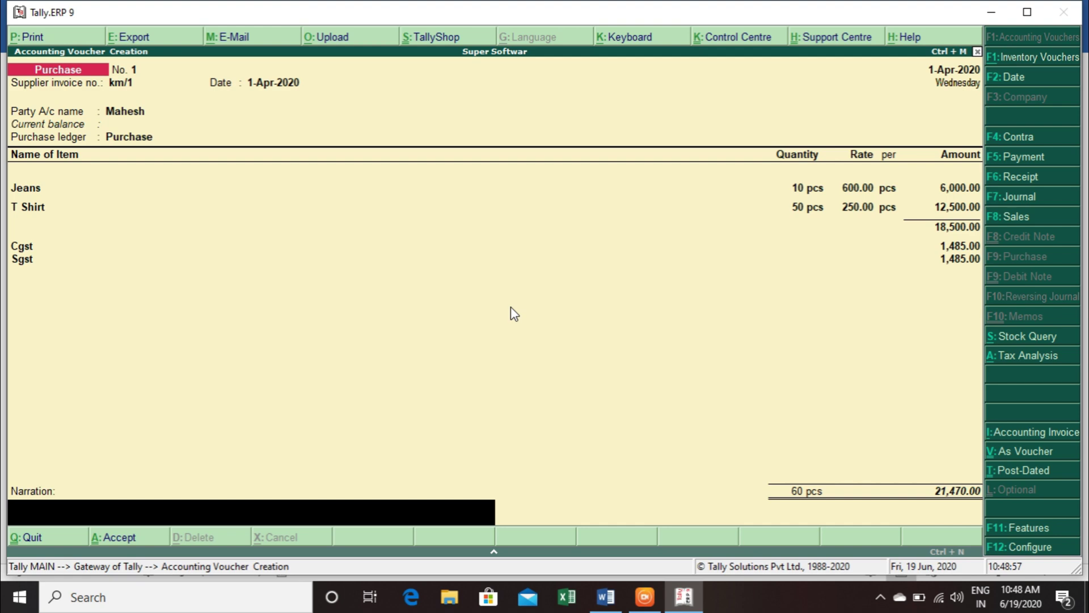
pyautogui.press('Return')
pyautogui.press('Return')
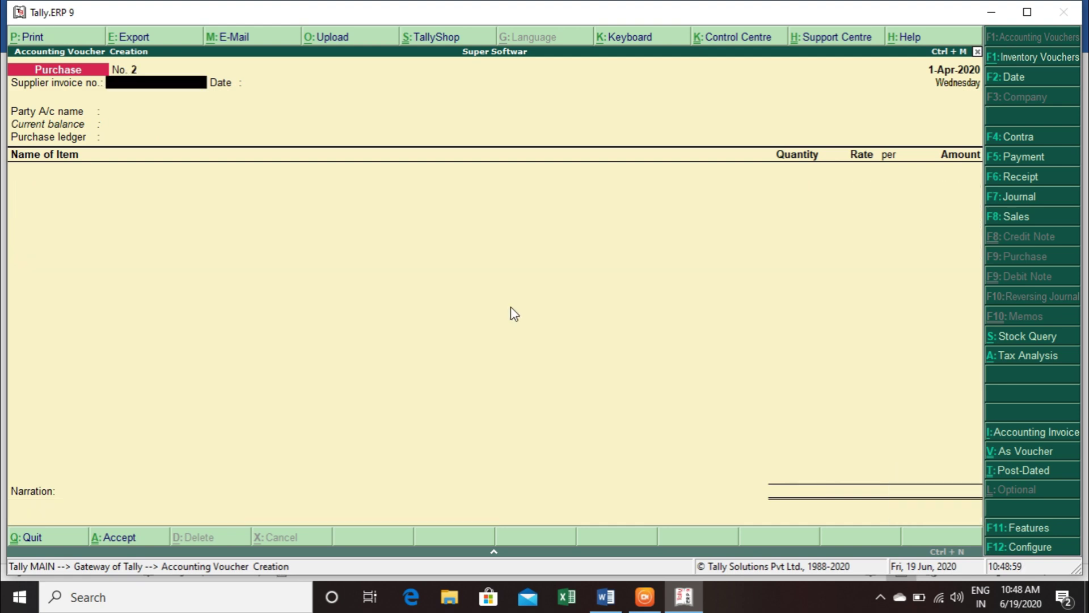
# Check the second transaction in the Word document, and begin a sales voucher with reference number km/02
pyautogui.hotkey('alt', 'Tab')
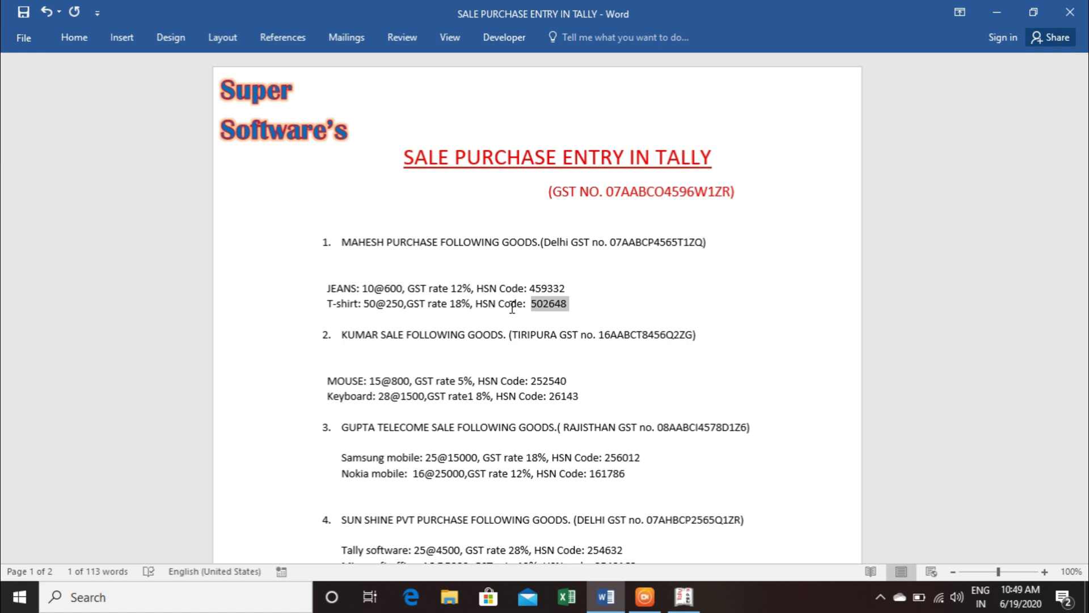
pyautogui.hotkey('alt', 'Tab')
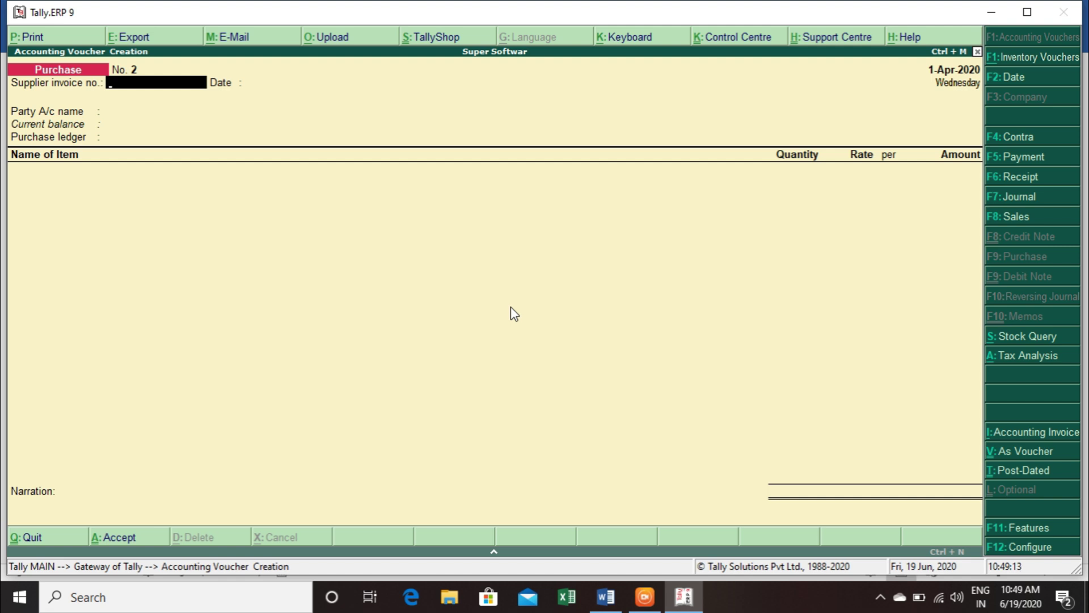
pyautogui.press('F8')
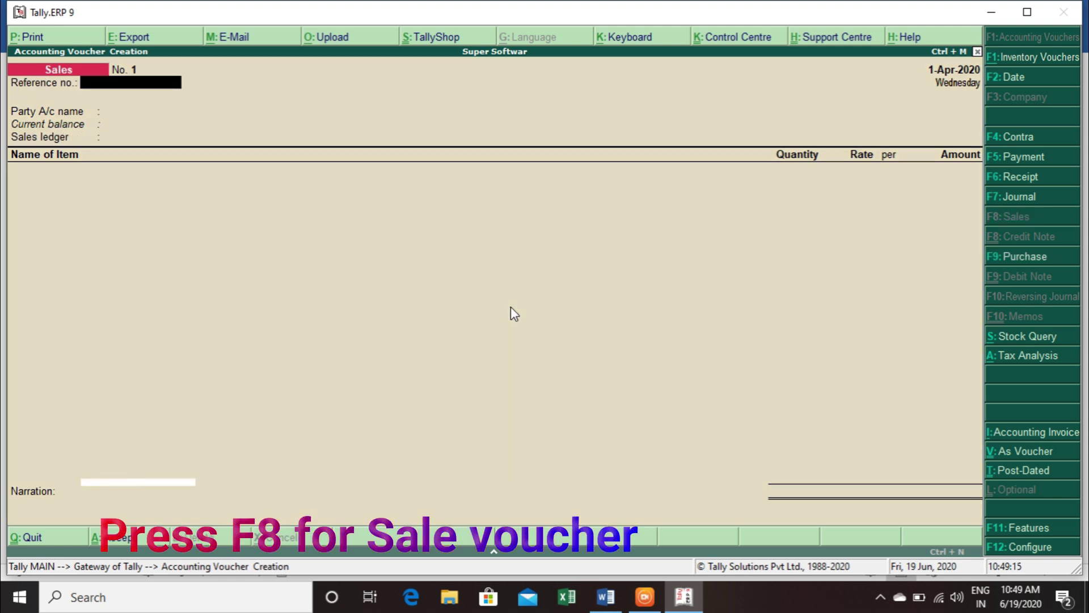
pyautogui.write('km/0')
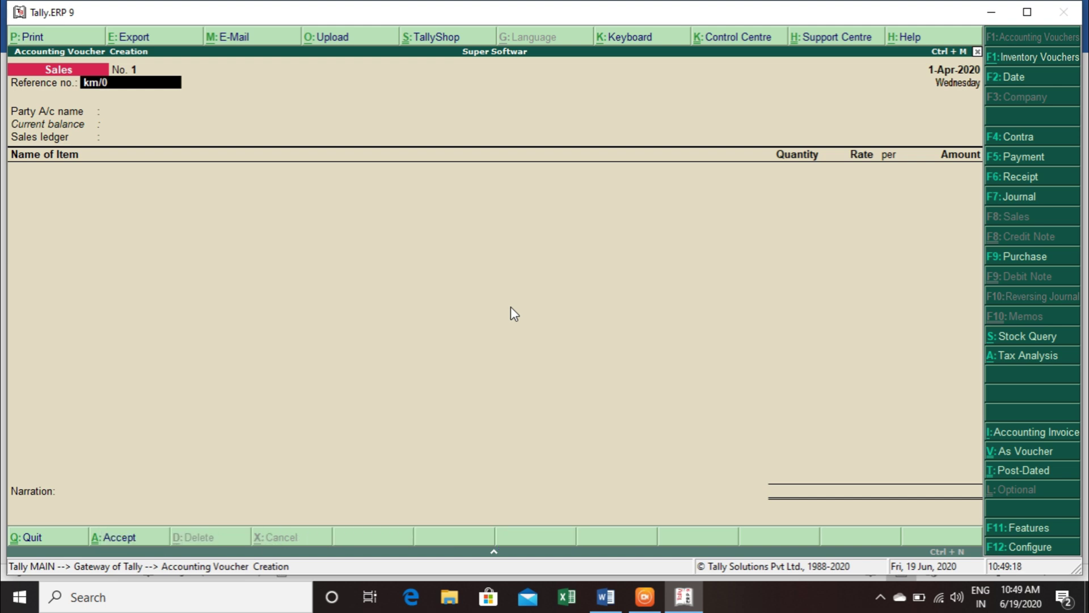
pyautogui.write('2')
pyautogui.press('Return')
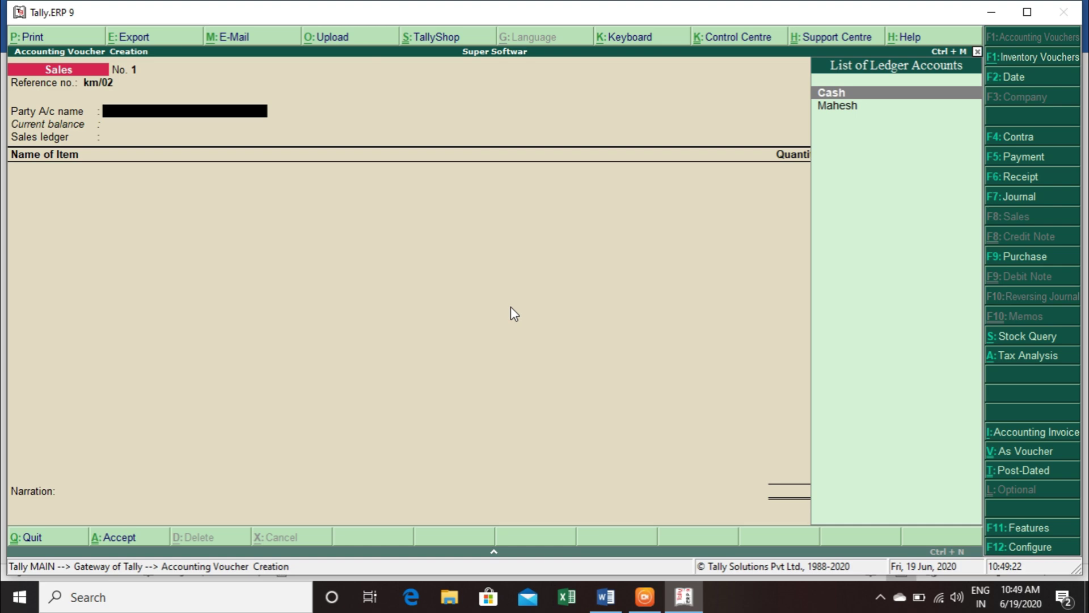
# Start a new party ledger with the name given in the Word document's second transaction, under Sundry Debtors
pyautogui.hotkey('alt', 'c')
pyautogui.hotkey('alt', 'Tab')
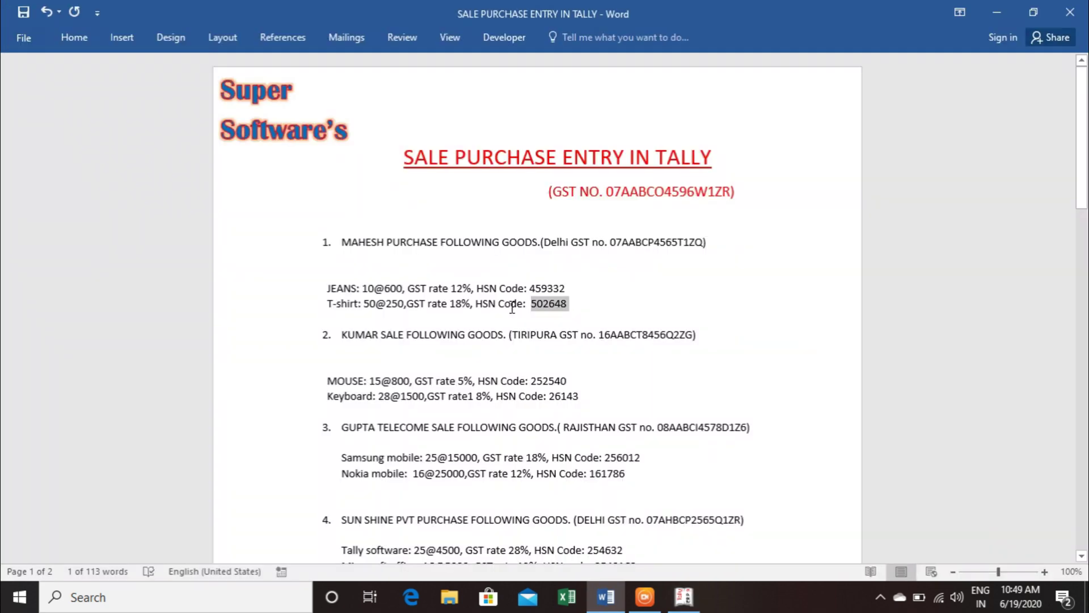
pyautogui.hotkey('alt', 'Tab')
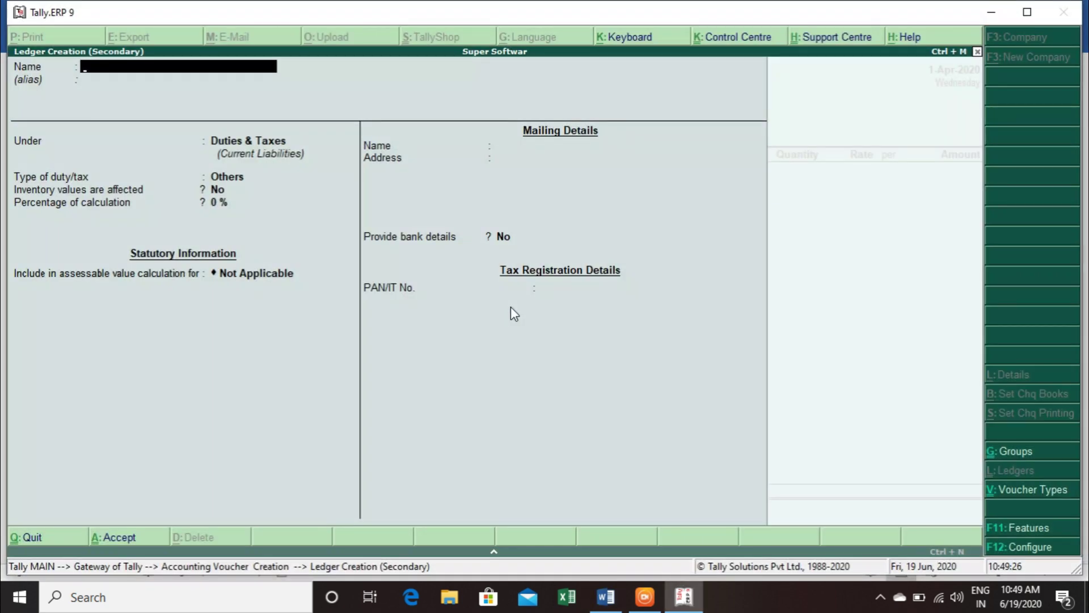
pyautogui.write('Kumar')
pyautogui.write(' S')
pyautogui.press('BackSpace')
pyautogui.press('Return')
pyautogui.press('Return')
pyautogui.write('Sund')
pyautogui.press('Down')
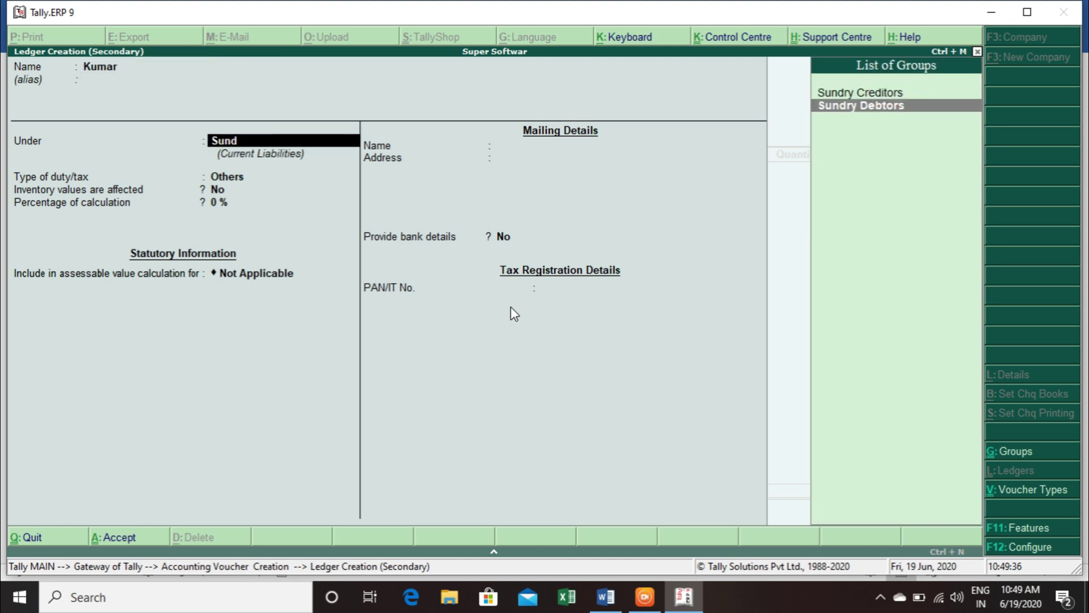
pyautogui.press('Return')
# Keep the bill-by-bill defaults, set the party's state to Tripura, and keep registration type Regular with the PAN and address blank
pyautogui.press('Return')
pyautogui.press('Return')
pyautogui.press('Return')
pyautogui.press('Return')
pyautogui.press('Return')
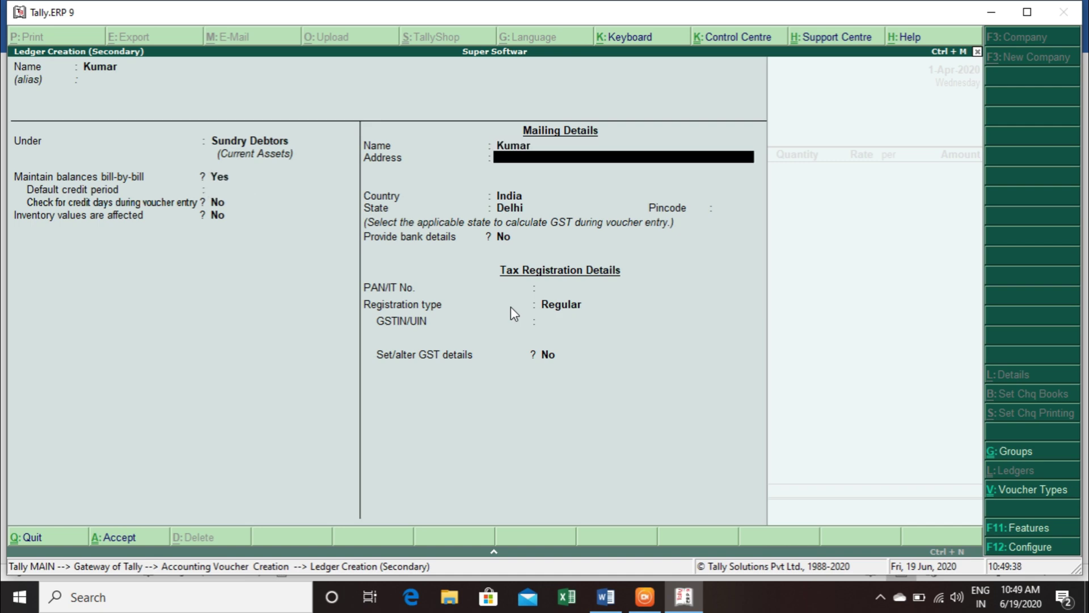
pyautogui.hotkey('alt', 'Tab')
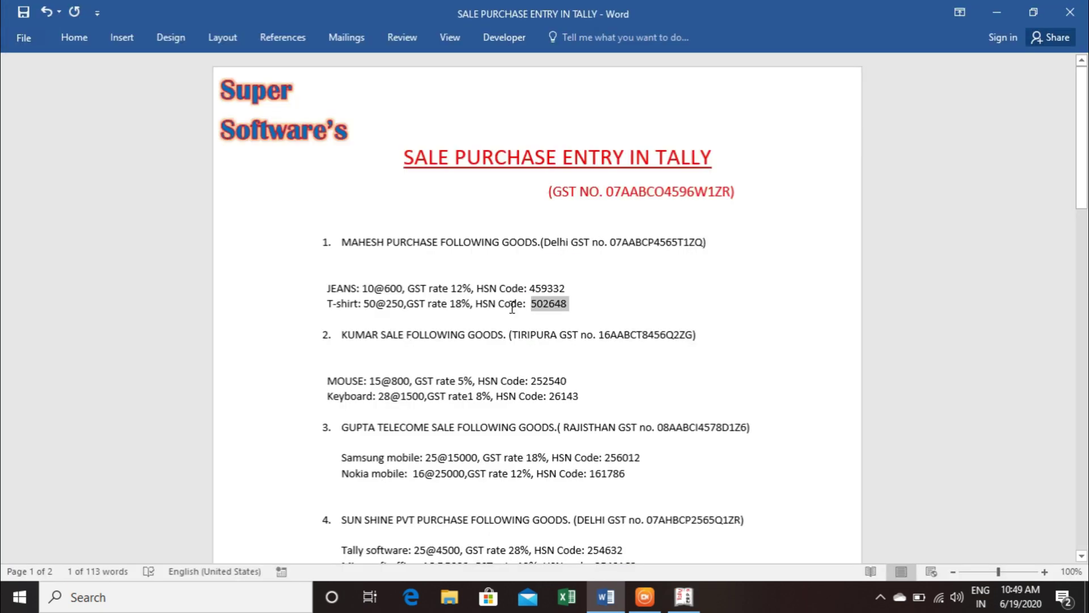
pyautogui.hotkey('alt', 'Tab')
pyautogui.write('Tri')
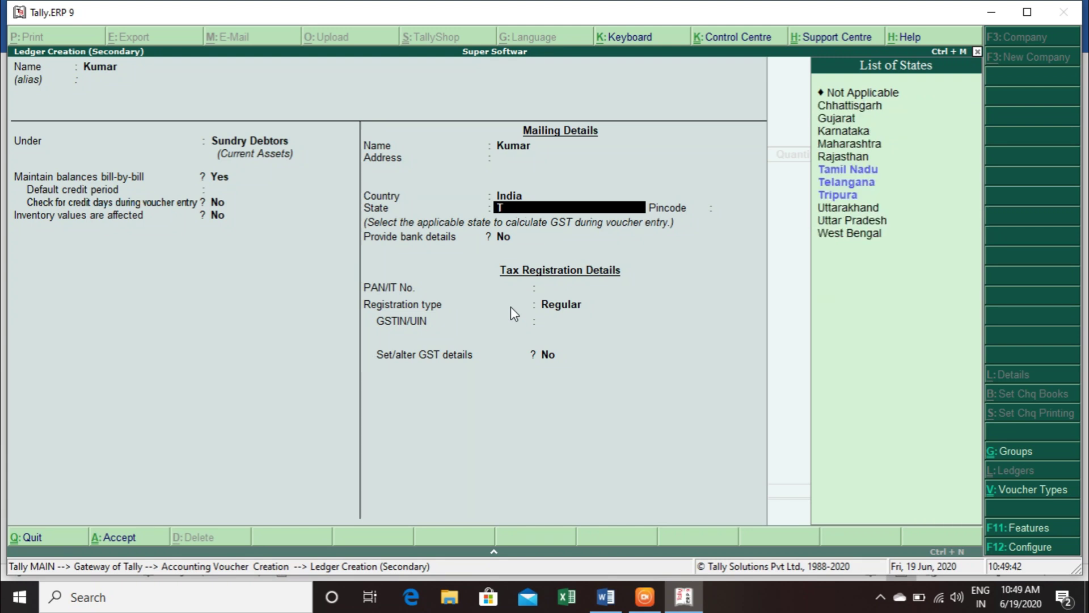
pyautogui.press('Return')
pyautogui.press('Return')
pyautogui.press('Return')
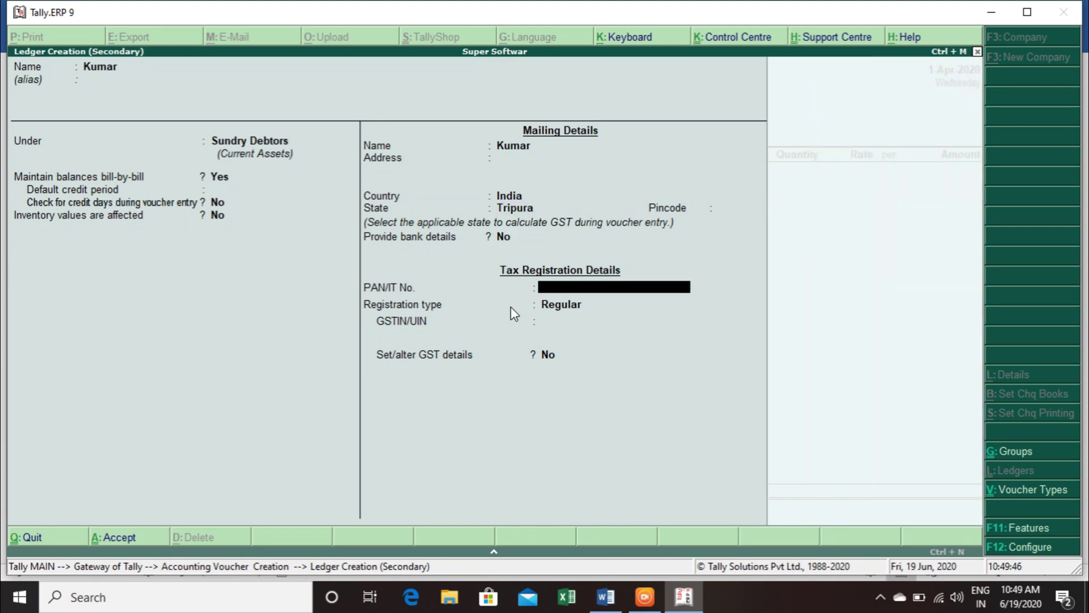
pyautogui.press('Return')
pyautogui.press('Return')
# Copy the second party's GST number from the Word document into the ledger's GSTIN/UIN, and save the ledger without altering GST details
pyautogui.hotkey('alt', 'Tab')
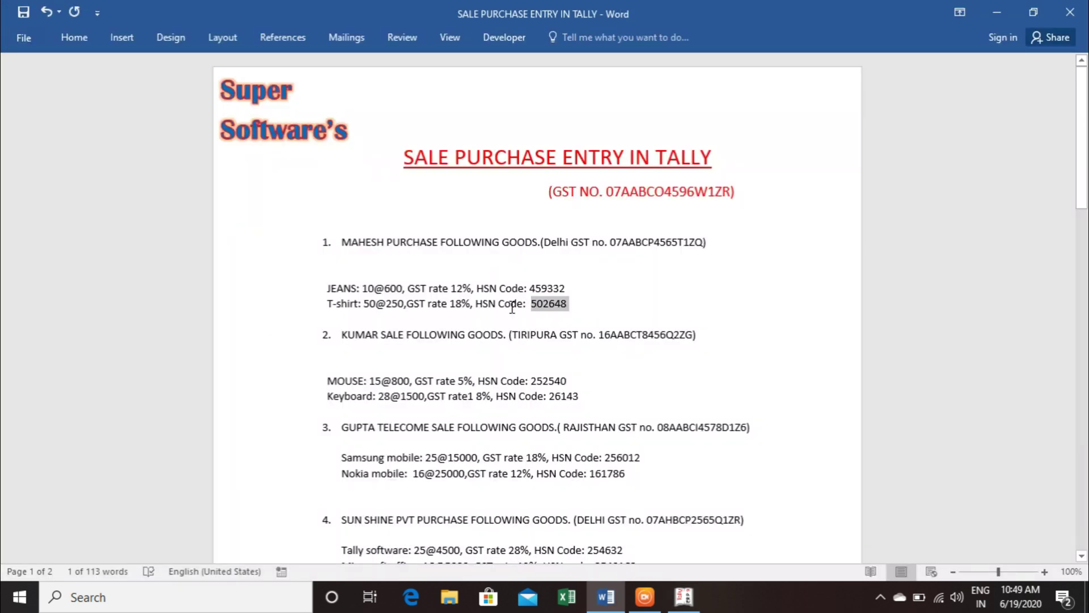
pyautogui.hotkey('alt', 'Tab')
pyautogui.hotkey('alt', 'Tab')
pyautogui.doubleClick(663, 330)
pyautogui.hotkey('ctrl', 'c')
pyautogui.hotkey('alt', 'Tab')
pyautogui.hotkey('ctrl', 'alt', 'v')
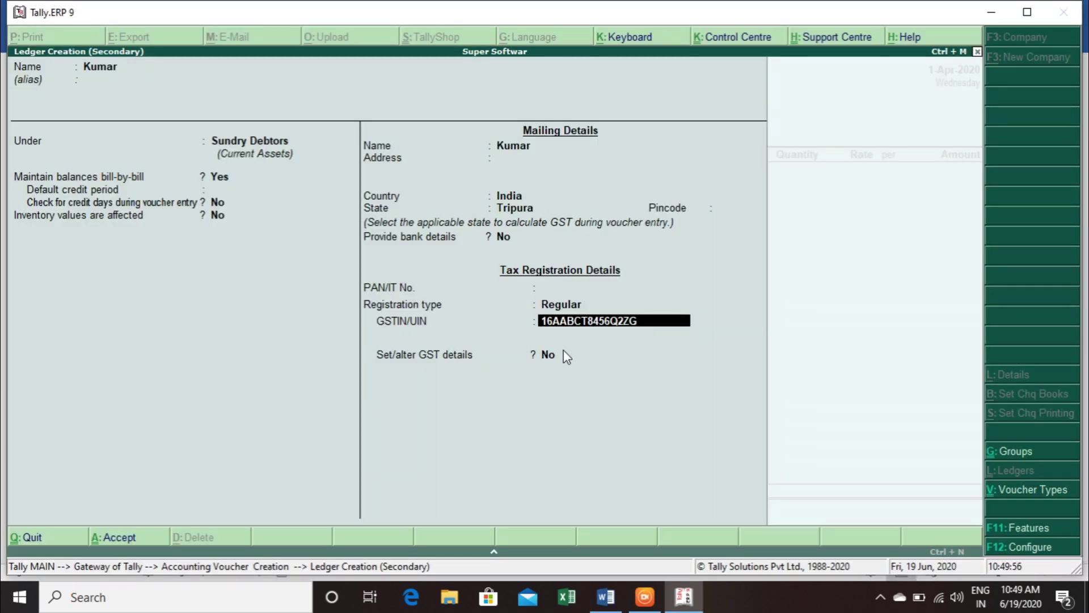
pyautogui.press('Return')
pyautogui.press('Return')
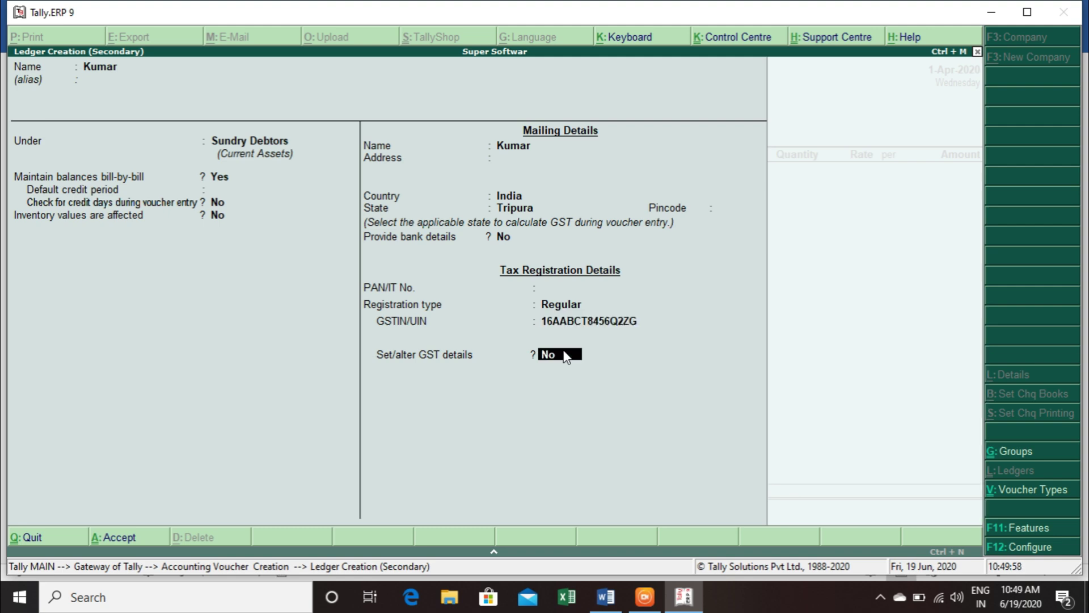
pyautogui.press('Return')
pyautogui.press('Return')
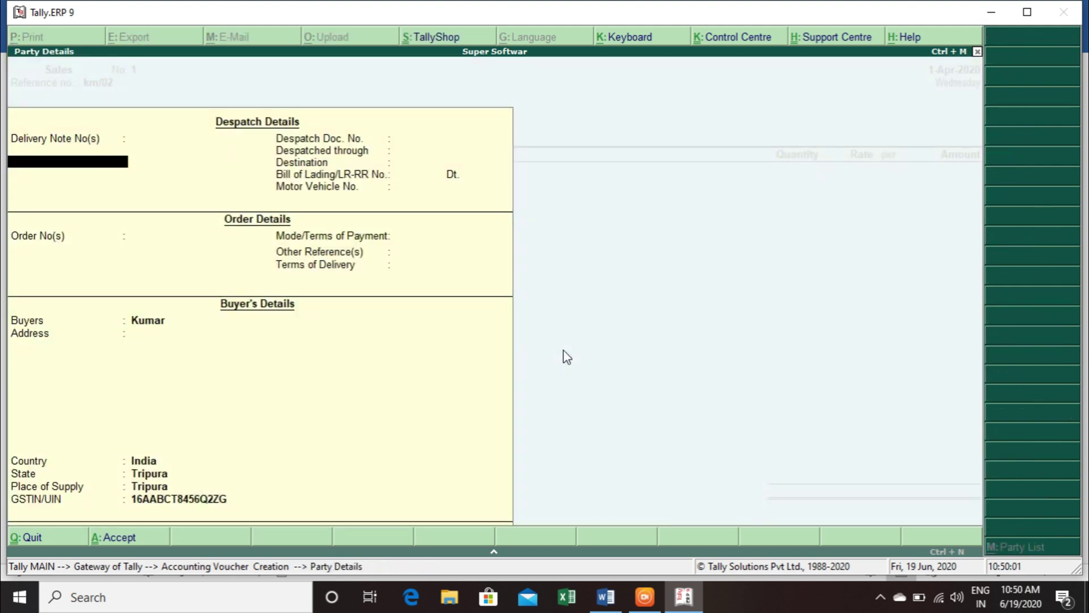
# Leave the despatch and order details blank, and accept the buyer's details for the sales voucher
pyautogui.press('Return')
pyautogui.press('Return')
pyautogui.press('Return')
pyautogui.press('Return')
pyautogui.press('Return')
pyautogui.press('Return')
pyautogui.press('Return')
pyautogui.press('Return')
pyautogui.press('Return')
pyautogui.press('Return')
pyautogui.press('Return')
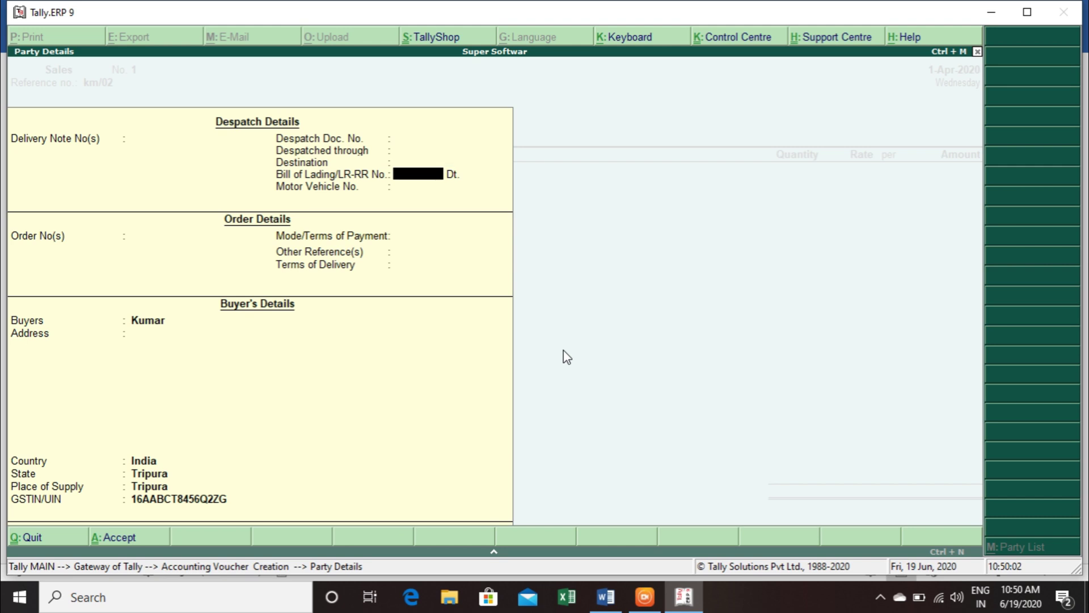
pyautogui.press('Return')
pyautogui.press('Return')
pyautogui.press('Return')
pyautogui.press('Return')
pyautogui.press('Return')
pyautogui.press('Return')
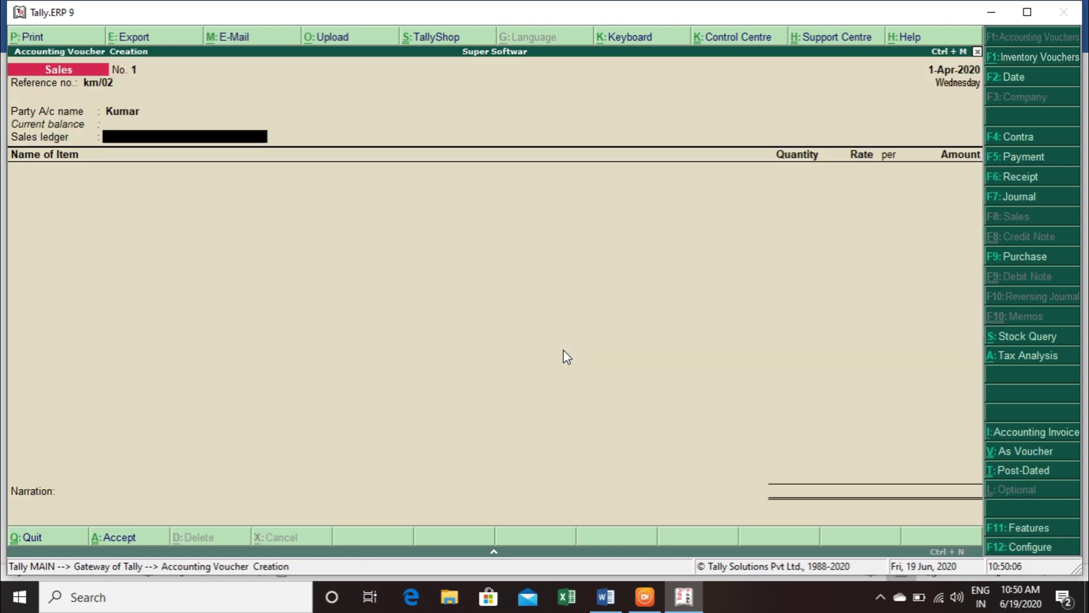
# Start a new sales ledger named Sale under the Sales Accounts group
pyautogui.hotkey('alt', 'c')
pyautogui.write('Sale')
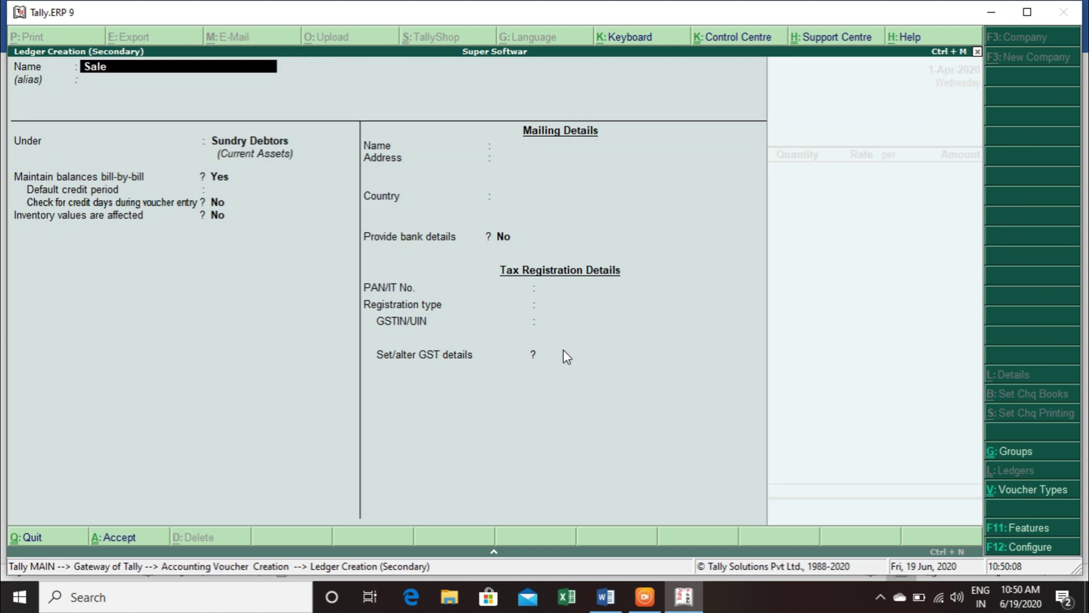
pyautogui.press('Return')
pyautogui.press('Return')
pyautogui.write('Sa')
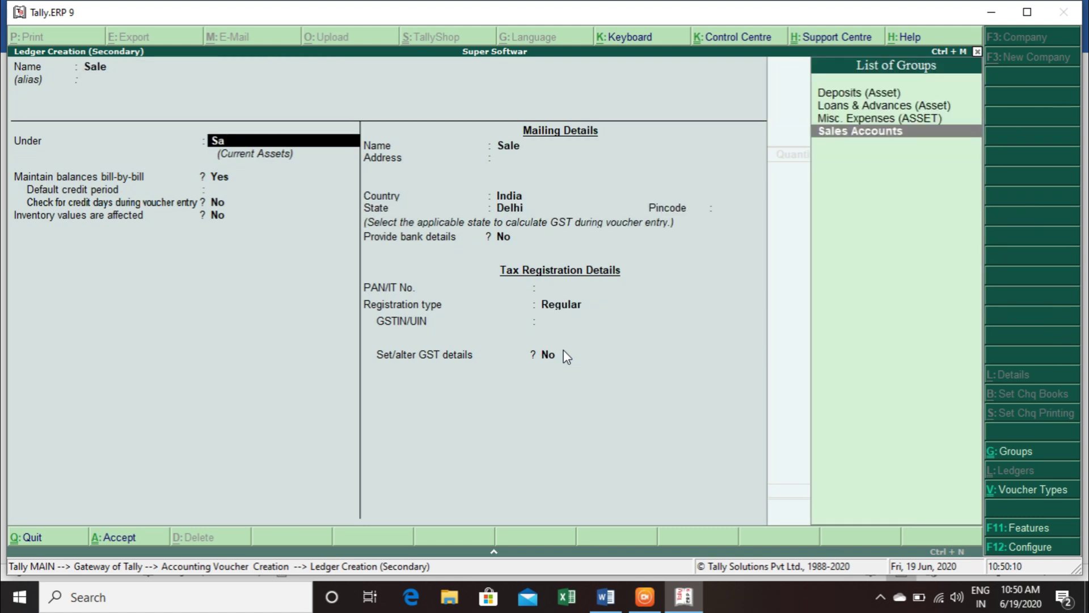
pyautogui.press('Return')
# Keep inventory values affected and GST applicable for the Sale ledger, save it into the voucher, and consult the Word document's item list
pyautogui.press('Return')
pyautogui.press('Return')
pyautogui.press('Return')
pyautogui.press('Return')
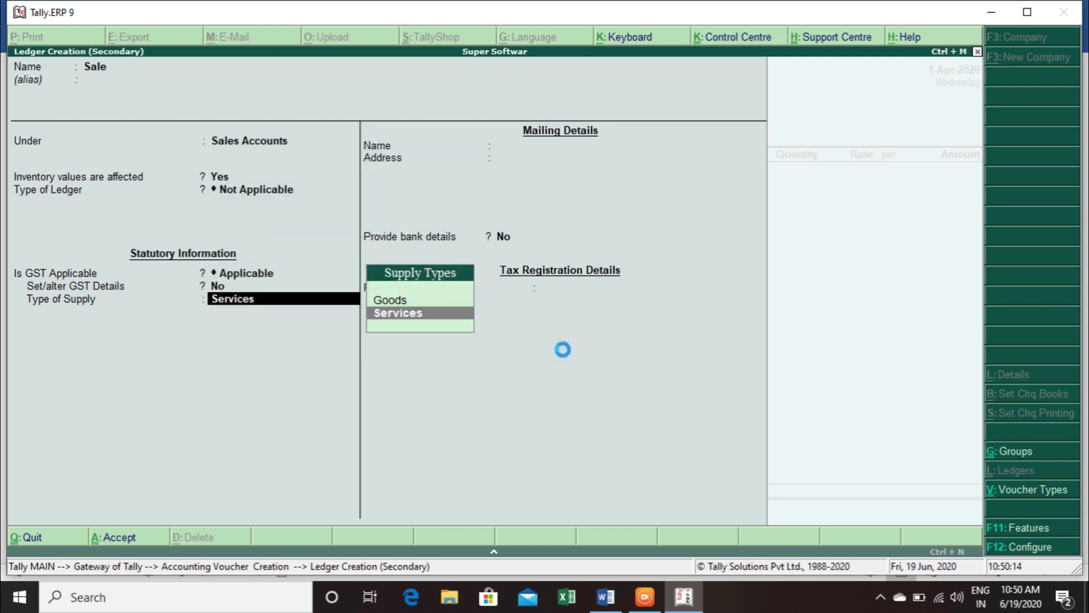
pyautogui.hotkey('alt', 'Tab')
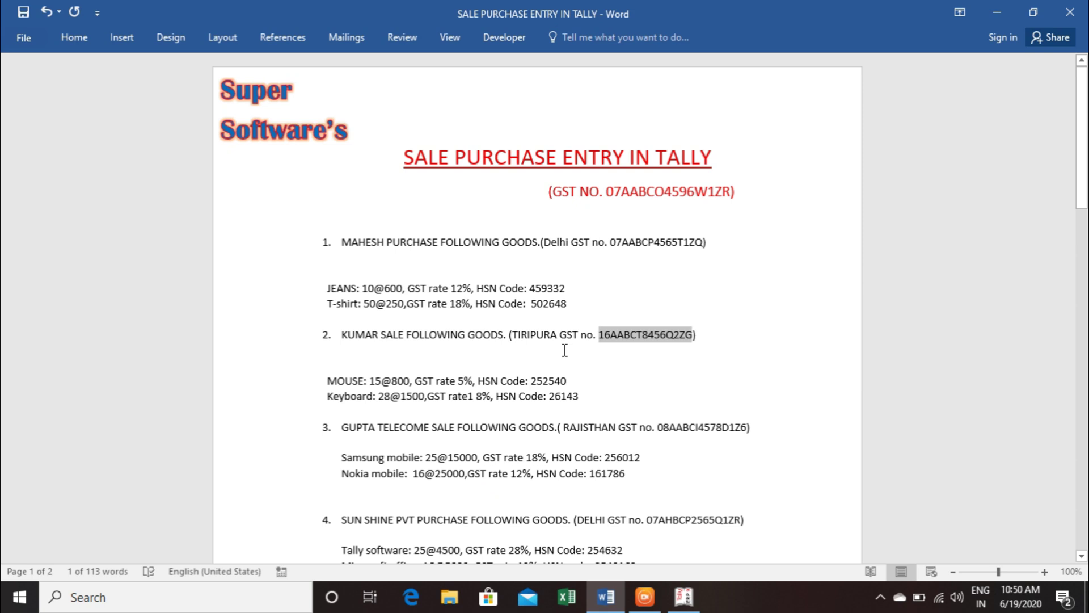
pyautogui.hotkey('alt', 'Tab')
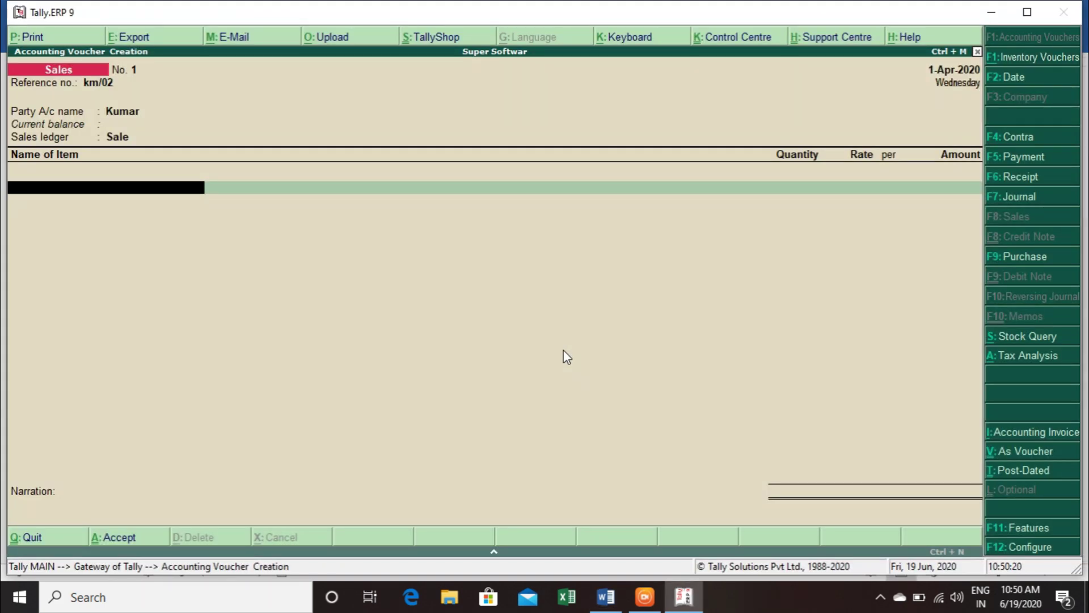
# Start a new stock item named Mouse under Primary with pcs as its unit
pyautogui.hotkey('alt', 'c')
pyautogui.write('Mos')
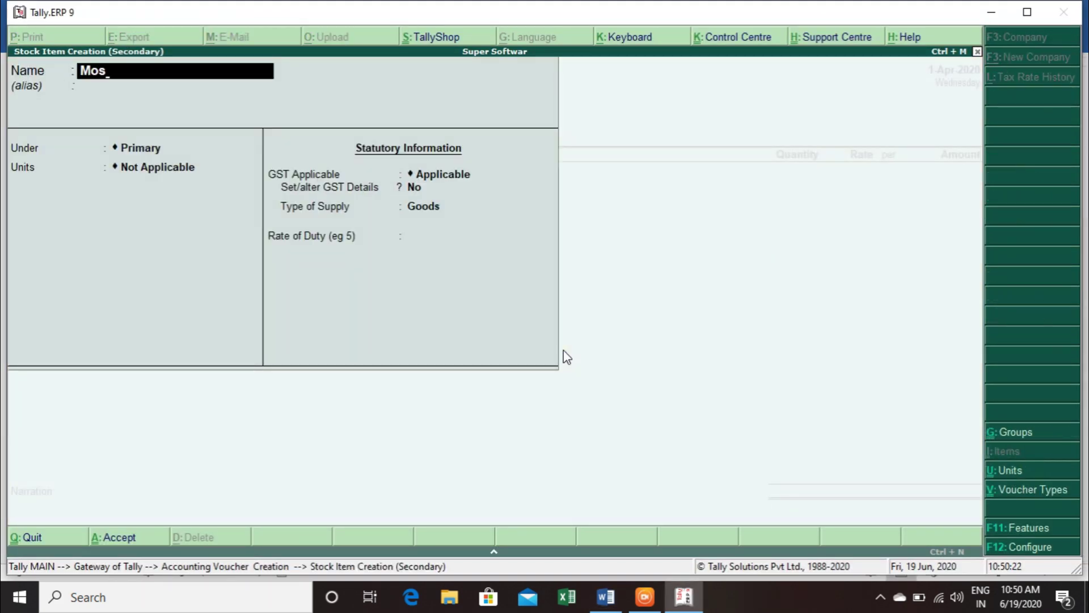
pyautogui.press('BackSpace')
pyautogui.write('use')
pyautogui.press('Return')
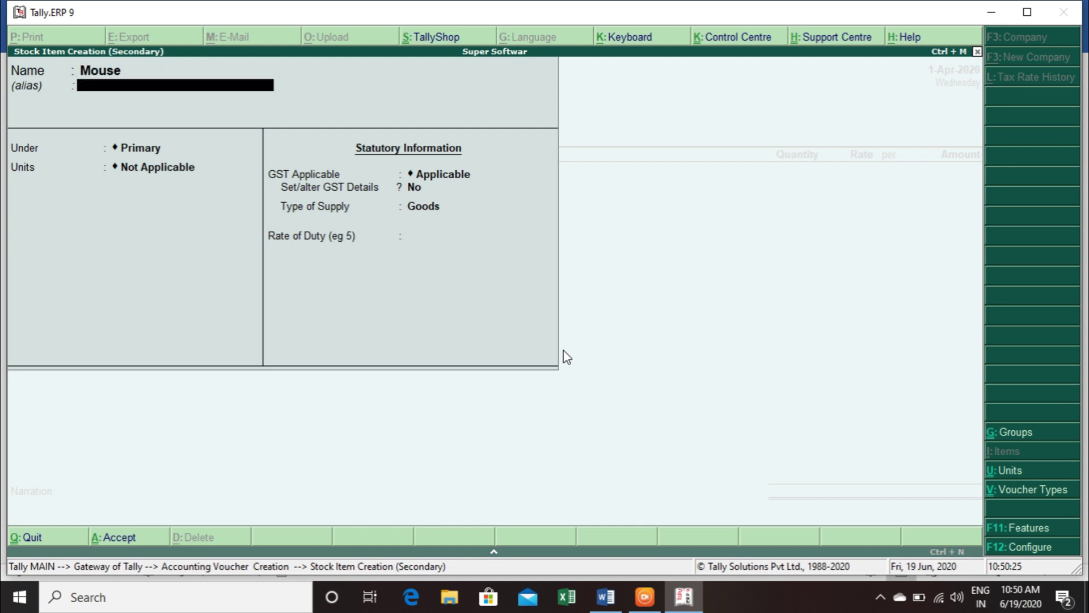
pyautogui.press('Return')
pyautogui.press('Return')
pyautogui.press('Down')
pyautogui.press('Return')
# Keep GST applicable for Mouse, check its line in the Word document, and set Set/alter GST Details to Yes
pyautogui.press('Return')
pyautogui.hotkey('alt', 'Tab')
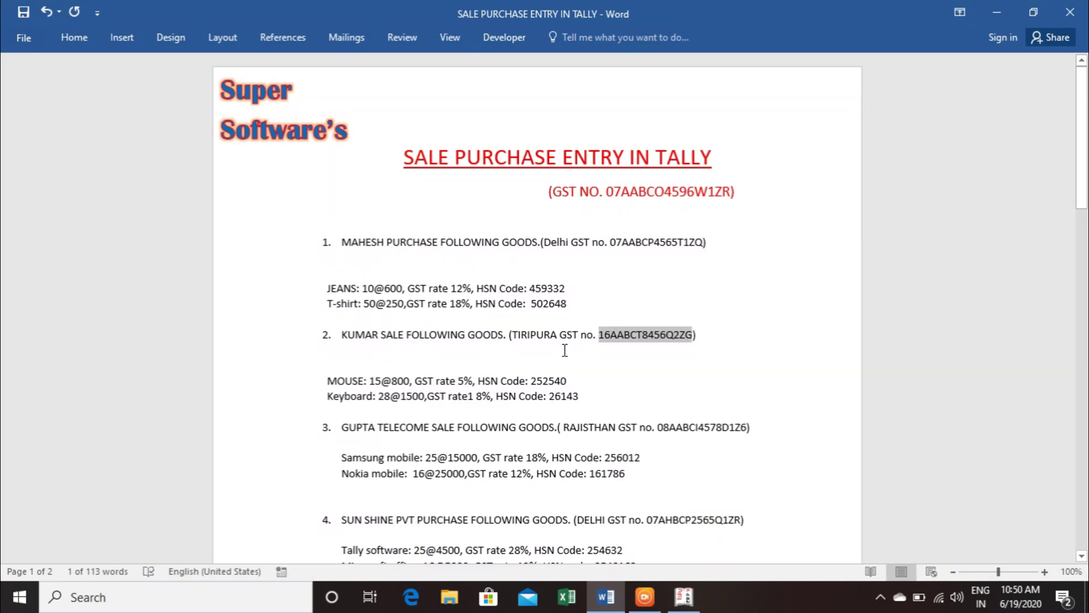
pyautogui.hotkey('alt', 'Tab')
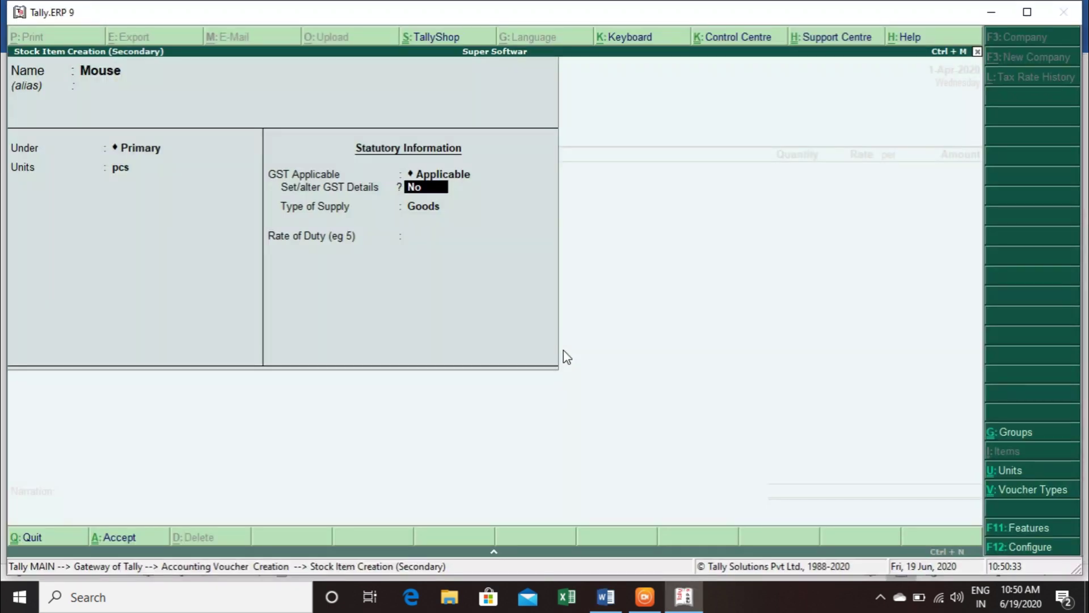
pyautogui.write('y')
pyautogui.press('Return')
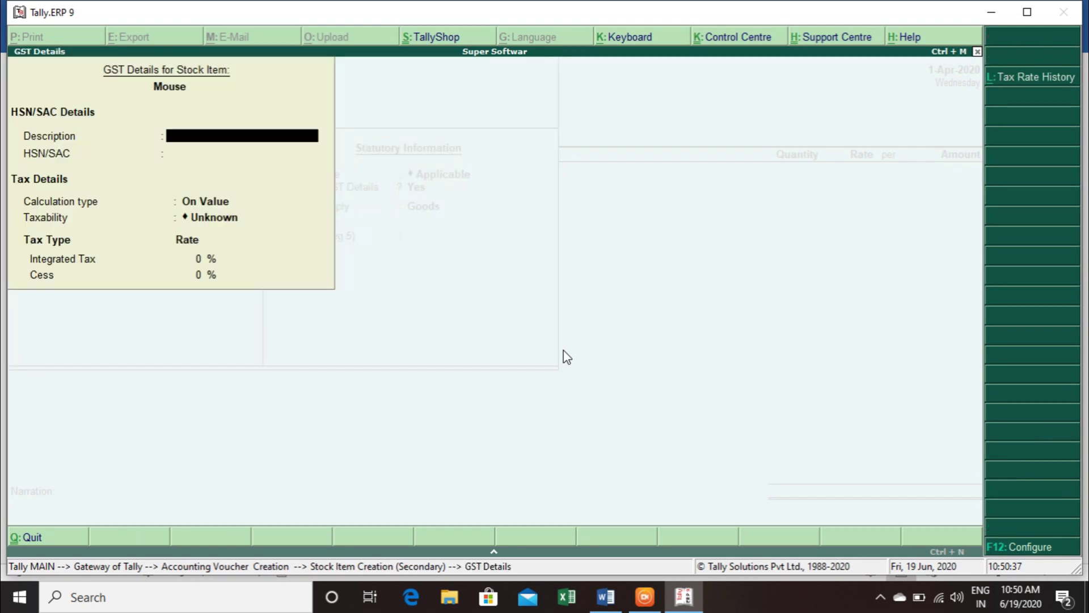
# Enter Mouse as the GST description and copy its HSN code 252540 from the Word document into HSN/SAC
pyautogui.write('Mouse')
pyautogui.press('Return')
pyautogui.hotkey('alt', 'Tab')
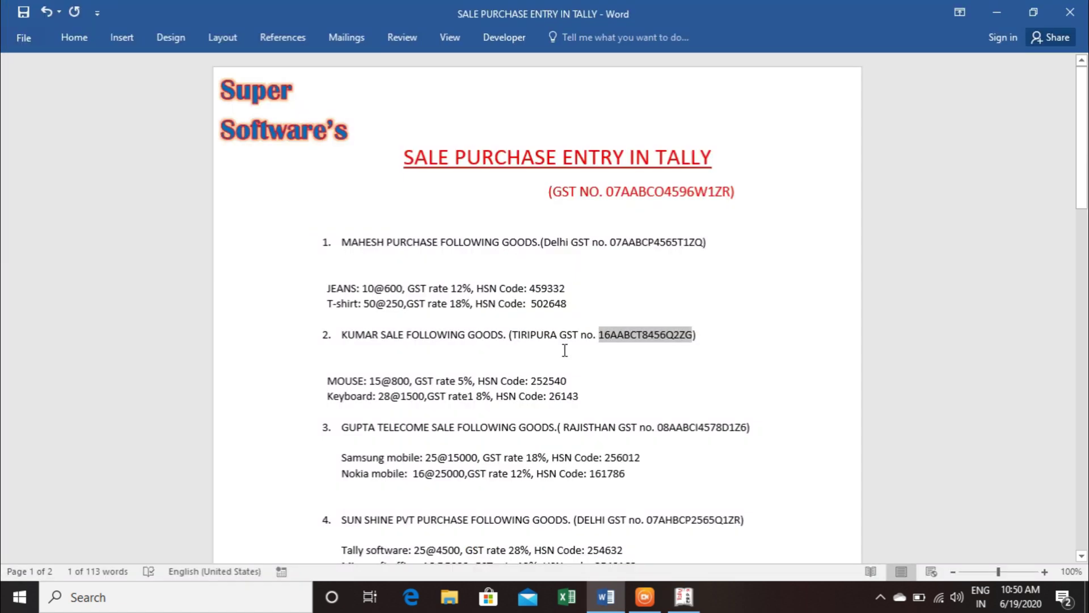
pyautogui.click(560, 393)
pyautogui.doubleClick(554, 380)
pyautogui.hotkey('ctrl', 'c')
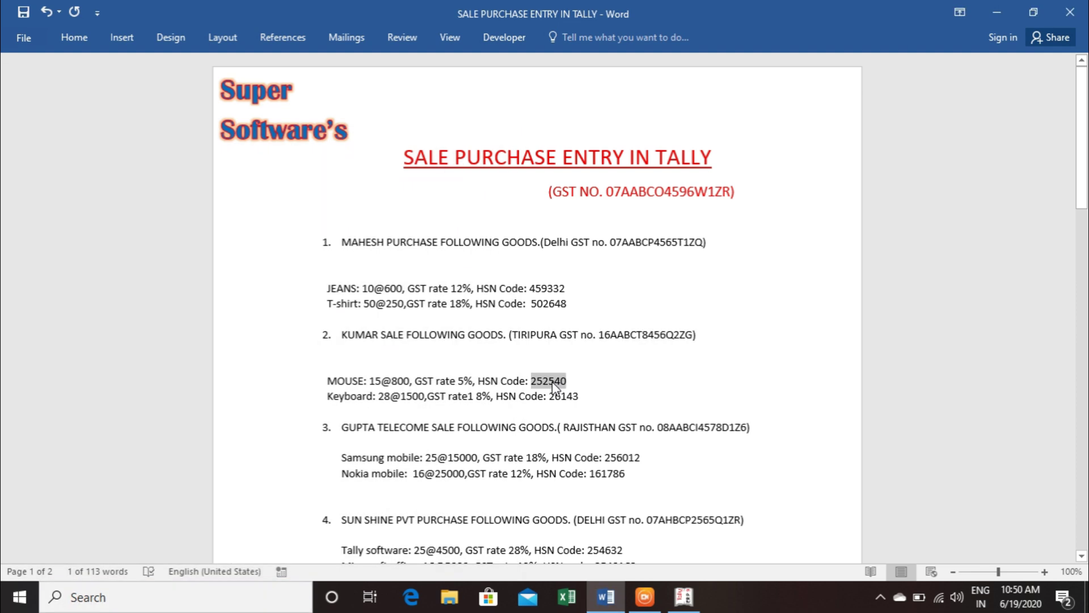
pyautogui.hotkey('alt', 'Tab')
pyautogui.hotkey('ctrl', 'alt', 'v')
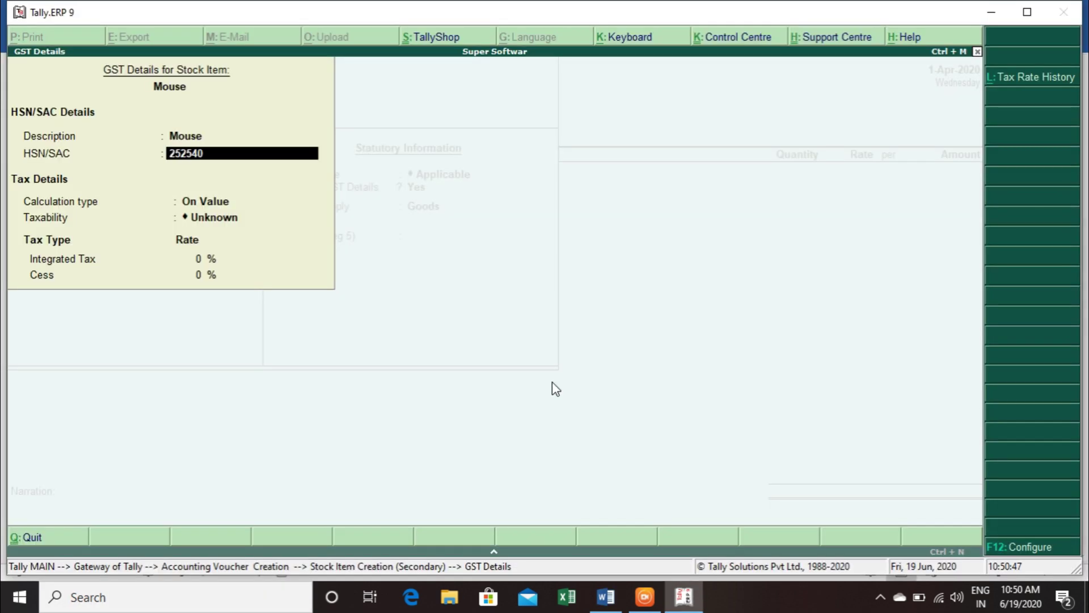
# Keep the Mouse item's calculation type On Value and set its taxability to Taxable
pyautogui.press('Return')
pyautogui.press('Return')
pyautogui.press('Down')
pyautogui.press('Down')
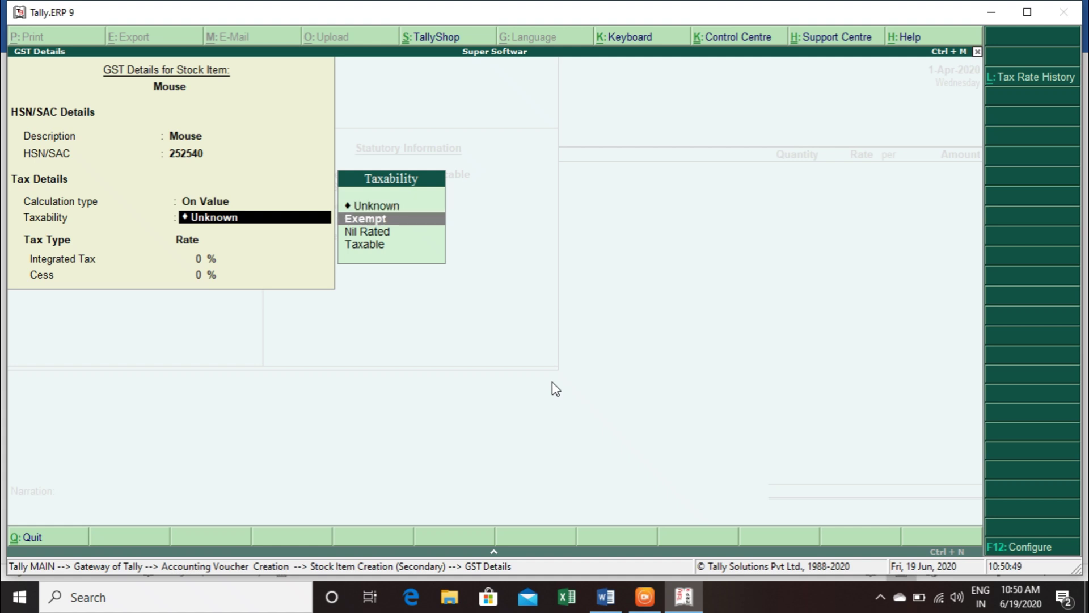
pyautogui.press('Down')
pyautogui.press('Return')
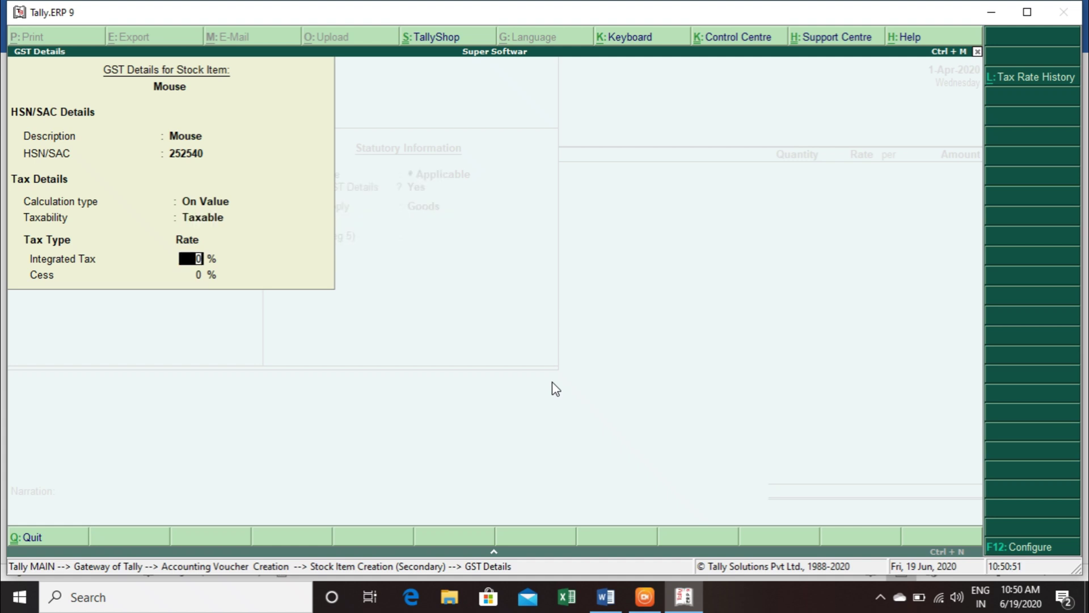
# Check the GST rate in the Word document, set Mouse's integrated tax to 5%, and save the item into the voucher
pyautogui.hotkey('alt', 'Tab')
pyautogui.hotkey('alt', 'Tab')
pyautogui.write('5')
pyautogui.press('Return')
pyautogui.press('Return')
pyautogui.press('Return')
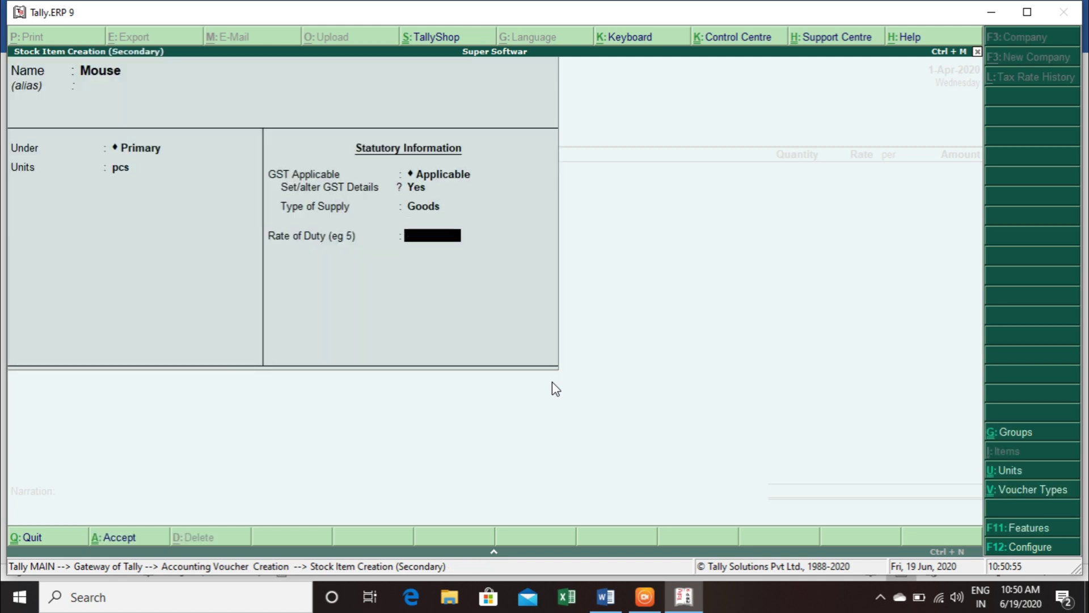
pyautogui.press('Return')
pyautogui.press('Return')
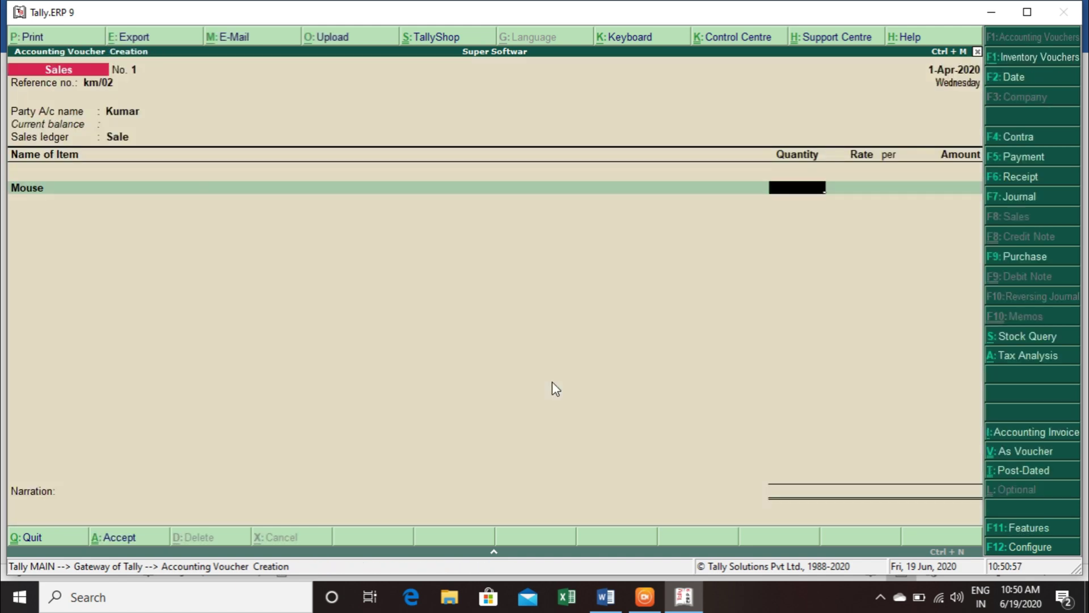
# Check the Mouse line in the Word document and enter 15 pcs at a rate of 800 in the sales voucher
pyautogui.hotkey('alt', 'Tab')
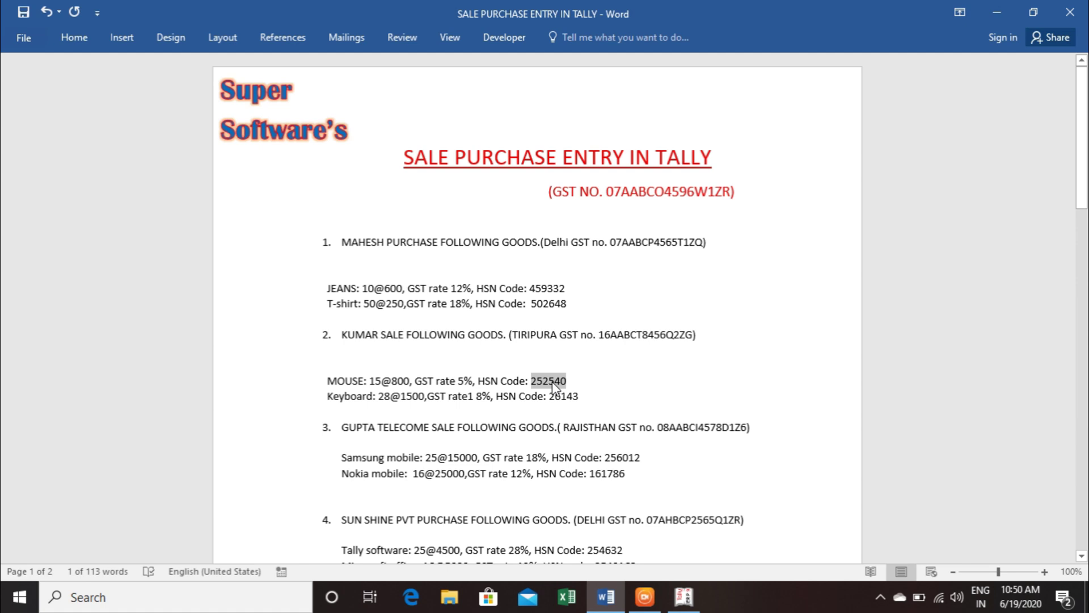
pyautogui.hotkey('alt', 'Tab')
pyautogui.write('15')
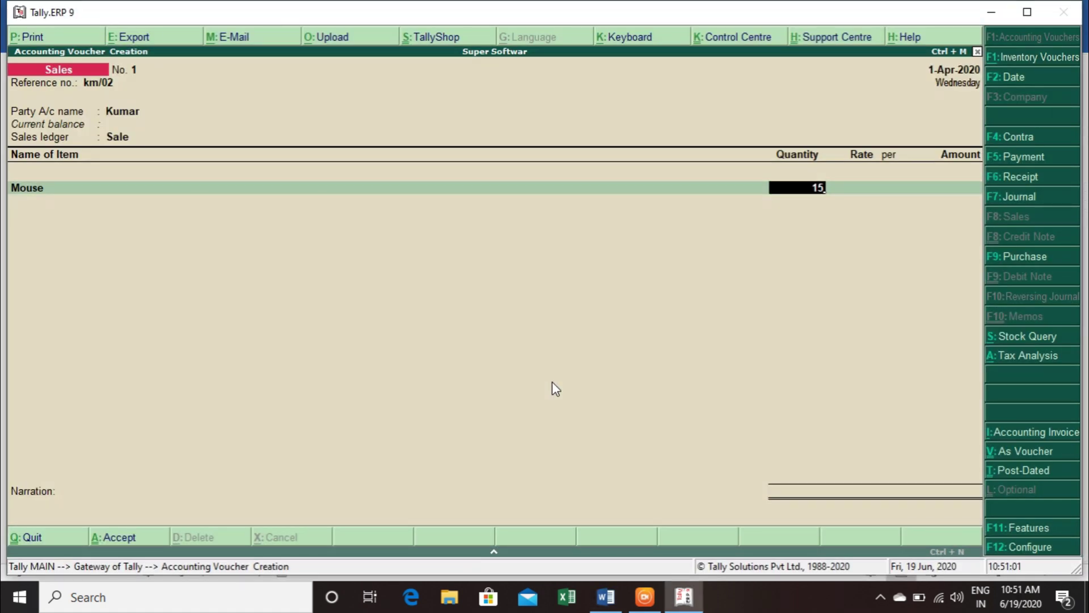
pyautogui.press('Return')
pyautogui.press('Return')
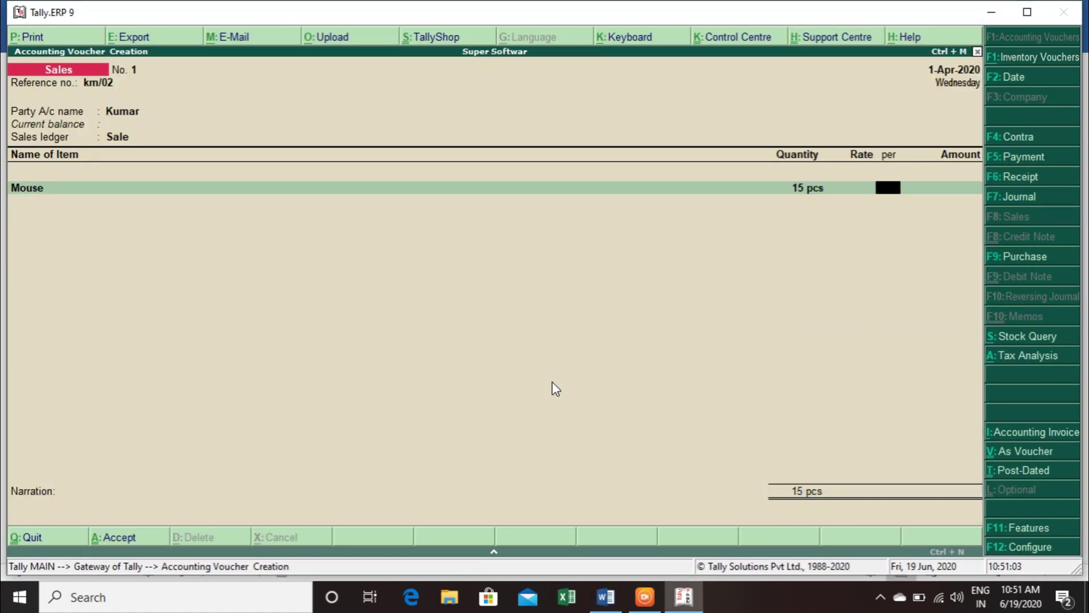
pyautogui.press('BackSpace')
pyautogui.write('800')
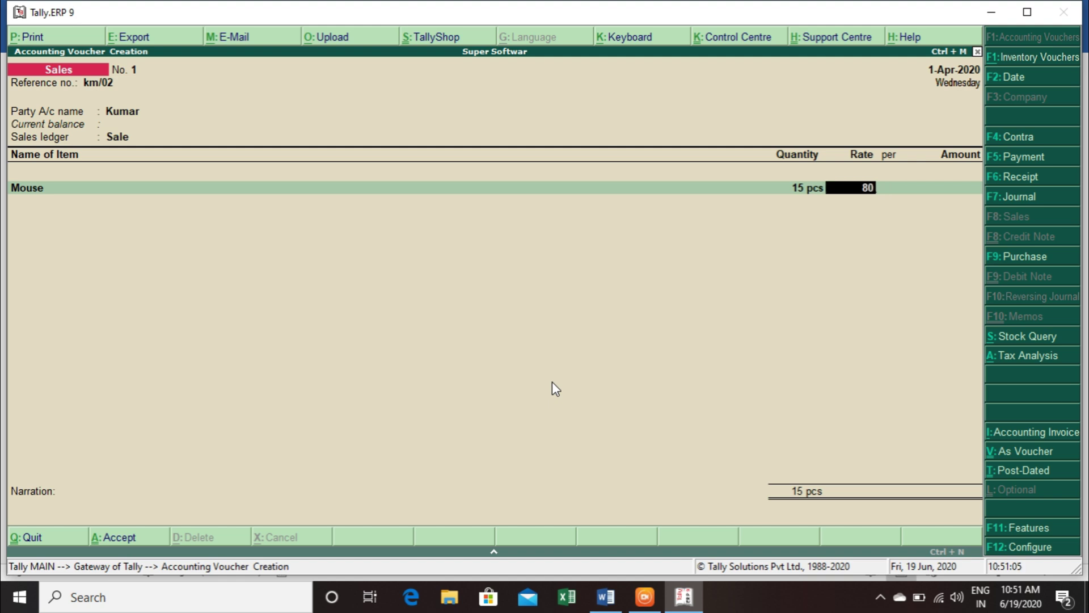
pyautogui.press('Return')
pyautogui.press('Return')
pyautogui.press('Return')
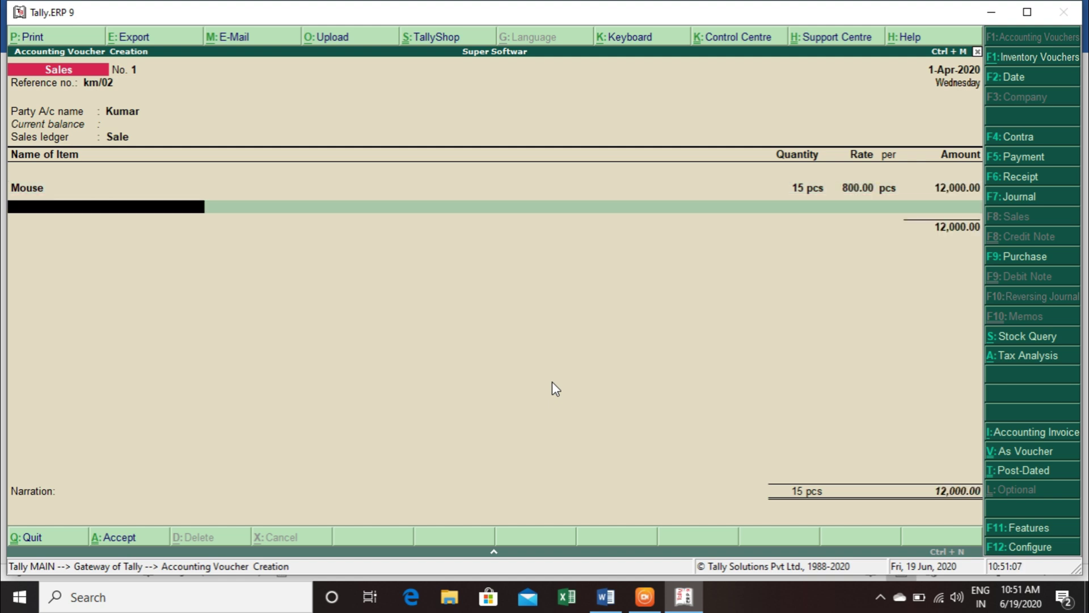
# Check the next item in the Word document and start a new stock item named Keybord under Primary with pcs as its unit
pyautogui.hotkey('alt', 'Tab')
pyautogui.hotkey('alt', 'Tab')
pyautogui.hotkey('alt', 'c')
pyautogui.write('Key')
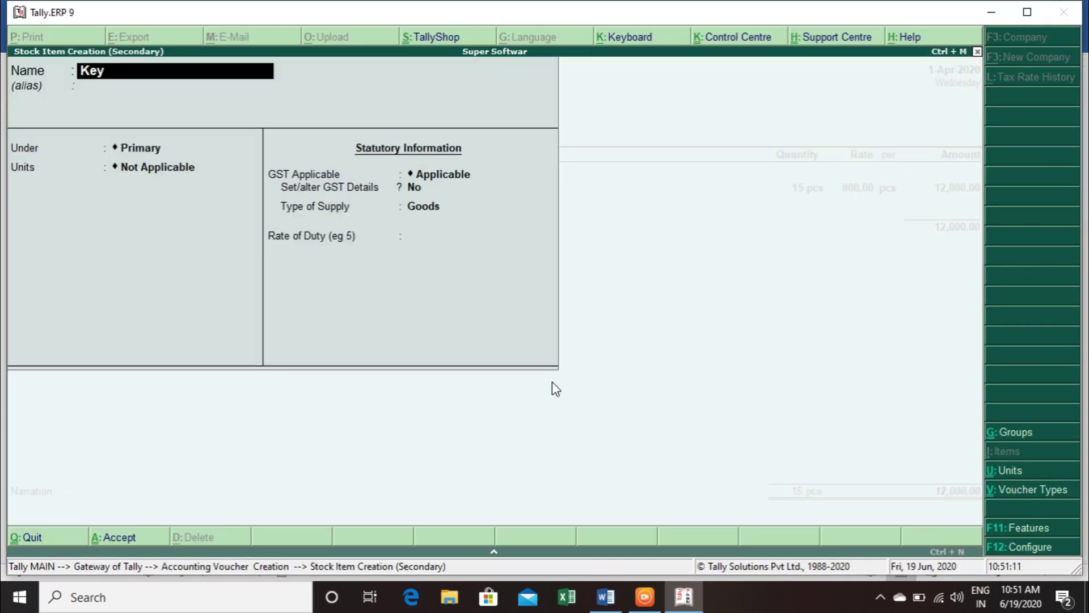
pyautogui.write('bord')
pyautogui.press('Return')
pyautogui.press('Return')
pyautogui.press('Down')
pyautogui.press('Return')
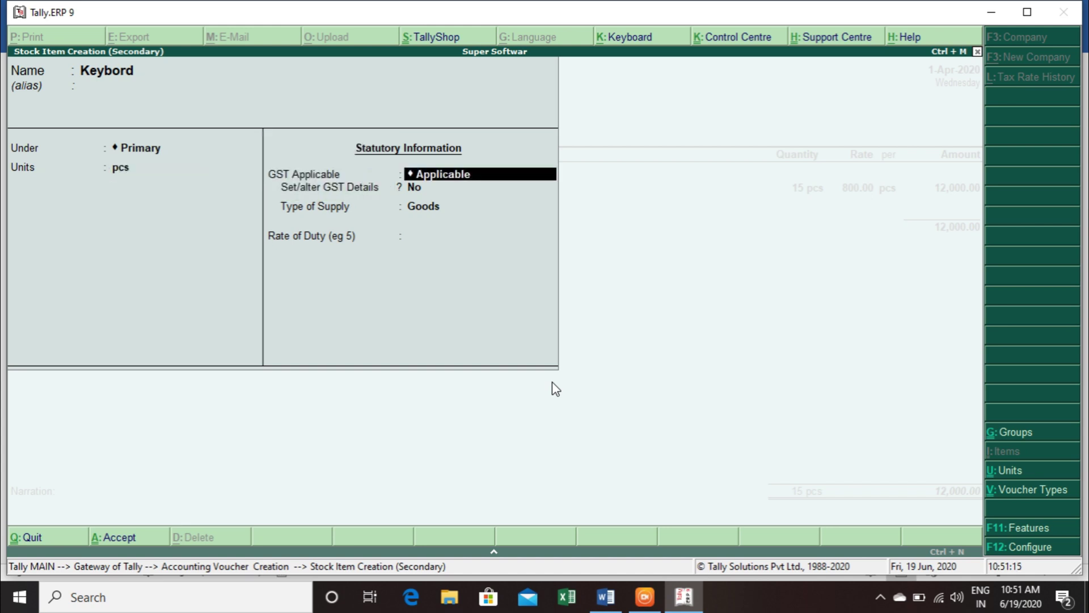
# Keep GST applicable for Keybord, set Set/alter GST Details to Yes, and enter Keybord as the GST description
pyautogui.press('Return')
pyautogui.press('Return')
pyautogui.press('BackSpace')
pyautogui.write('y')
pyautogui.press('Return')
pyautogui.write('Keybor')
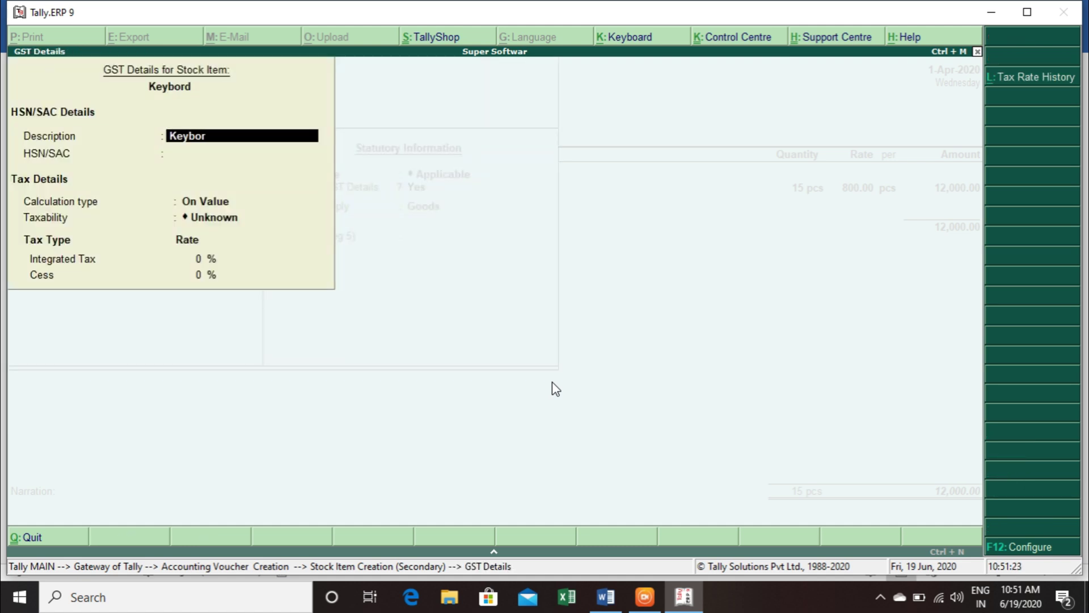
pyautogui.write('d')
pyautogui.press('Return')
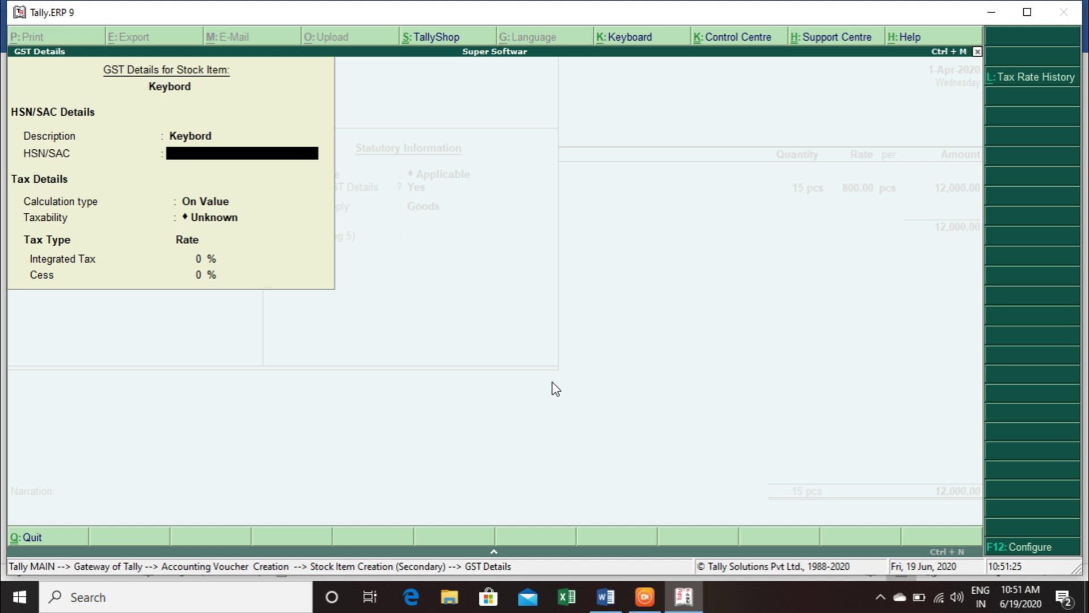
# Copy the keyboard's HSN code 26143 from the Word document into the Keybord item's HSN/SAC
pyautogui.hotkey('alt', 'Tab')
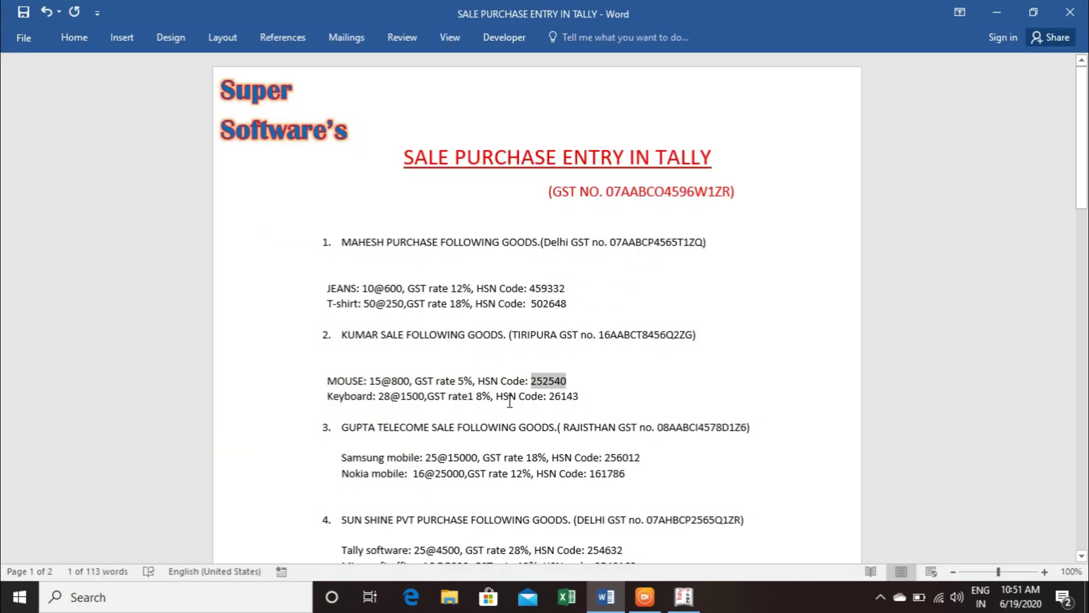
pyautogui.doubleClick(576, 398)
pyautogui.hotkey('ctrl', 'c')
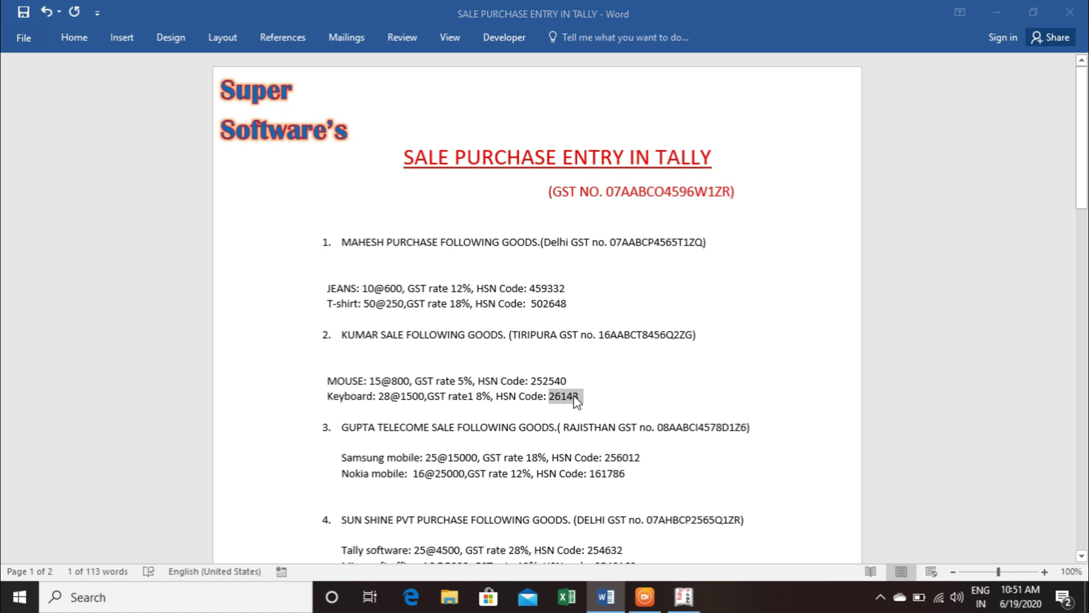
pyautogui.hotkey('alt', 'Tab')
pyautogui.hotkey('ctrl', 'v')
pyautogui.press('Return')
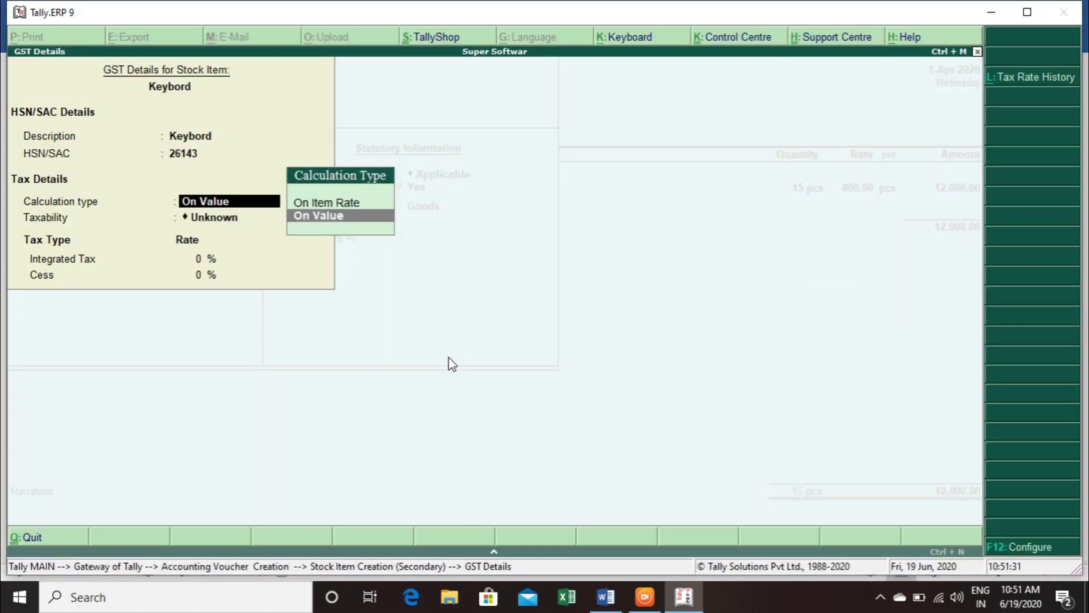
# Keep the Keybord item's calculation type On Value and set its taxability to Taxable
pyautogui.press('Return')
pyautogui.press('Down')
pyautogui.press('Down')
pyautogui.press('Down')
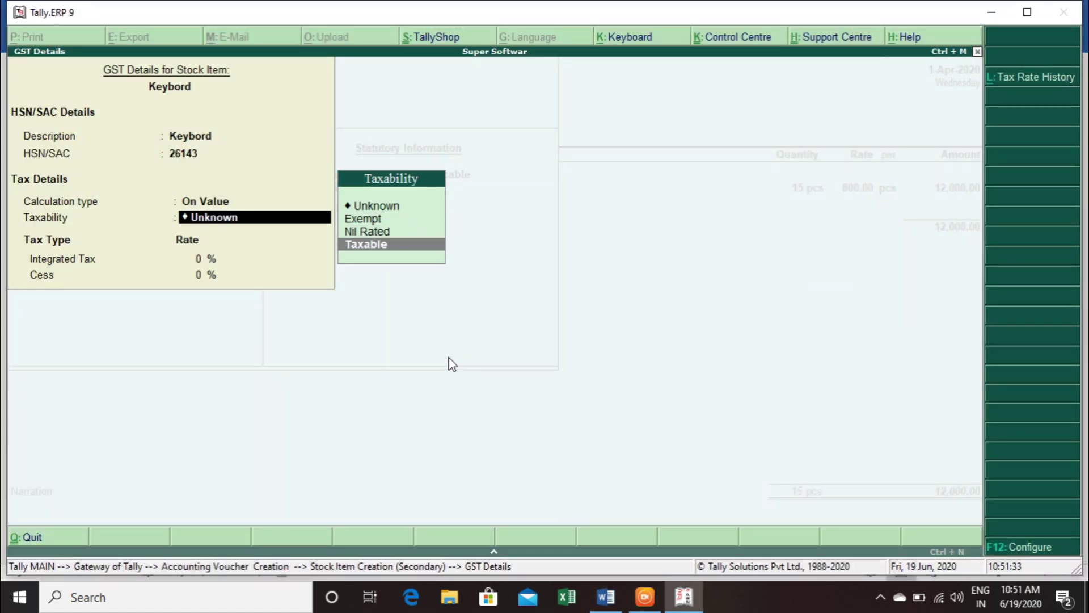
pyautogui.press('Return')
# Check the GST rate in the Word document, set Keybord's integrated tax to 18%, and save the item into the voucher
pyautogui.hotkey('alt', 'Tab')
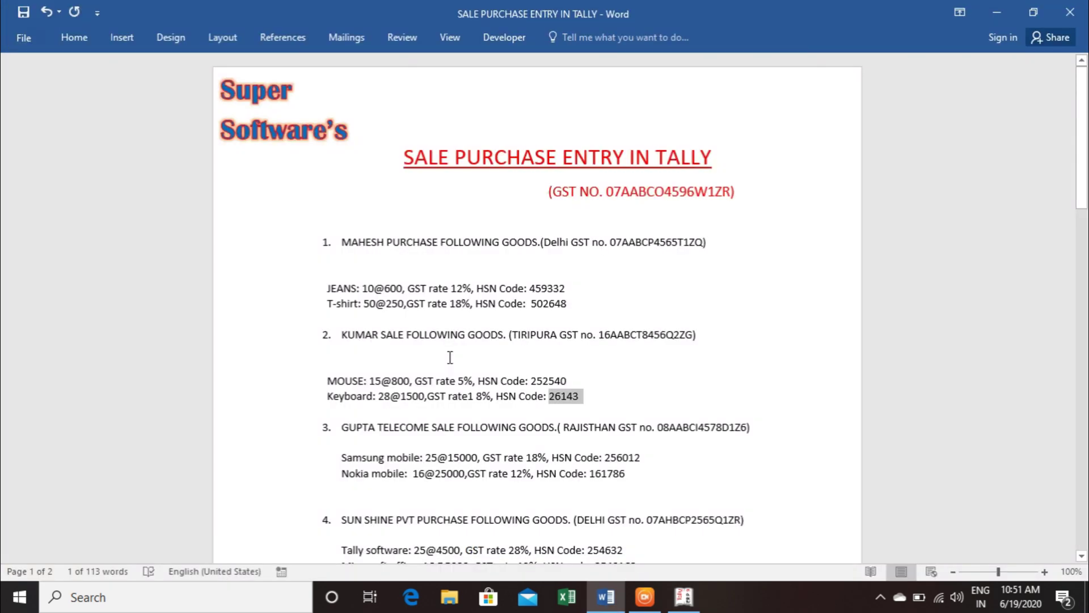
pyautogui.hotkey('alt', 'Tab')
pyautogui.hotkey('alt', 'Tab')
pyautogui.hotkey('alt', 'Tab')
pyautogui.write('18')
pyautogui.press('Return')
pyautogui.press('Return')
pyautogui.press('Return')
pyautogui.press('Return')
pyautogui.press('Return')
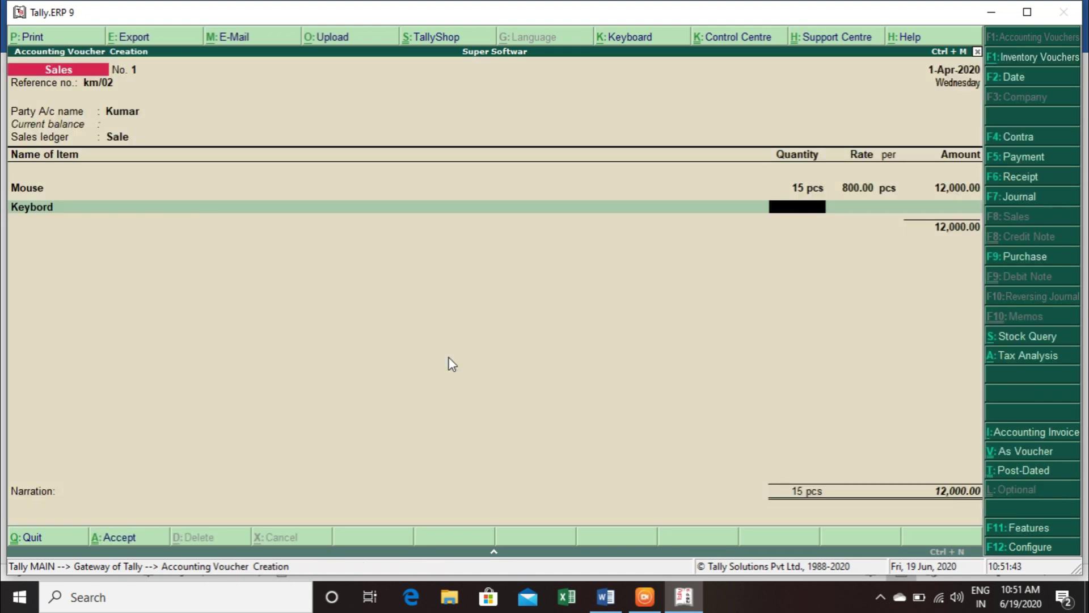
# Check the keyboard line in the Word document and set the Keybord quantity to 28 pcs
pyautogui.hotkey('alt', 'Tab')
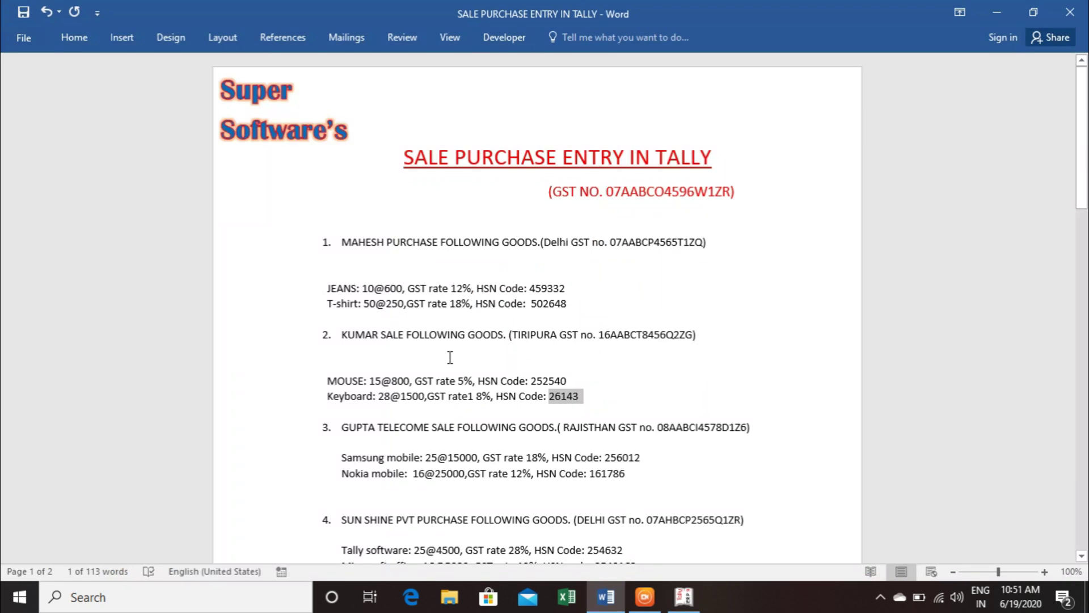
pyautogui.hotkey('alt', 'Tab')
pyautogui.write('8')
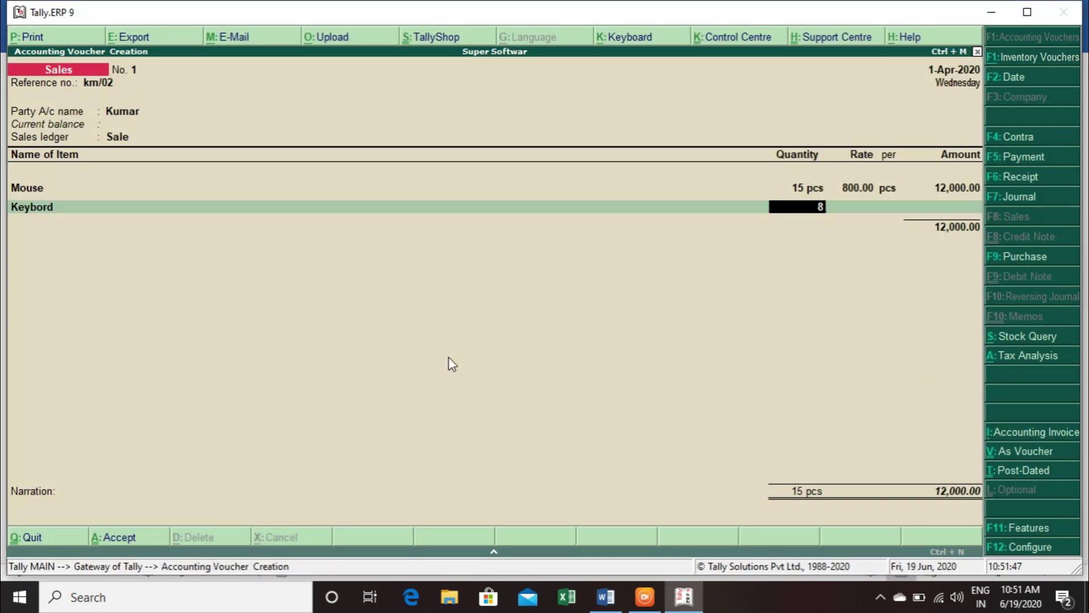
pyautogui.press('Return')
pyautogui.press('Return')
pyautogui.press('BackSpace')
pyautogui.write('0')
pyautogui.press('BackSpace')
pyautogui.write('28')
pyautogui.press('Return')
pyautogui.press('Return')
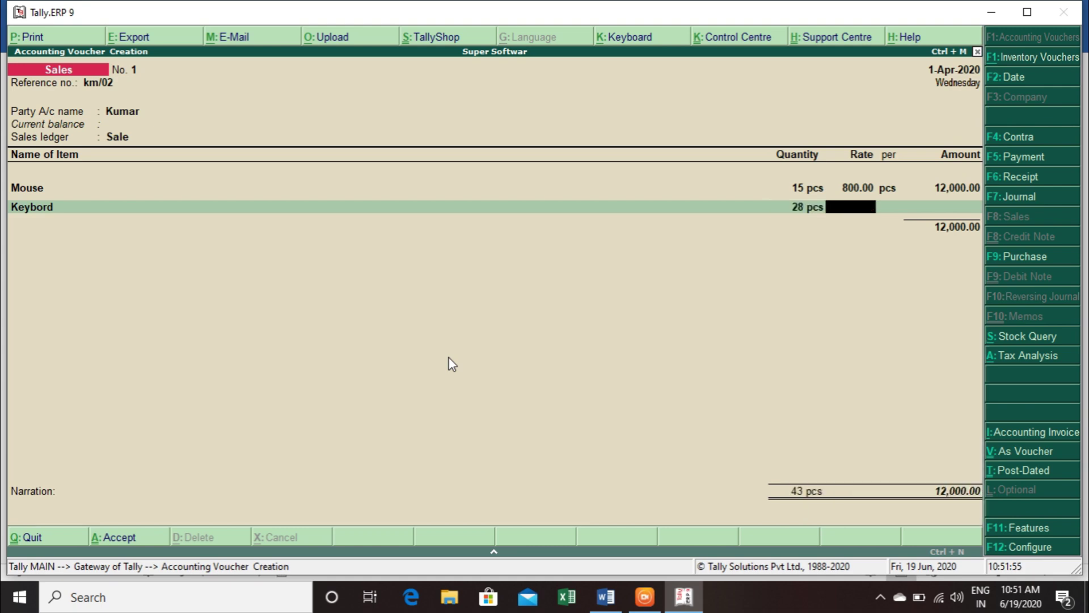
# Check the keyboard price in the Word document, set the Keybord rate to 1500 per pcs, and finish the item list
pyautogui.hotkey('alt', 'Tab')
pyautogui.hotkey('alt', 'Tab')
pyautogui.write('1500')
pyautogui.press('Return')
pyautogui.press('Return')
pyautogui.press('Return')
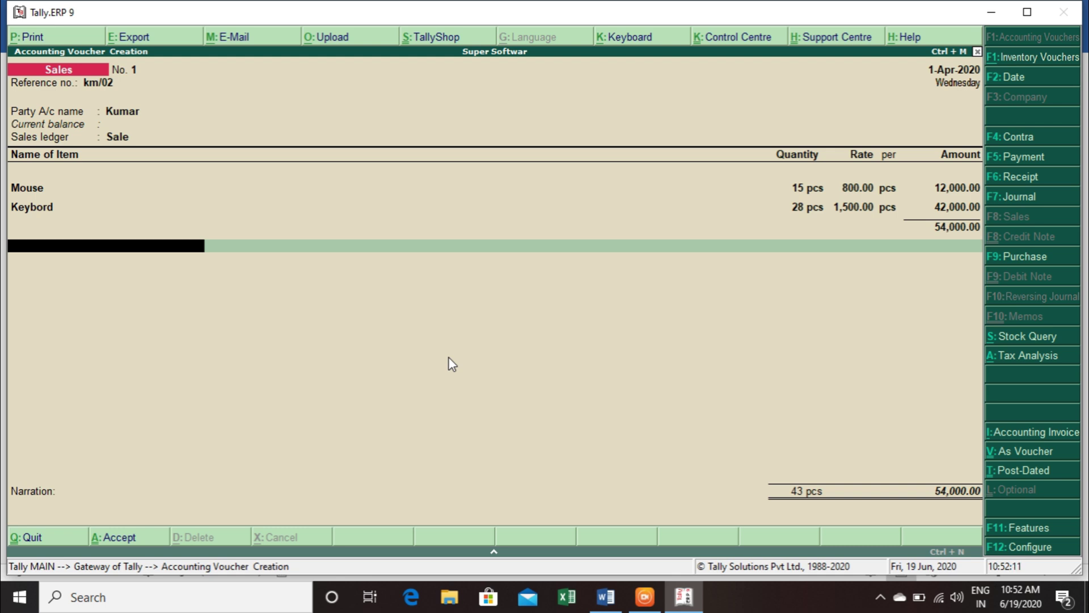
# Start a new tax ledger named Igst under the Duties & Taxes group
pyautogui.hotkey('alt', 'c')
pyautogui.write('Igst')
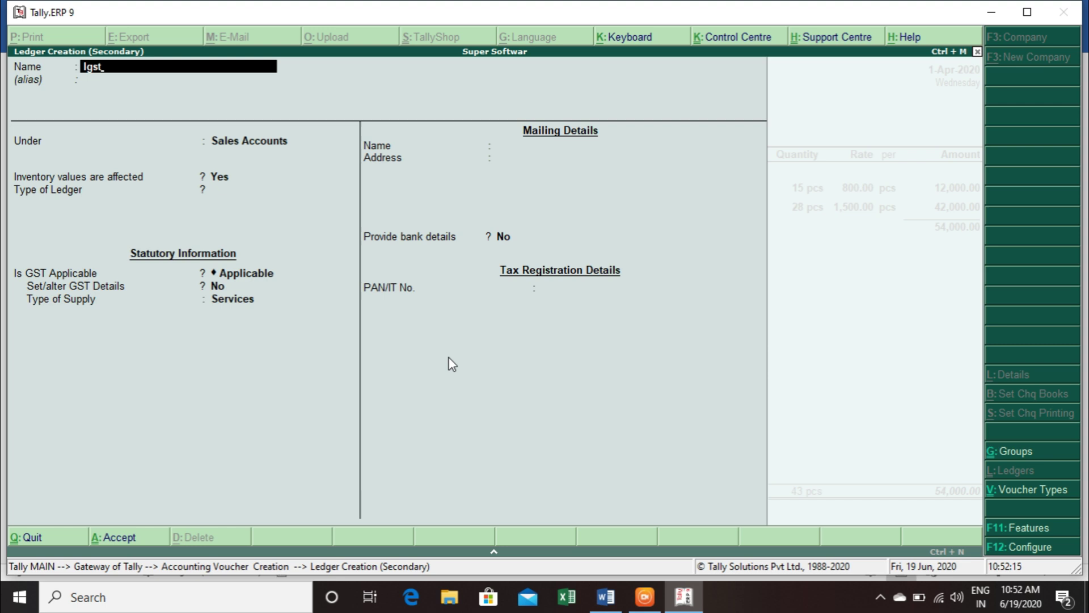
pyautogui.press('Return')
pyautogui.press('Return')
pyautogui.write('Du')
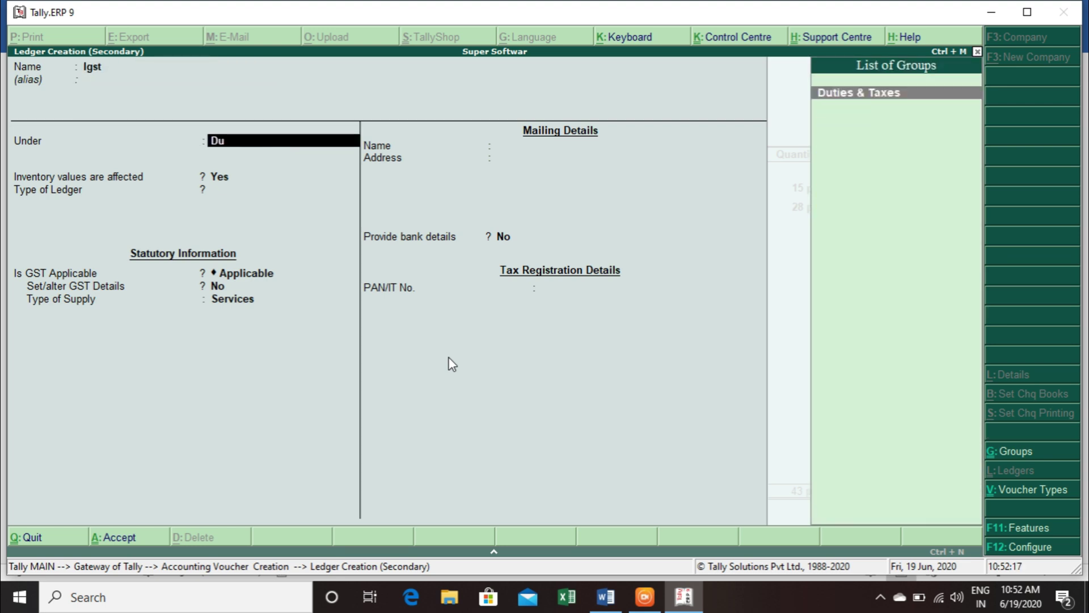
pyautogui.press('Return')
# Set the Igst ledger's type of duty/tax to GST in place of Others
pyautogui.write('Others')
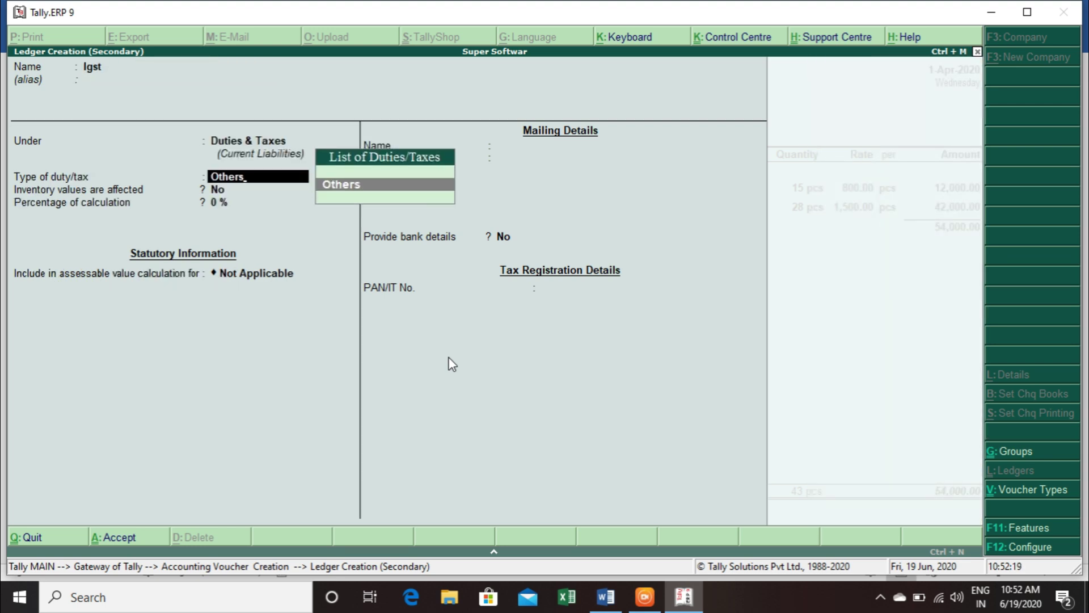
pyautogui.press('BackSpace')
pyautogui.press('BackSpace')
pyautogui.press('BackSpace')
pyautogui.press('BackSpace')
pyautogui.press('BackSpace')
pyautogui.press('BackSpace')
pyautogui.press('Return')
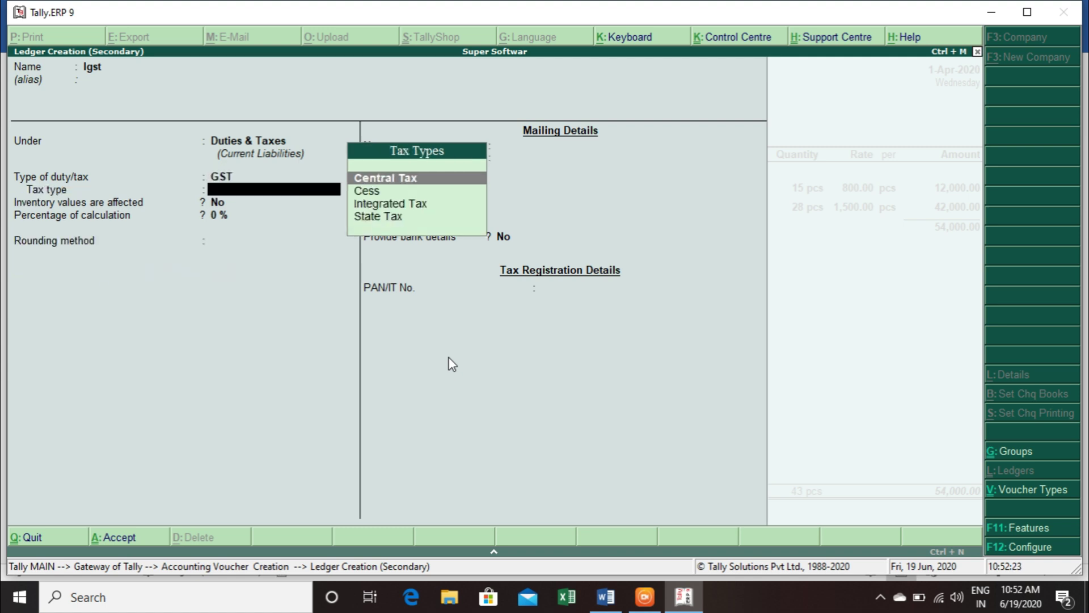
# Pick State Tax as the Igst ledger's tax type and save the ledger into the voucher
pyautogui.press('Down')
pyautogui.press('Down')
pyautogui.press('Down')
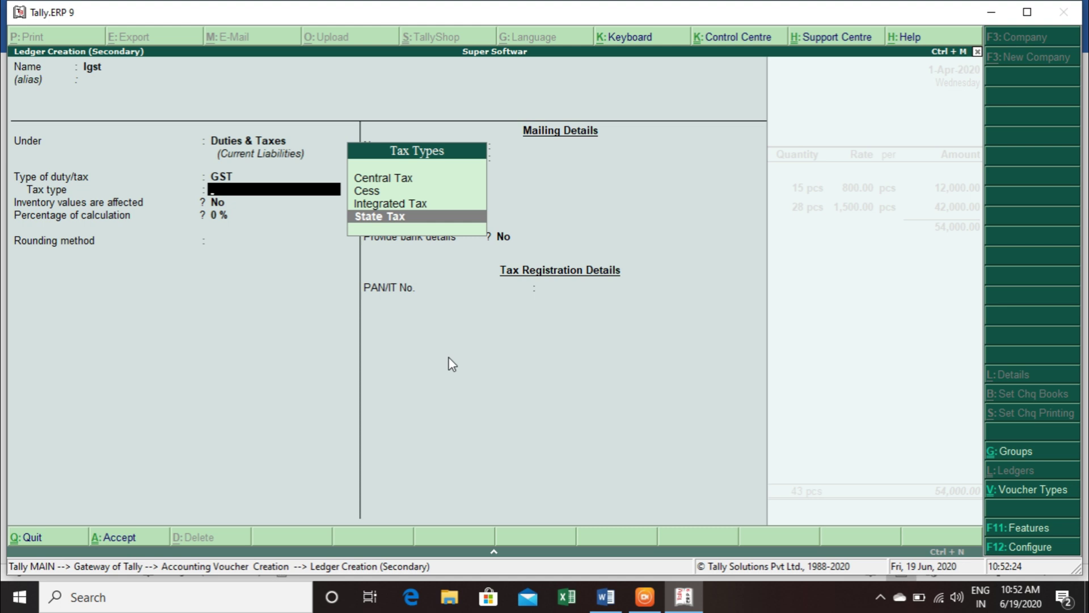
pyautogui.press('Return')
pyautogui.press('Return')
pyautogui.press('Return')
pyautogui.press('Return')
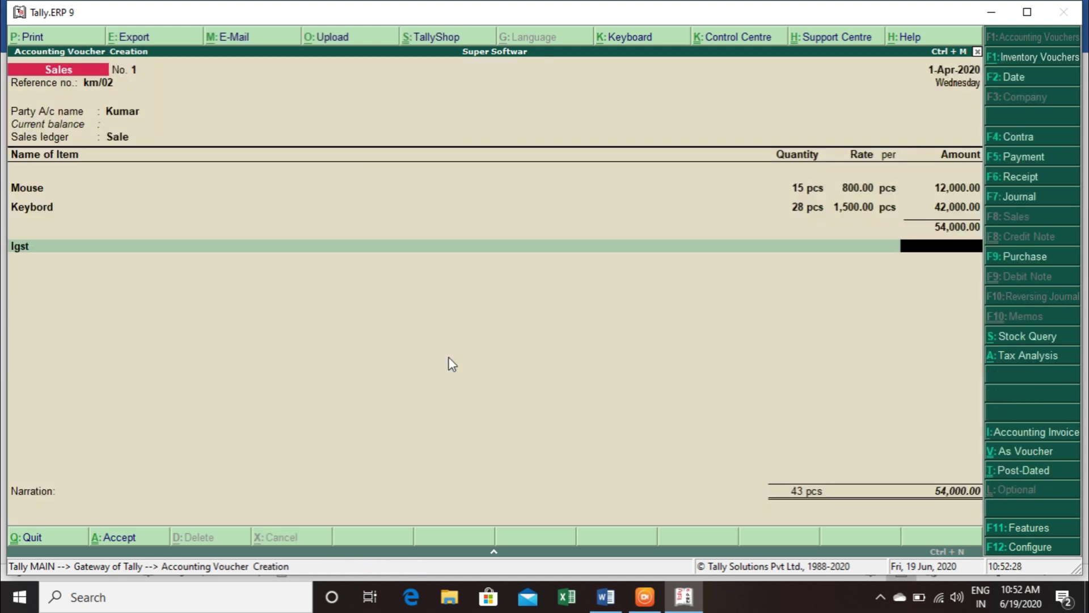
# Alter the Igst ledger from the voucher, set its tax type to Integrated Tax, and accept the change
pyautogui.press('Return')
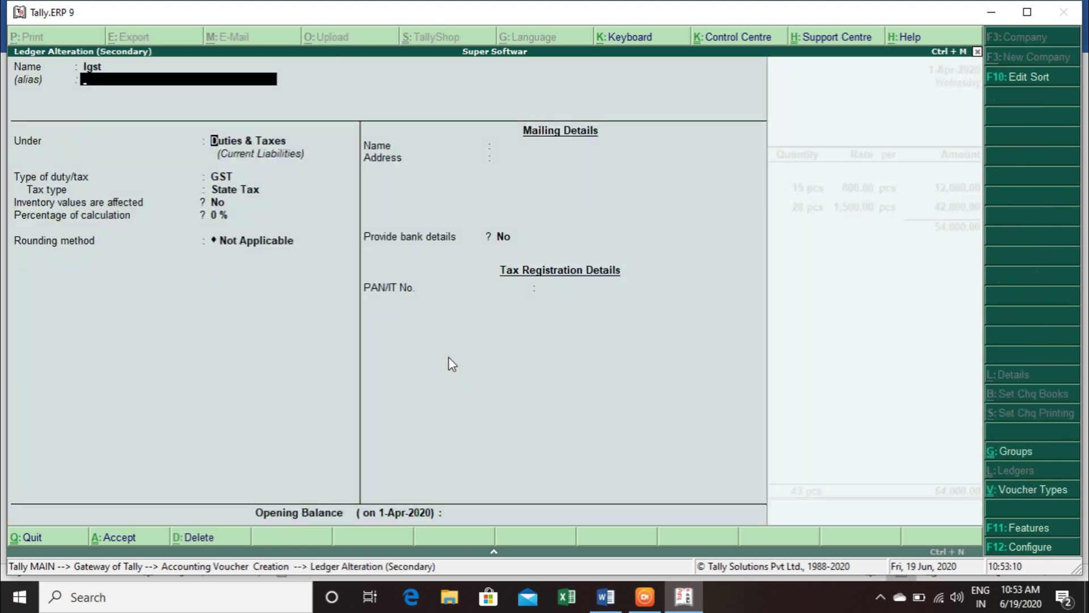
pyautogui.press('Return')
pyautogui.press('Return')
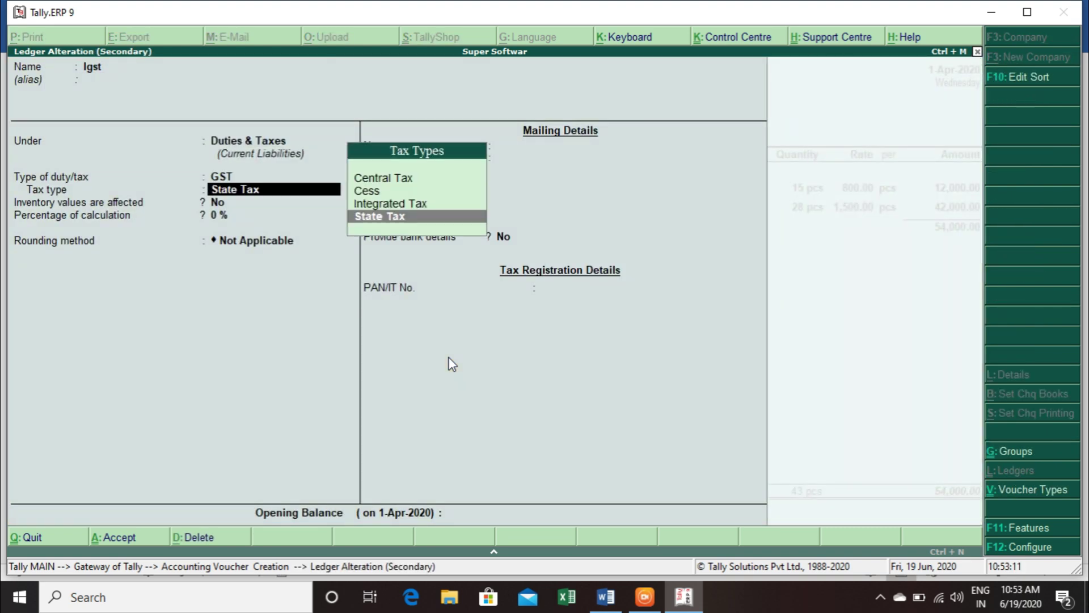
pyautogui.press('Up')
pyautogui.press('Return')
pyautogui.press('Return')
pyautogui.press('Return')
pyautogui.press('Return')
pyautogui.press('Return')
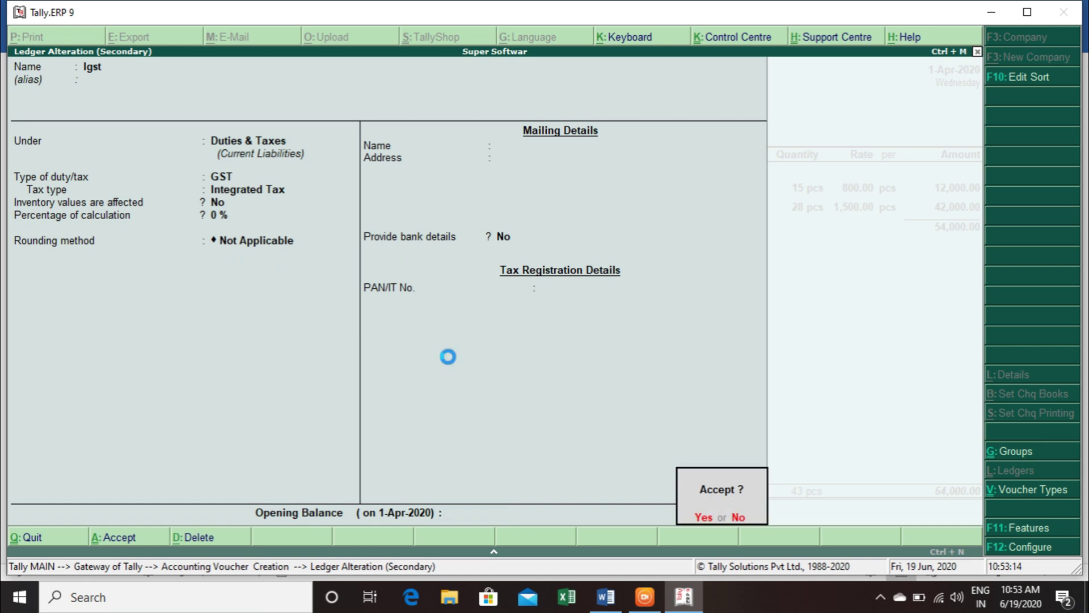
# Accept the Igst ledger alteration and save the first sales voucher with Igst applied
pyautogui.press('Return')
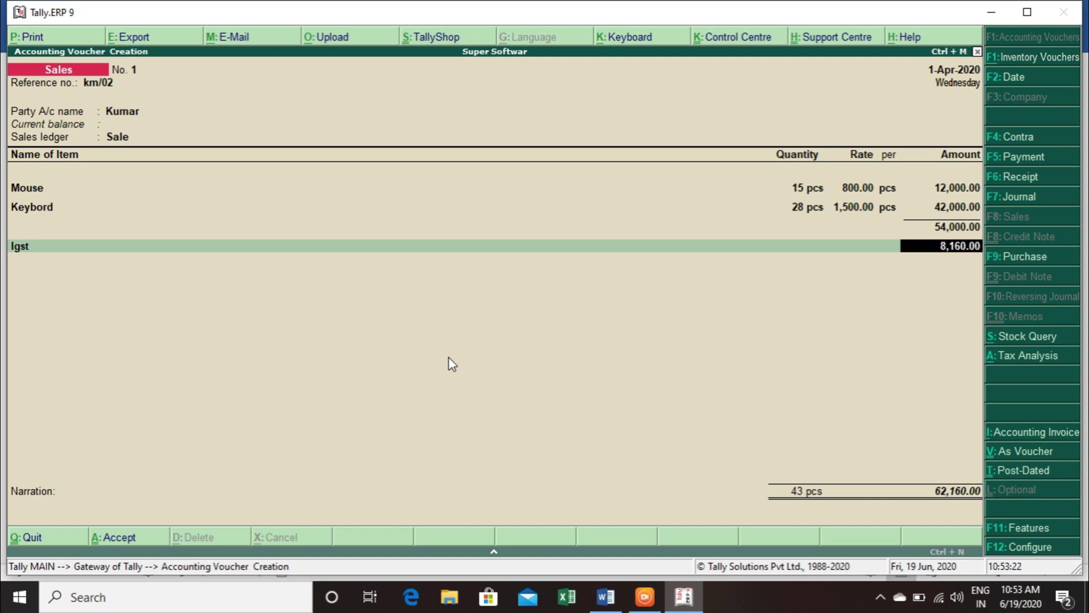
pyautogui.press('Return')
pyautogui.press('Return')
pyautogui.press('Return')
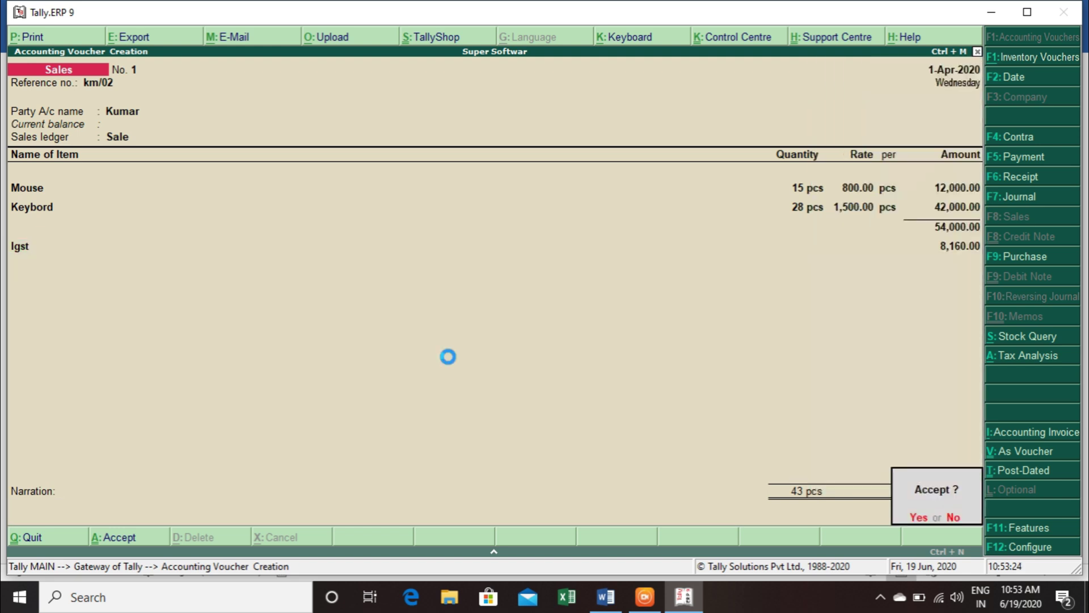
pyautogui.press('Return')
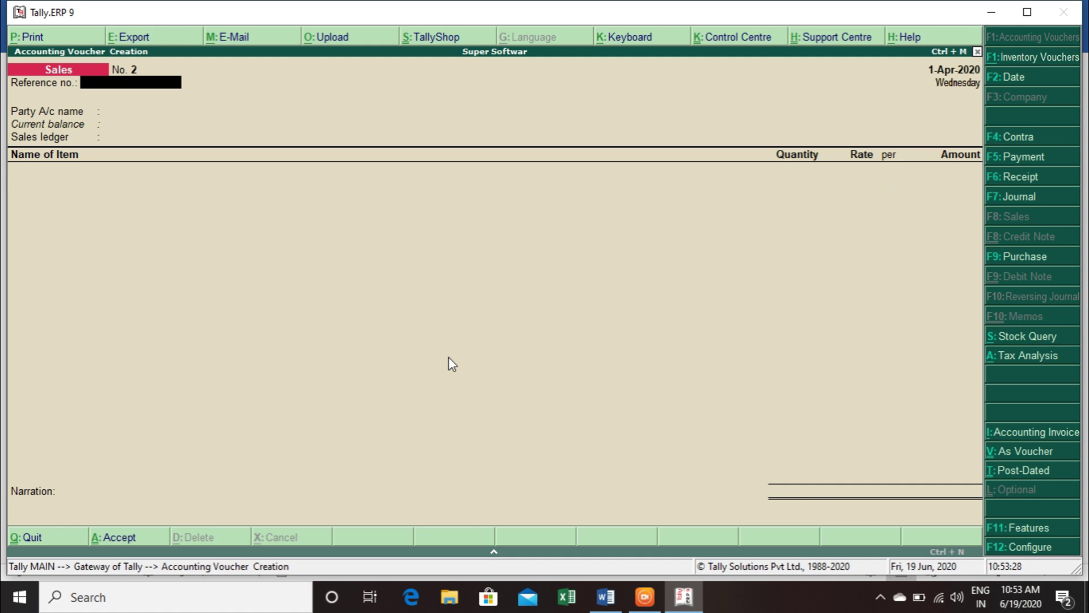
# Check the third transaction in the Word exercise and enter km/002 as the new sales voucher's reference number
pyautogui.hotkey('alt', 'Tab')
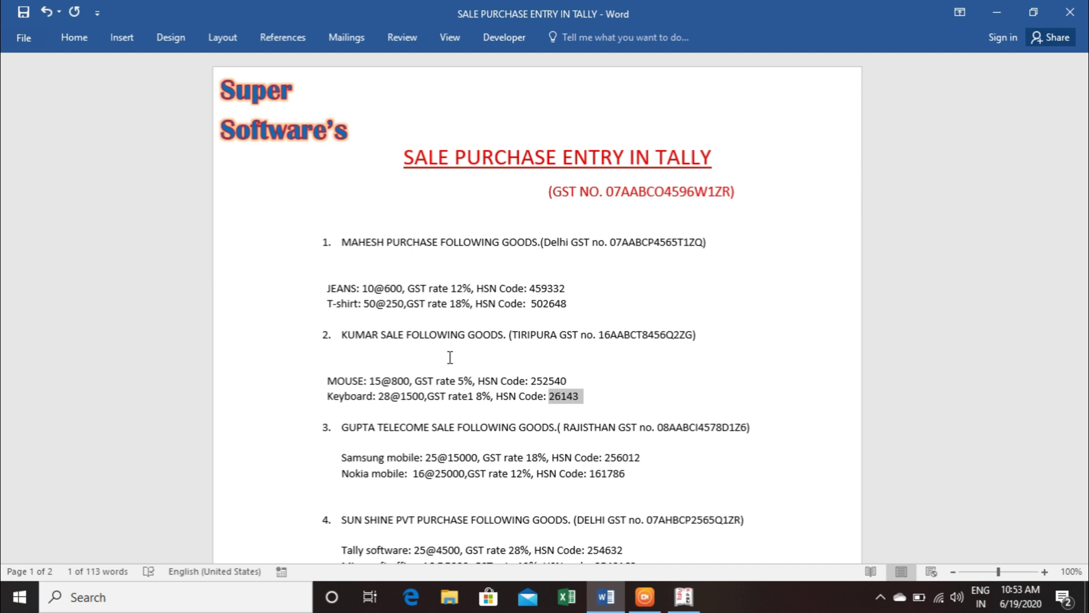
pyautogui.hotkey('alt', 'Tab')
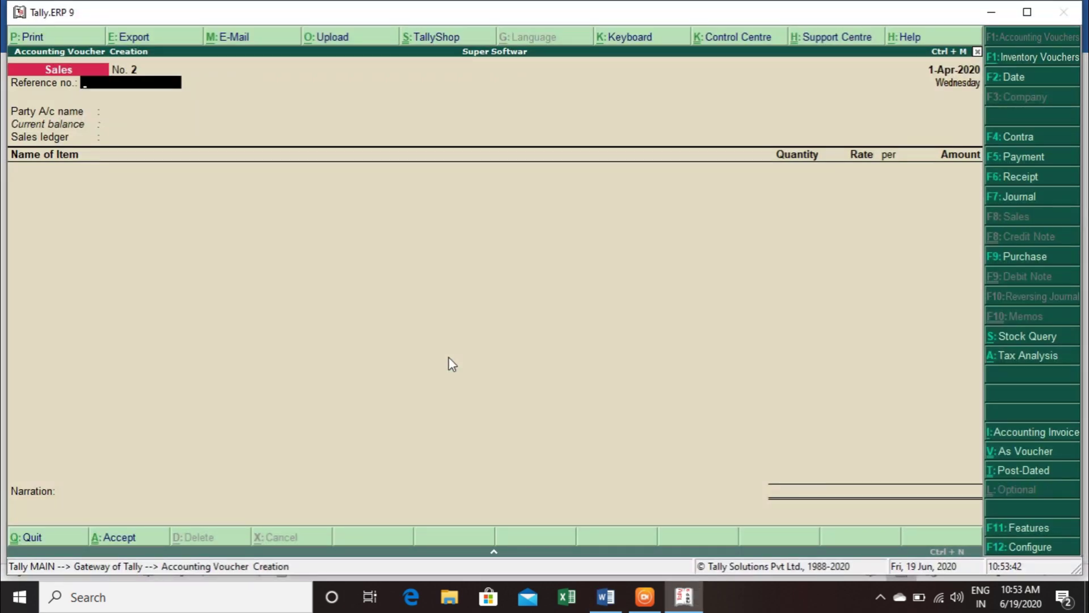
pyautogui.hotkey('alt', 'Tab')
pyautogui.hotkey('alt', 'Tab')
pyautogui.write('km/002')
pyautogui.press('Return')
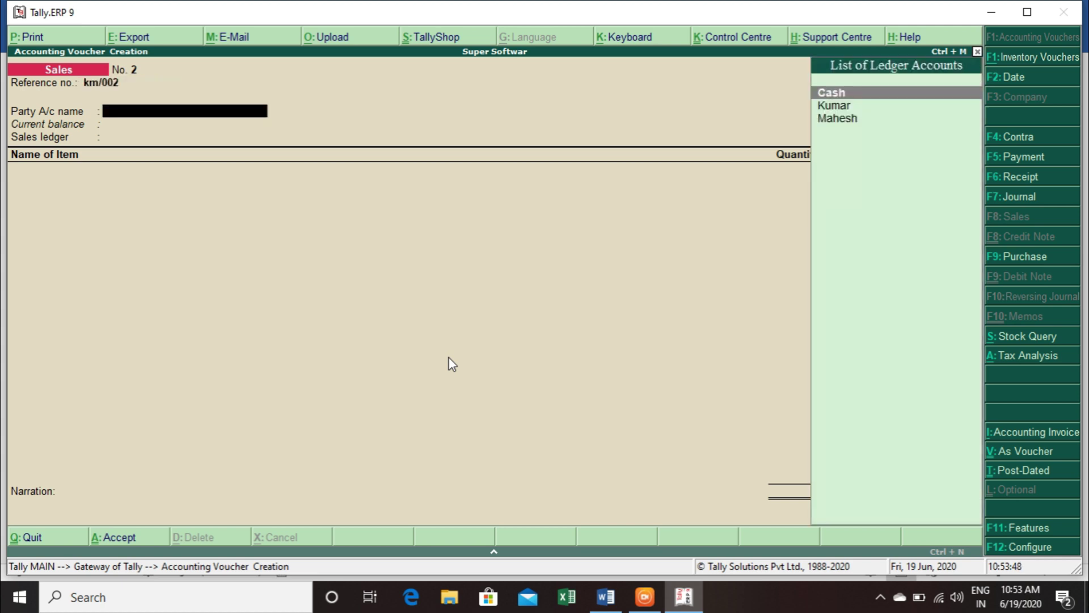
# Start a new party ledger named Gupta Telecome from the voucher and place it under Sundry Debtors
pyautogui.hotkey('alt', 'c')
pyautogui.write('Gupta')
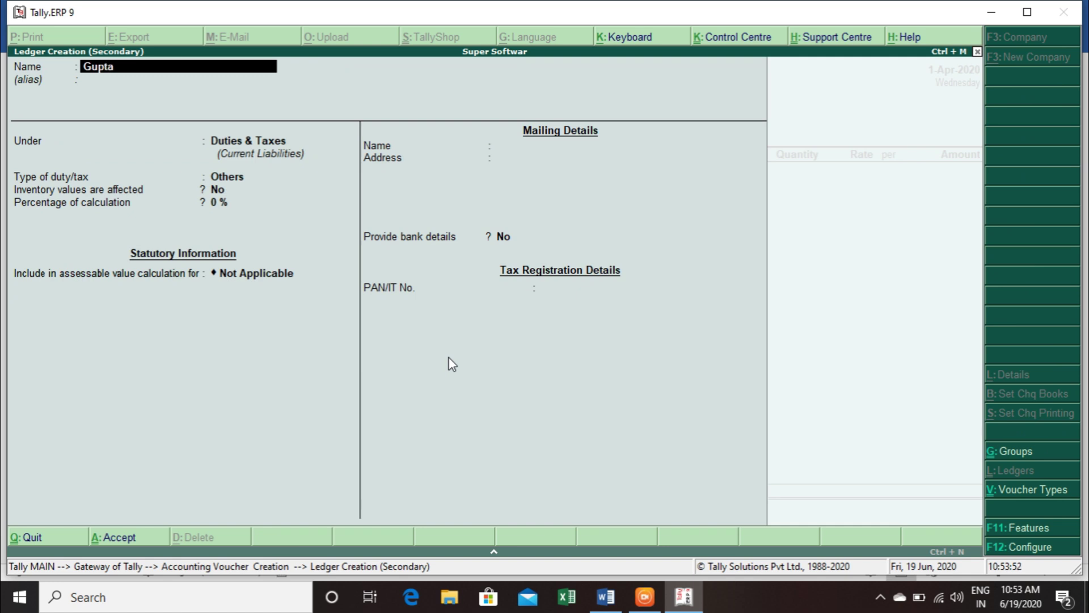
pyautogui.write(' Telecome')
pyautogui.press('Return')
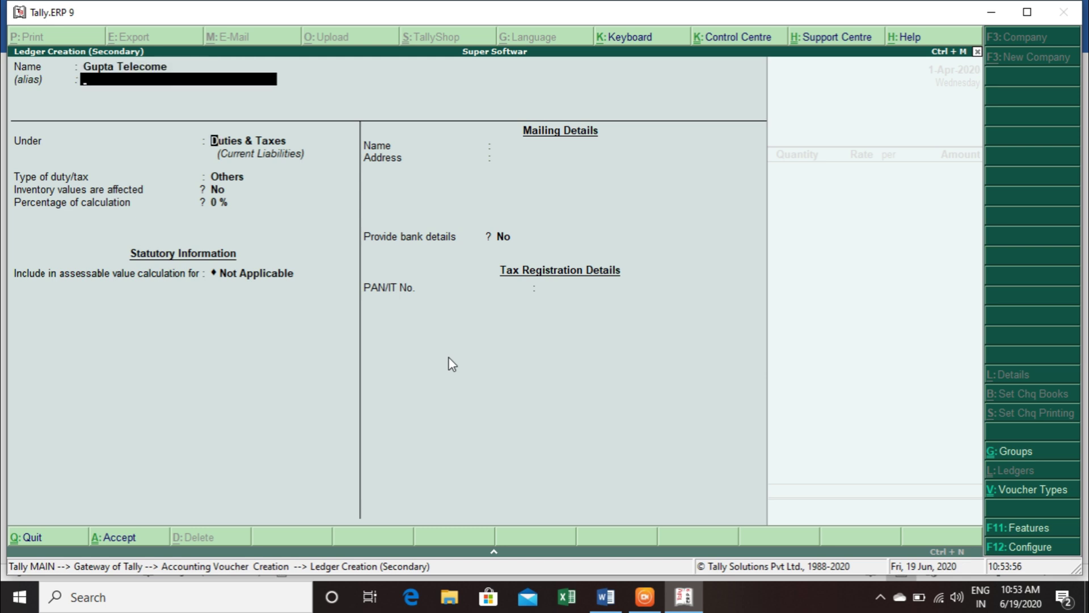
pyautogui.press('Return')
pyautogui.write('S')
pyautogui.write('n')
pyautogui.press('Down')
pyautogui.press('Down')
pyautogui.press('Return')
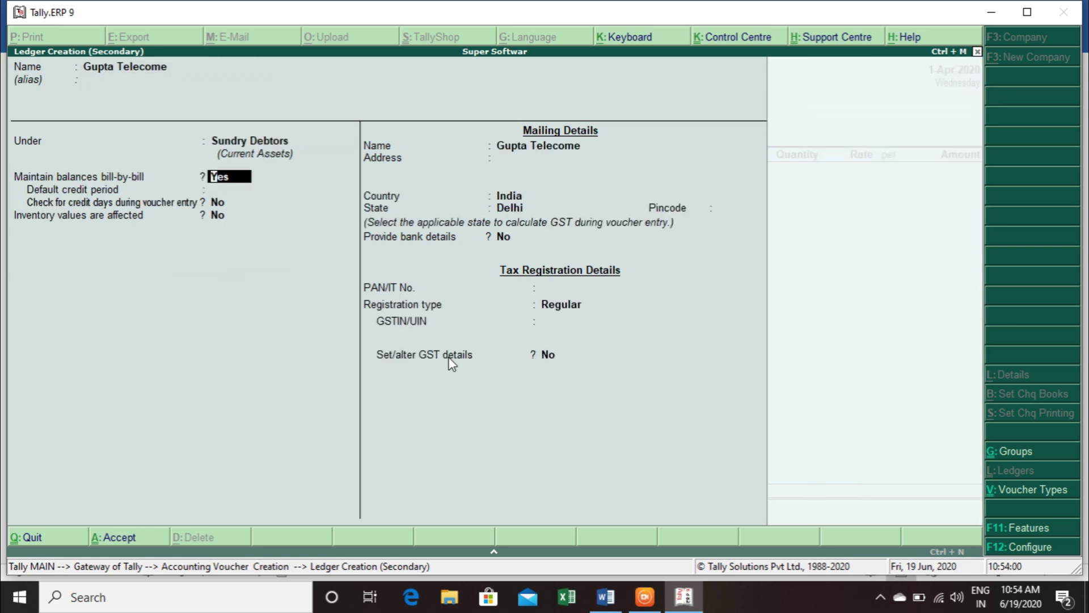
# Keep the ledger's default billing and mailing details and set its state to Rajasthan, as given in the Word exercise
pyautogui.press('Return')
pyautogui.press('Return')
pyautogui.press('Return')
pyautogui.press('Return')
pyautogui.press('Return')
pyautogui.press('Return')
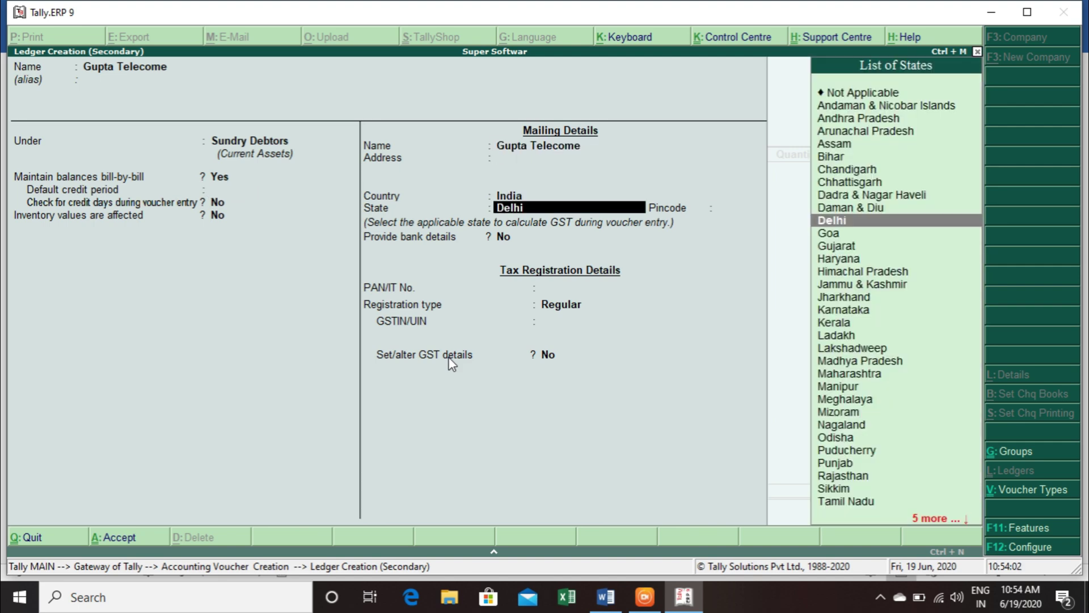
pyautogui.hotkey('alt', 'Tab')
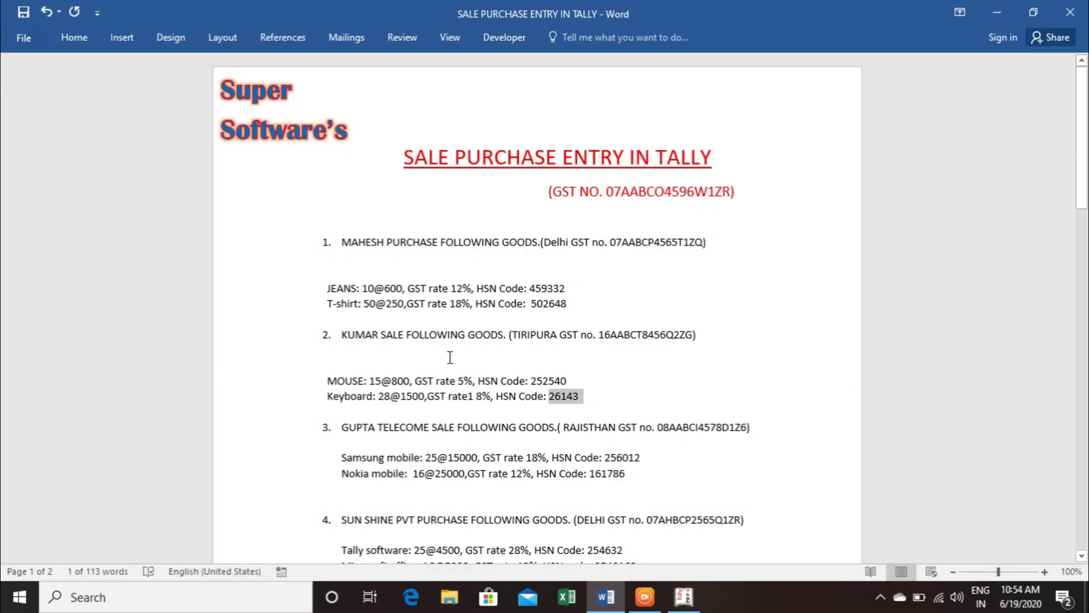
pyautogui.hotkey('alt', 'Tab')
pyautogui.write('Ra')
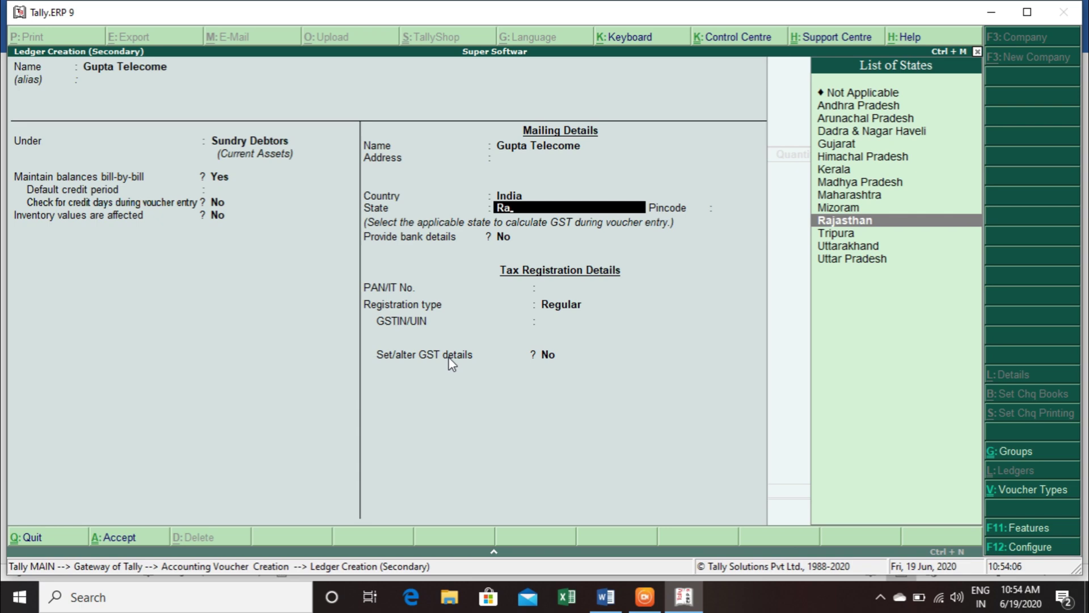
pyautogui.press('Return')
# Fill in the Gupta Telecome ledger's GSTIN by copying it from the Word exercise, keep Regular registration, and save the ledger
pyautogui.press('Return')
pyautogui.press('Return')
pyautogui.press('Return')
pyautogui.press('Return')
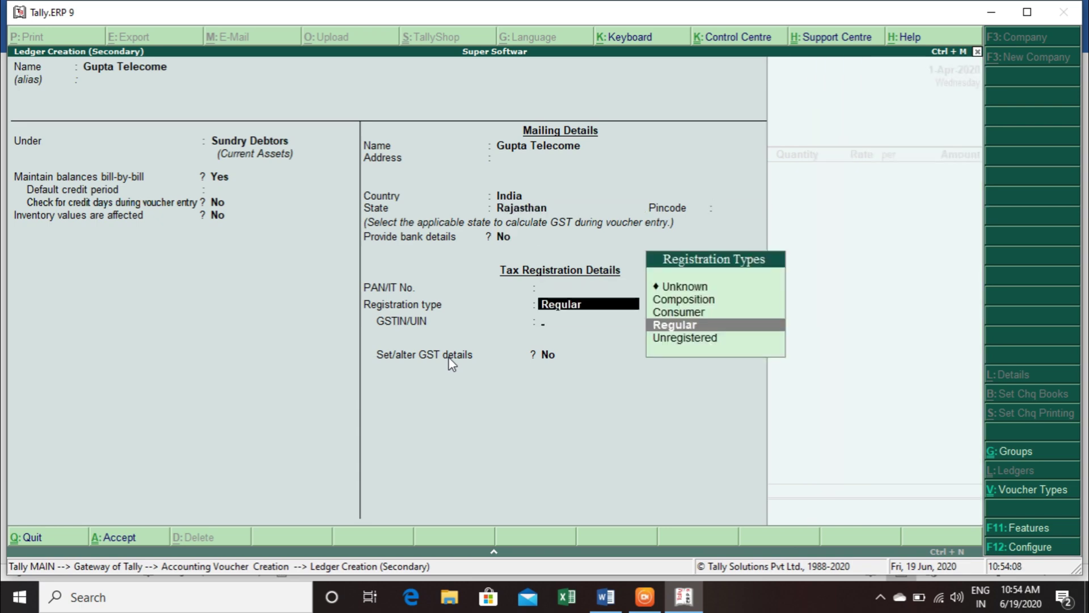
pyautogui.hotkey('alt', 'Tab')
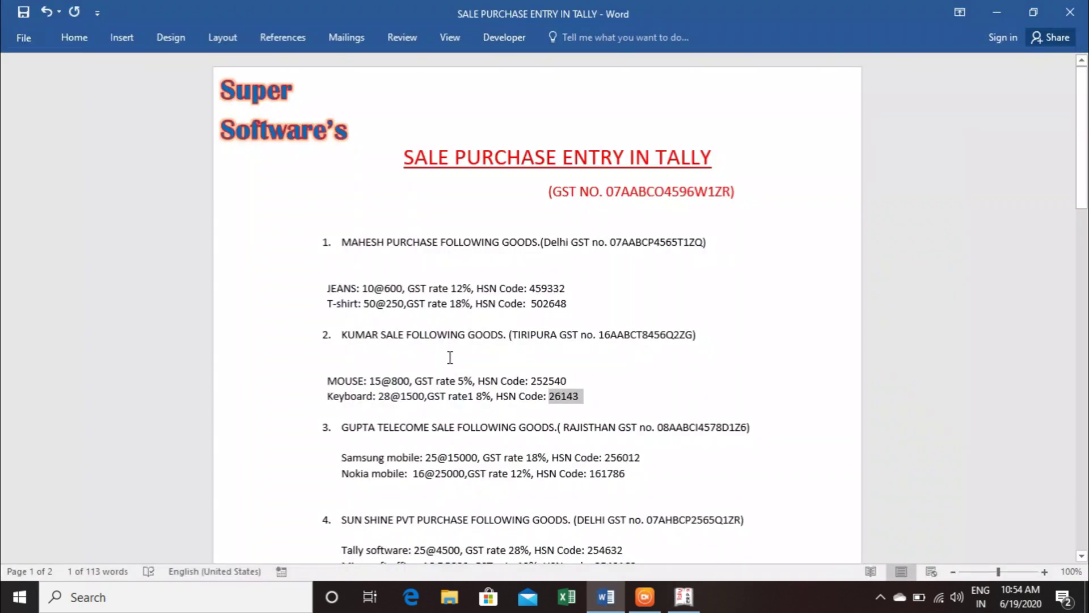
pyautogui.doubleClick(722, 423)
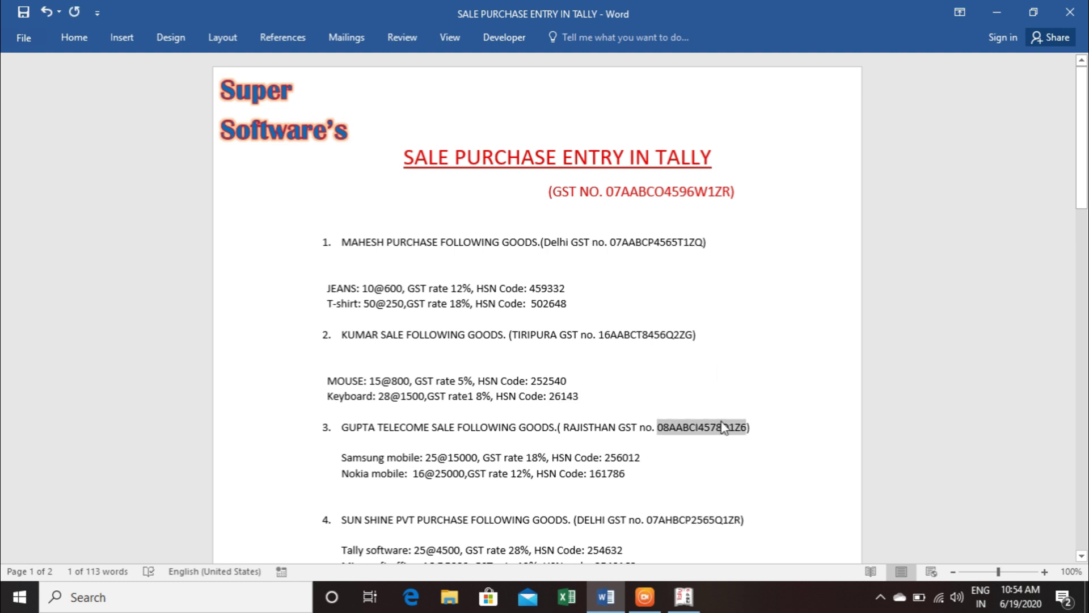
pyautogui.hotkey('alt', 'Tab')
pyautogui.hotkey('ctrl', 'alt', 'v')
pyautogui.press('Return')
pyautogui.press('Return')
pyautogui.press('Return')
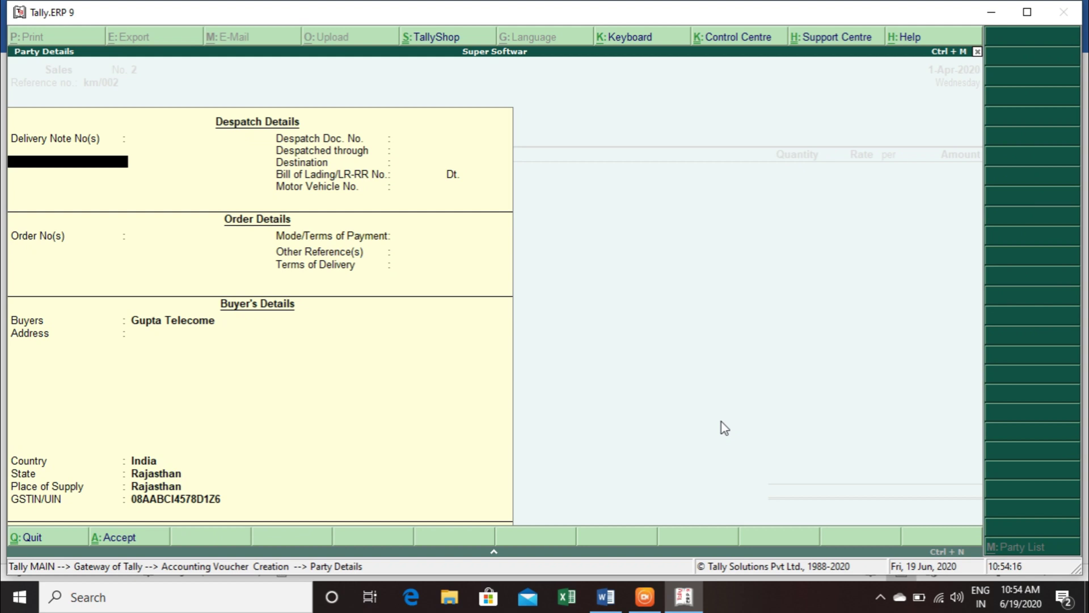
# Accept the Gupta Telecome party details as filled in and choose Sale as the voucher's sales ledger
pyautogui.hotkey('ctrl', 'a')
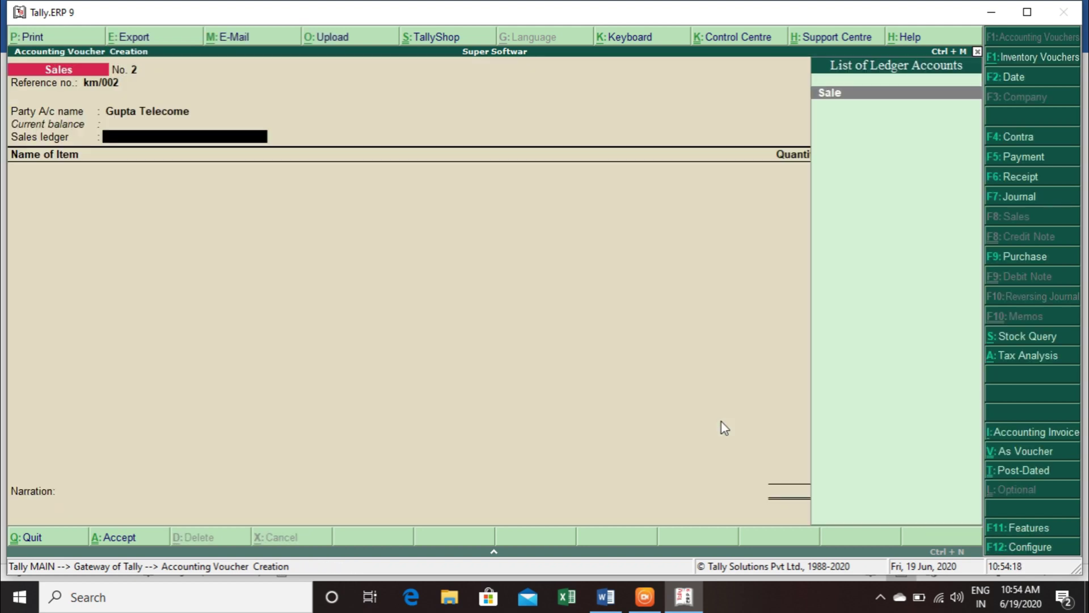
pyautogui.press('Return')
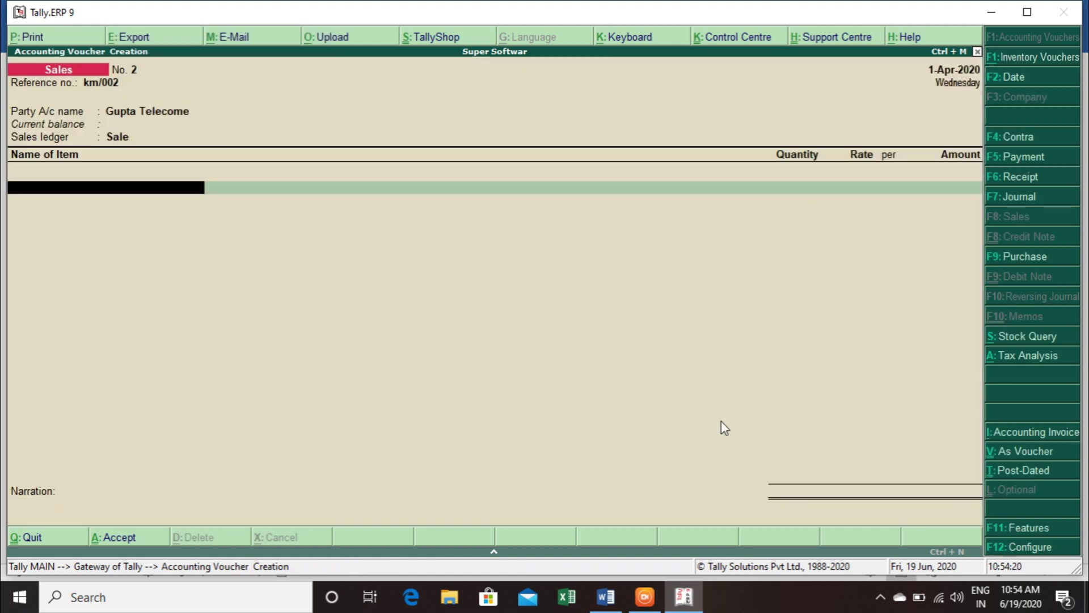
# Create a stock item named Samsung under Primary with pcs as the unit, and open its GST details
pyautogui.hotkey('alt', 'Tab')
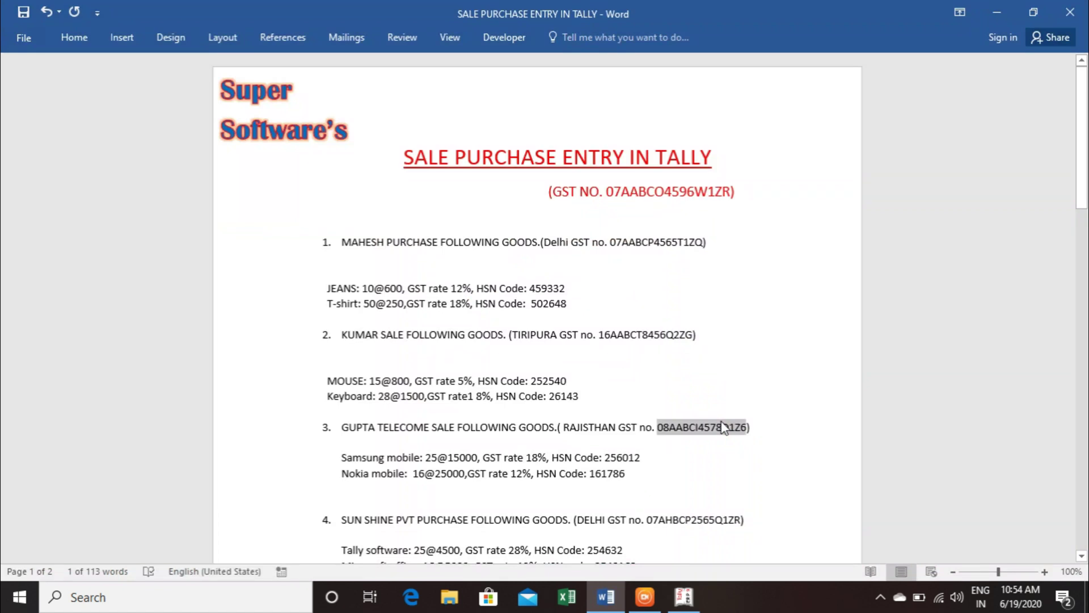
pyautogui.hotkey('alt', 'Tab')
pyautogui.hotkey('alt', 'c')
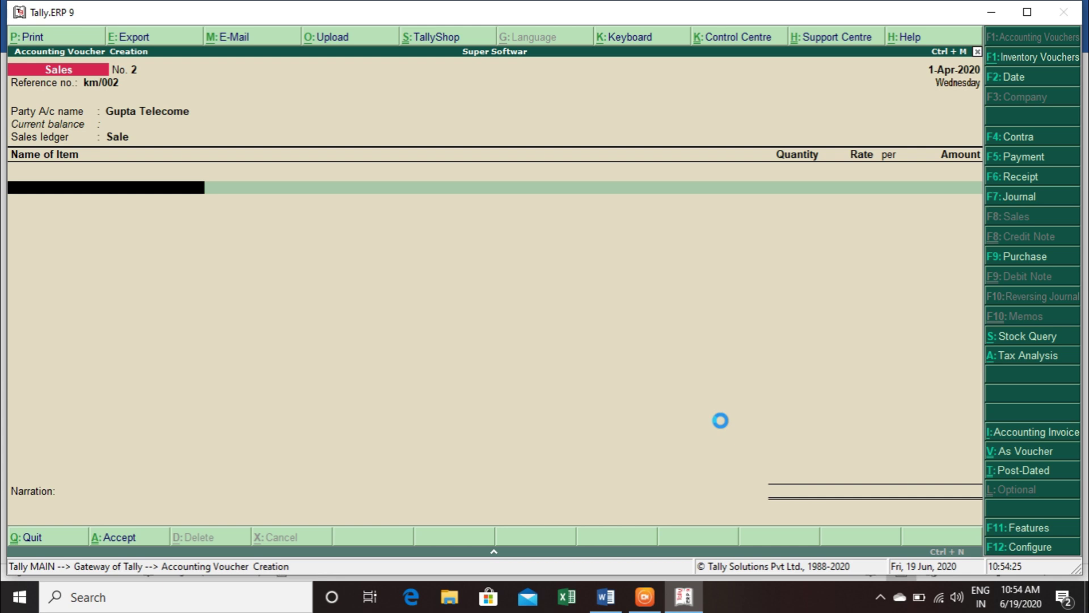
pyautogui.write('Sanm')
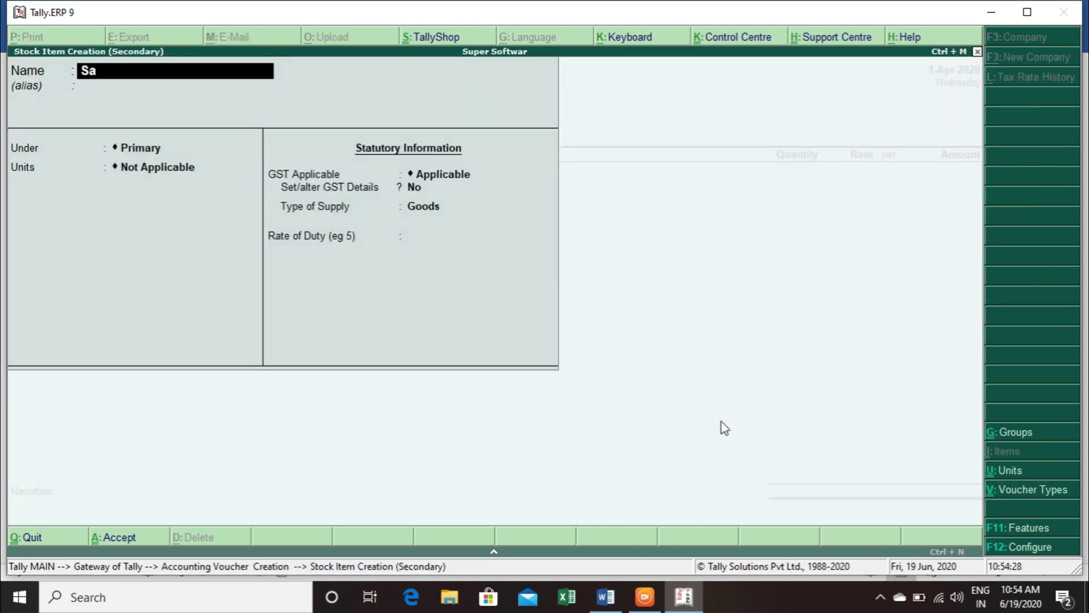
pyautogui.press('BackSpace')
pyautogui.press('BackSpace')
pyautogui.write('msung')
pyautogui.press('Return')
pyautogui.press('Return')
pyautogui.press('Return')
pyautogui.press('Down')
pyautogui.press('Return')
pyautogui.press('Return')
pyautogui.press('y')
pyautogui.press('Return')
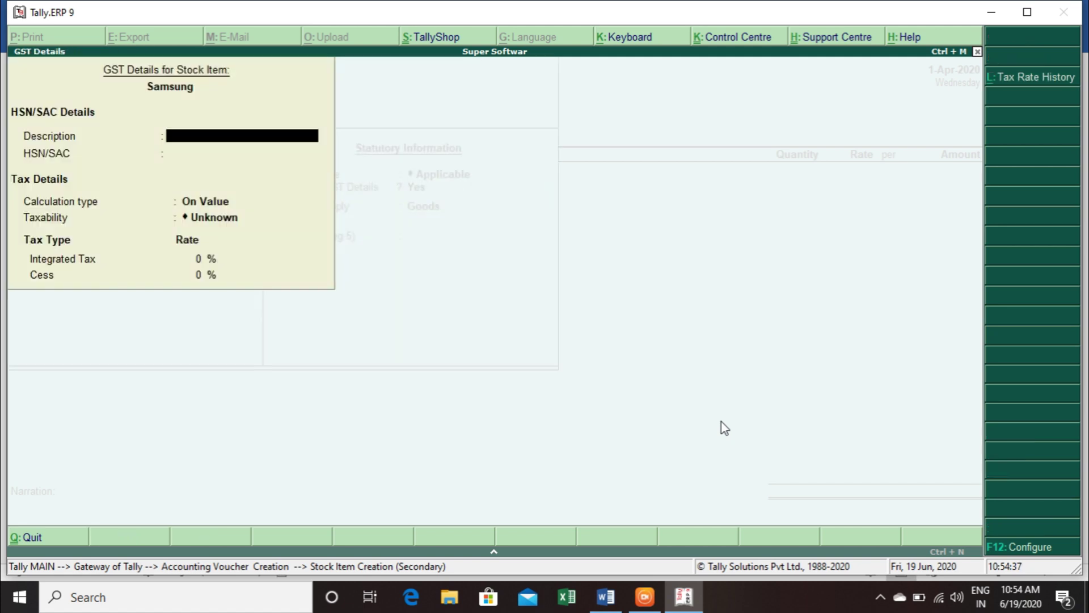
# Enter Samsung Mobail as the GST description and copy HSN code 256012 from the Word exercise
pyautogui.write('Samsung Mobai')
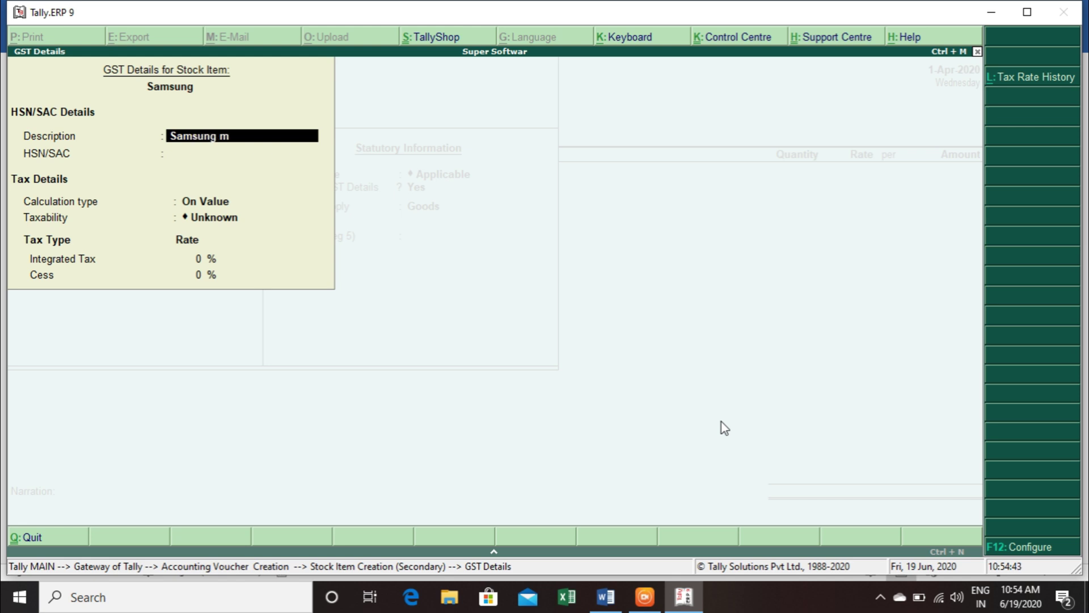
pyautogui.write('l')
pyautogui.press('Return')
pyautogui.press('Return')
pyautogui.press('BackSpace')
pyautogui.hotkey('alt', 'Tab')
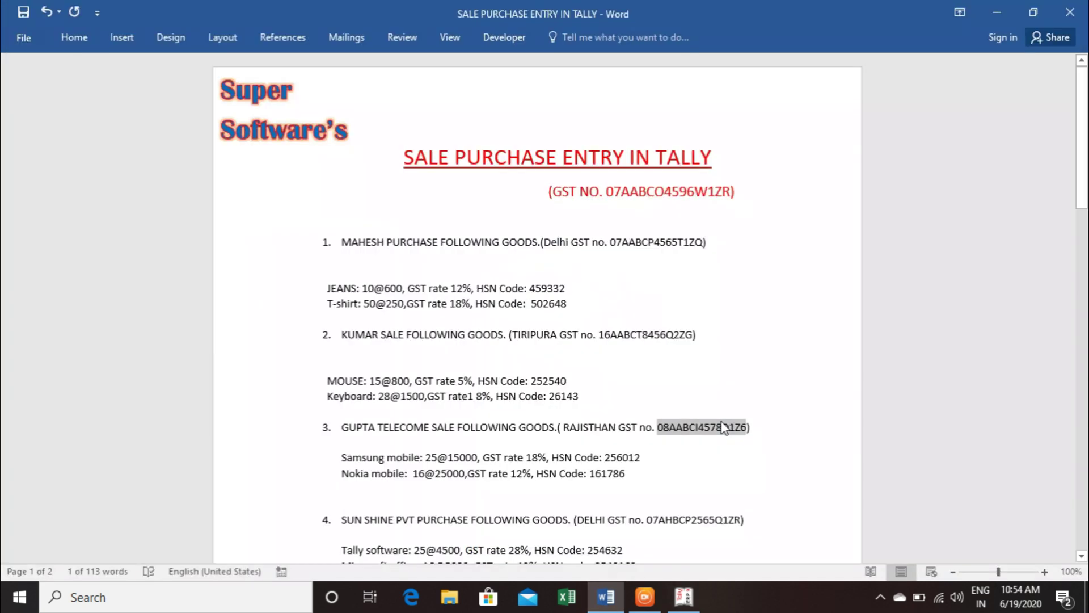
pyautogui.doubleClick(627, 457)
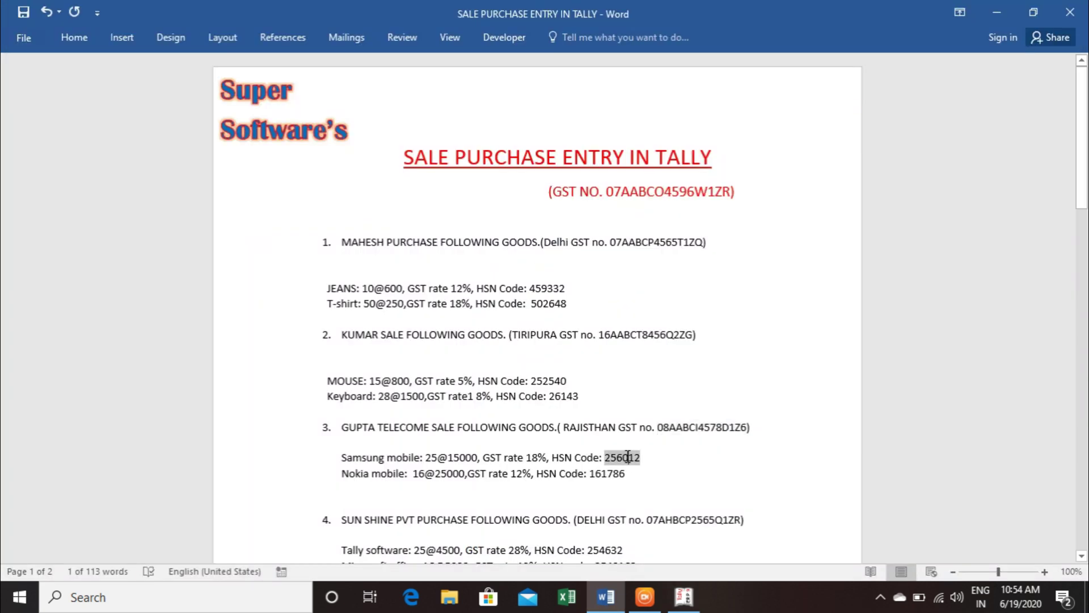
pyautogui.hotkey('ctrl', 'c')
pyautogui.hotkey('alt', 'Tab')
pyautogui.hotkey('ctrl', 'alt', 'v')
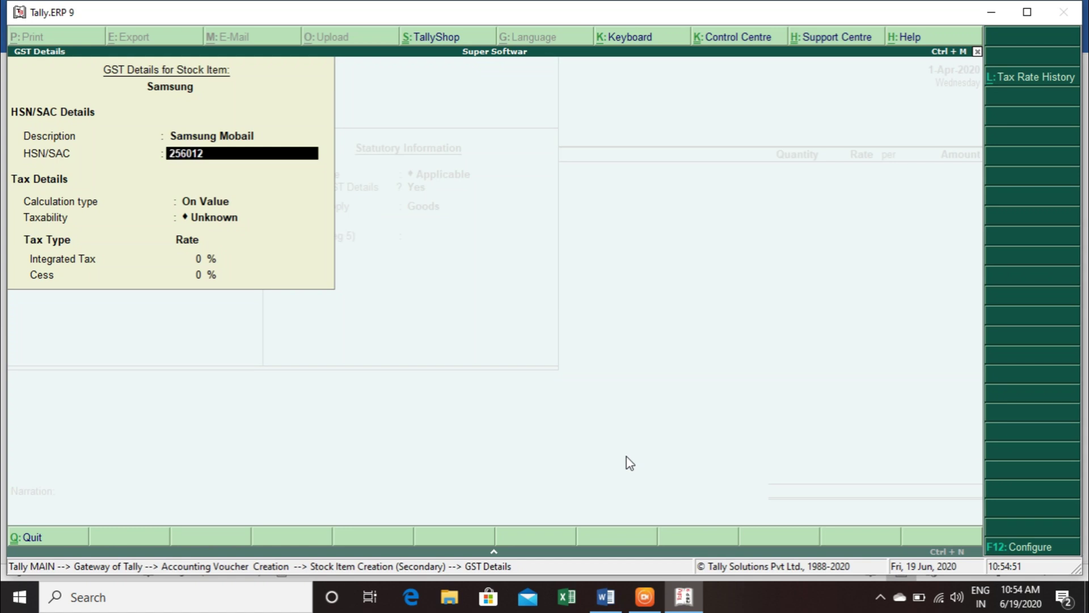
pyautogui.press('Return')
# Make the Samsung item Taxable on value with an integrated tax rate of 18%, and close its GST details
pyautogui.press('Return')
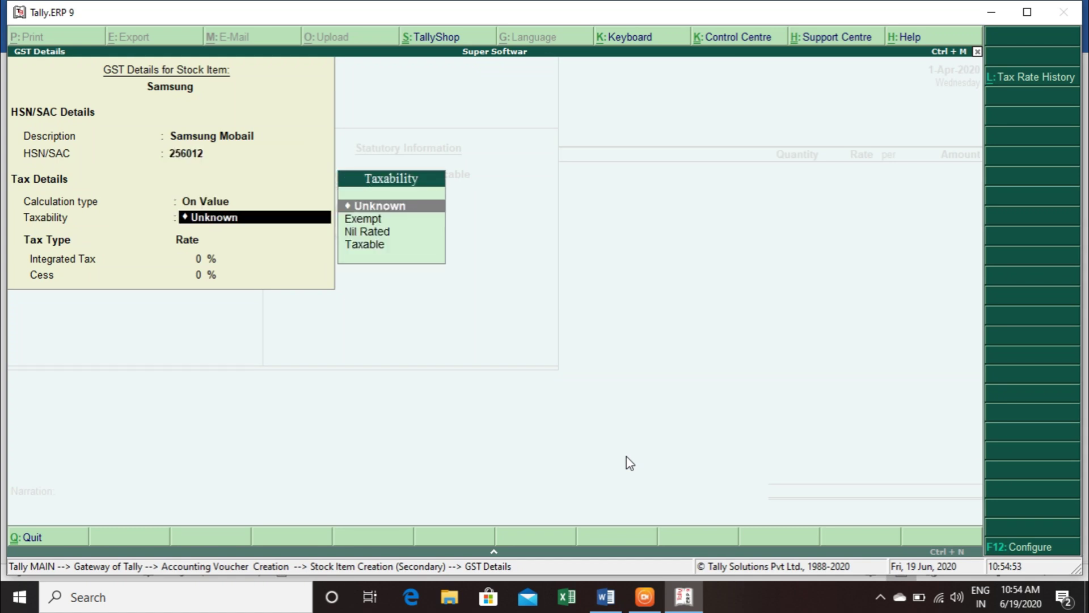
pyautogui.press('Down')
pyautogui.press('Down')
pyautogui.press('Down')
pyautogui.press('Return')
pyautogui.hotkey('alt', 'Tab')
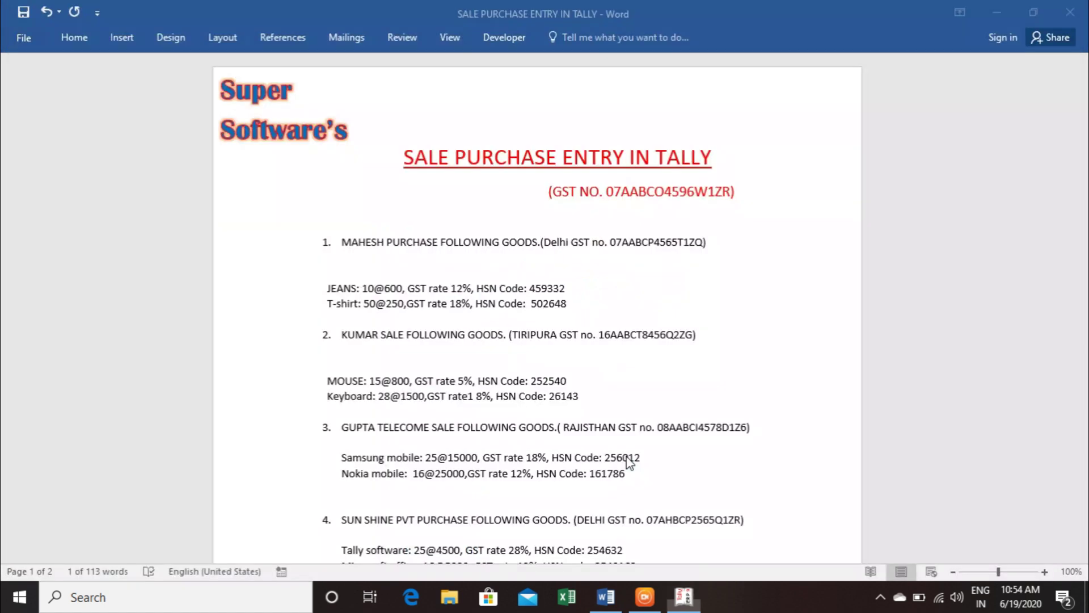
pyautogui.hotkey('alt', 'Tab')
pyautogui.write('18')
pyautogui.press('Return')
pyautogui.press('Return')
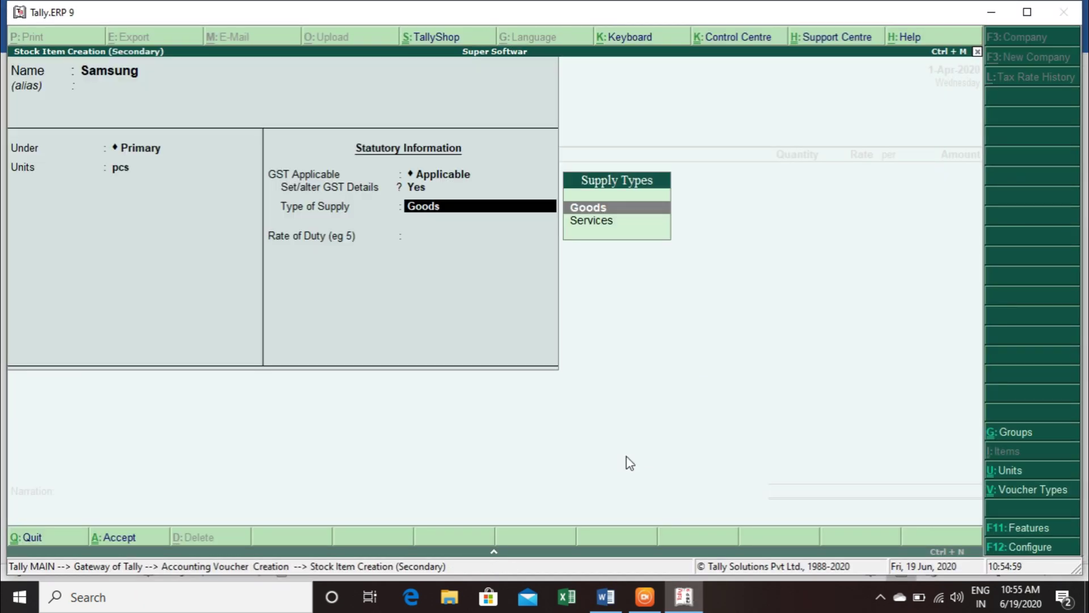
# Keep Goods as the supply type, set the rate of duty to 0, and save the Samsung item
pyautogui.press('Return')
pyautogui.write('0')
pyautogui.press('Return')
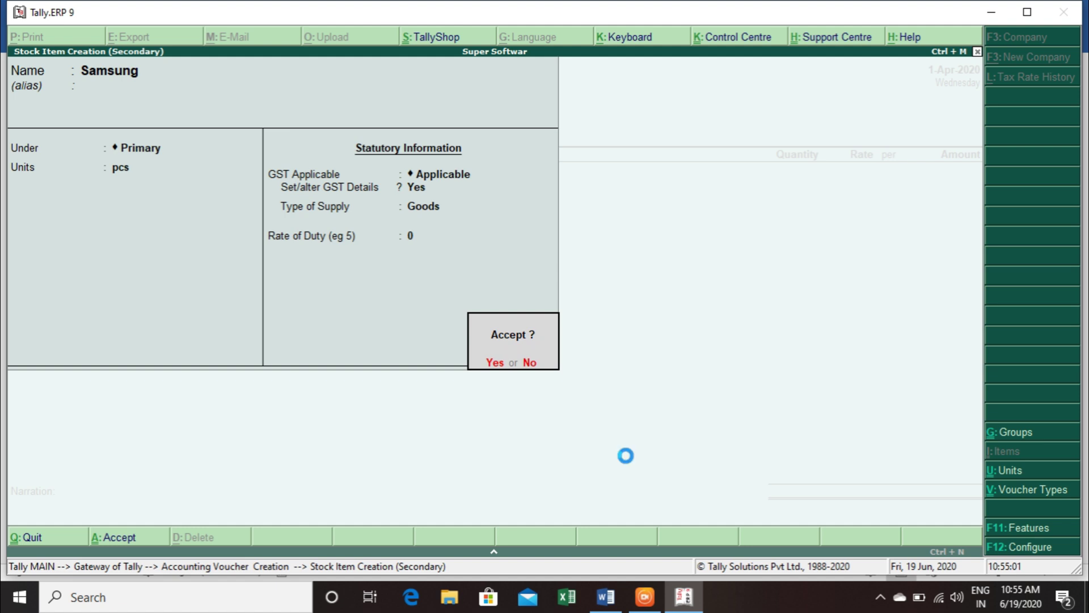
pyautogui.press('Return')
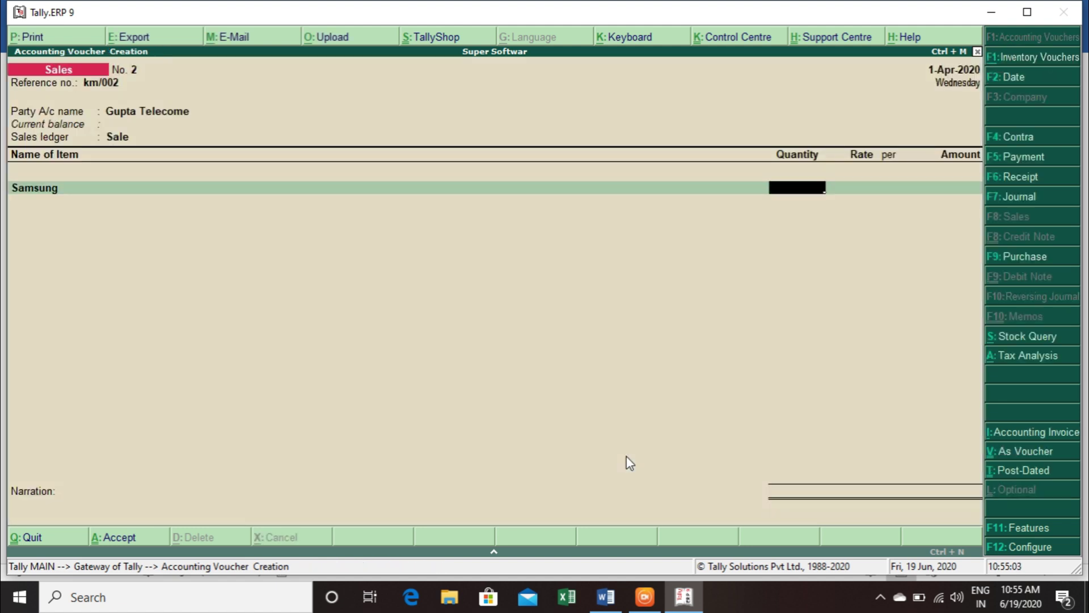
# Enter 25 pcs at a rate of 15000 for the Samsung item, following the Word exercise
pyautogui.hotkey('alt', 'Tab')
pyautogui.hotkey('alt', 'Tab')
pyautogui.press('BackSpace')
pyautogui.write('25')
pyautogui.press('Return')
pyautogui.hotkey('alt', 'Tab')
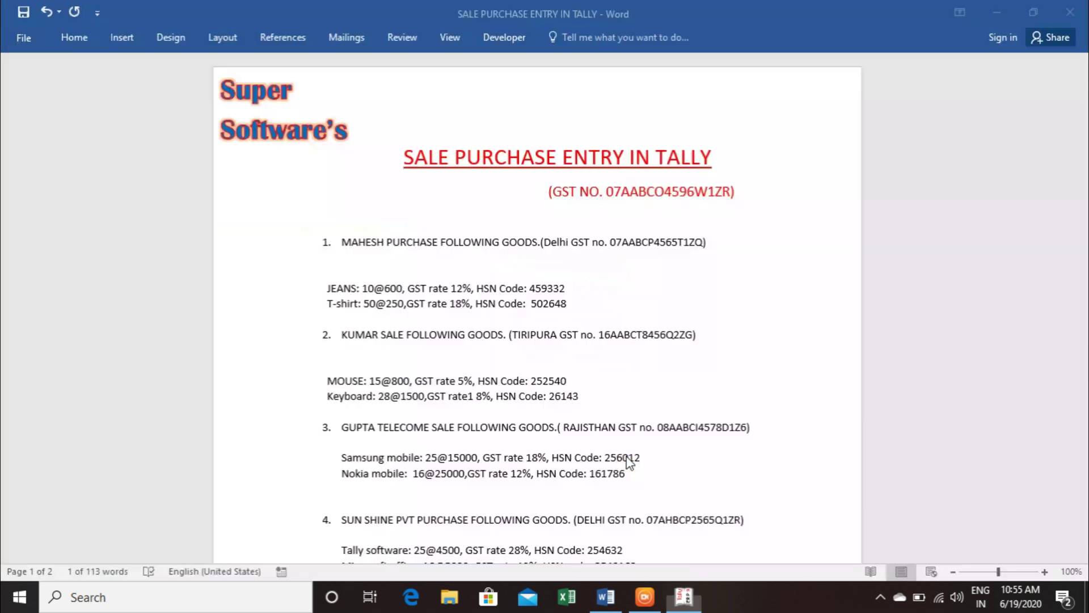
pyautogui.hotkey('alt', 'Tab')
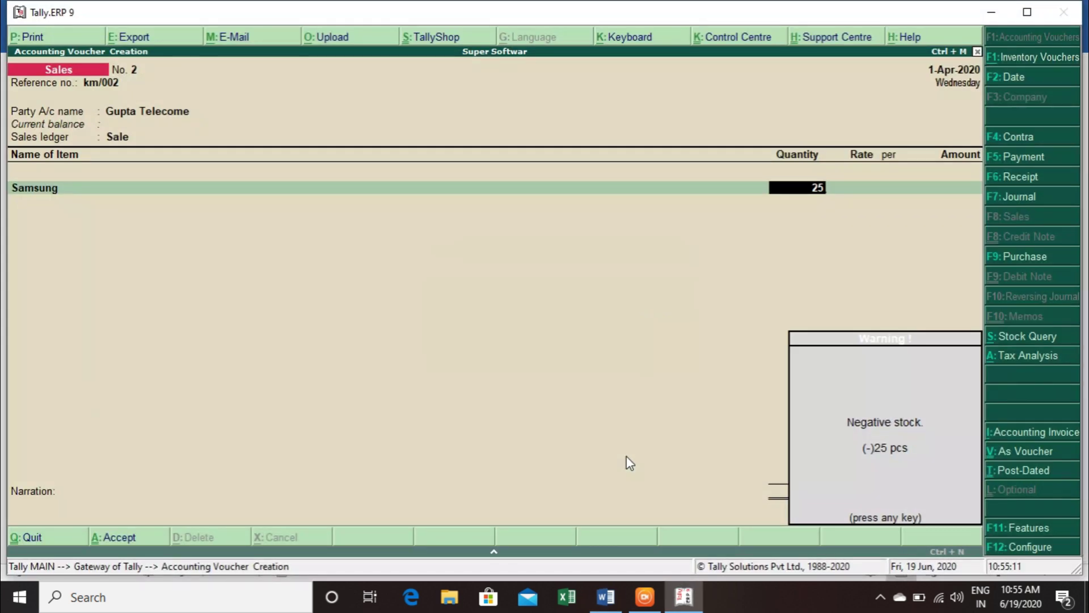
pyautogui.press('Return')
pyautogui.write('15000')
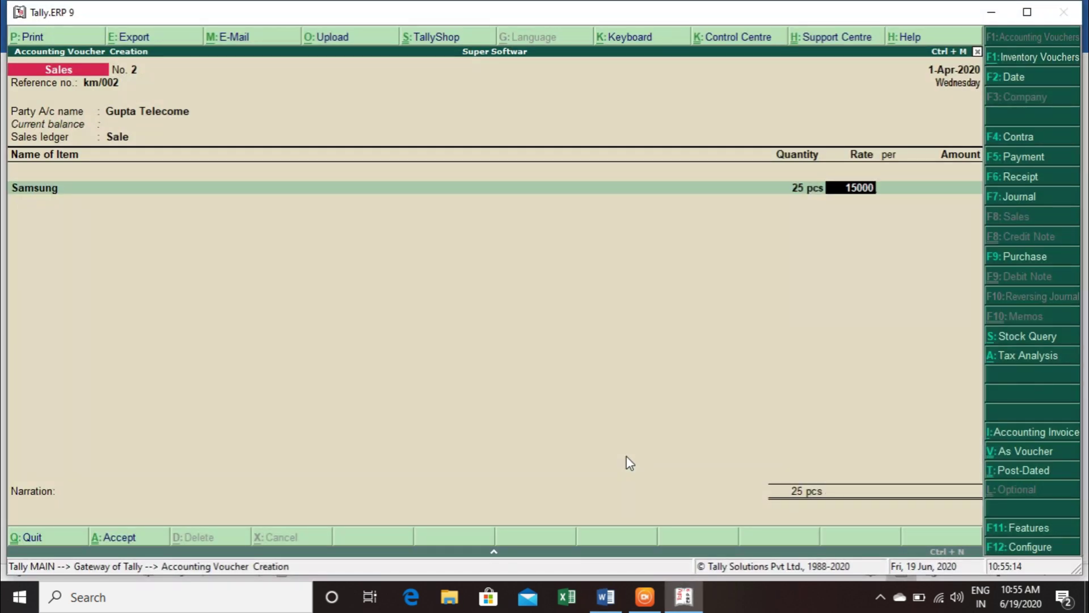
pyautogui.press('Return')
pyautogui.press('Return')
pyautogui.press('Return')
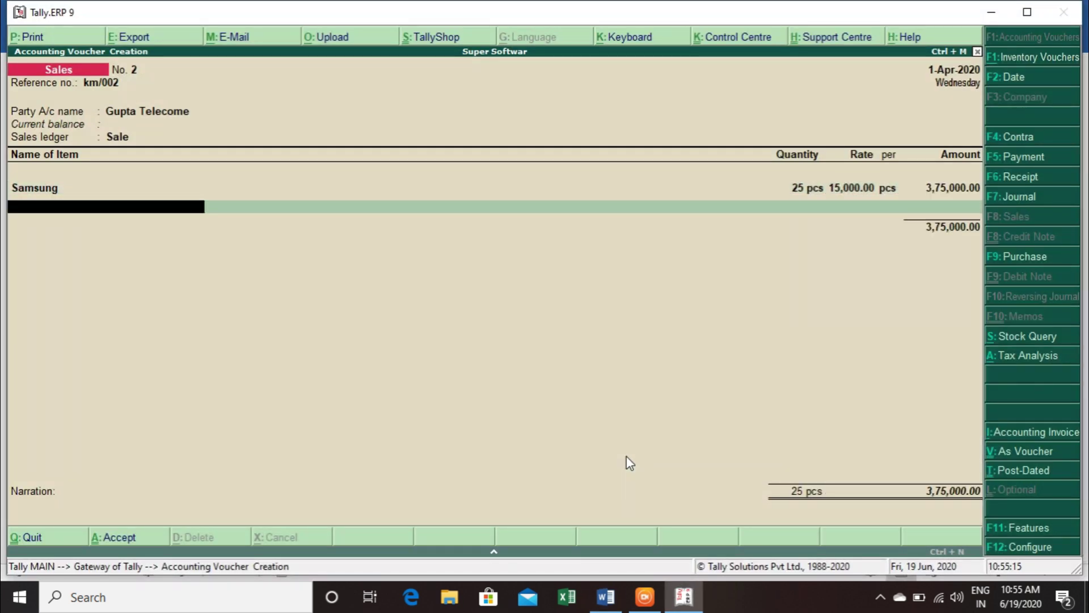
# Create a stock item named Nokia under Primary, measured in pcs, with GST applicable
pyautogui.hotkey('alt', 'c')
pyautogui.write('Nokia')
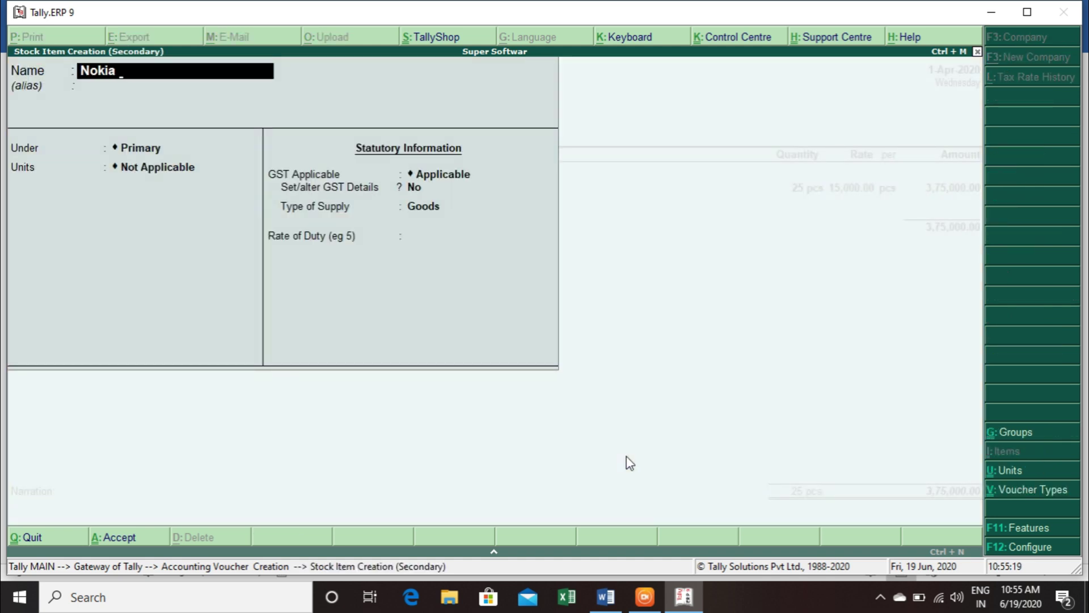
pyautogui.press('Return')
pyautogui.press('Return')
pyautogui.press('Return')
pyautogui.press('Down')
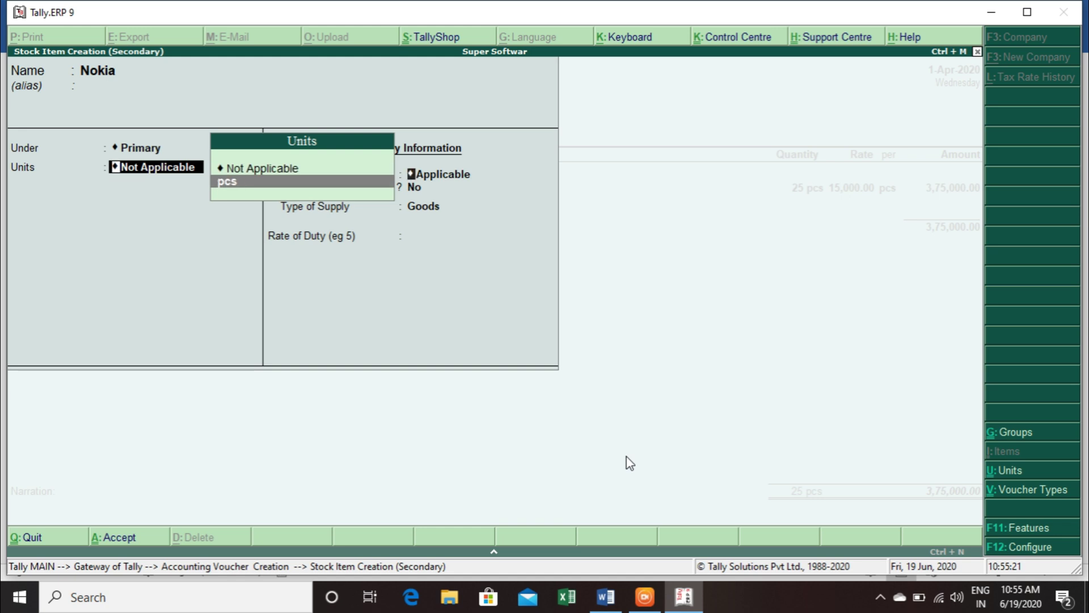
pyautogui.press('Return')
pyautogui.press('Return')
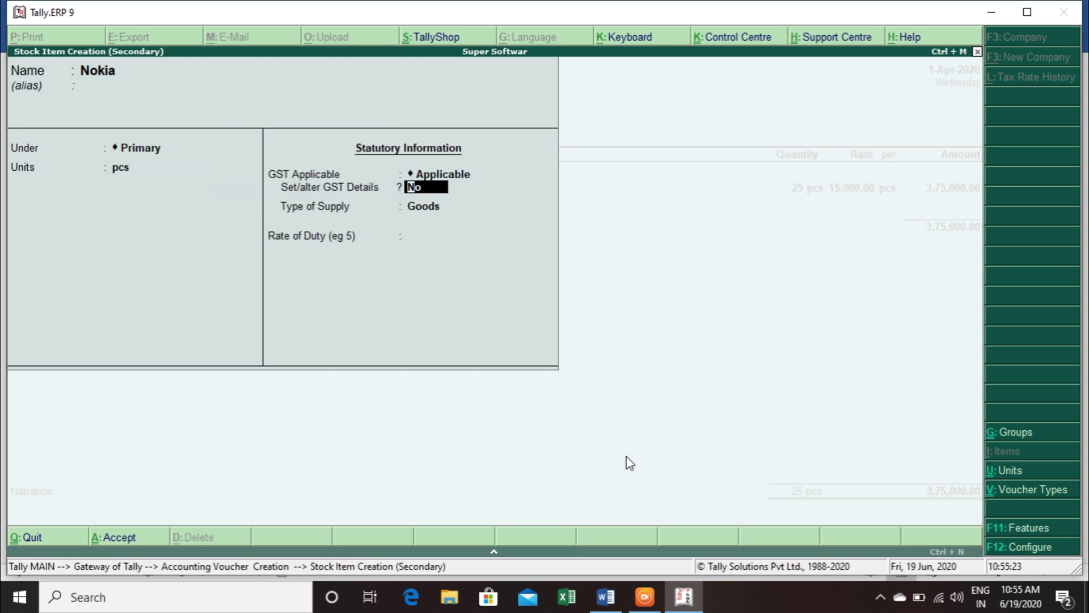
# Enable GST details for the Nokia item, with description Nokia and HSN code 161786 copied from the Word exercise
pyautogui.write('y')
pyautogui.press('Return')
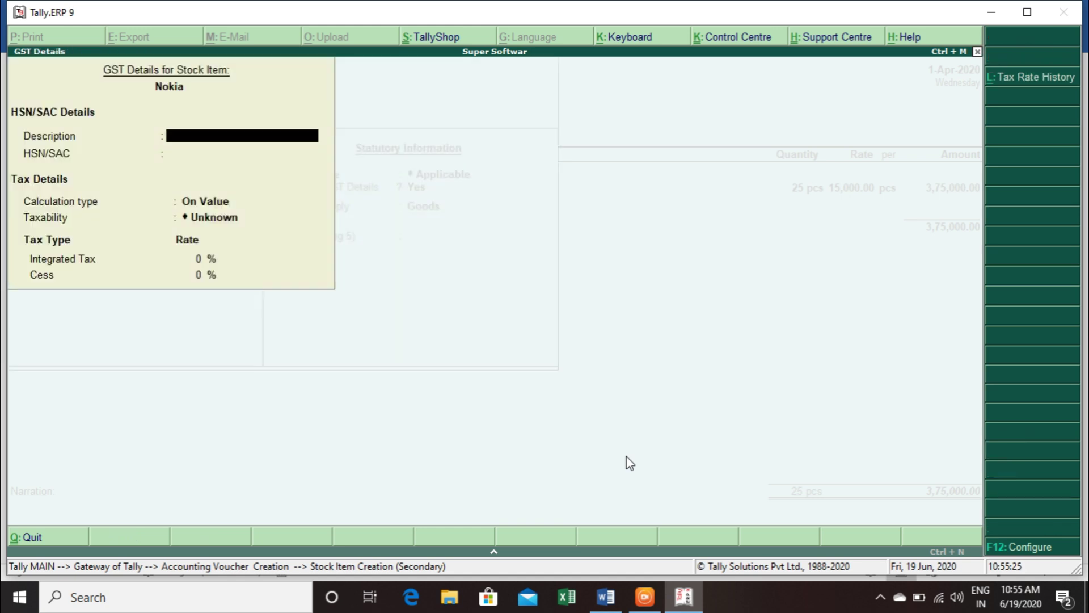
pyautogui.write('Nokia')
pyautogui.press('Return')
pyautogui.press('Return')
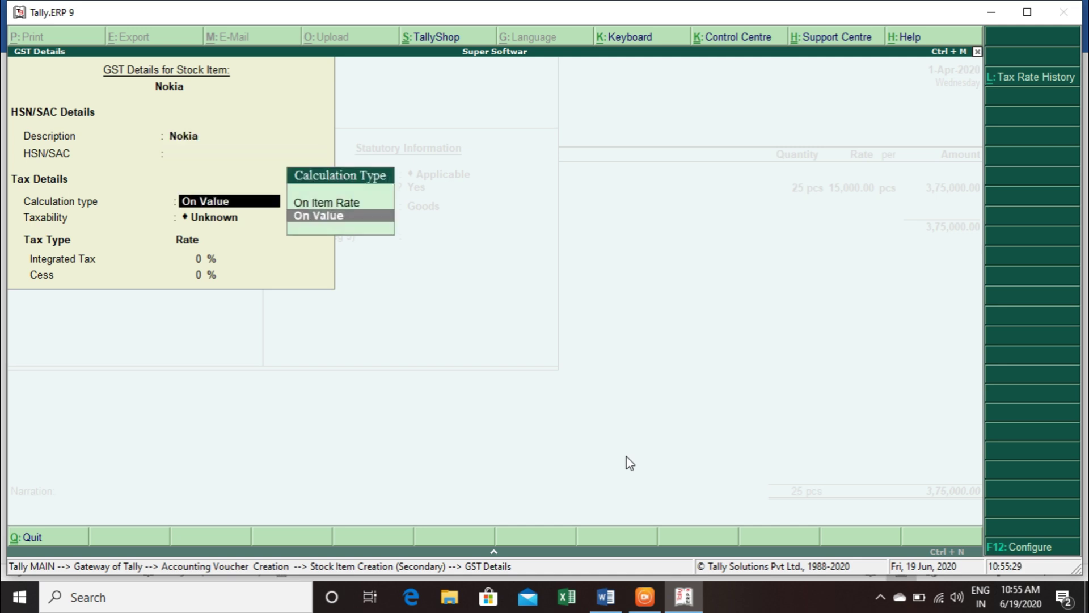
pyautogui.press('BackSpace')
pyautogui.press('BackSpace')
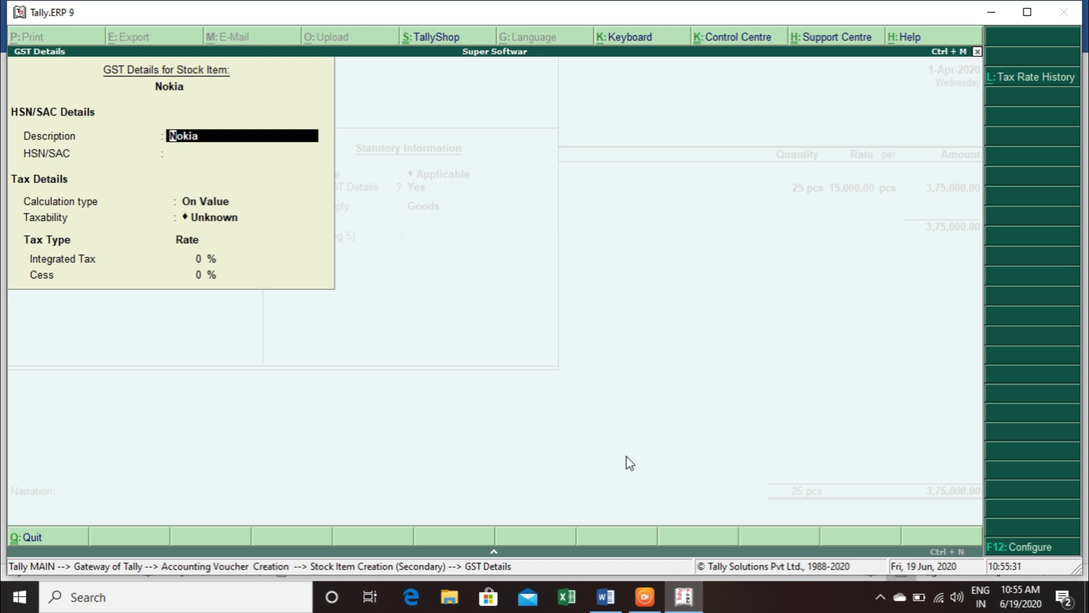
pyautogui.press('Return')
pyautogui.hotkey('alt', 'Tab')
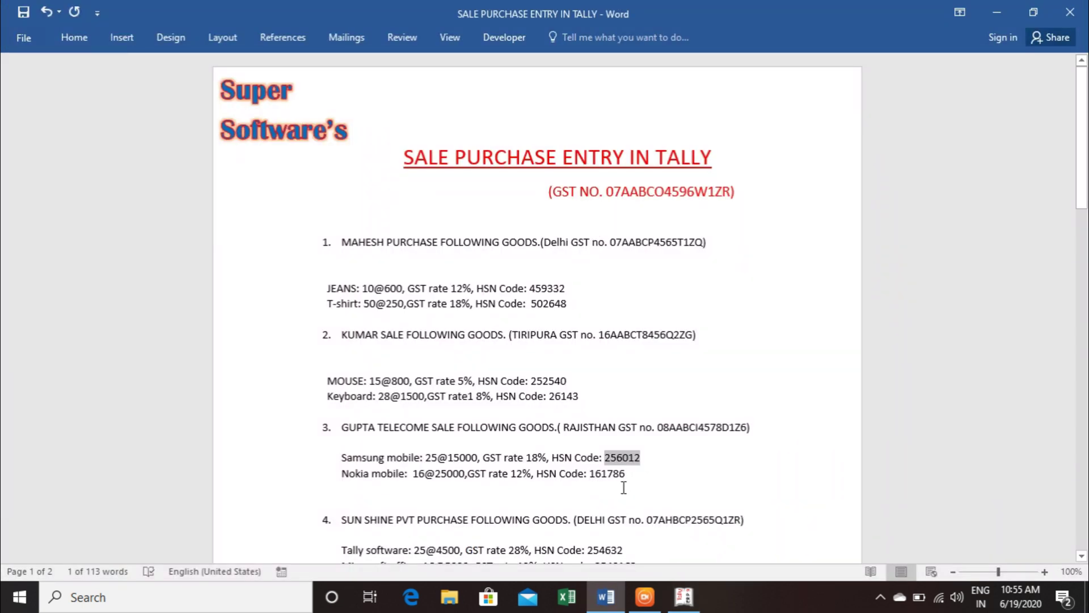
pyautogui.doubleClick(605, 477)
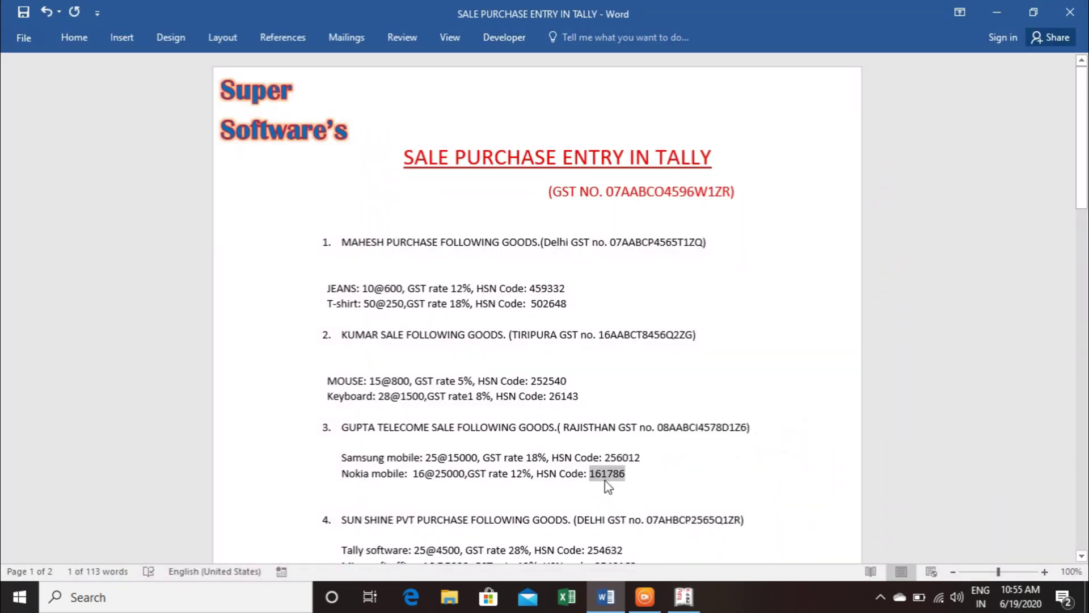
pyautogui.hotkey('alt', 'Tab')
pyautogui.hotkey('ctrl', 'v')
pyautogui.press('Return')
# Make the Nokia item Taxable on value with the exercise's integrated tax rate of 12%
pyautogui.press('Return')
pyautogui.press('Down')
pyautogui.press('Down')
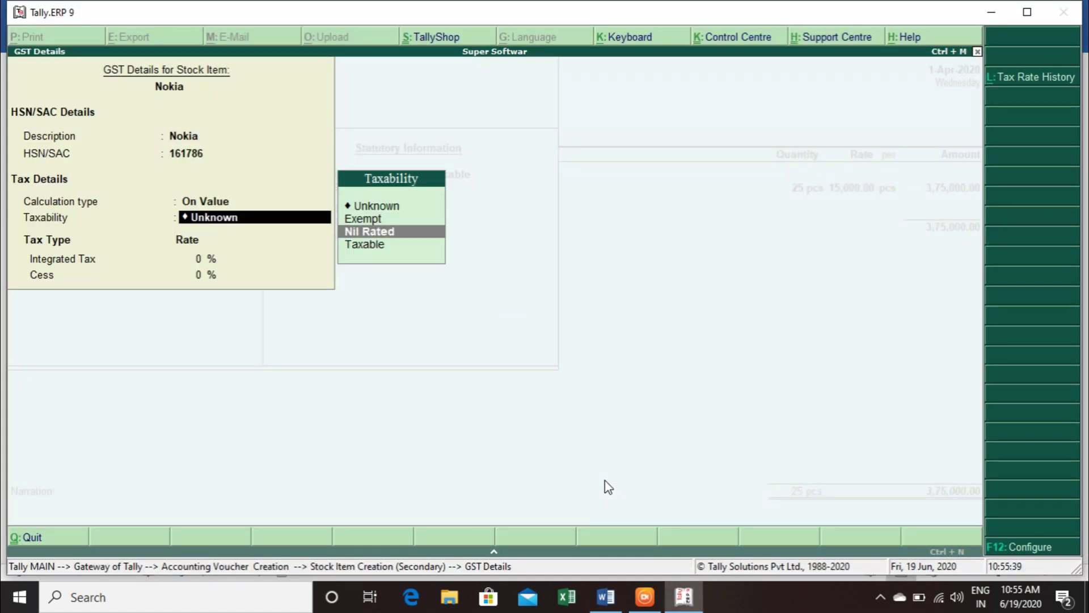
pyautogui.press('Down')
pyautogui.press('Return')
pyautogui.hotkey('alt', 'Tab')
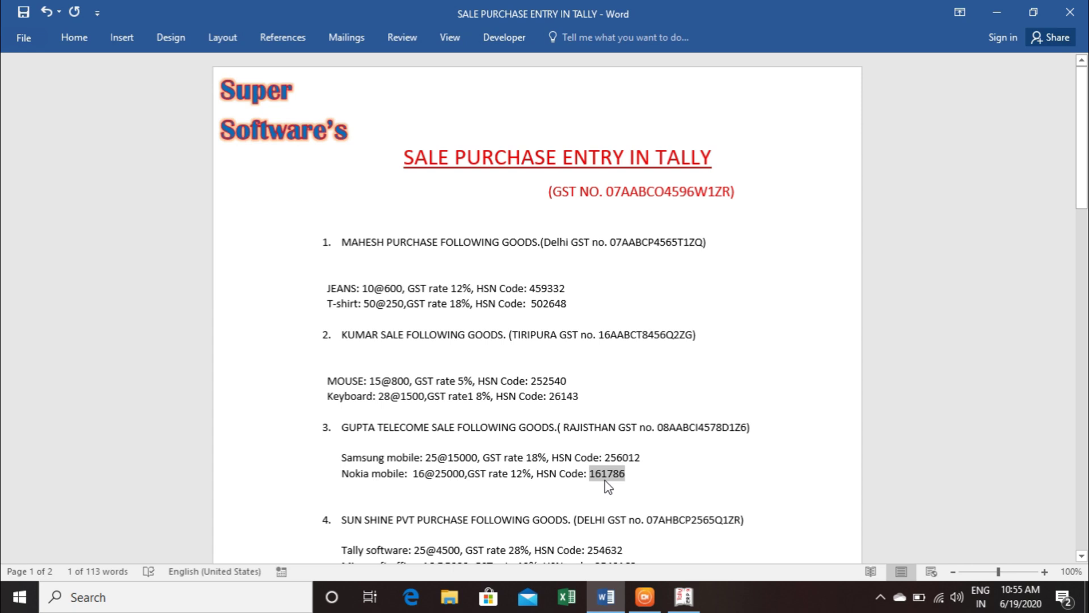
pyautogui.hotkey('alt', 'Tab')
pyautogui.write('12')
pyautogui.press('Return')
# Keep Goods as the Nokia item's supply type, leave the rate of duty at 0, and save the item
pyautogui.press('Return')
pyautogui.press('Return')
pyautogui.press('Return')
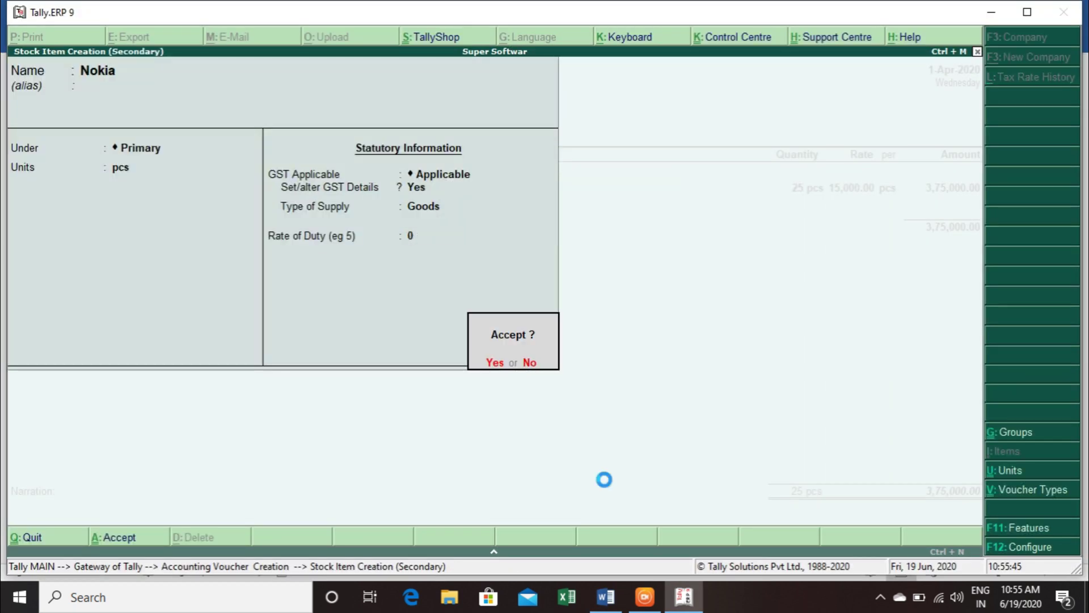
pyautogui.press('Return')
# Enter 16 pcs at a rate of 25,000 for the Nokia item, following the Word exercise, and end the item list
pyautogui.hotkey('alt', 'Tab')
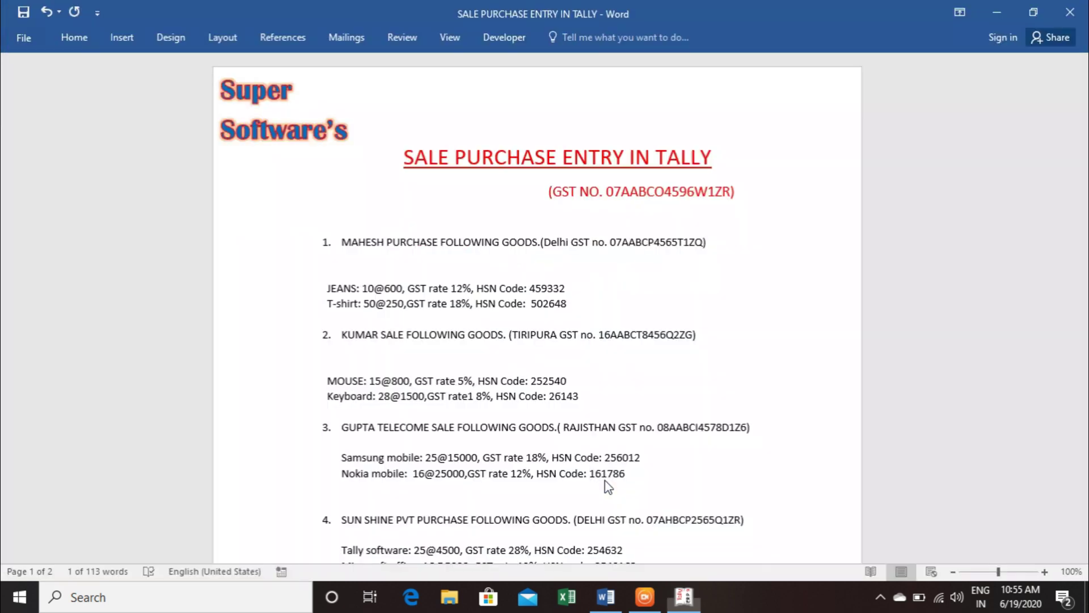
pyautogui.hotkey('alt', 'Tab')
pyautogui.write('16')
pyautogui.press('Return')
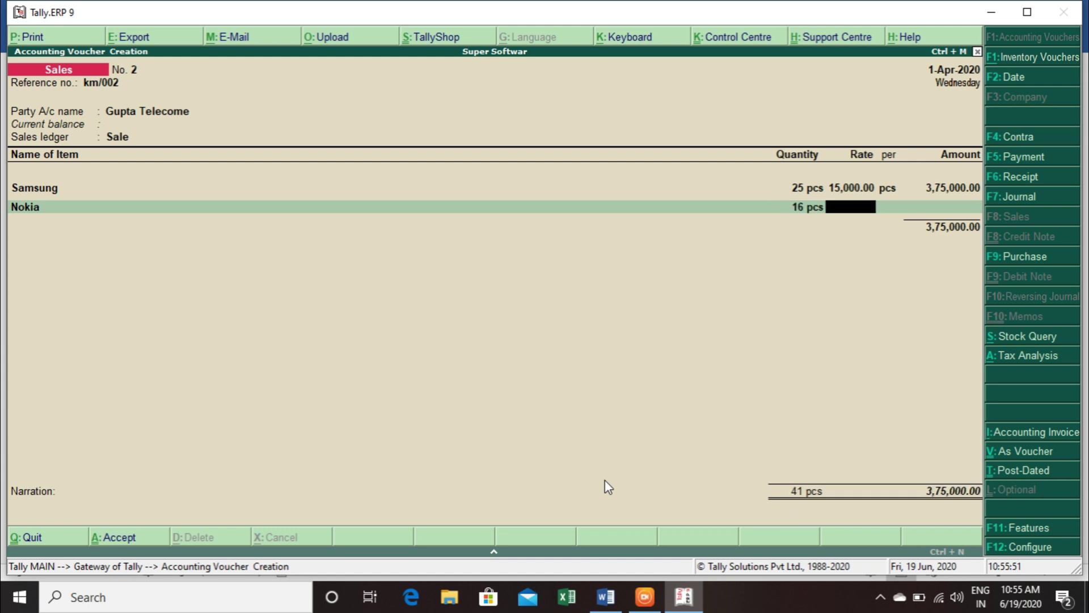
pyautogui.write('25,000')
pyautogui.press('Return')
pyautogui.press('Return')
pyautogui.press('Return')
pyautogui.press('Return')
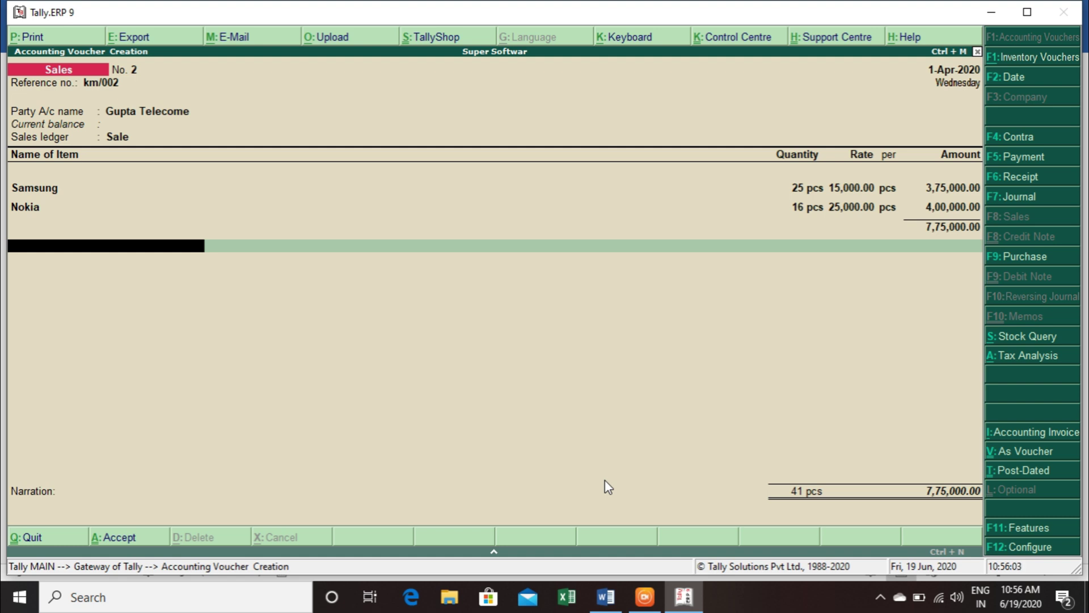
# Add the Igst ledger to the Gupta Telecome sales voucher, leave the narration empty, and save the voucher
pyautogui.write('i')
pyautogui.press('Return')
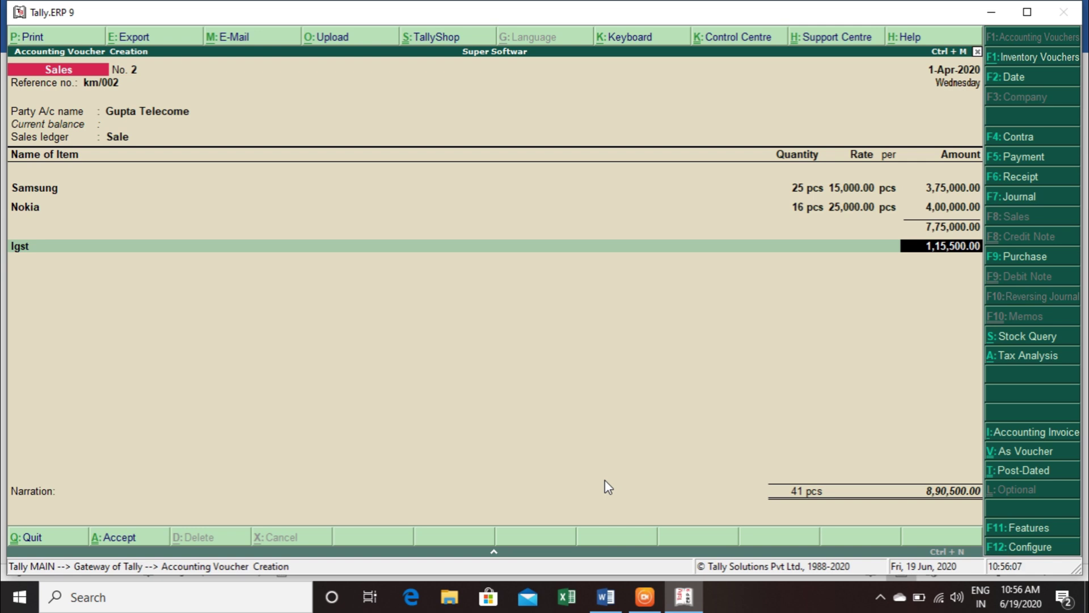
pyautogui.press('Return')
pyautogui.press('Return')
pyautogui.press('Return')
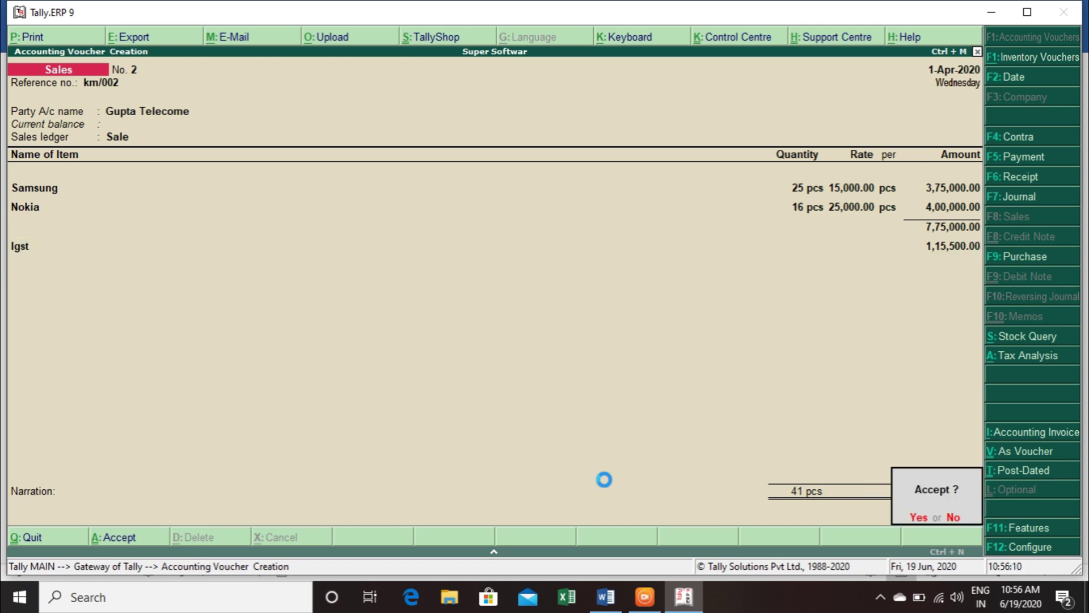
pyautogui.press('Return')
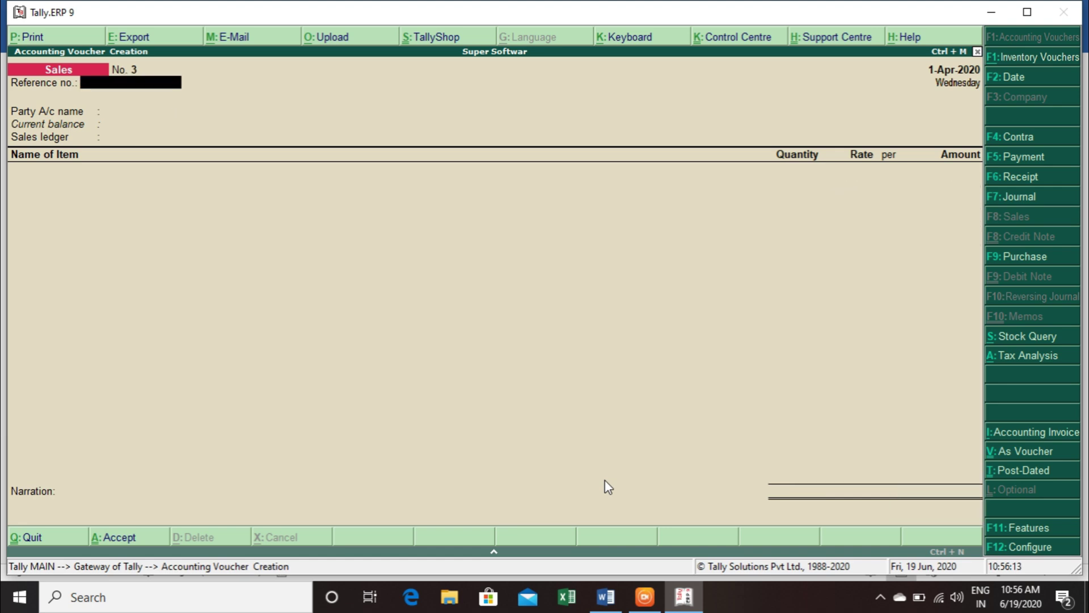
# Review the fourth transaction in the Word exercise for its party, goods, rates and HSN codes, and return to Tally.ERP 9
pyautogui.hotkey('alt', 'Tab')
pyautogui.press('Down')
pyautogui.press('Down')
pyautogui.press('Down')
pyautogui.press('Down')
pyautogui.press('End')
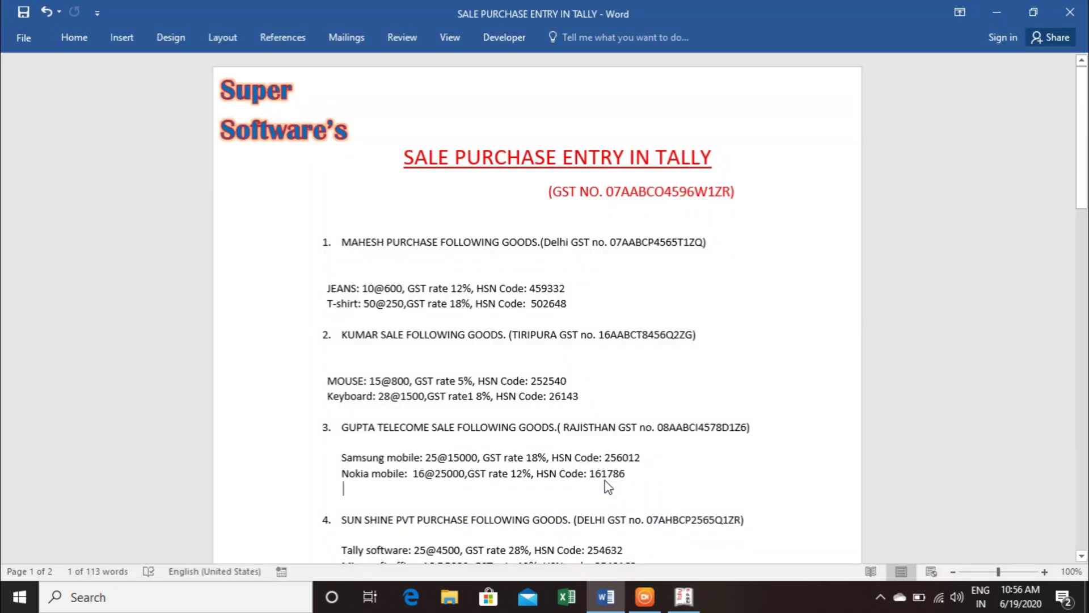
pyautogui.press('Down')
pyautogui.press('Down')
pyautogui.press('Down')
pyautogui.press('Down')
pyautogui.press('Down')
pyautogui.press('Down')
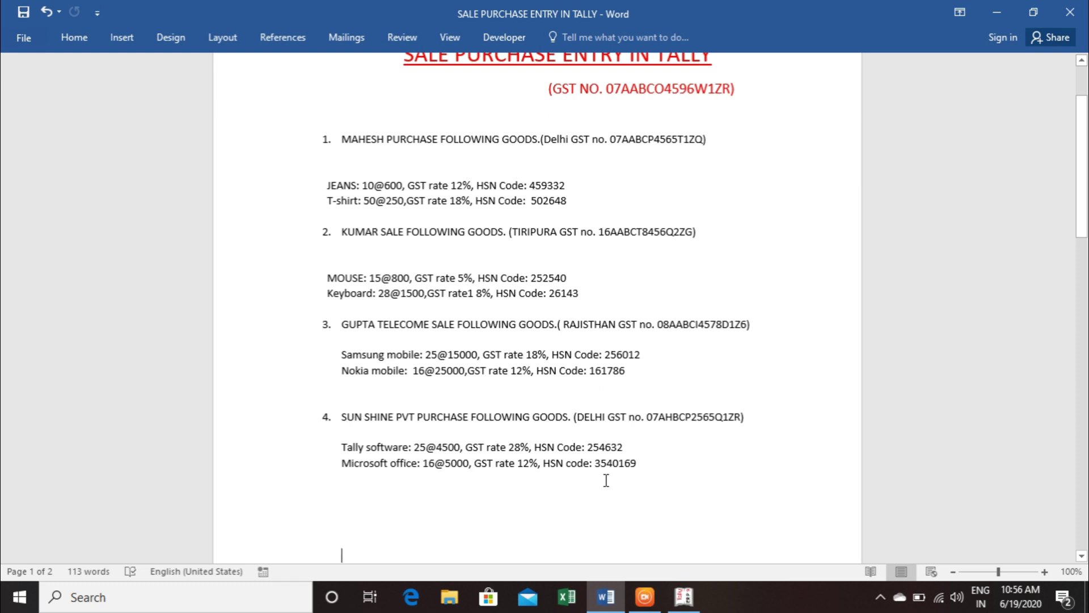
pyautogui.hotkey('alt', 'Tab')
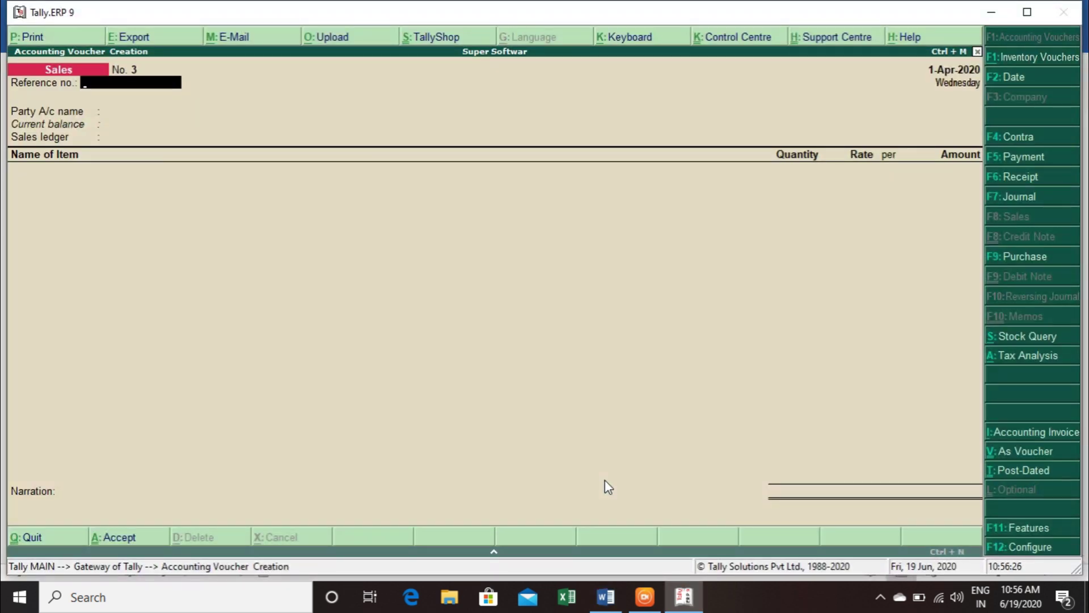
# Start a purchase voucher with supplier invoice number kn/001 dated 1-Apr-2020
pyautogui.press('F9')
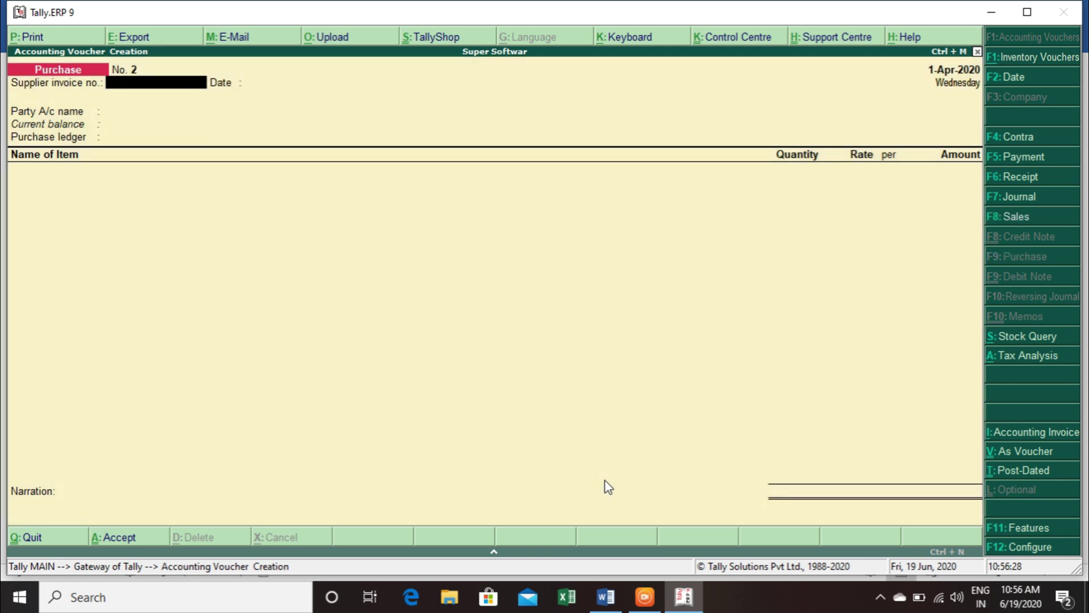
pyautogui.write('kn/001')
pyautogui.press('Return')
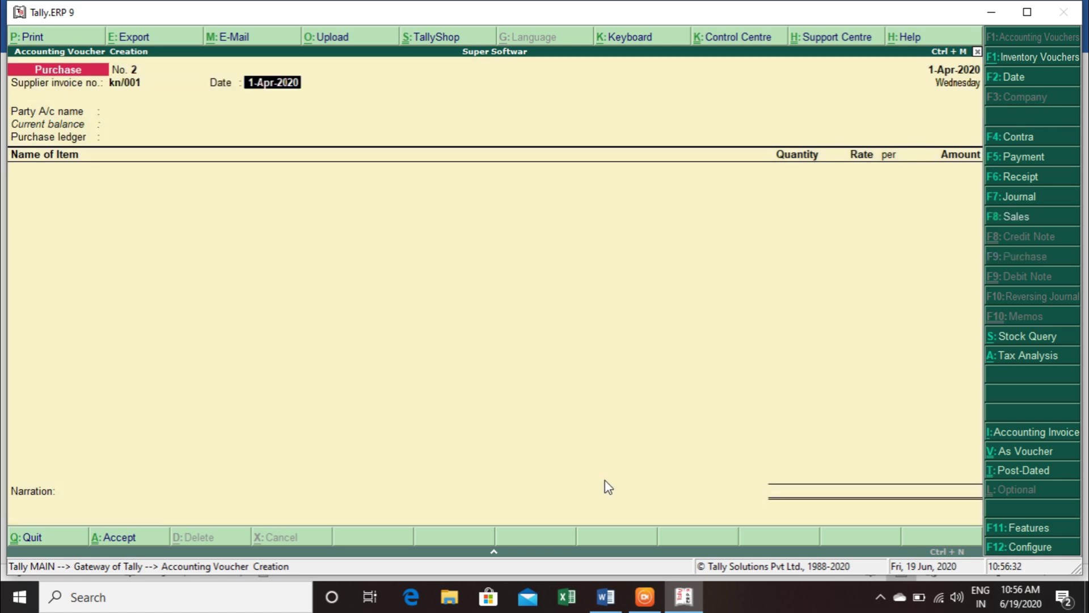
pyautogui.press('Return')
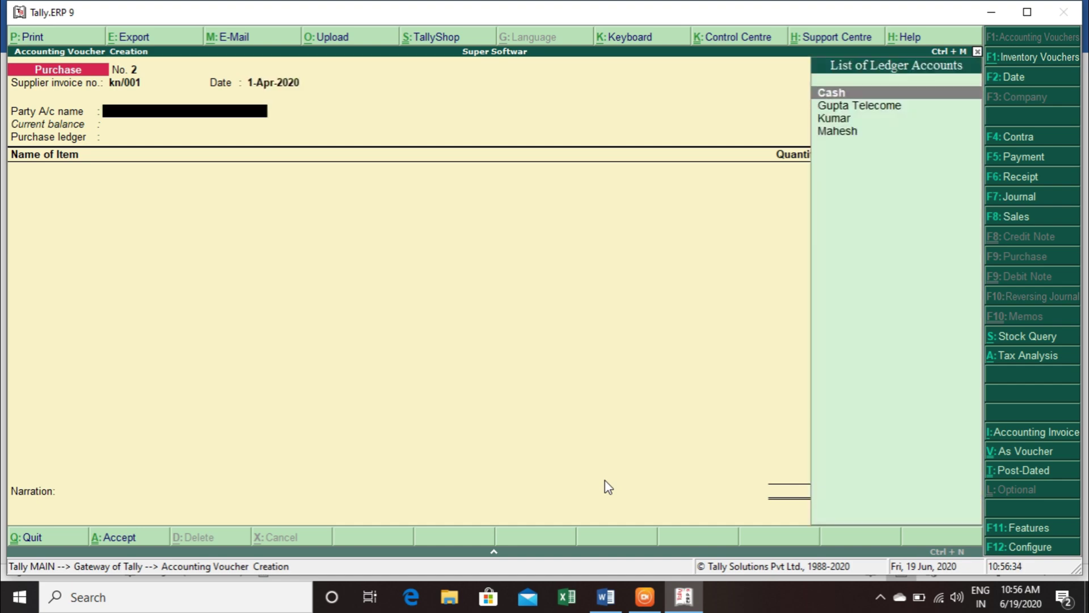
# Start a new party ledger named Sun Shine Pvt Ltd from the purchase voucher, without an alias
pyautogui.hotkey('alt', 'c')
pyautogui.hotkey('alt', 'Tab')
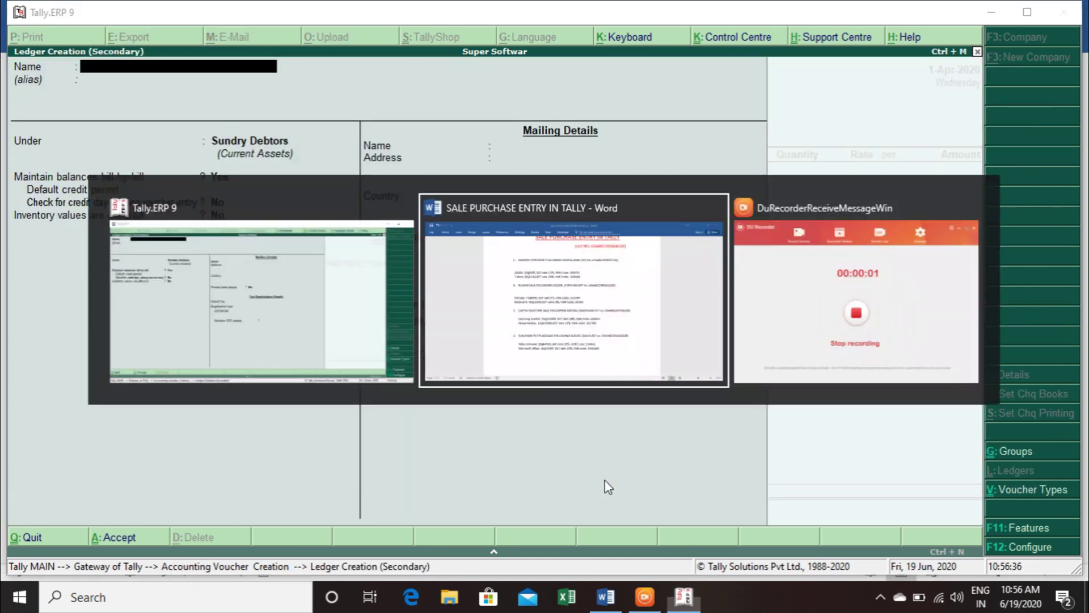
pyautogui.hotkey('alt', 'Tab')
pyautogui.write('Au')
pyautogui.press('BackSpace')
pyautogui.press('BackSpace')
pyautogui.write('S')
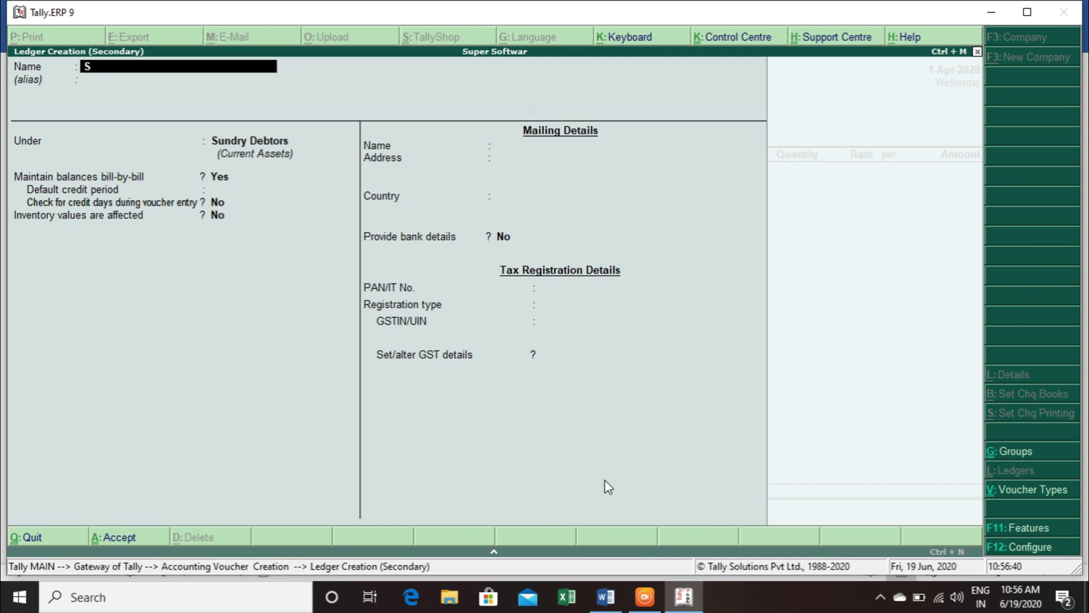
pyautogui.write('un Shine Pvt Ltd')
pyautogui.press('Return')
pyautogui.press('Return')
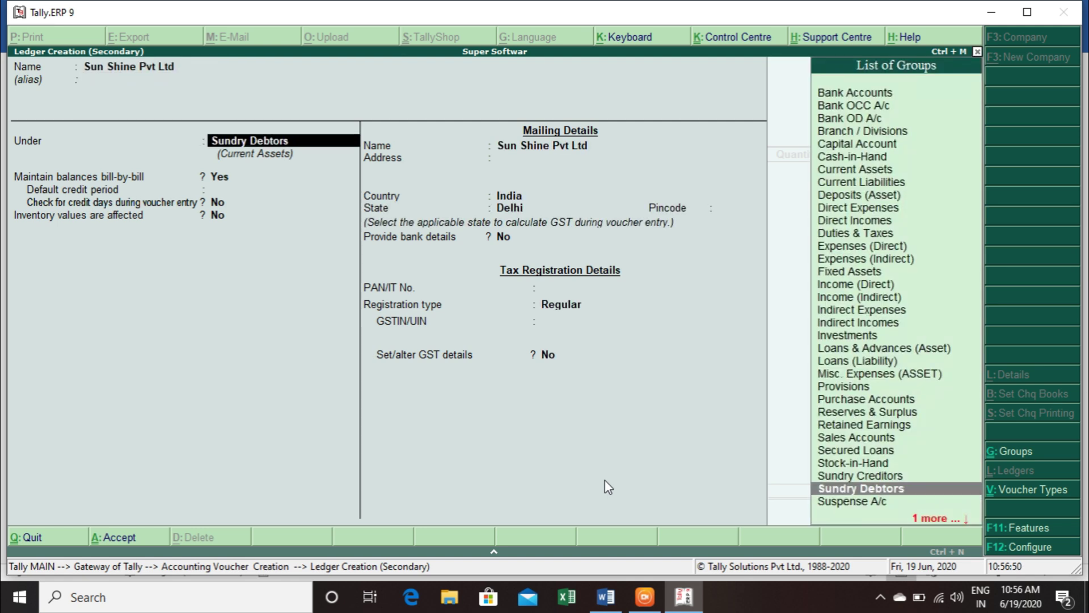
# Group the ledger under Sundry Creditors, keeping bill-by-bill balances, country India, state Delhi, no bank details and Regular registration
pyautogui.write('Sun')
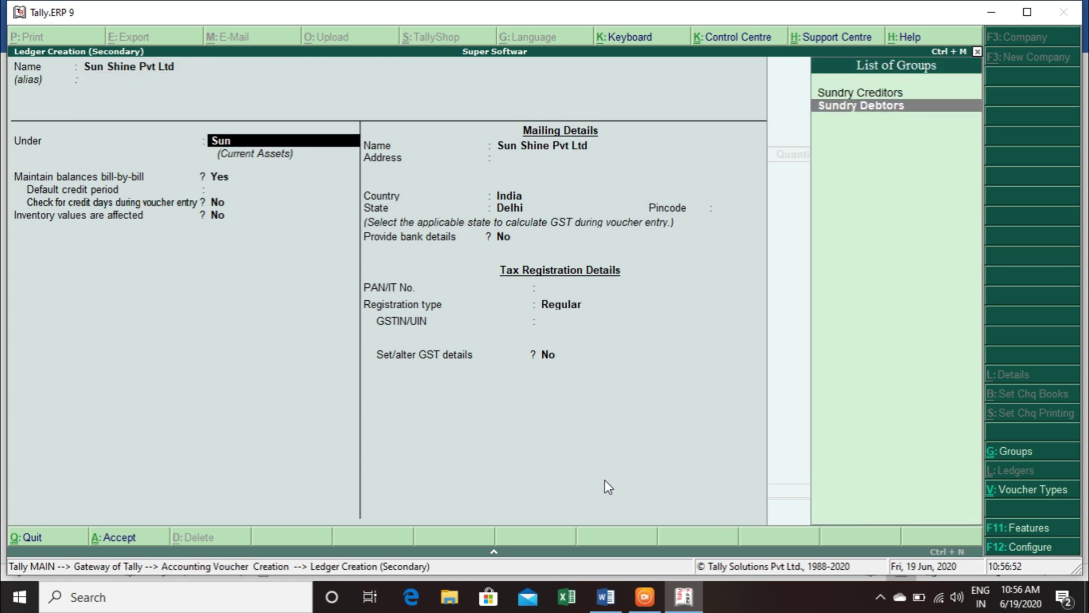
pyautogui.press('Up')
pyautogui.press('Return')
pyautogui.press('Return')
pyautogui.press('Return')
pyautogui.press('Return')
pyautogui.press('Return')
pyautogui.press('Return')
pyautogui.press('Return')
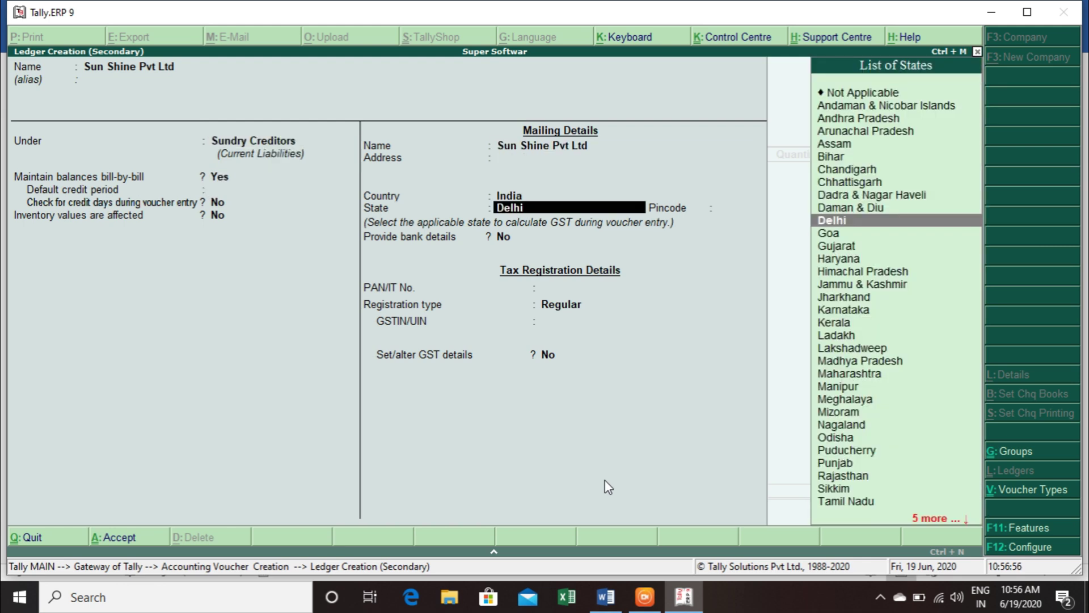
pyautogui.press('Return')
pyautogui.press('Return')
pyautogui.press('Return')
pyautogui.press('Return')
pyautogui.press('Return')
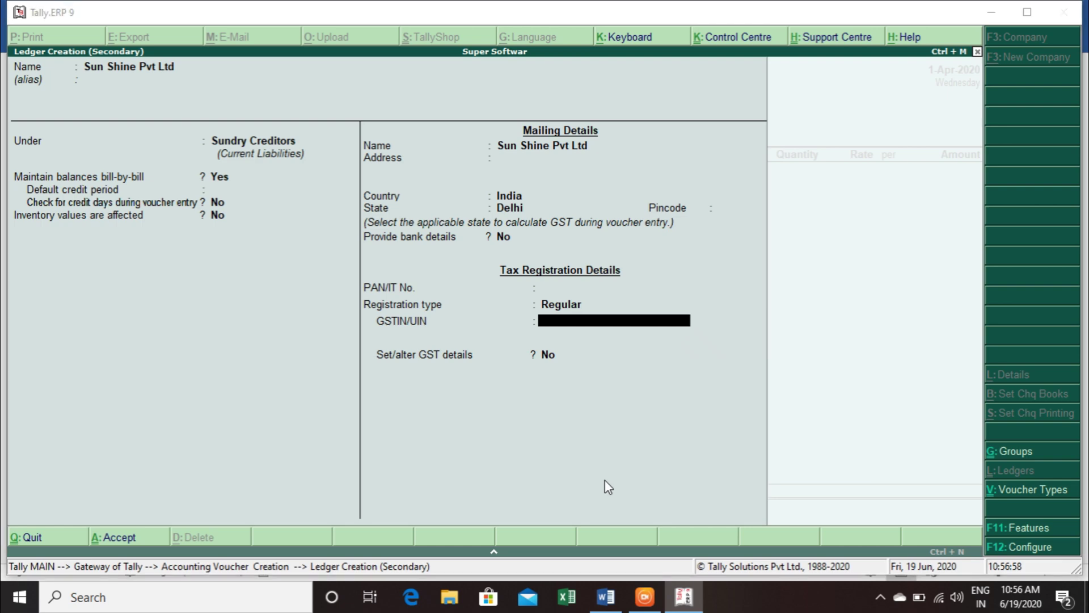
# Copy the Sun Shine supplier's GST number from the Word exercise into the ledger's GSTIN/UIN
pyautogui.hotkey('alt', 'Tab')
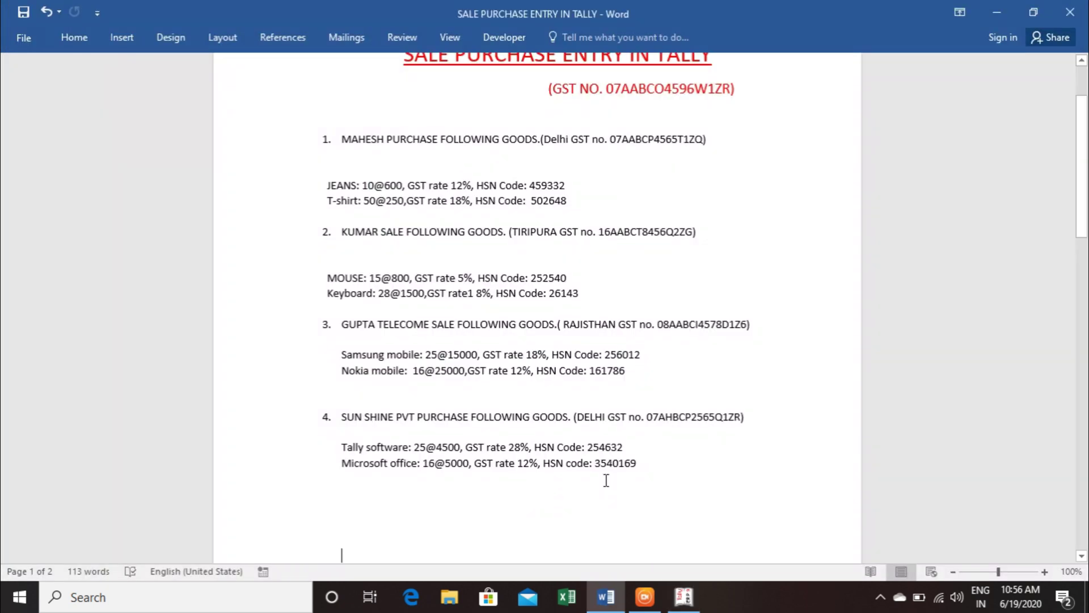
pyautogui.doubleClick(686, 417)
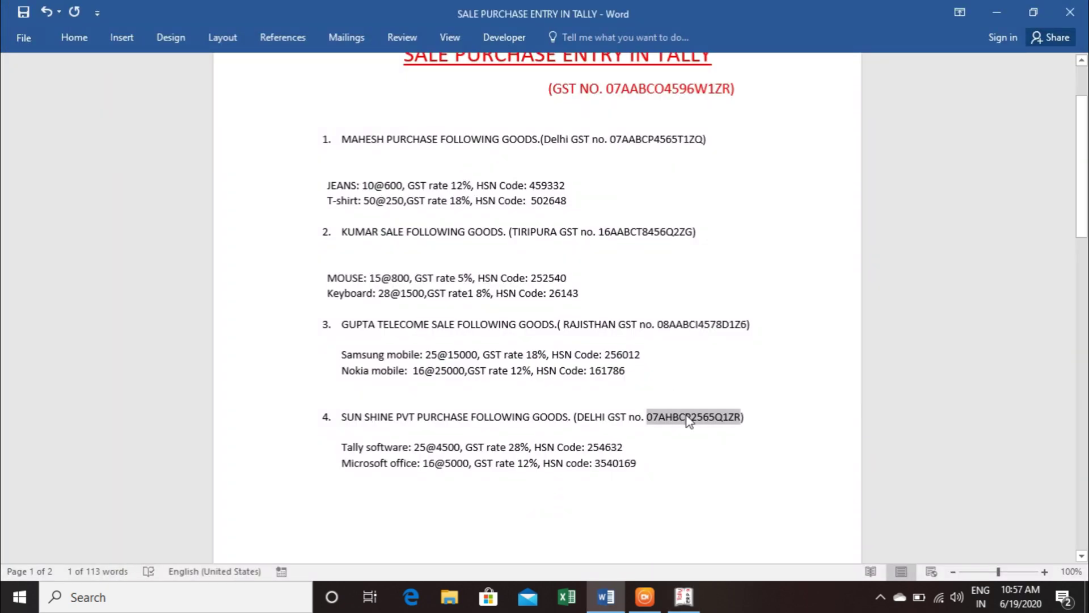
pyautogui.hotkey('alt', 'Tab')
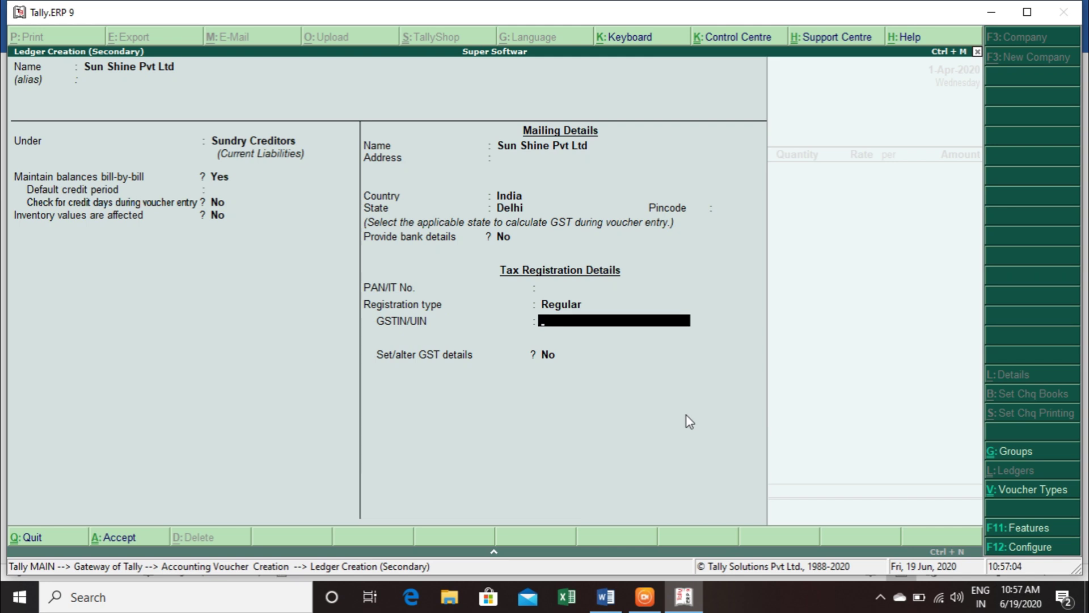
pyautogui.hotkey('ctrl', 'alt', 'v')
pyautogui.press('Return')
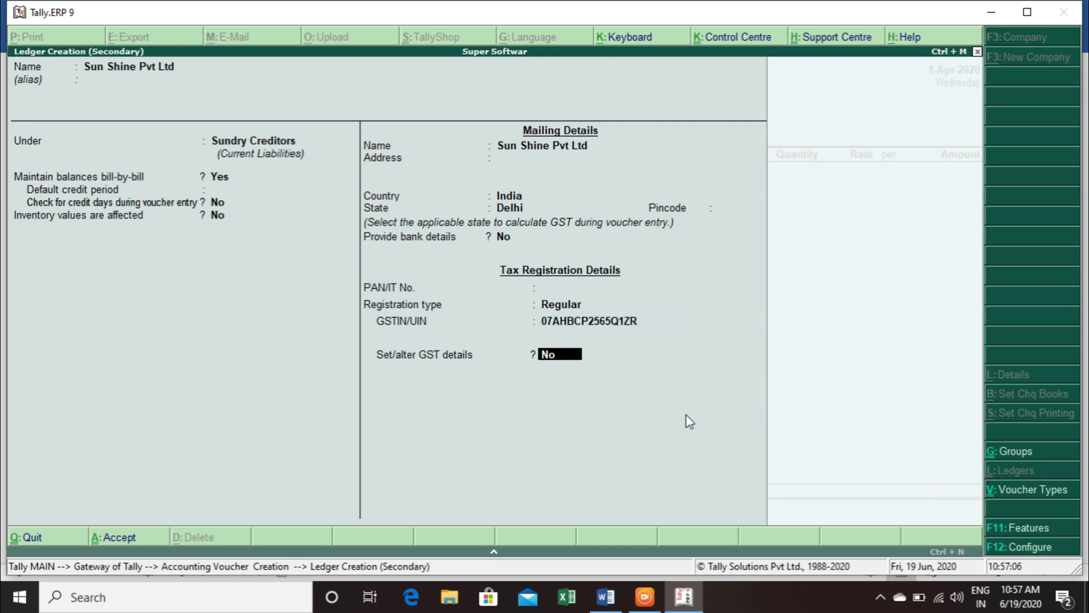
# Save the Sun Shine Pvt Ltd ledger without further GST details and accept its supplier details for the purchase voucher
pyautogui.press('Return')
pyautogui.press('Return')
pyautogui.press('Return')
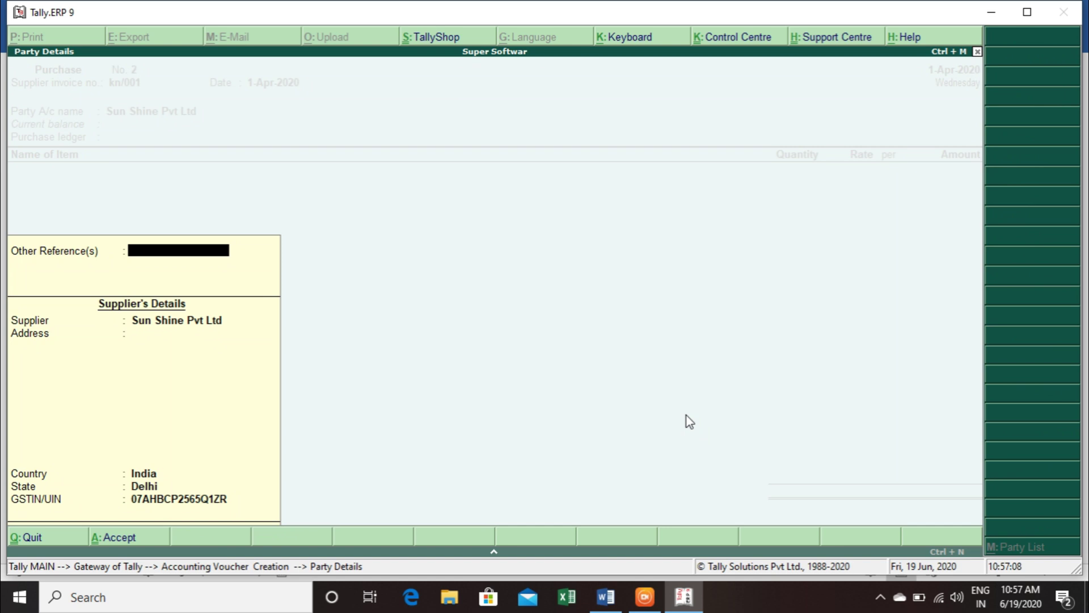
pyautogui.press('Return')
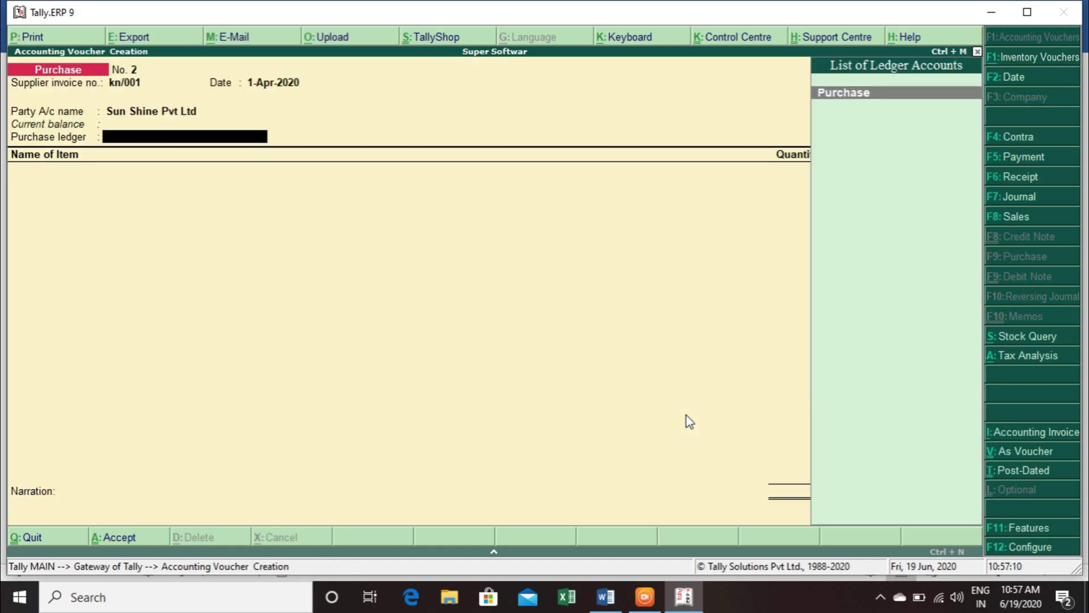
# Use the Purchase ledger for the voucher and check the Sun Shine goods in the Word exercise
pyautogui.press('Return')
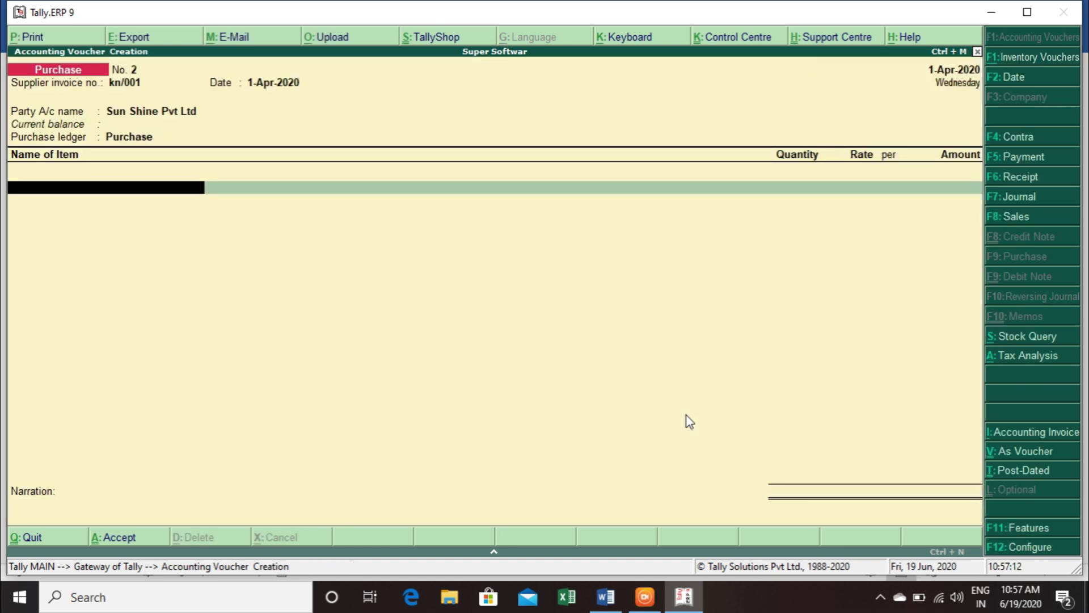
pyautogui.hotkey('alt', 'Tab')
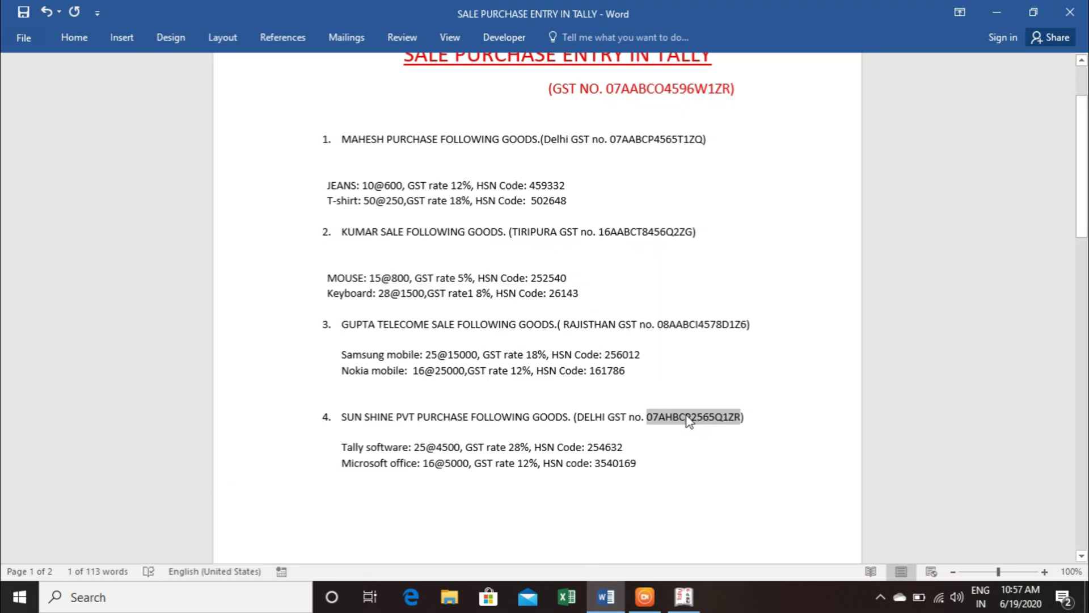
pyautogui.hotkey('alt', 'Tab')
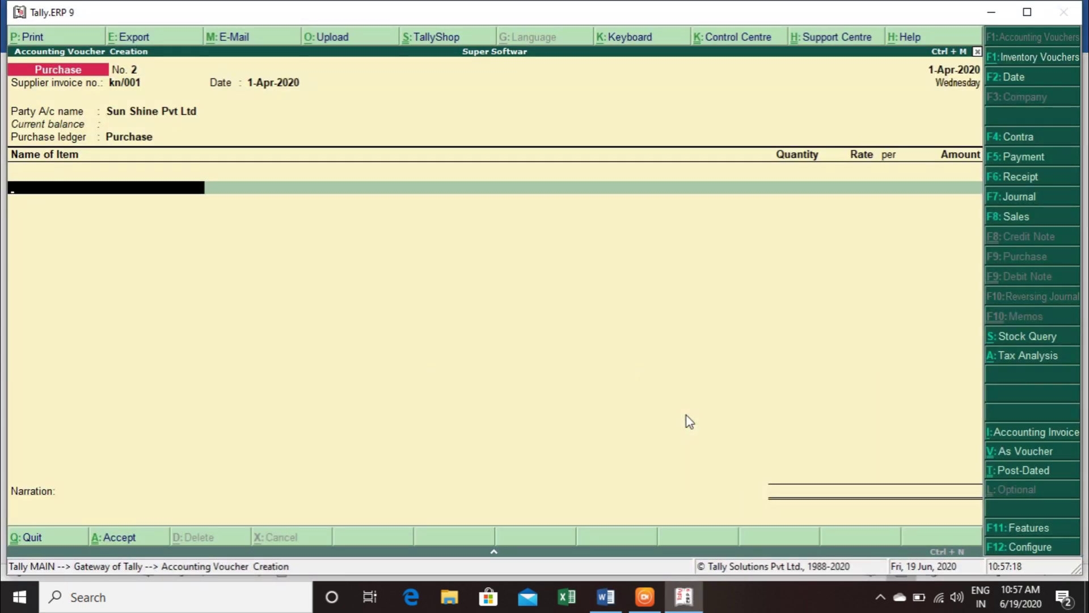
# Start a stock item named Tally under Primary, measured in pcs, with GST applicable and its GST details enabled
pyautogui.hotkey('alt', 'c')
pyautogui.write('Tallu')
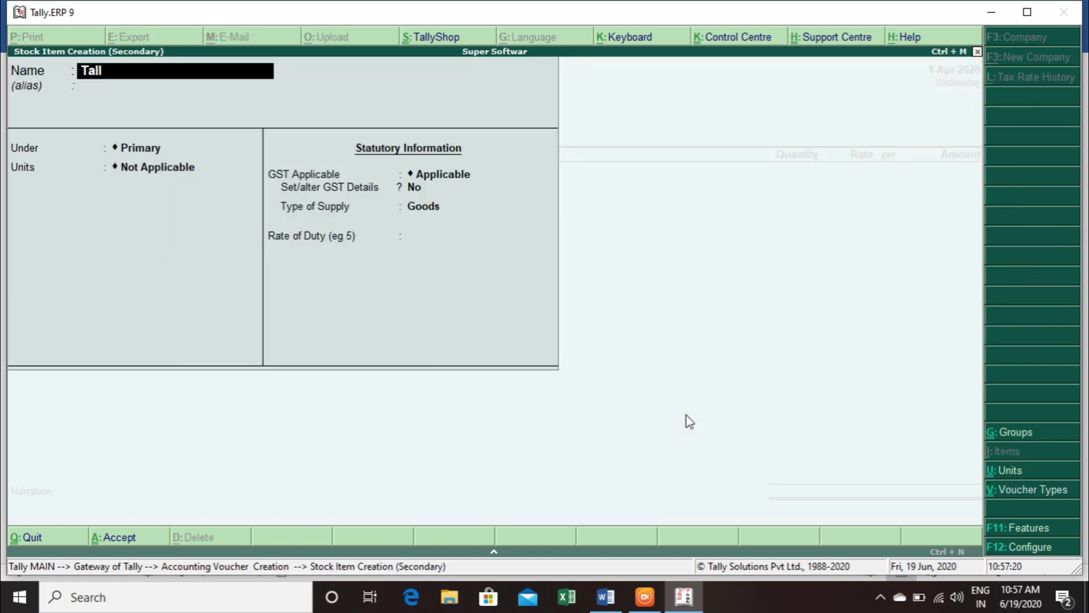
pyautogui.press('BackSpace')
pyautogui.write('y')
pyautogui.press('Return')
pyautogui.press('Return')
pyautogui.press('Down')
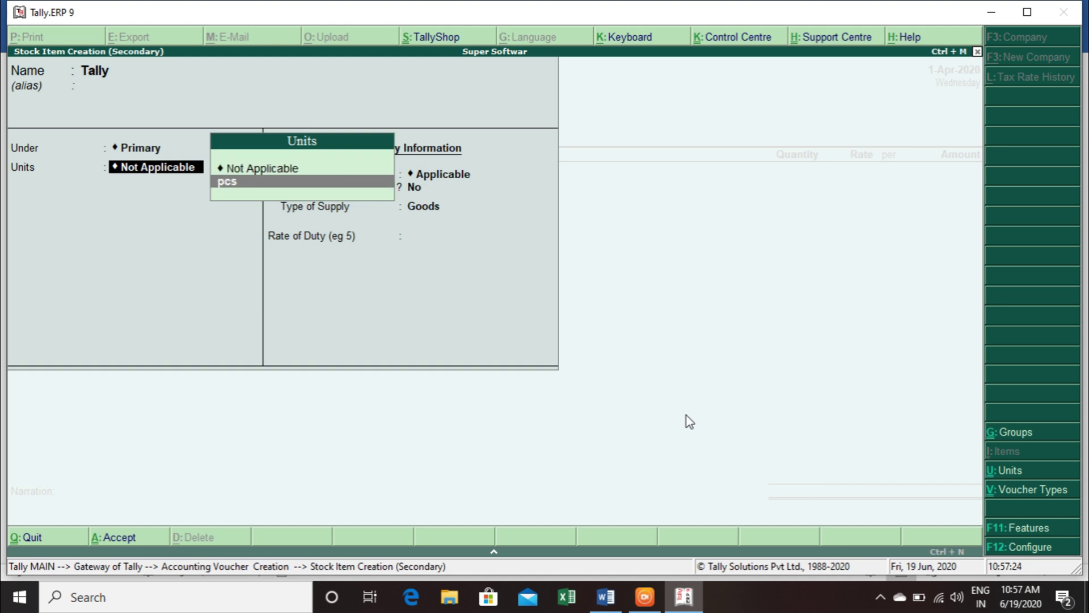
pyautogui.press('Return')
pyautogui.press('Return')
pyautogui.write('y')
pyautogui.press('Return')
# Describe the item as Tally in its GST details and copy HSN code 254632 from the Word exercise
pyautogui.write('Ta')
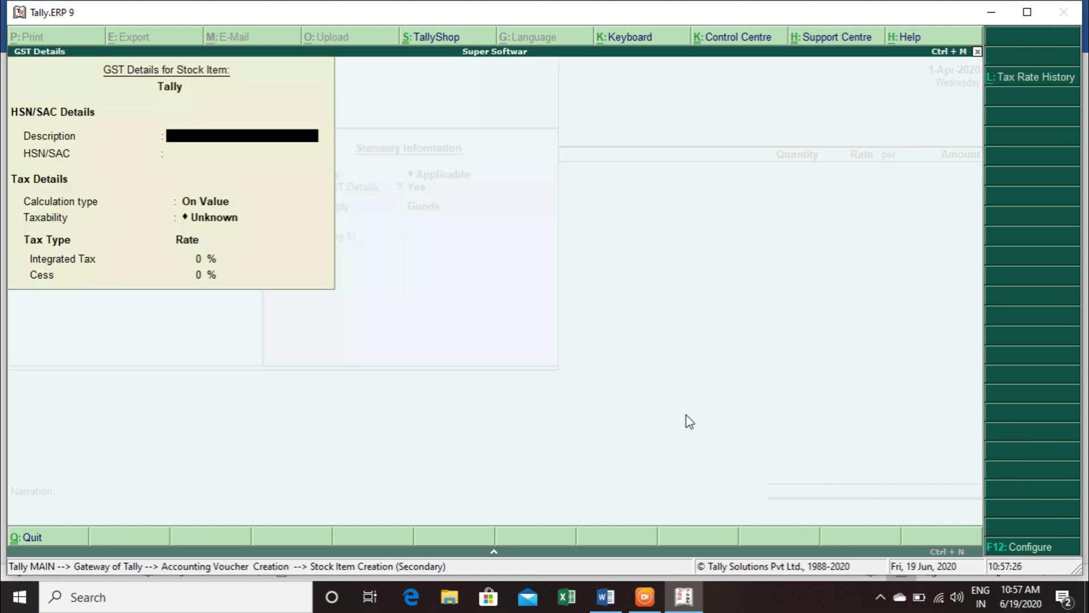
pyautogui.write('lly')
pyautogui.press('Return')
pyautogui.hotkey('alt', 'Tab')
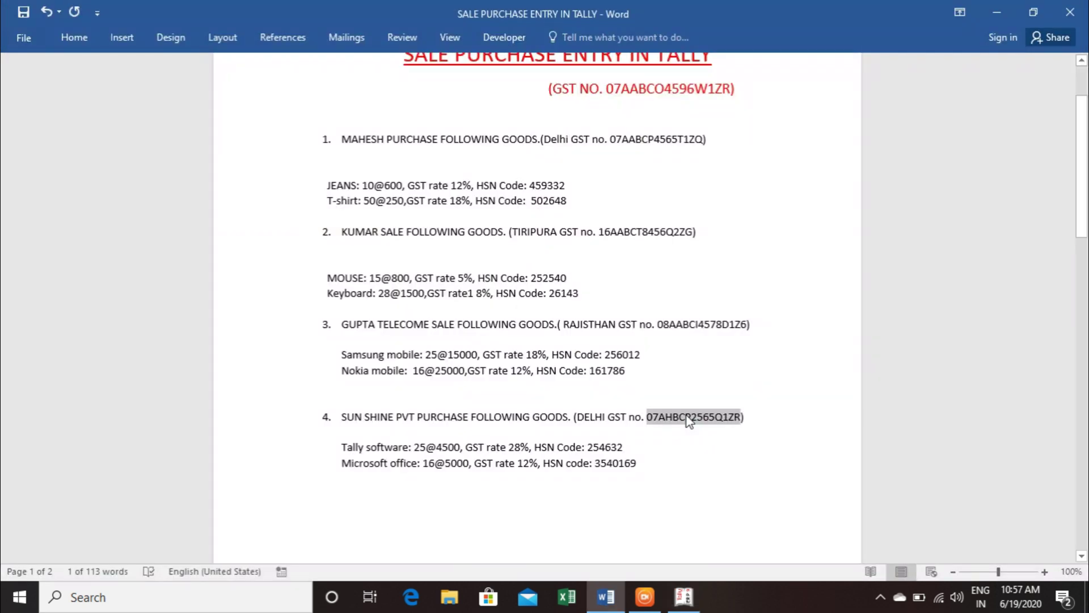
pyautogui.doubleClick(603, 447)
pyautogui.hotkey('ctrl', 'c')
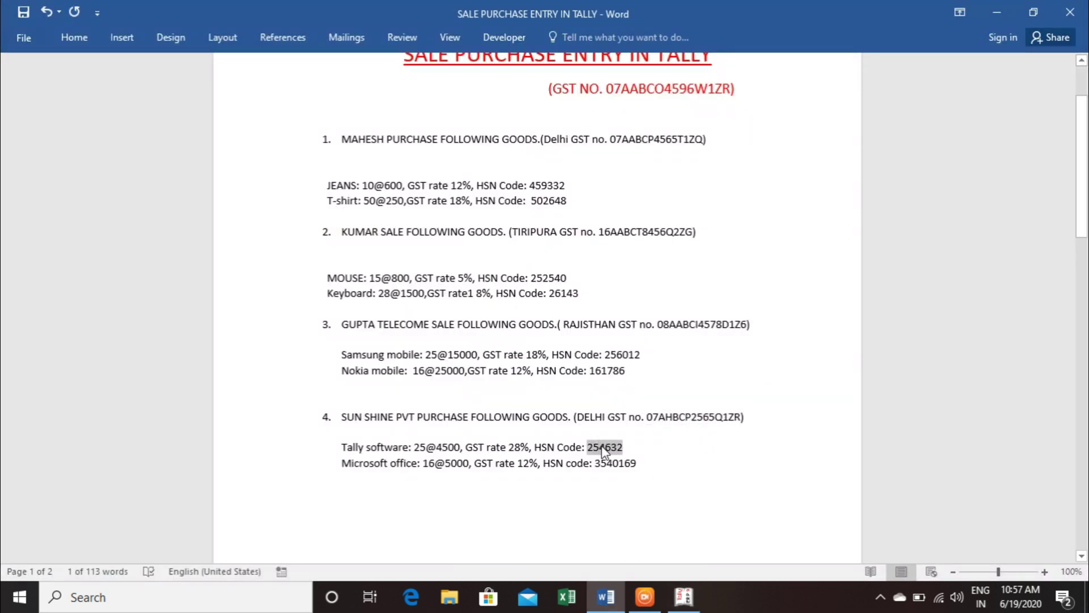
pyautogui.hotkey('alt', 'Tab')
pyautogui.hotkey('ctrl', 'v')
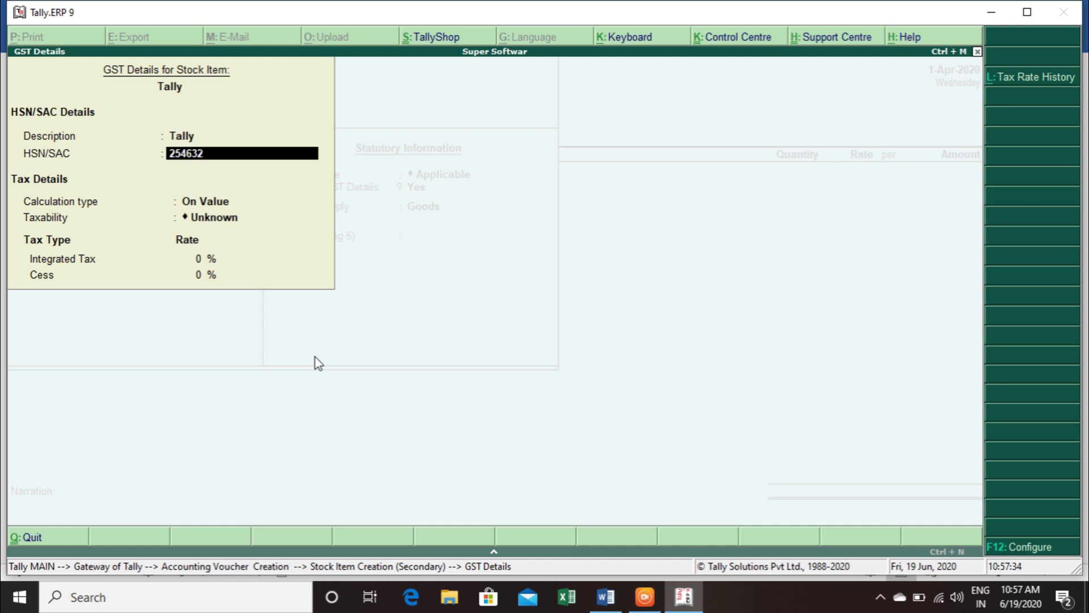
# Make the Tally item taxable on value with 28% integrated tax, per the Word exercise, and no cess
pyautogui.press('Return')
pyautogui.press('Return')
pyautogui.press('Down')
pyautogui.press('Down')
pyautogui.press('Down')
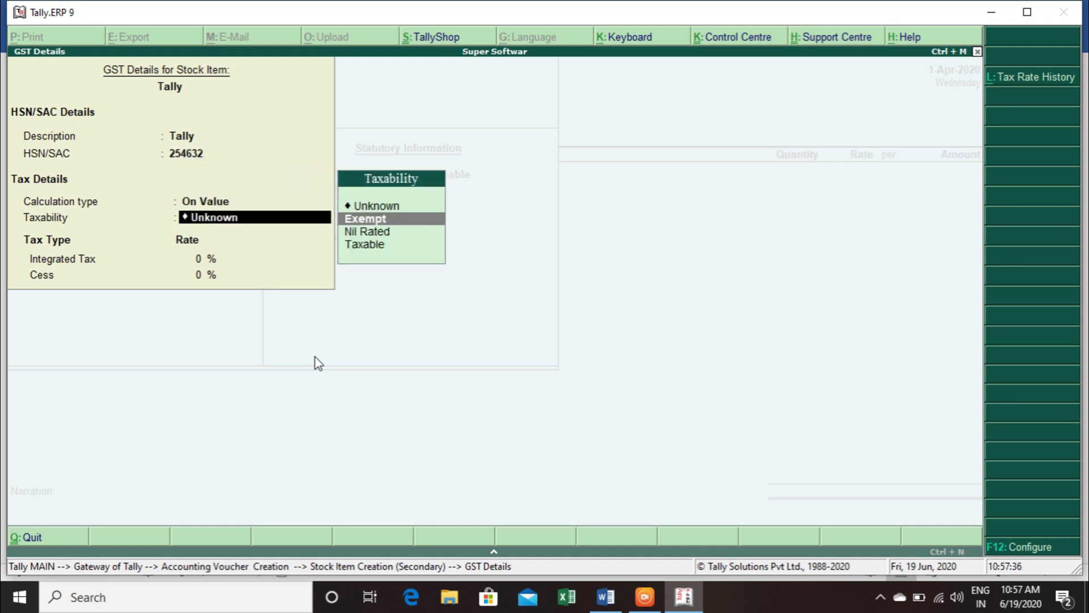
pyautogui.press('Return')
pyautogui.hotkey('alt', 'Tab')
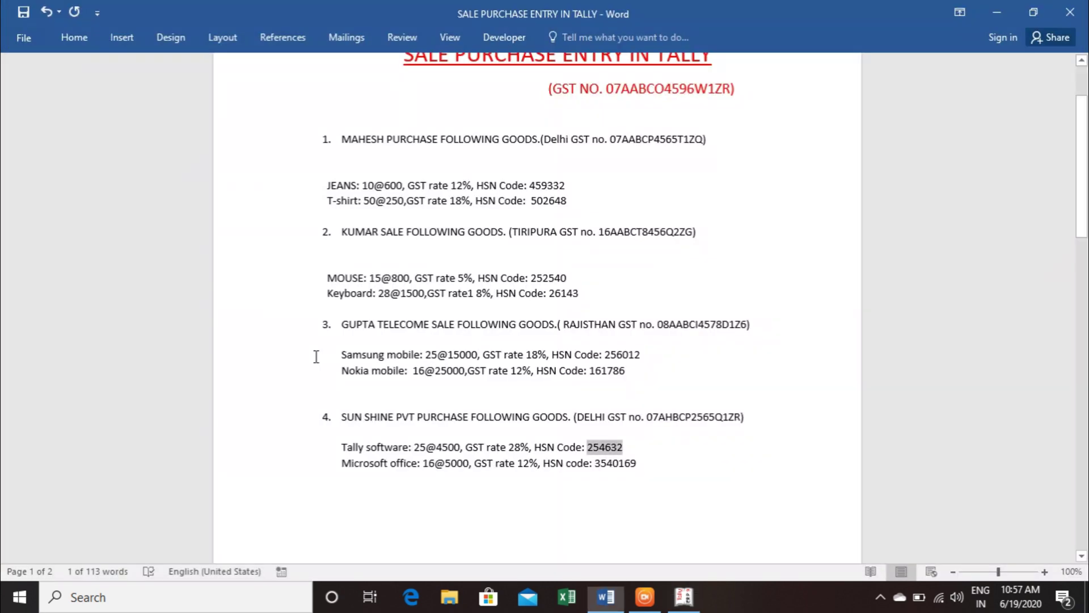
pyautogui.hotkey('alt', 'Tab')
pyautogui.write('28')
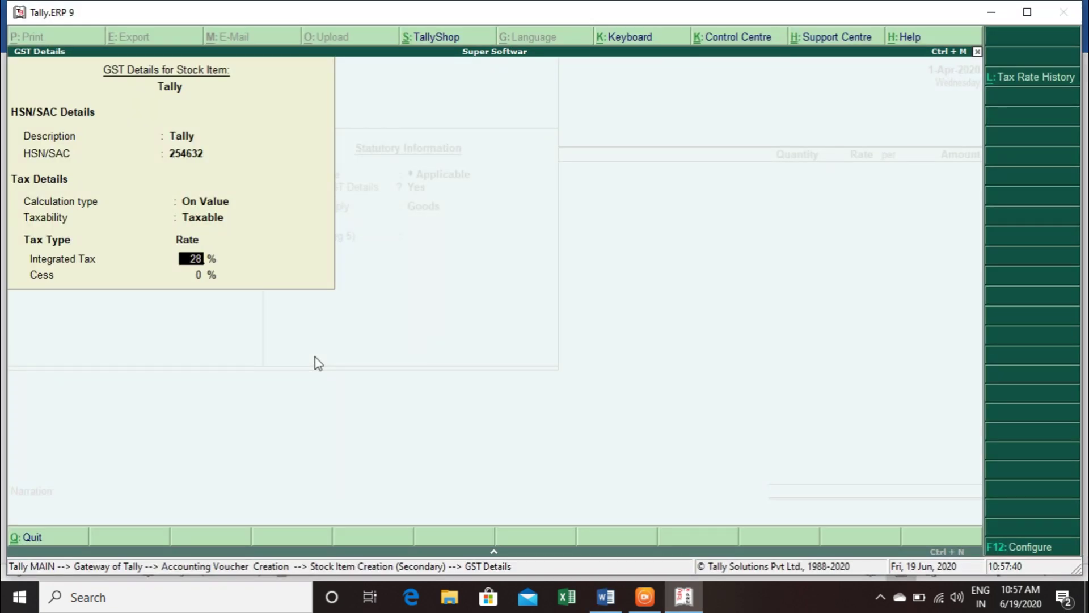
pyautogui.press('Return')
pyautogui.press('Return')
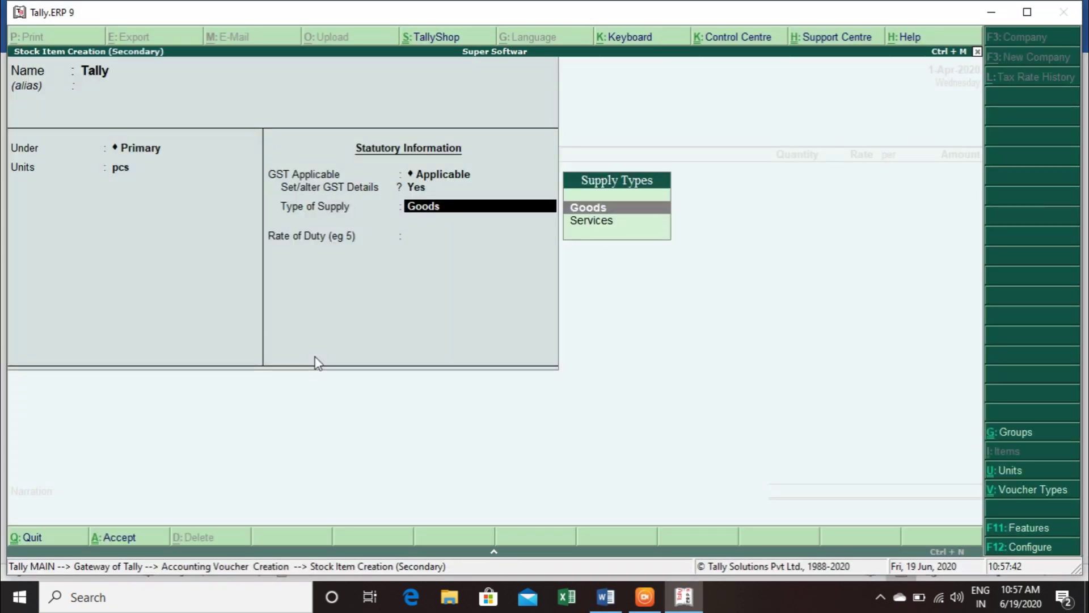
# Save the Tally stock item with supply type Goods and no rate of duty
pyautogui.press('Return')
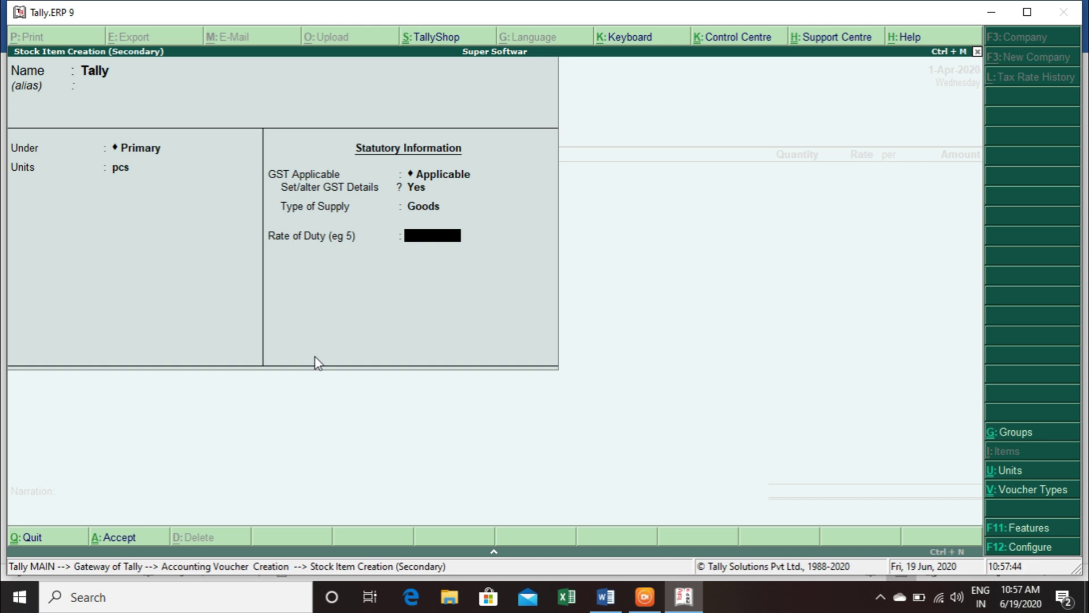
pyautogui.press('Return')
pyautogui.press('Return')
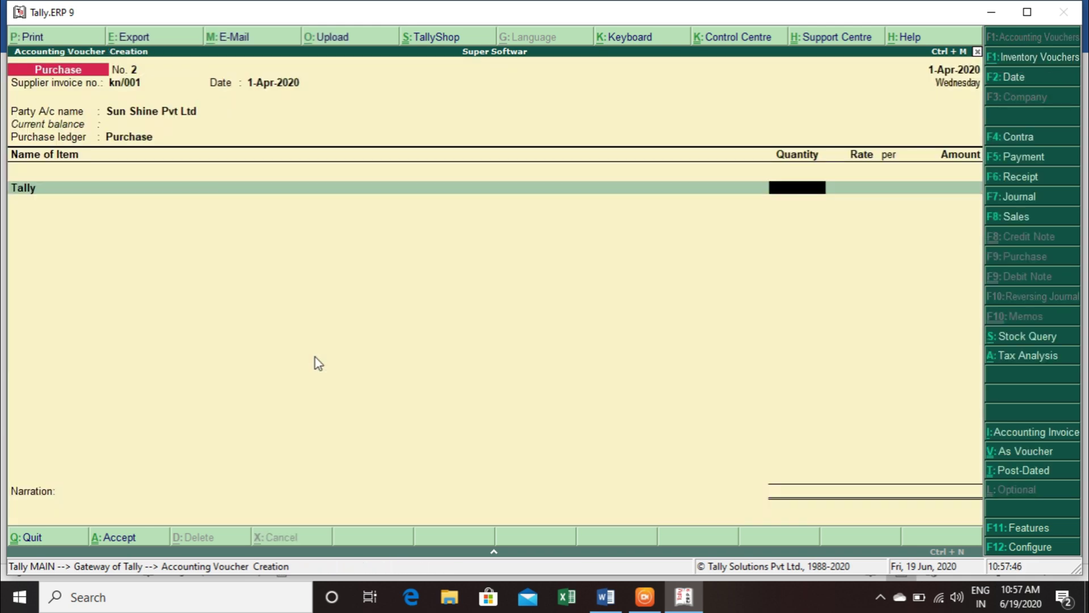
# Enter 24 pcs of Tally at a rate of 4,500 in the purchase voucher and accept the calculated amount
pyautogui.hotkey('alt', 'Tab')
pyautogui.hotkey('alt', 'Tab')
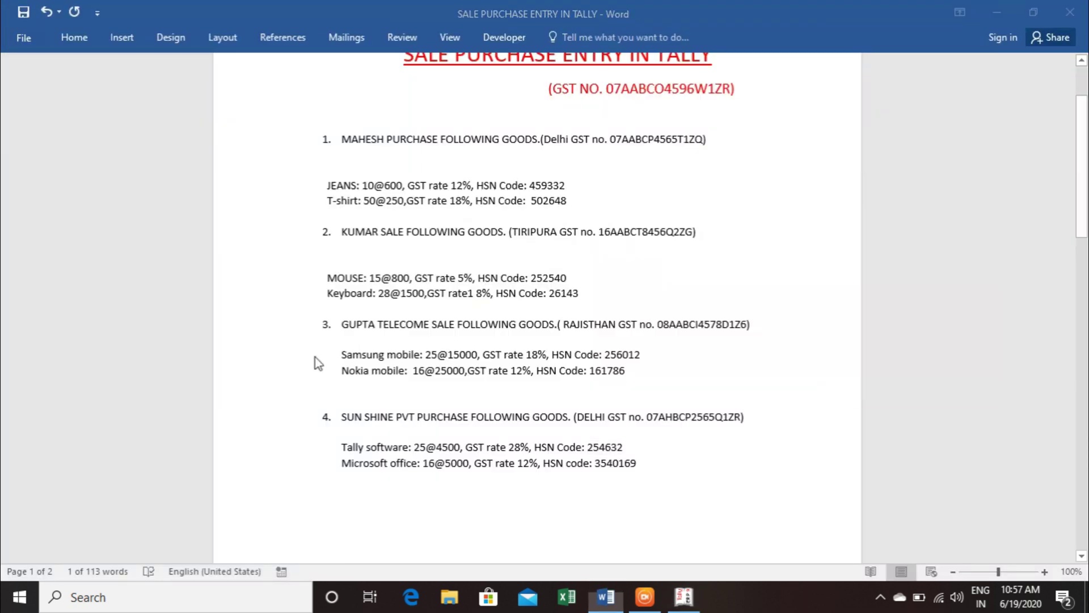
pyautogui.write('25')
pyautogui.hotkey('alt', 'Tab')
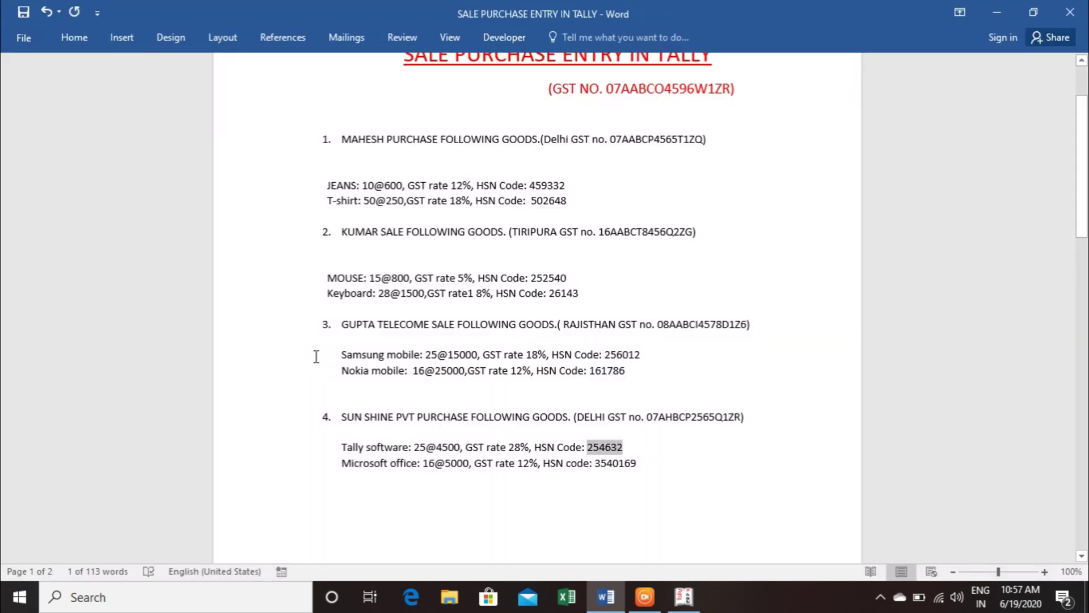
pyautogui.hotkey('alt', 'Tab')
pyautogui.press('Return')
pyautogui.write('4,500')
pyautogui.press('Return')
pyautogui.press('Return')
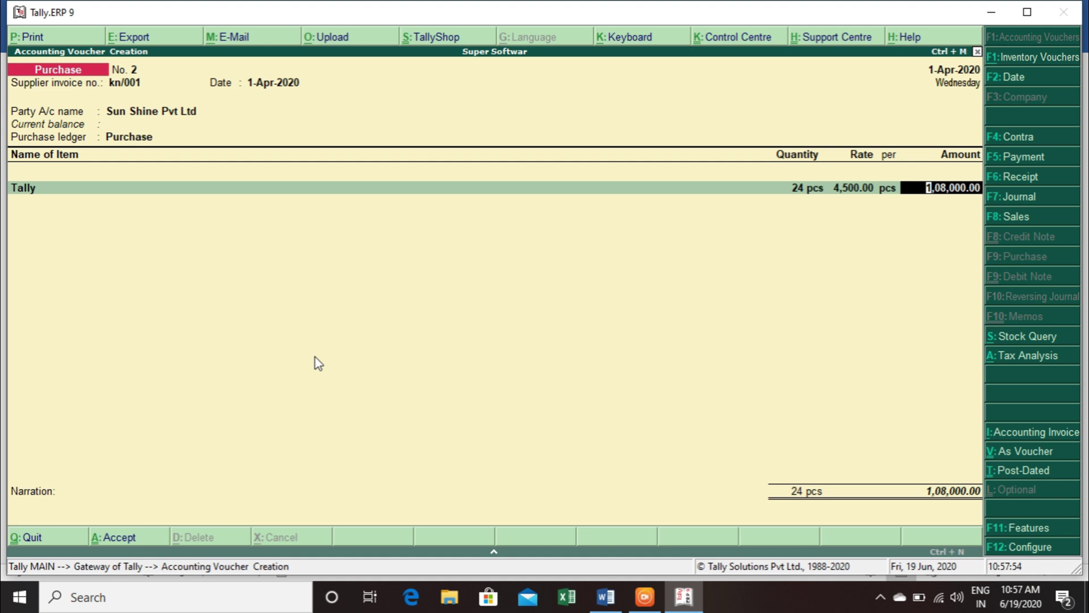
pyautogui.press('Return')
# Start a stock item named Microsoft Office under Primary, measured in pcs, with GST applicable and its GST details enabled
pyautogui.hotkey('alt', 'c')
pyautogui.write('Micr')
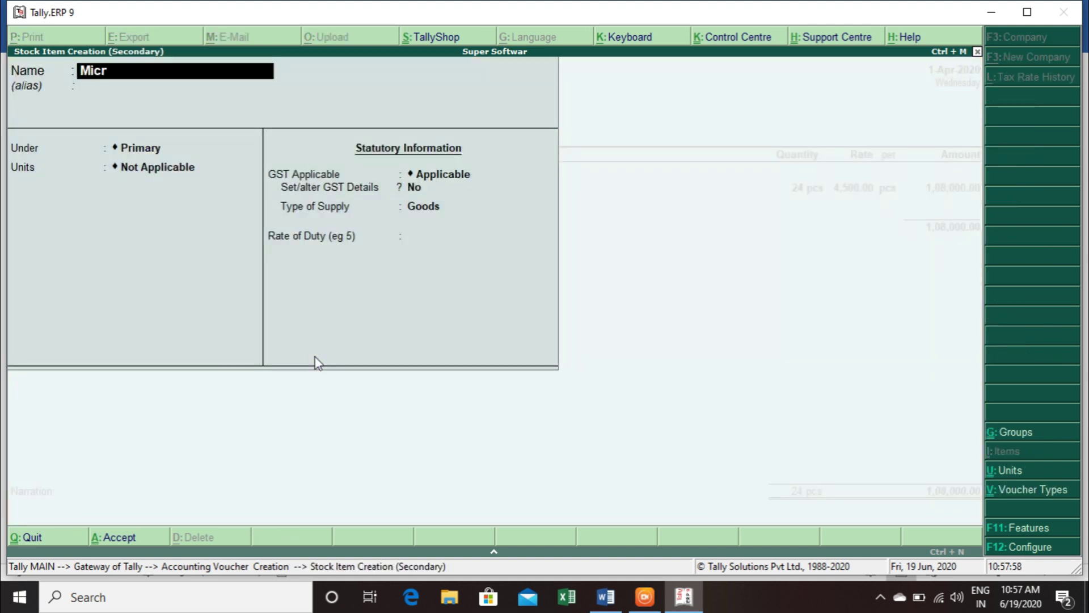
pyautogui.write('osoft office')
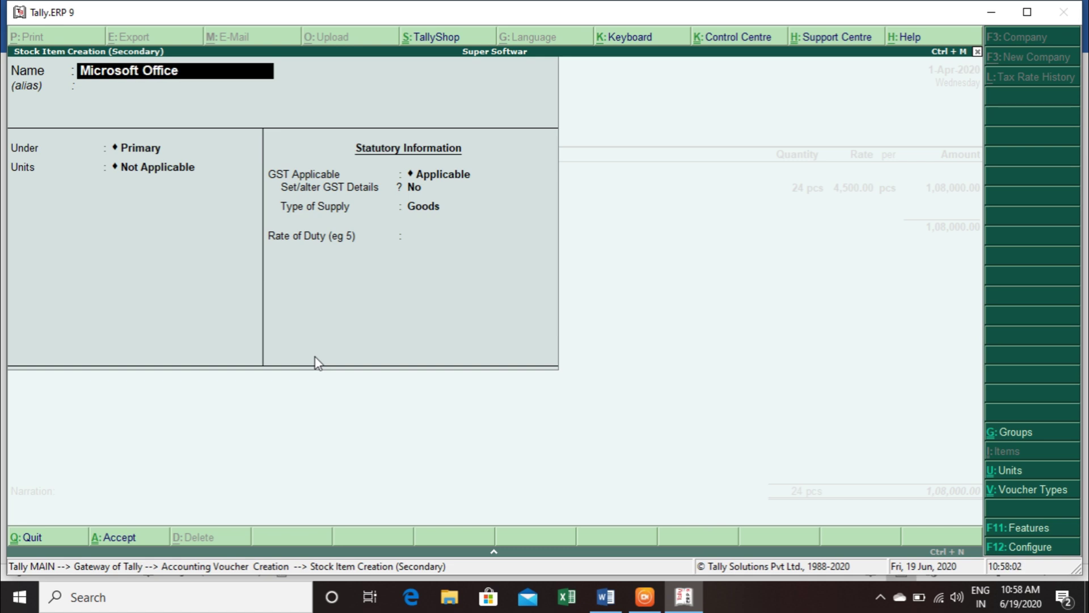
pyautogui.press('Return')
pyautogui.press('Return')
pyautogui.press('Return')
pyautogui.press('Down')
pyautogui.press('Return')
pyautogui.press('Return')
pyautogui.write('y')
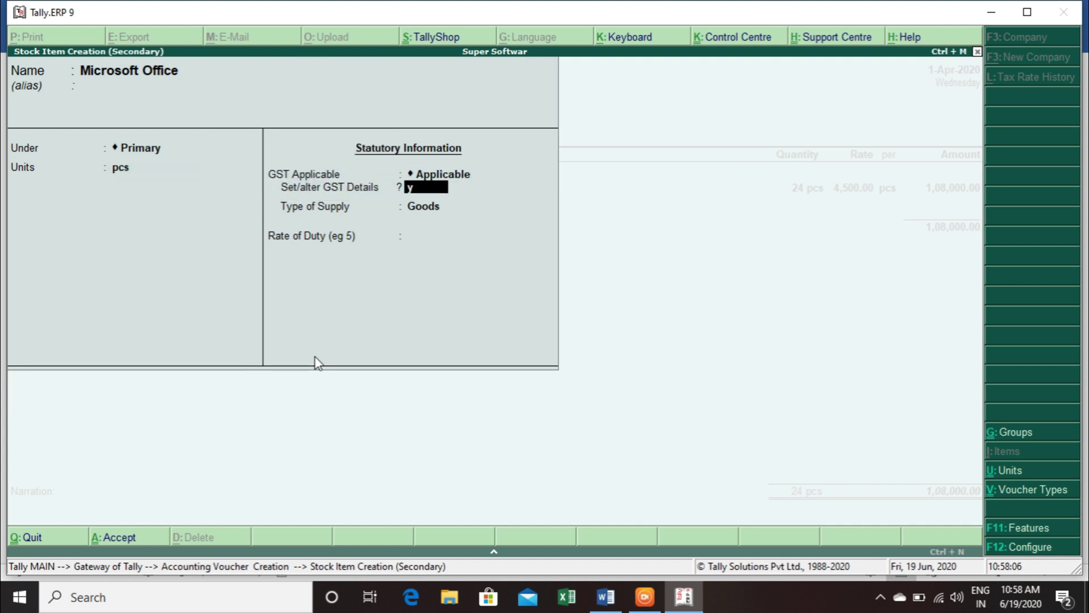
# Describe the item as Microsoft Office in its GST details and copy HSN code 3540169 from the Word exercise
pyautogui.write('Mic')
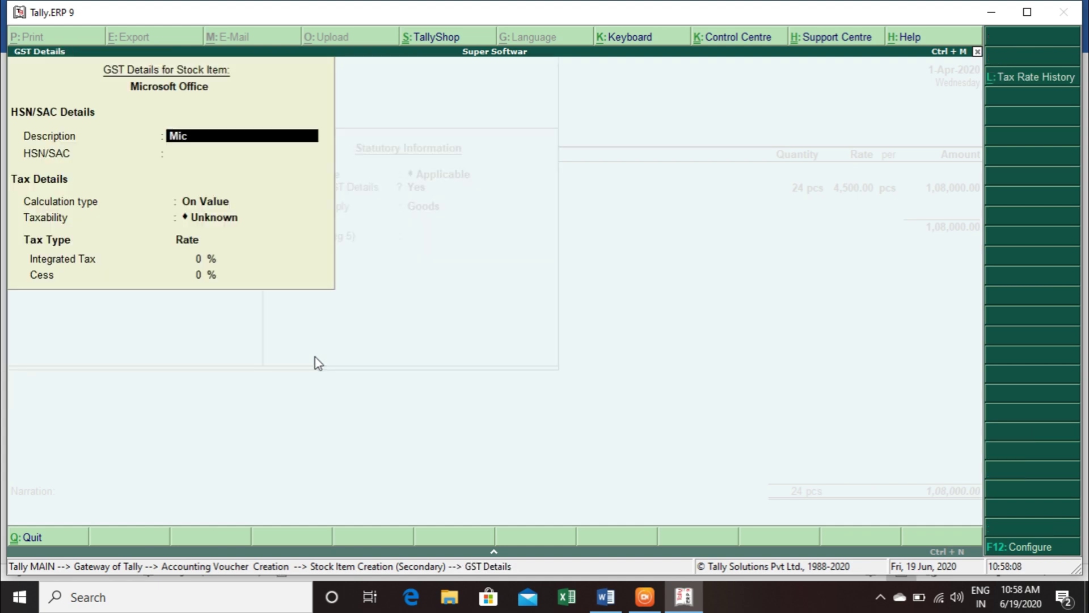
pyautogui.write('rosoft Office')
pyautogui.press('Return')
pyautogui.press('Return')
pyautogui.press('BackSpace')
pyautogui.hotkey('alt', 'Tab')
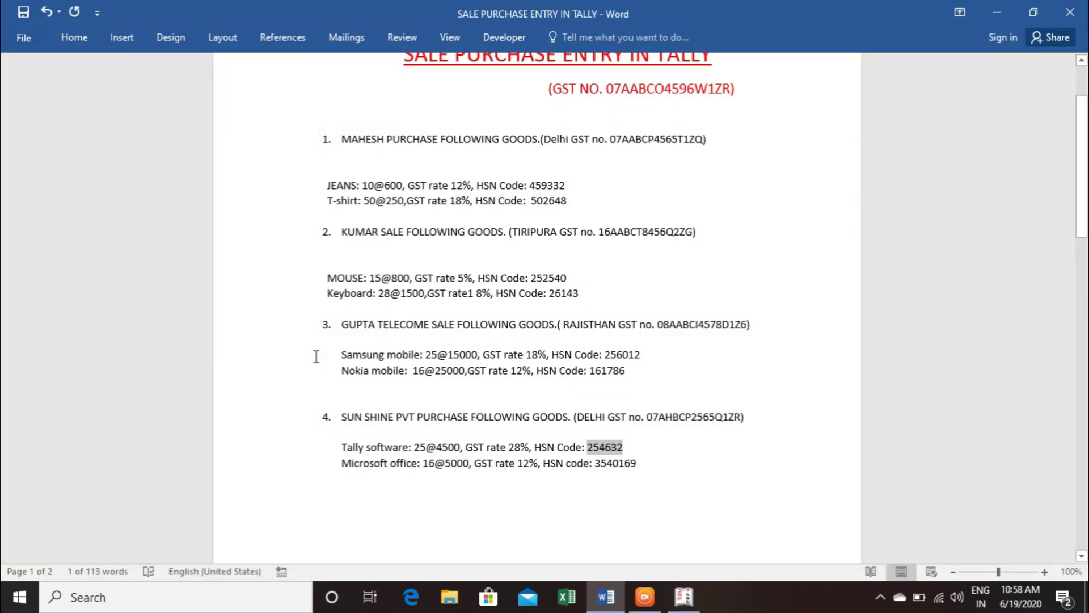
pyautogui.doubleClick(628, 463)
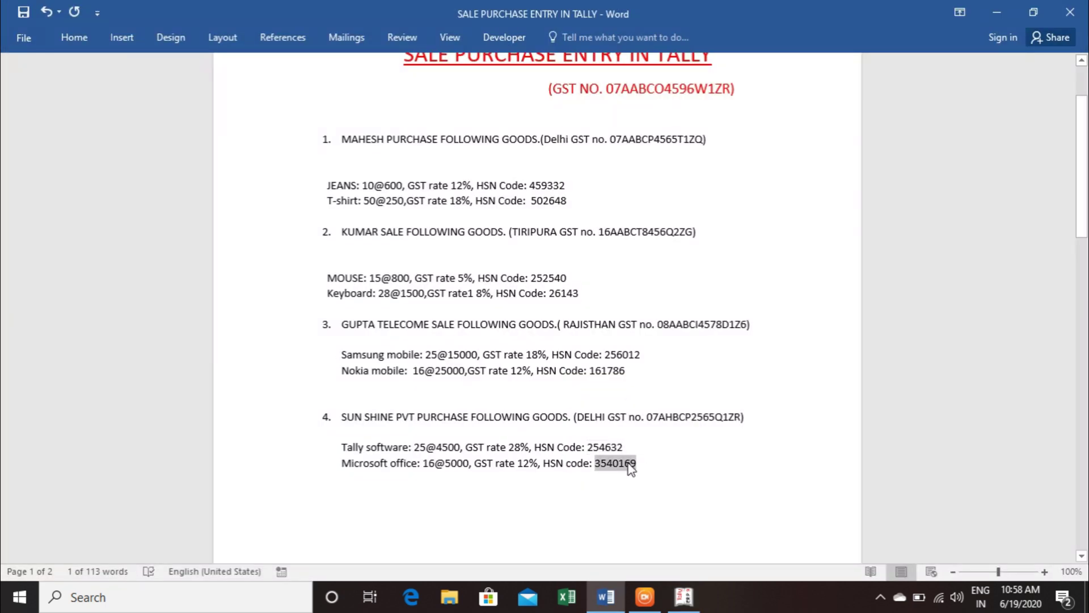
pyautogui.hotkey('ctrl', 'c')
pyautogui.hotkey('alt', 'Tab')
pyautogui.hotkey('ctrl', 'alt', 'v')
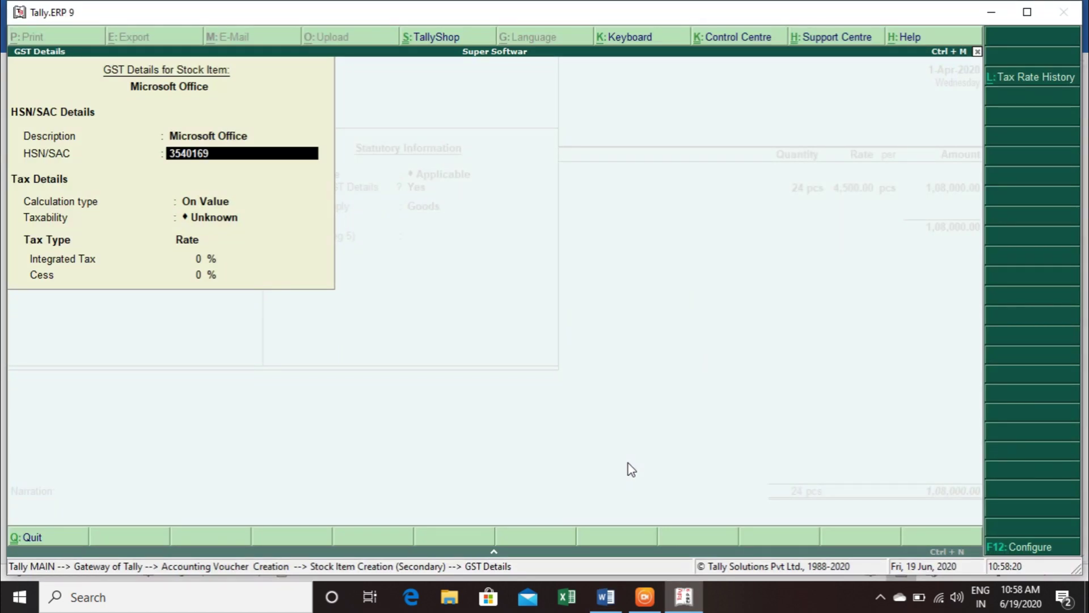
# Make the Microsoft Office item taxable on value with 12% integrated tax, per the Word exercise, and no cess
pyautogui.press('Return')
pyautogui.press('Return')
pyautogui.press('Down')
pyautogui.press('Down')
pyautogui.press('Down')
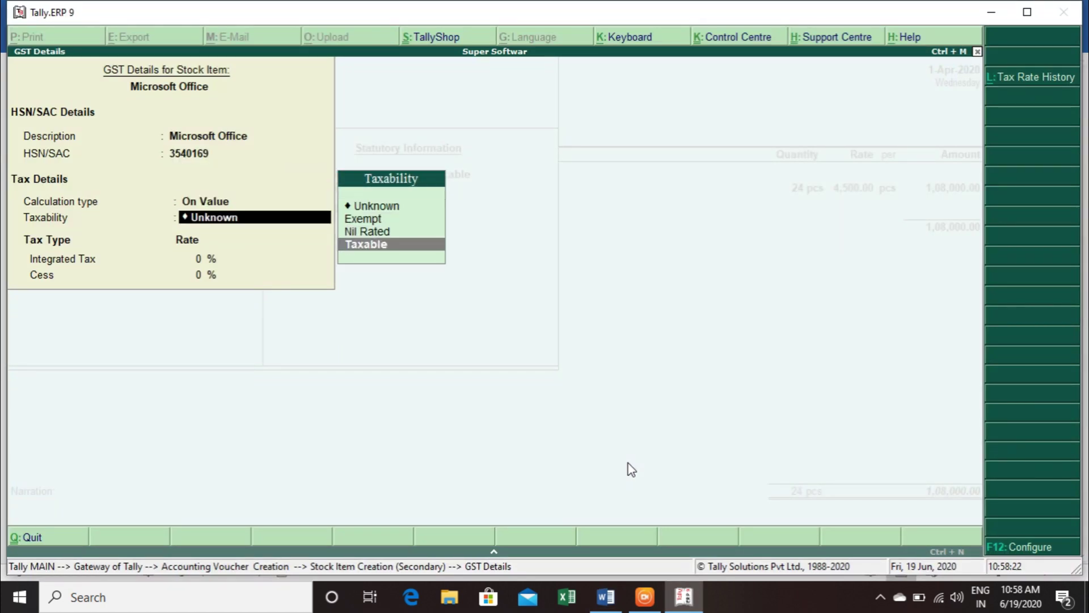
pyautogui.press('Return')
pyautogui.hotkey('alt', 'Tab')
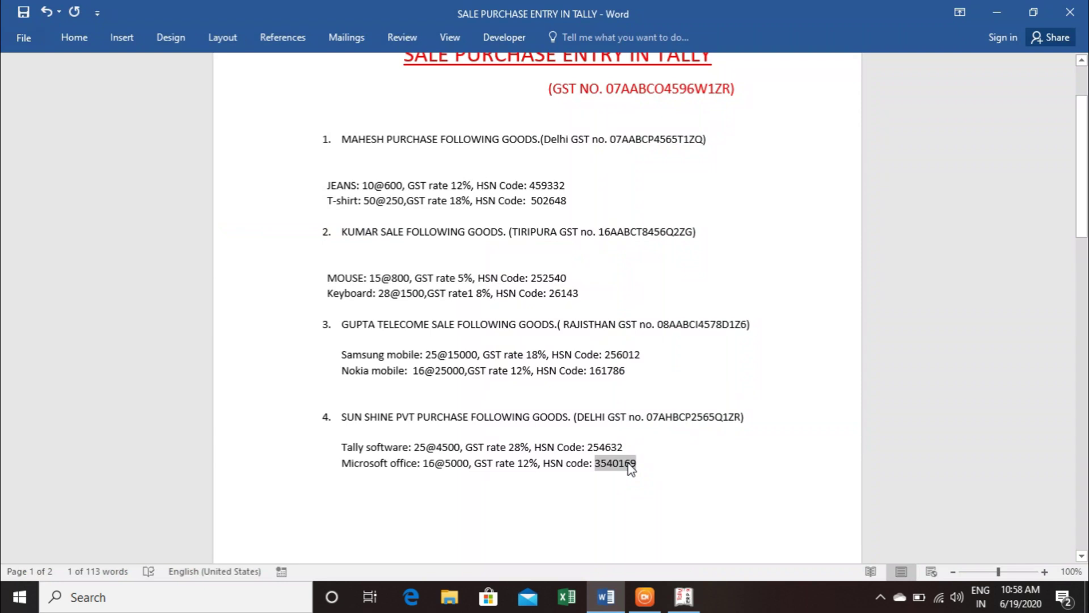
pyautogui.hotkey('alt', 'Tab')
pyautogui.write('12')
pyautogui.press('Return')
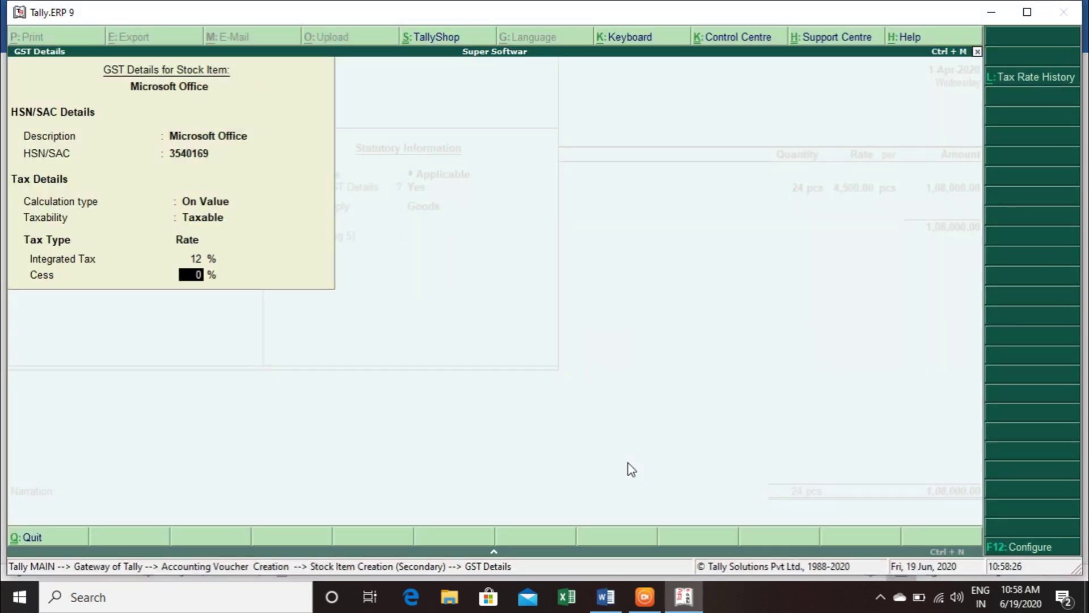
pyautogui.press('Return')
# Save the Microsoft Office stock item with supply type Goods and no rate of duty
pyautogui.press('Return')
pyautogui.press('Return')
pyautogui.press('Return')
# Enter 16 pcs of Microsoft Office at a rate of 5,000 in the purchase voucher and accept the calculated amount
pyautogui.hotkey('alt', 'Tab')
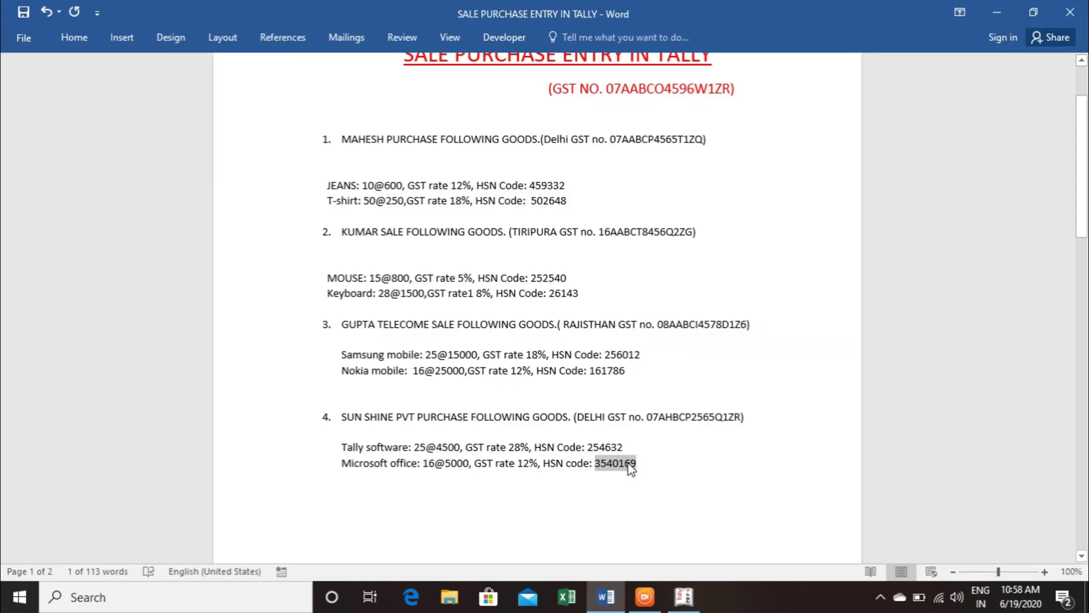
pyautogui.hotkey('alt', 'Tab')
pyautogui.write('15')
pyautogui.press('Return')
pyautogui.press('BackSpace')
pyautogui.write('16')
pyautogui.press('Return')
pyautogui.write('5000')
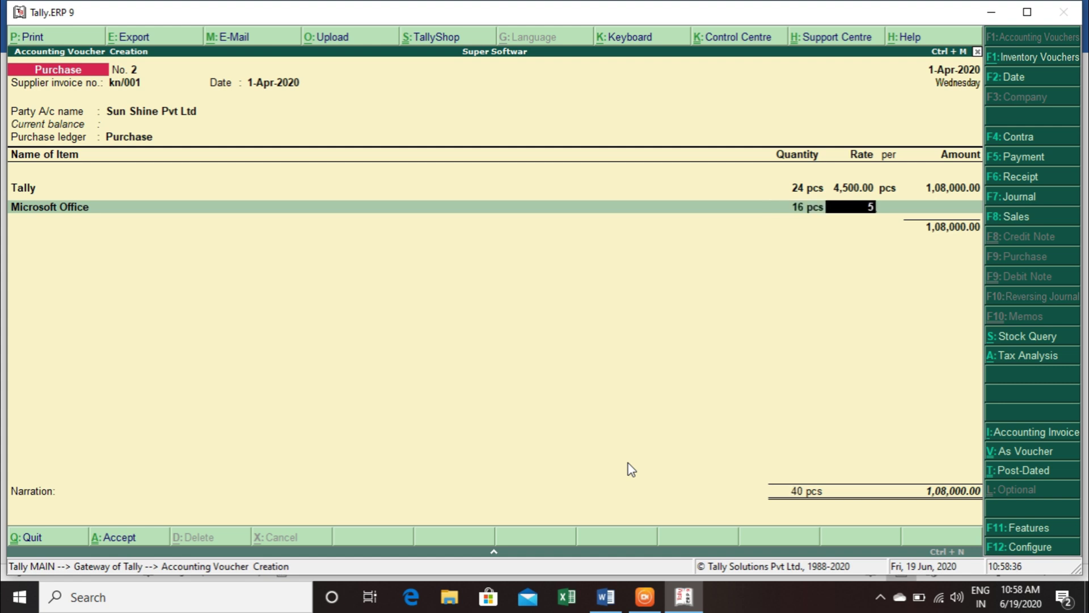
pyautogui.press('Return')
pyautogui.press('Return')
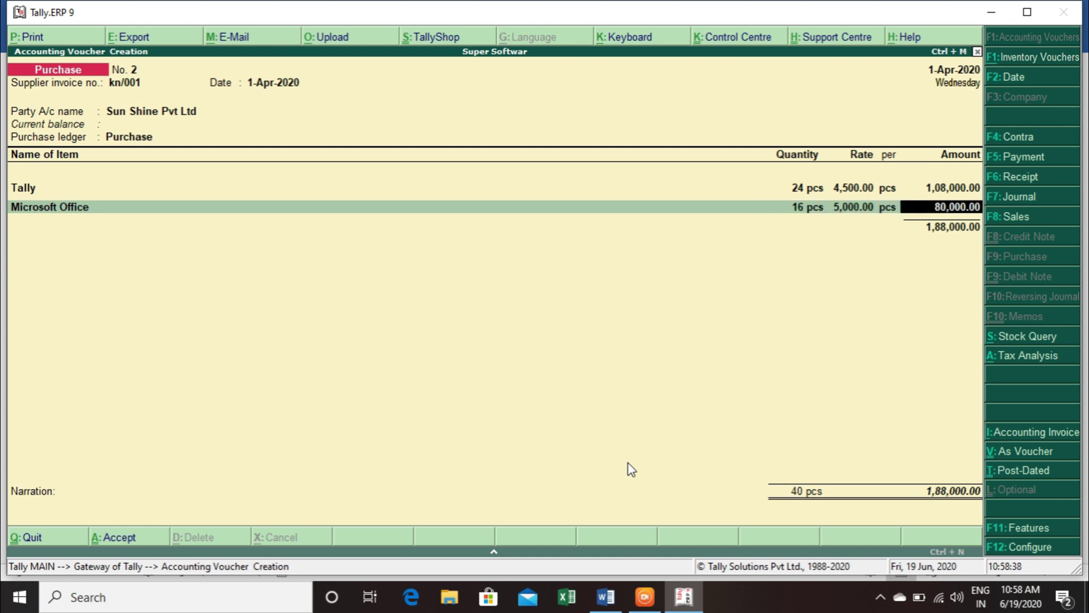
pyautogui.press('Return')
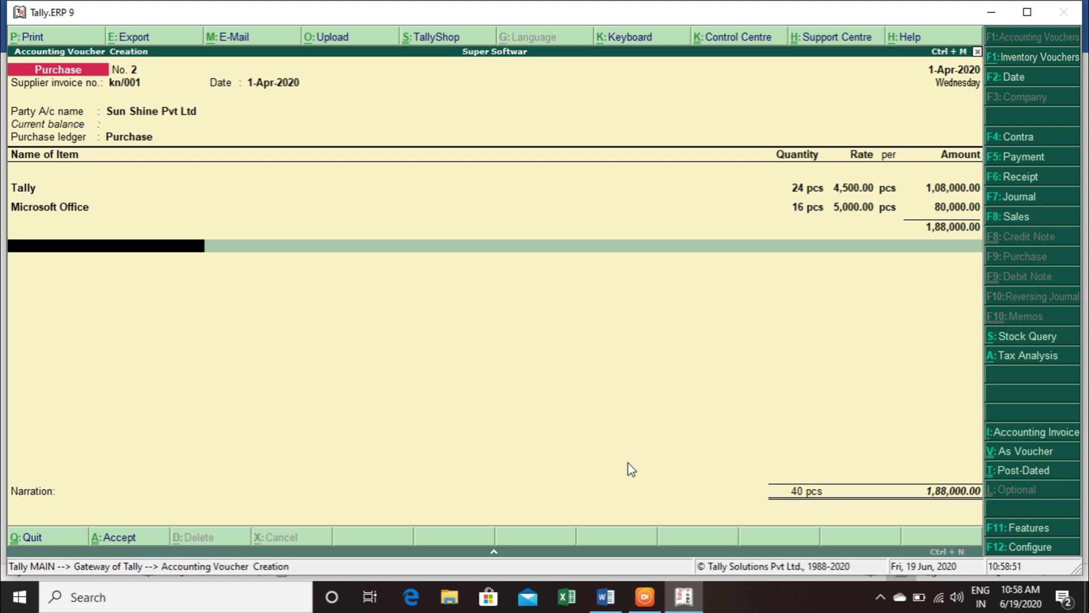
# Add the Cgst and Sgst ledgers with their calculated amounts to the Sun Shine Pvt Ltd purchase voucher and save it
pyautogui.write('Cg')
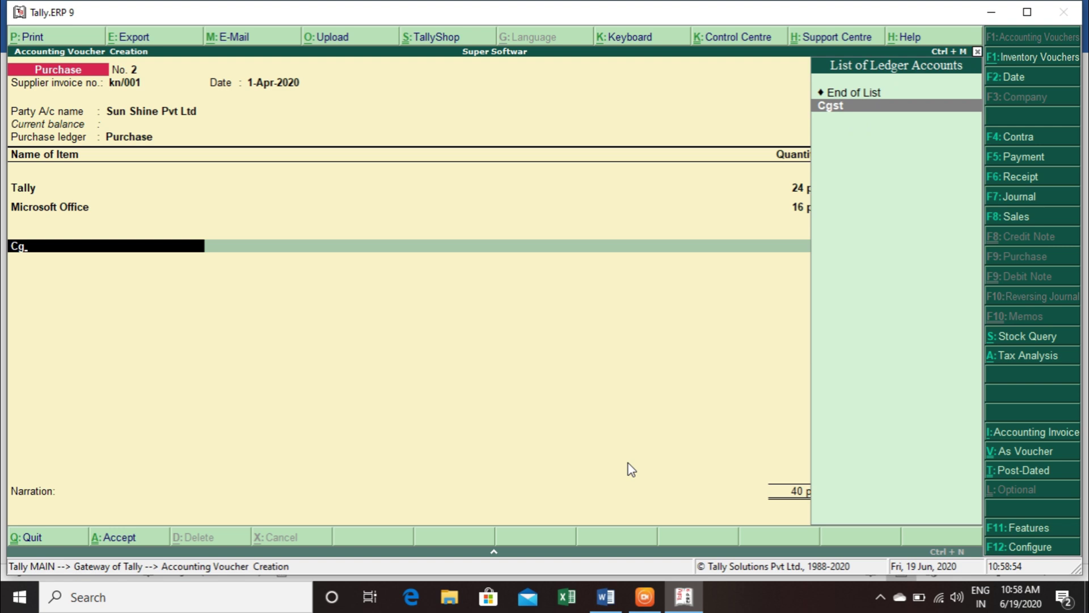
pyautogui.press('Return')
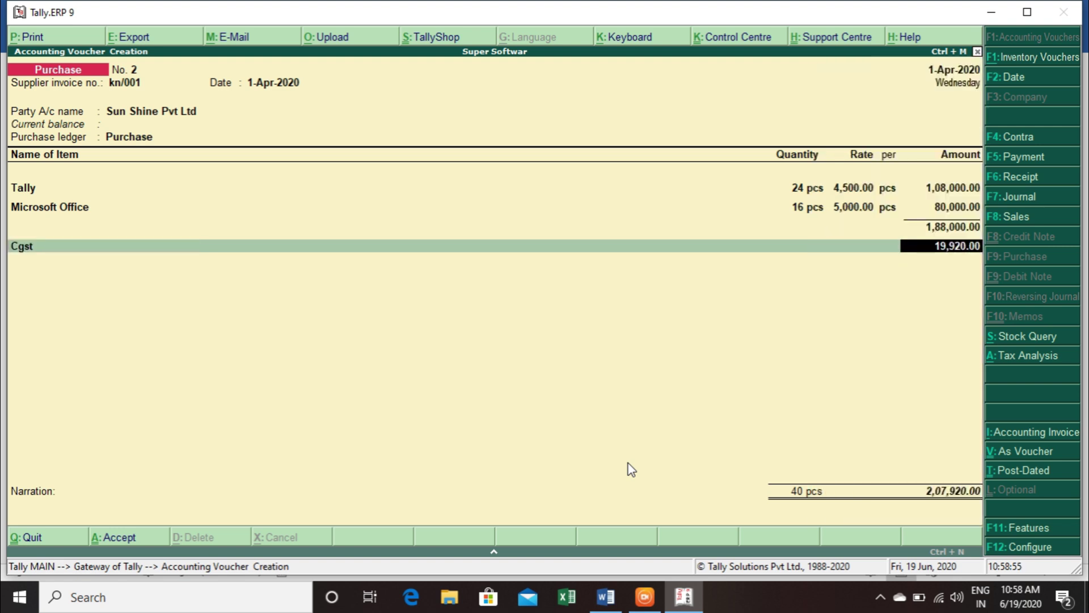
pyautogui.press('Return')
pyautogui.write('Sg')
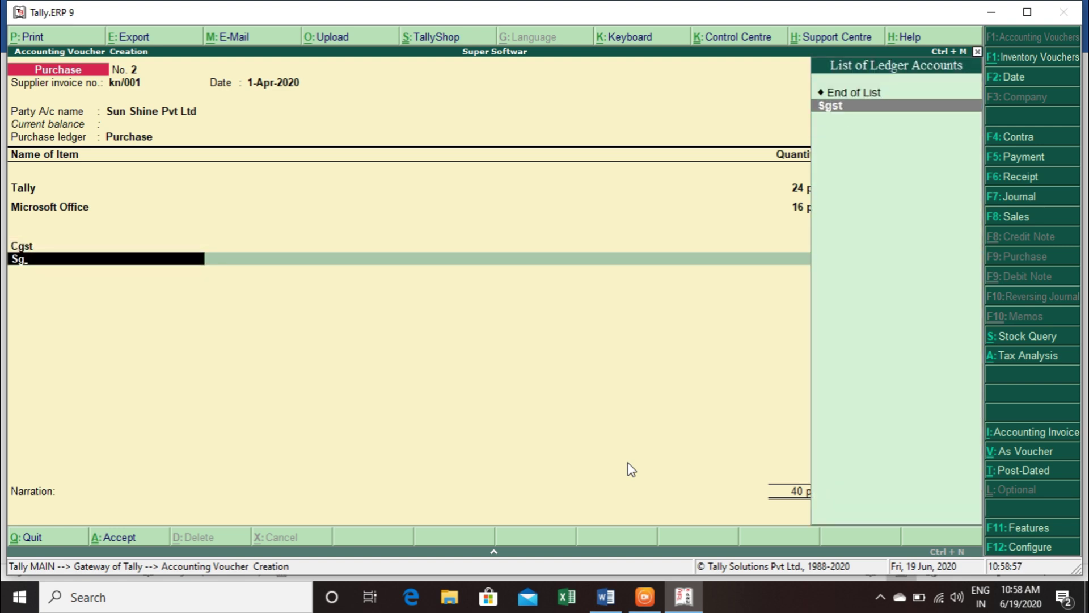
pyautogui.press('Return')
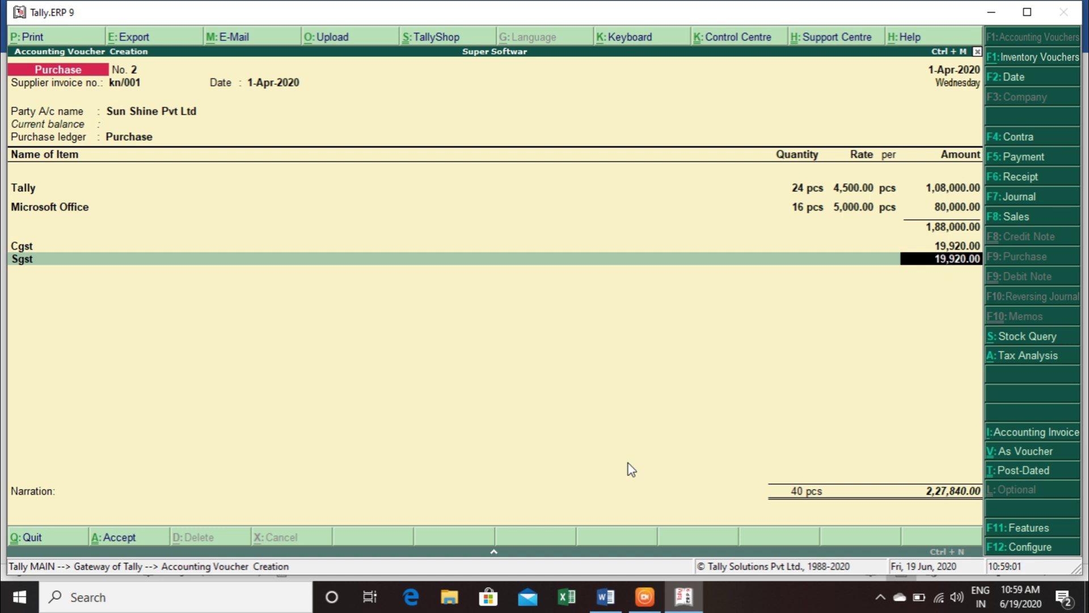
pyautogui.press('Return')
pyautogui.press('Return')
pyautogui.press('Return')
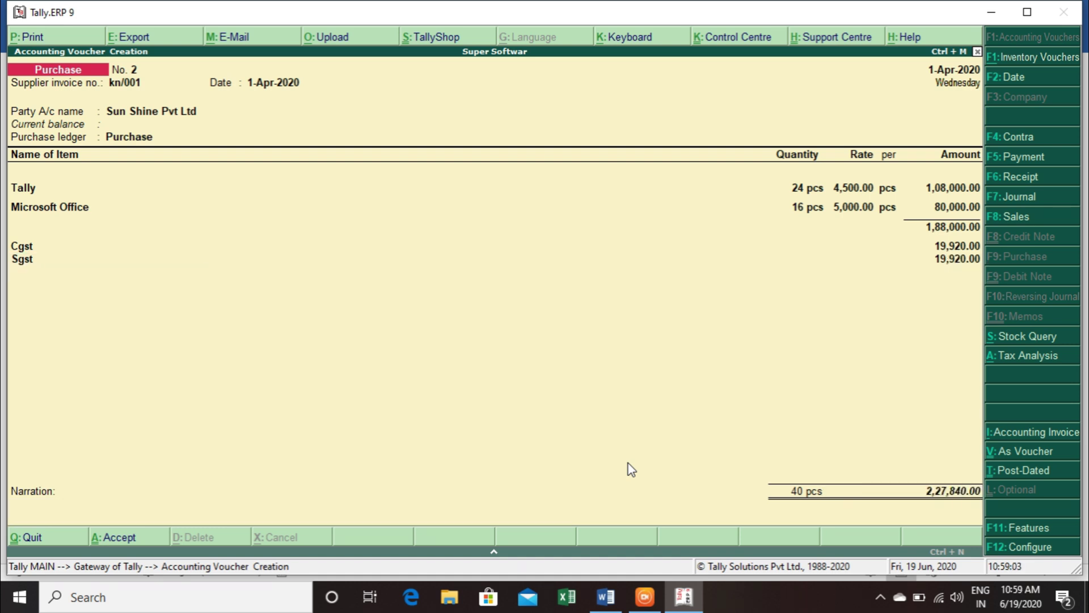
pyautogui.press('Return')
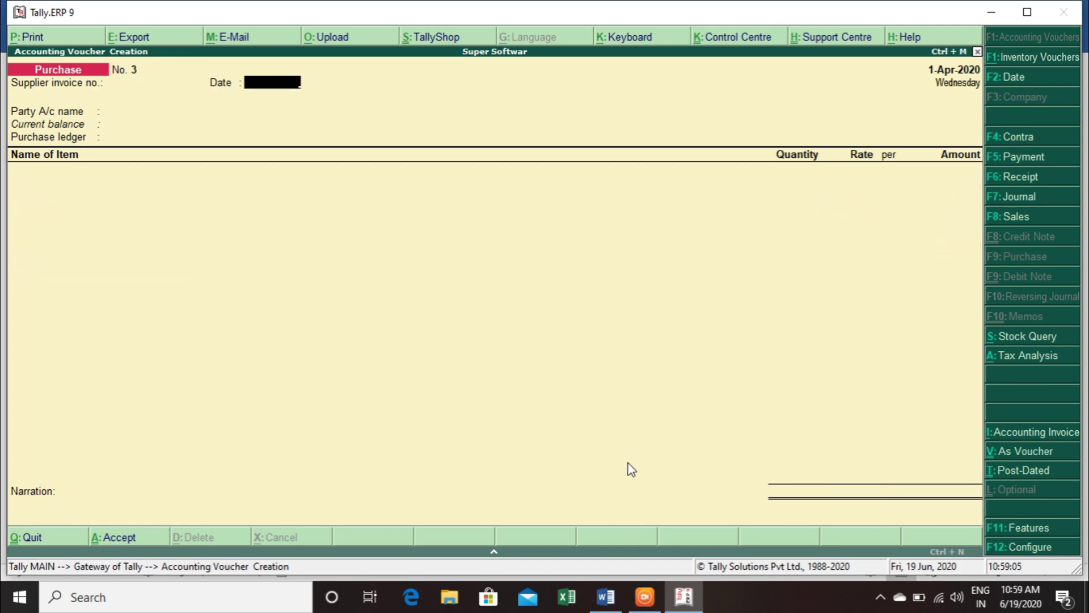
# Check the Word exercise for remaining transactions, leave voucher entry and review the company's Balance Sheet
pyautogui.hotkey('alt', 'Tab')
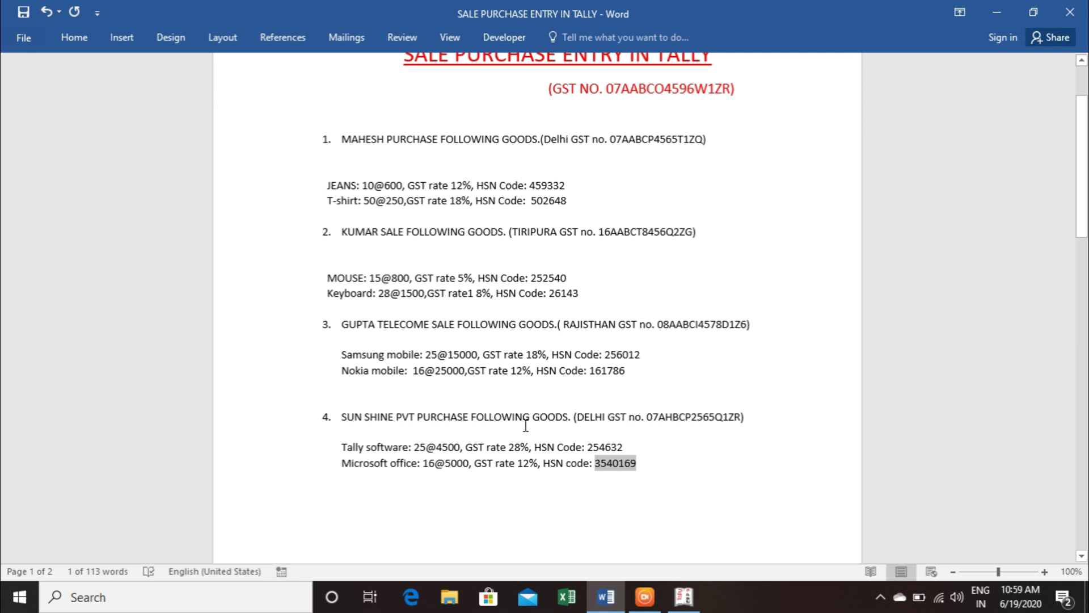
pyautogui.hotkey('alt', 'Tab')
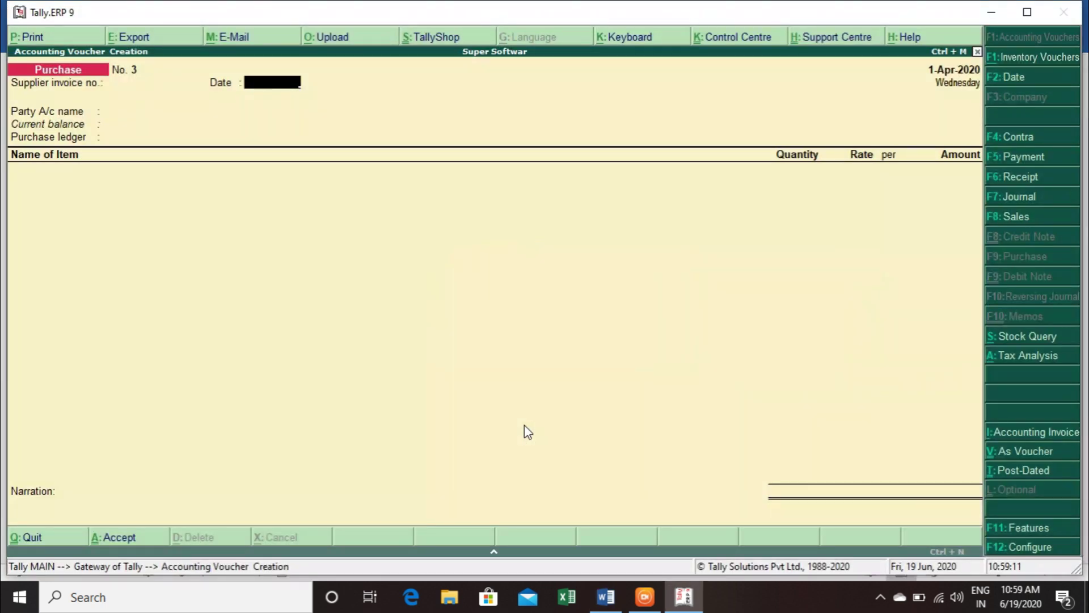
pyautogui.press('Escape')
pyautogui.press('y')
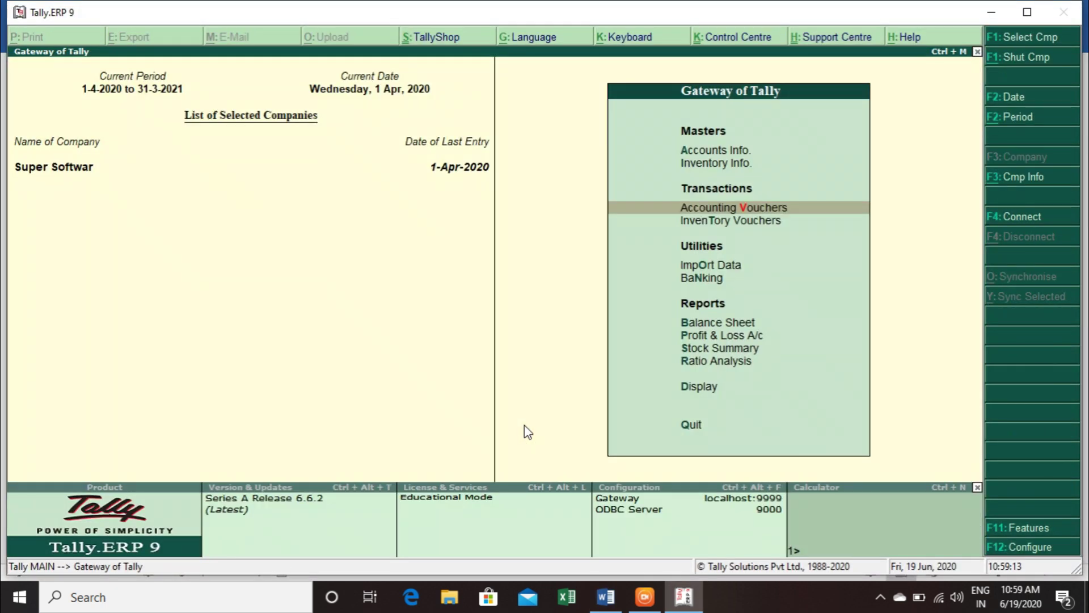
pyautogui.press('b')
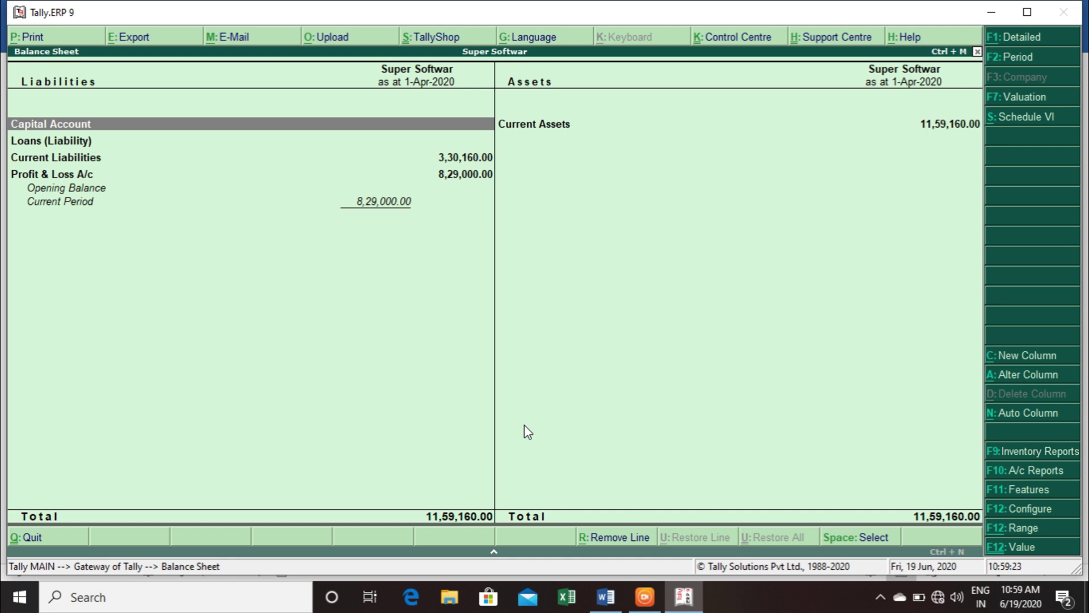
pyautogui.press('Escape')
pyautogui.press('Escape')
pyautogui.press('Escape')
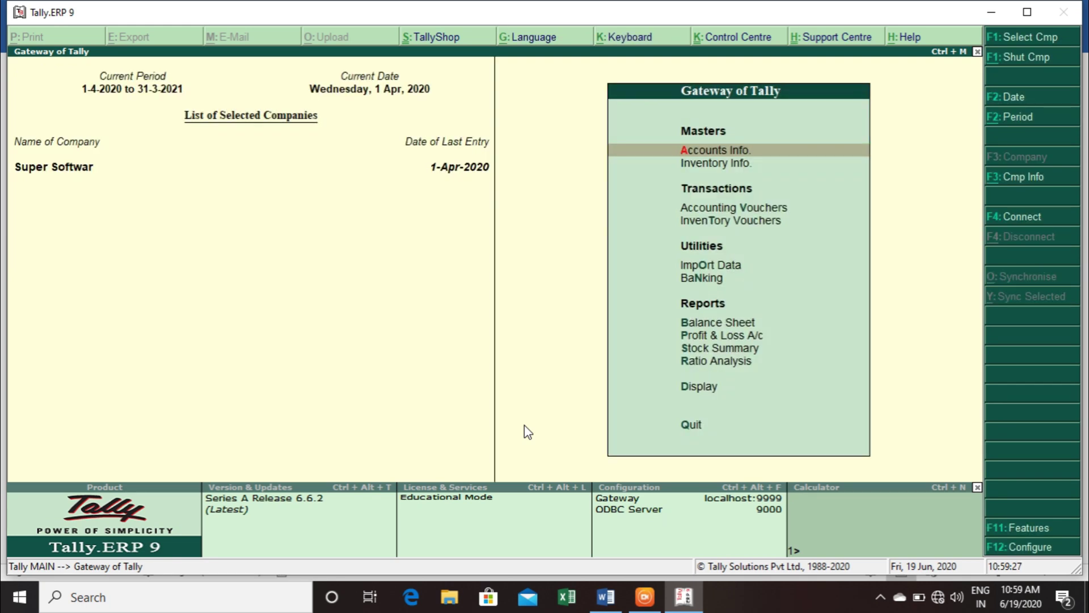
# Open the GSTR-1 report and list the individual vouchers with incomplete or mismatched information
pyautogui.press('d')
pyautogui.press('u')
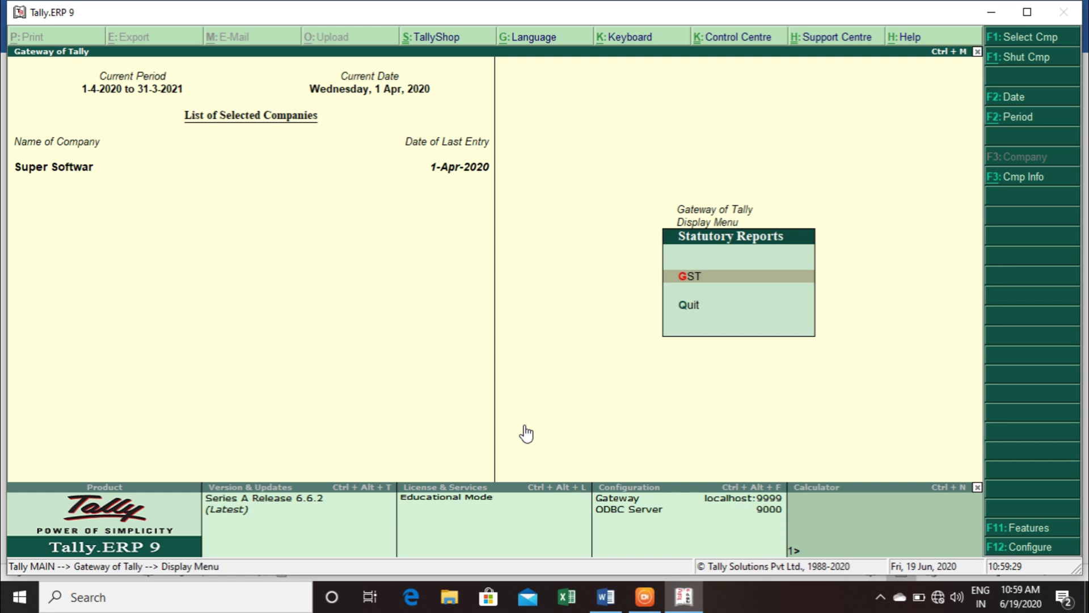
pyautogui.press('Return')
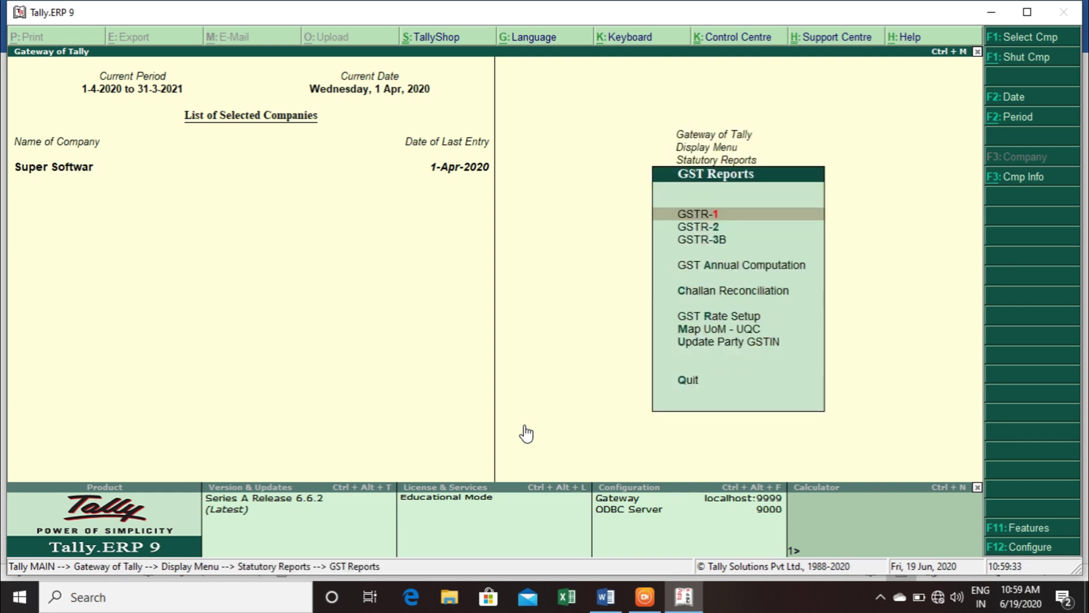
pyautogui.press('Return')
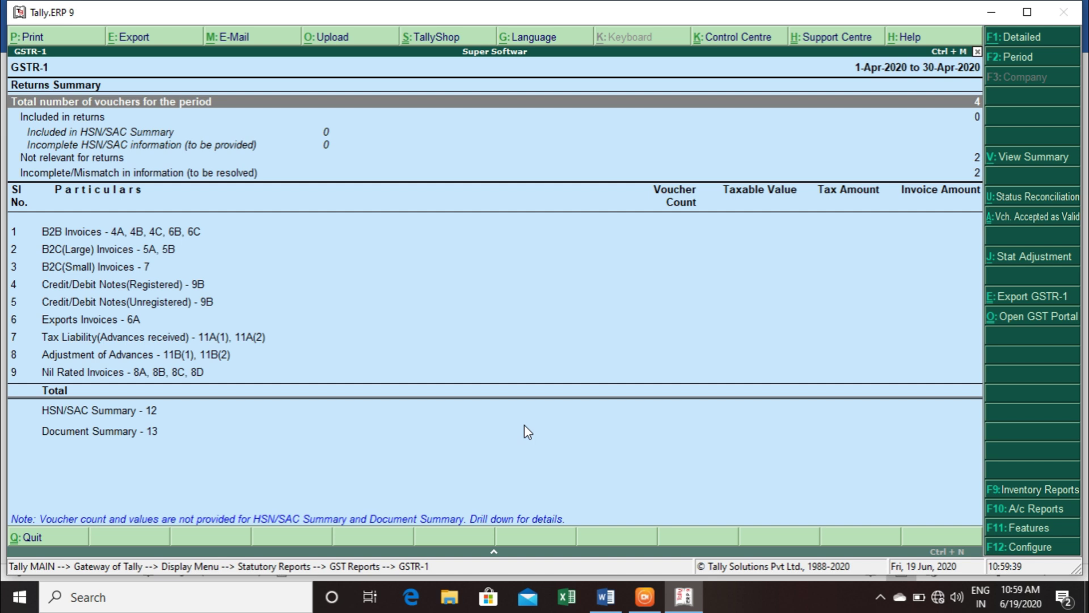
pyautogui.press('Down')
pyautogui.press('Down')
pyautogui.press('Down')
pyautogui.press('Down')
pyautogui.press('Down')
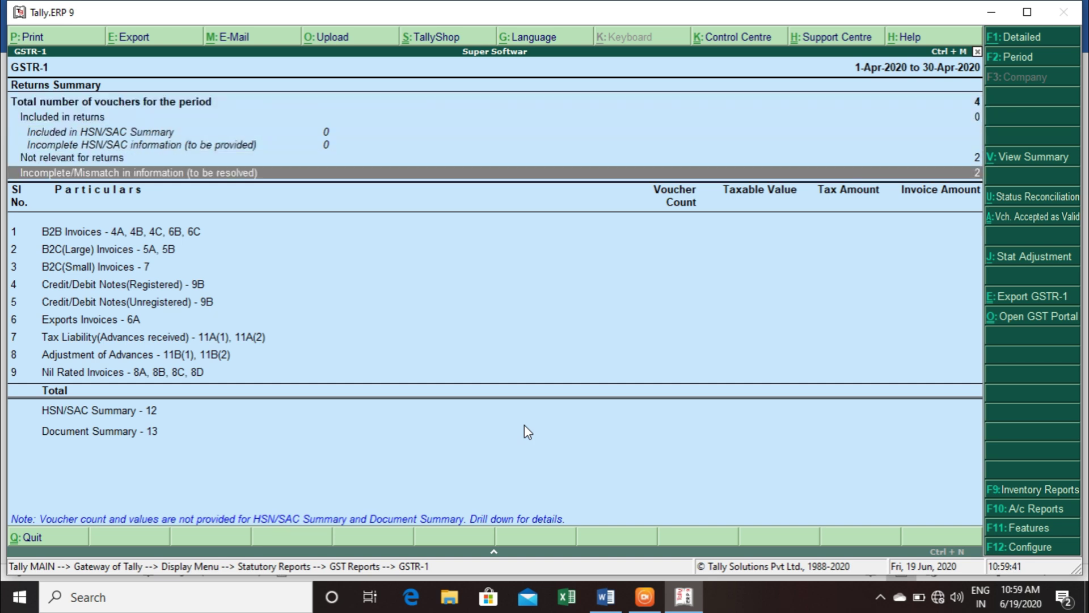
pyautogui.press('Return')
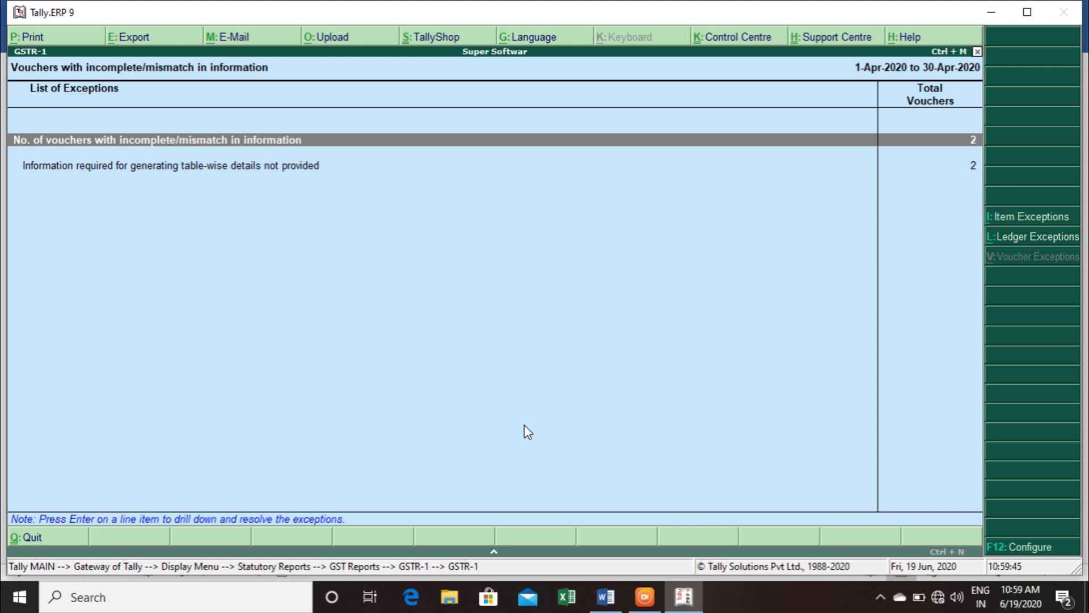
pyautogui.press('Return')
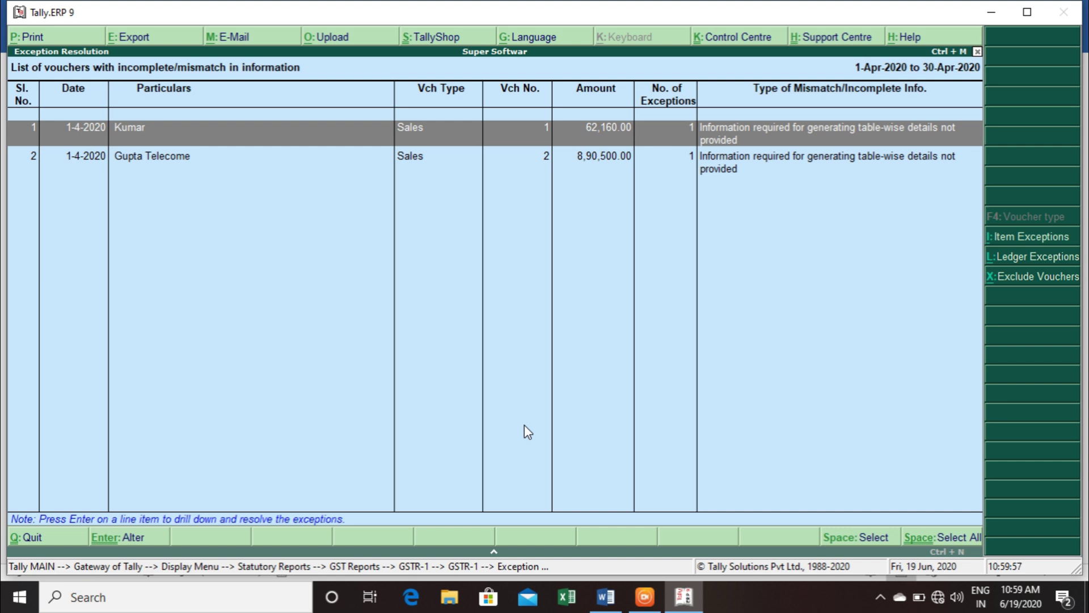
# Accept the party GSTIN/UIN as valid for sales voucher no. 1 (ref. km/02), skipping its validation, and save the resolution
pyautogui.press('Return')
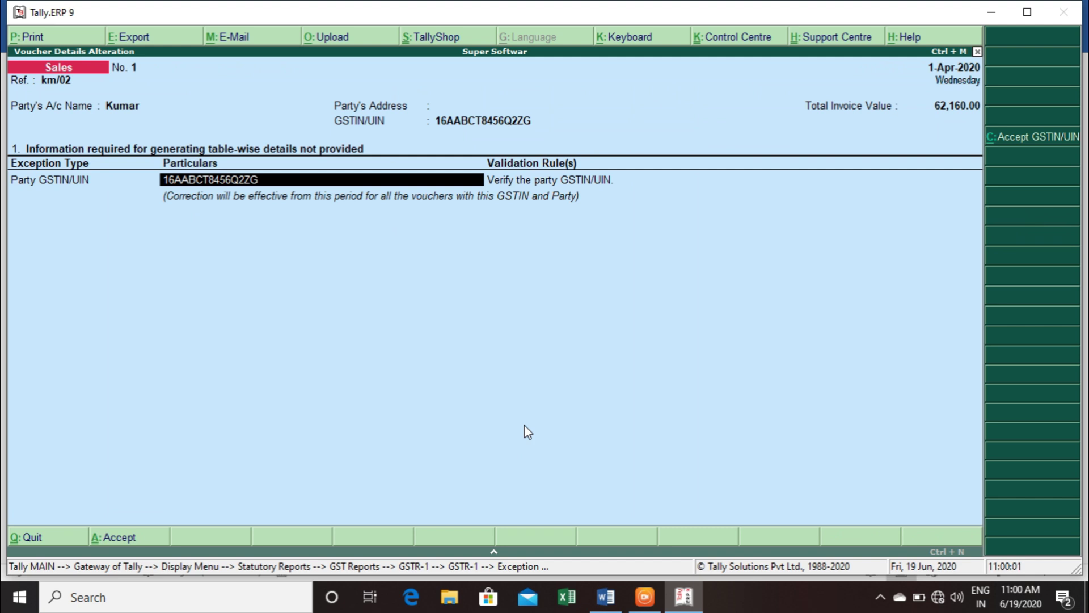
pyautogui.hotkey('ctrl', 'c')
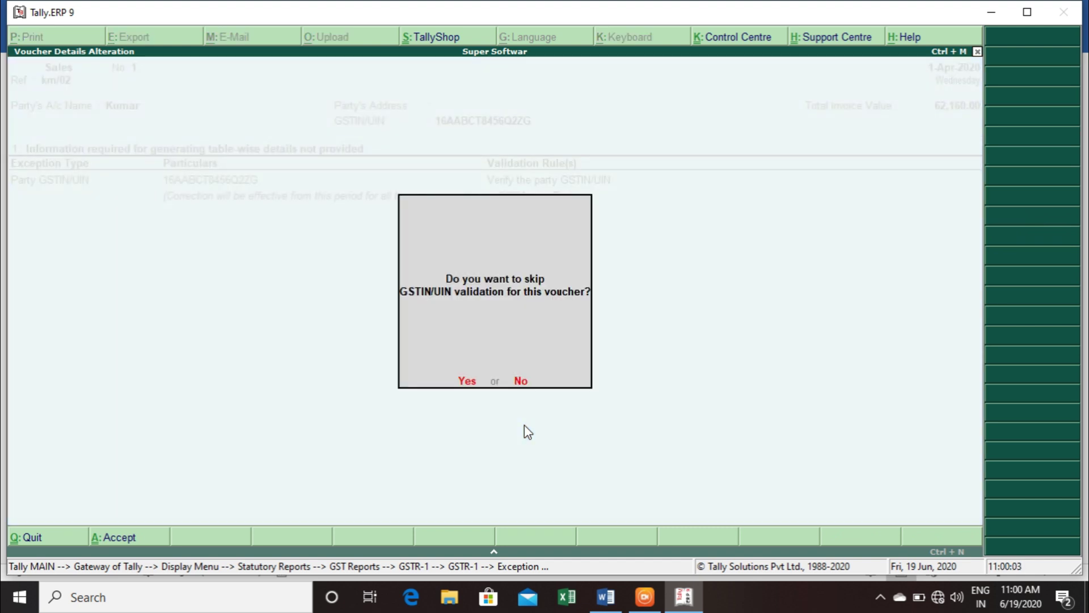
pyautogui.press('y')
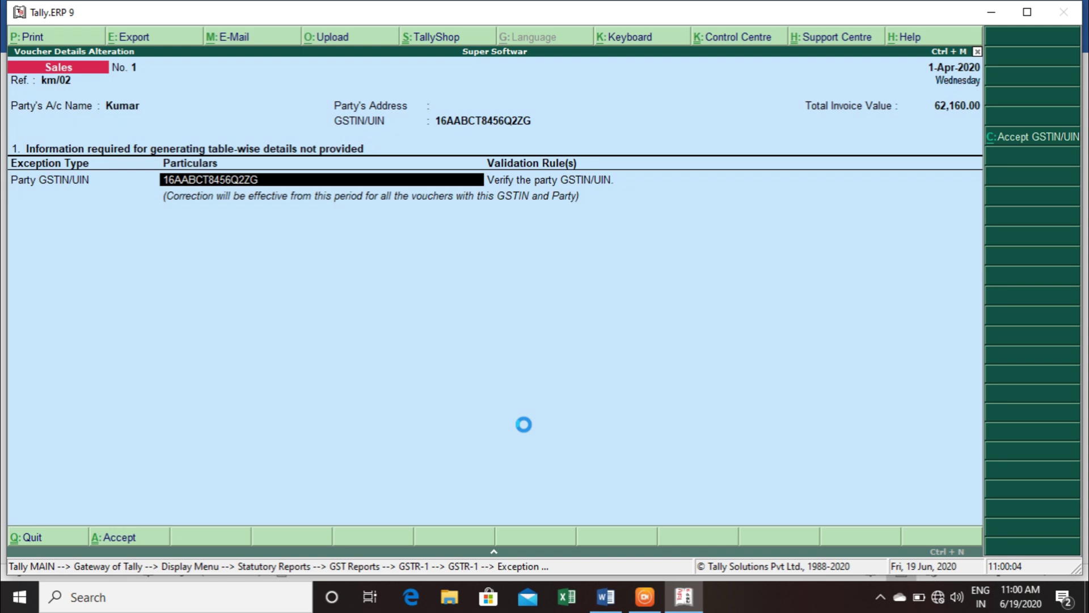
pyautogui.hotkey('ctrl', 'a')
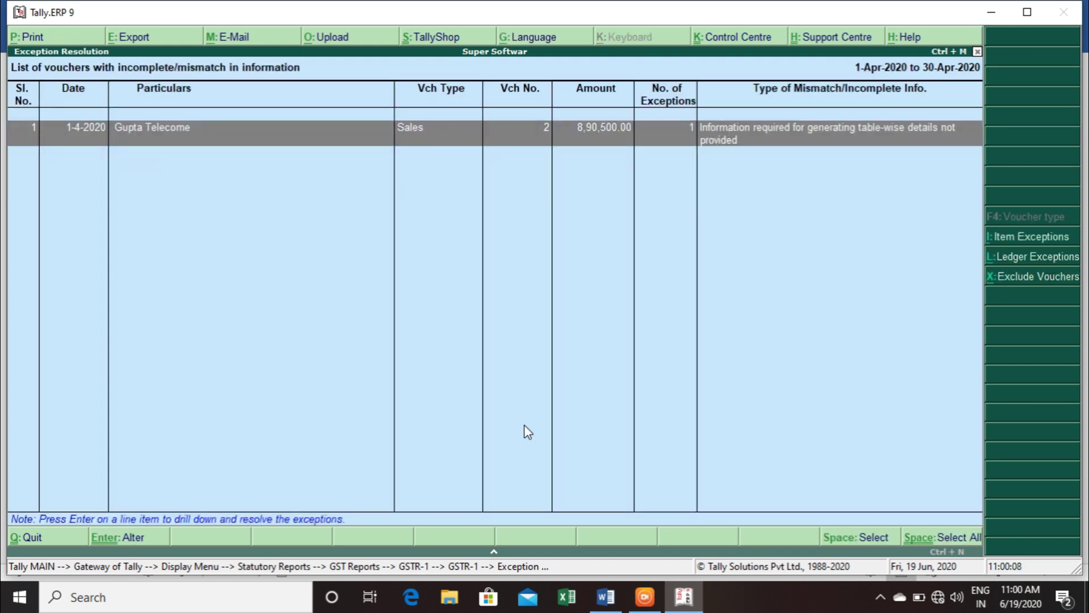
# Skip GSTIN/UIN validation for the Gupta Telecome sales voucher and return to the GSTR-1 summary
pyautogui.press('Return')
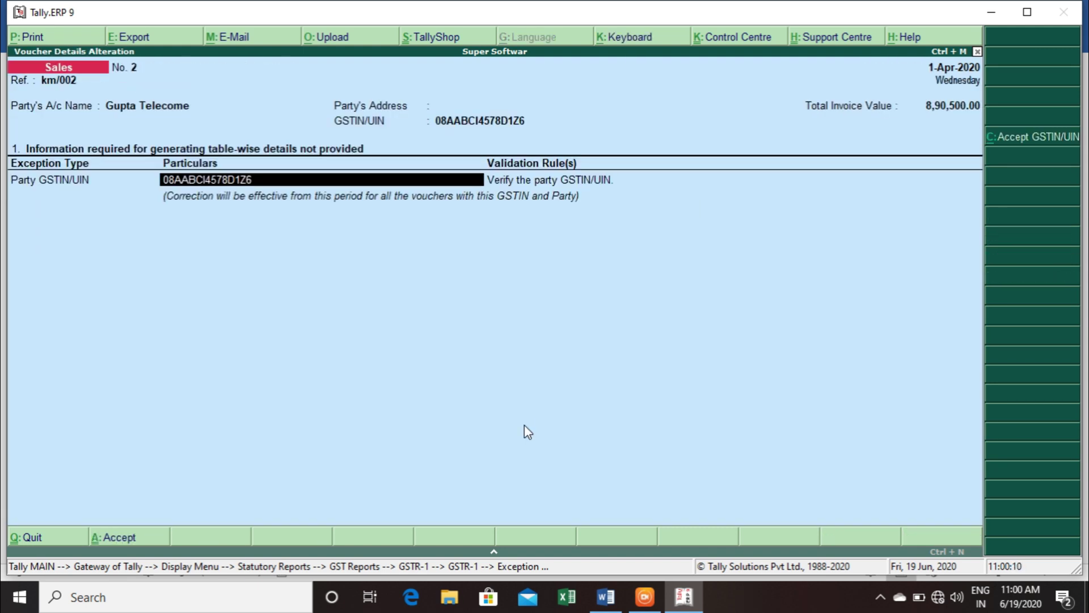
pyautogui.press('Return')
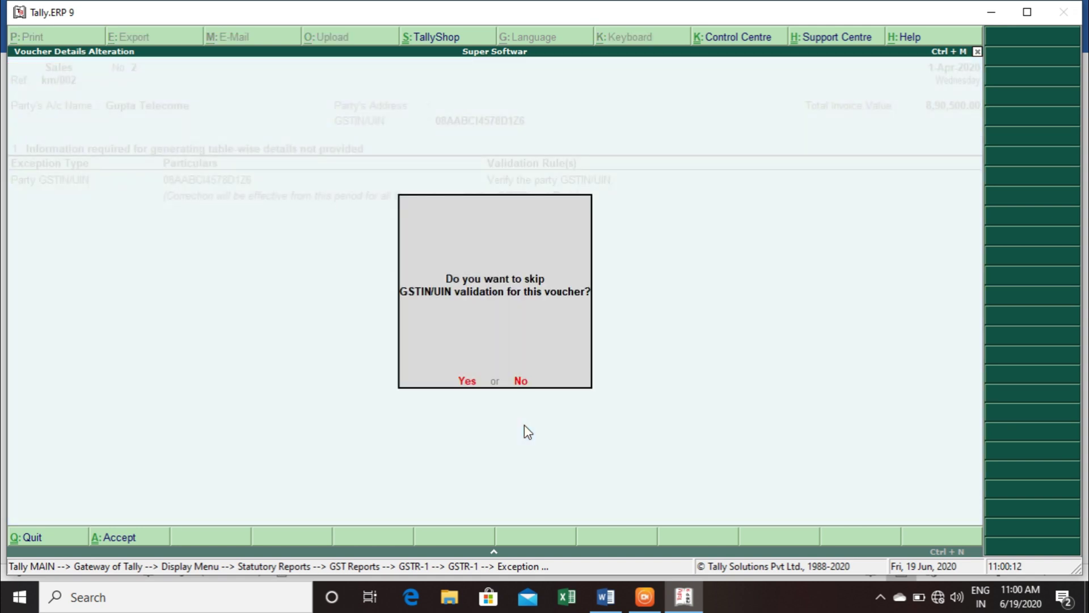
pyautogui.press('n')
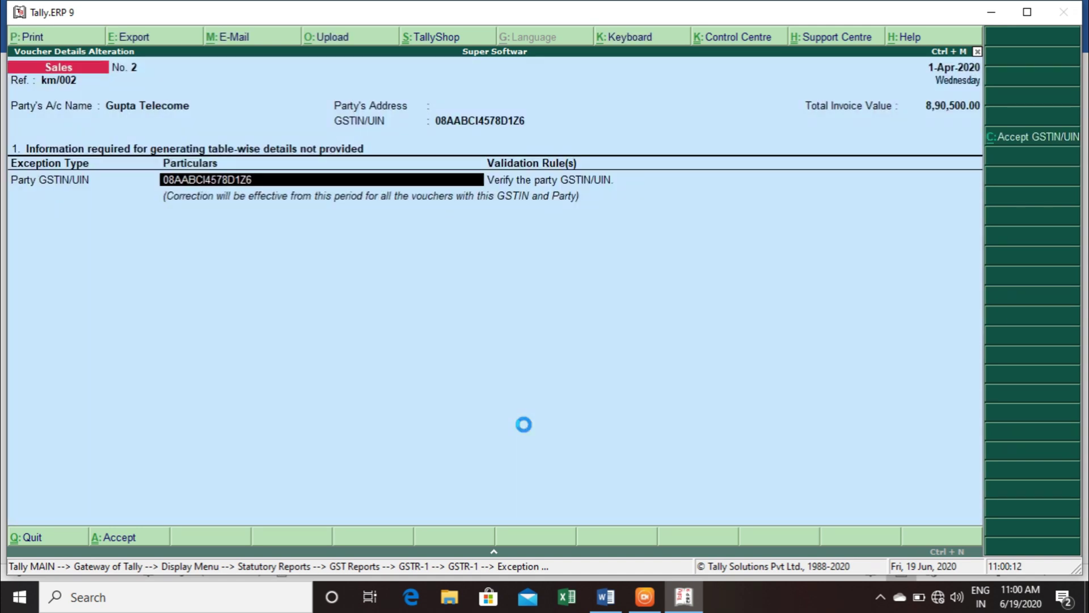
pyautogui.press('Escape')
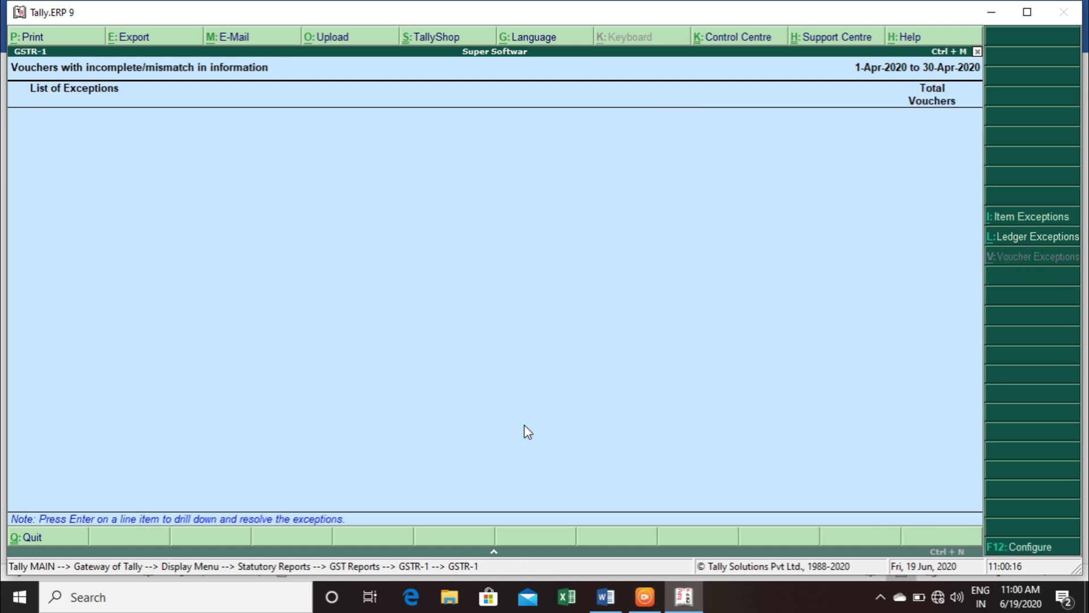
pyautogui.press('Escape')
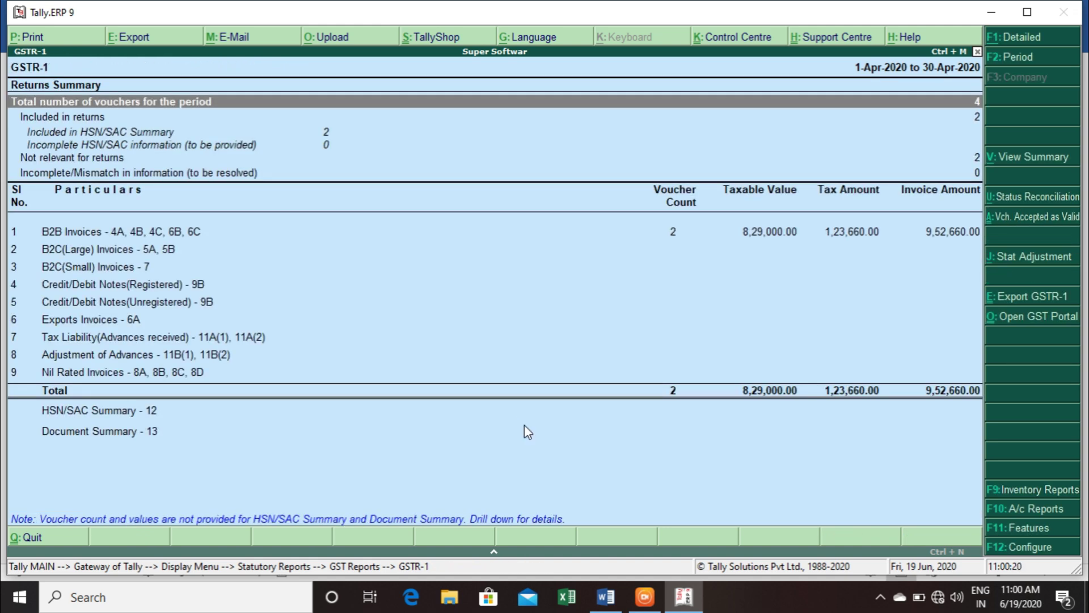
# Examine the party-wise taxable values and tax amounts of the B2B Invoices in GSTR-1
pyautogui.press('Down')
pyautogui.press('Down')
pyautogui.press('Down')
pyautogui.press('Down')
pyautogui.press('Down')
pyautogui.press('Down')
pyautogui.press('Down')
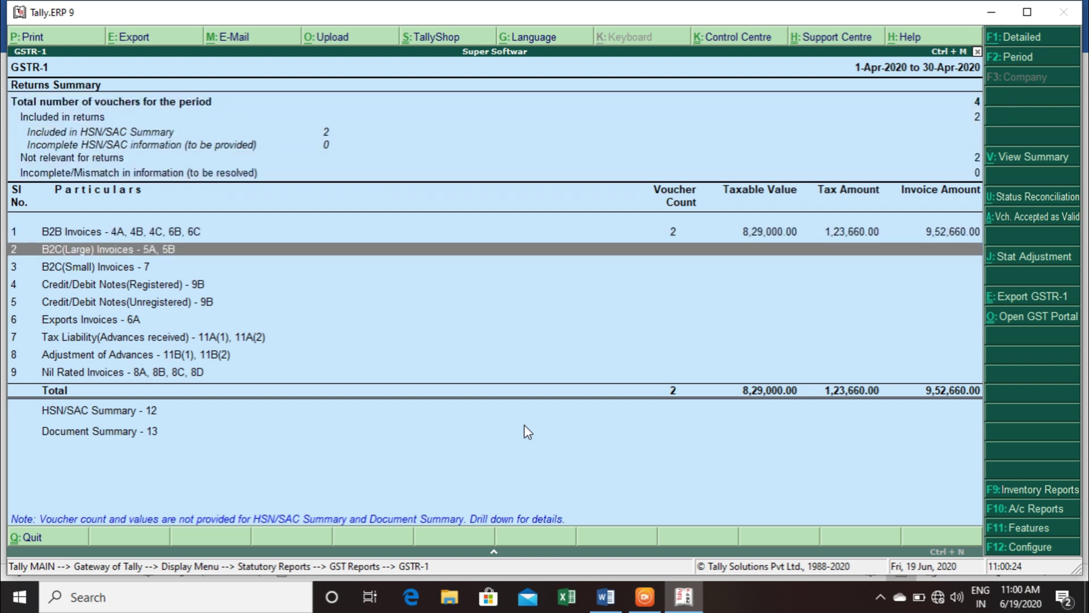
pyautogui.press('Up')
pyautogui.press('Return')
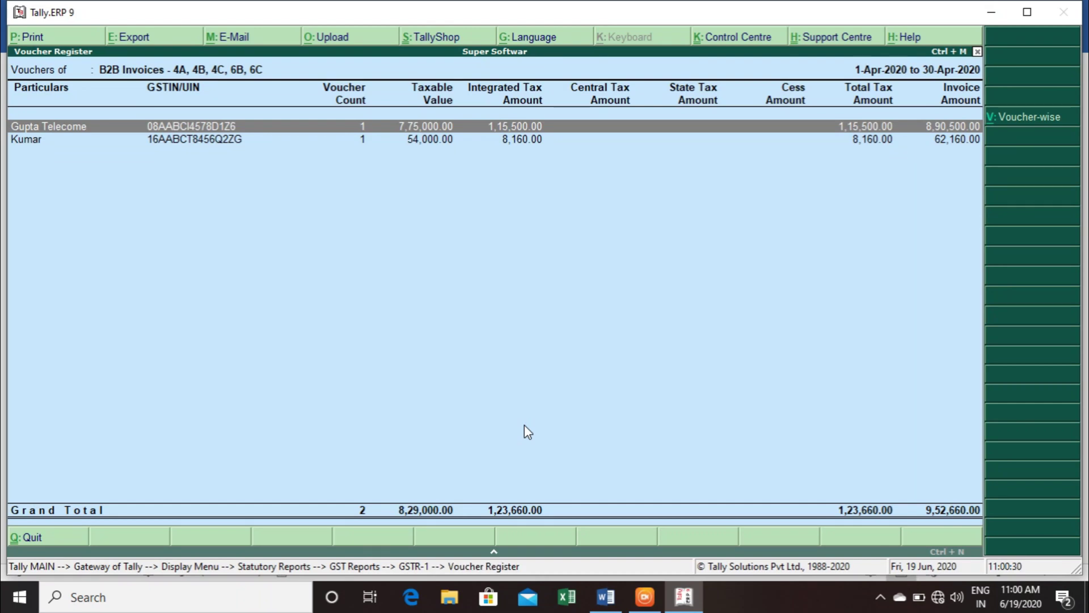
pyautogui.press('Escape')
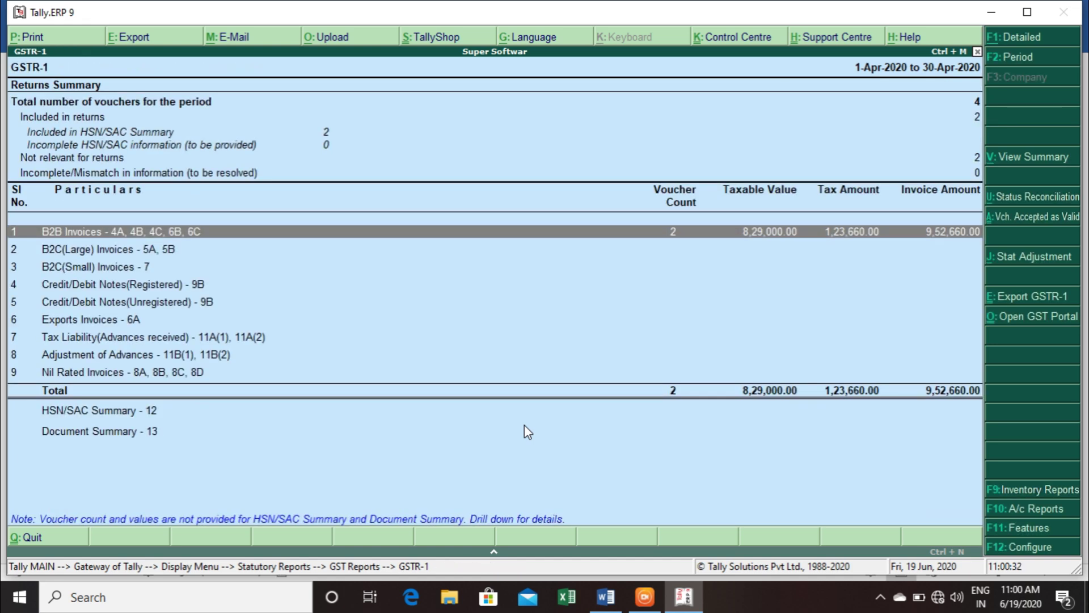
# Open the GSTR-2 report and examine the supplier-wise details of its B2B Invoices
pyautogui.press('Escape')
pyautogui.press('Down')
pyautogui.press('Return')
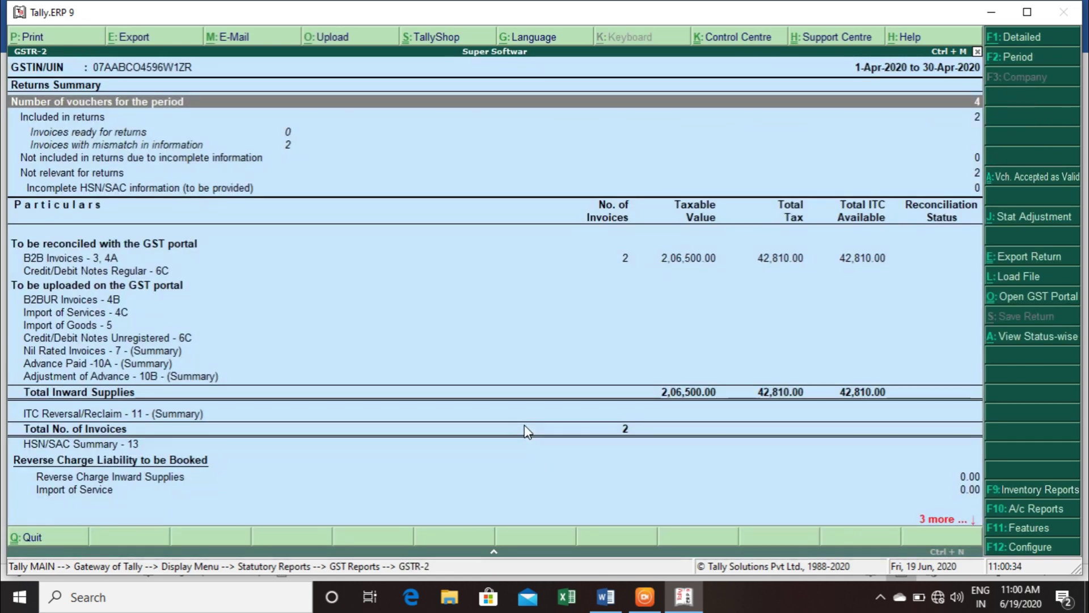
pyautogui.press('Return')
pyautogui.press('Escape')
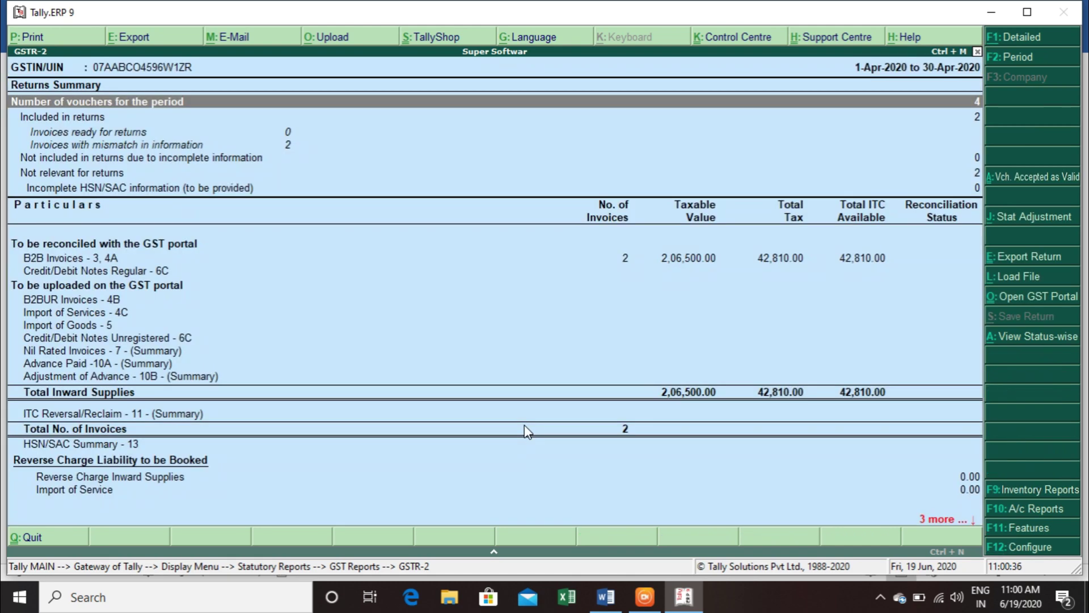
pyautogui.press('Down')
pyautogui.press('Down')
pyautogui.press('Down')
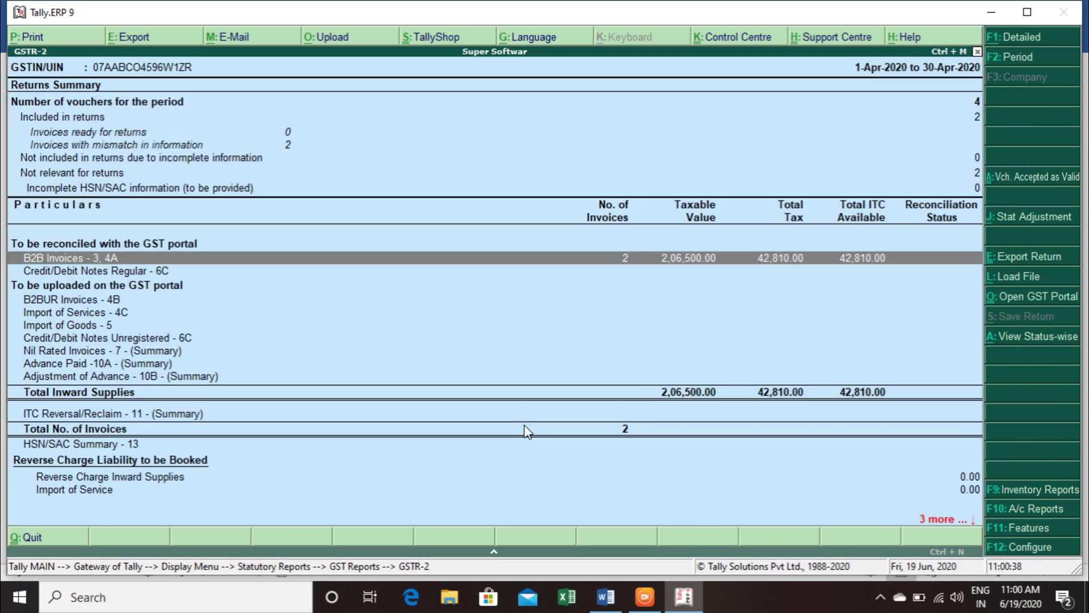
pyautogui.press('Return')
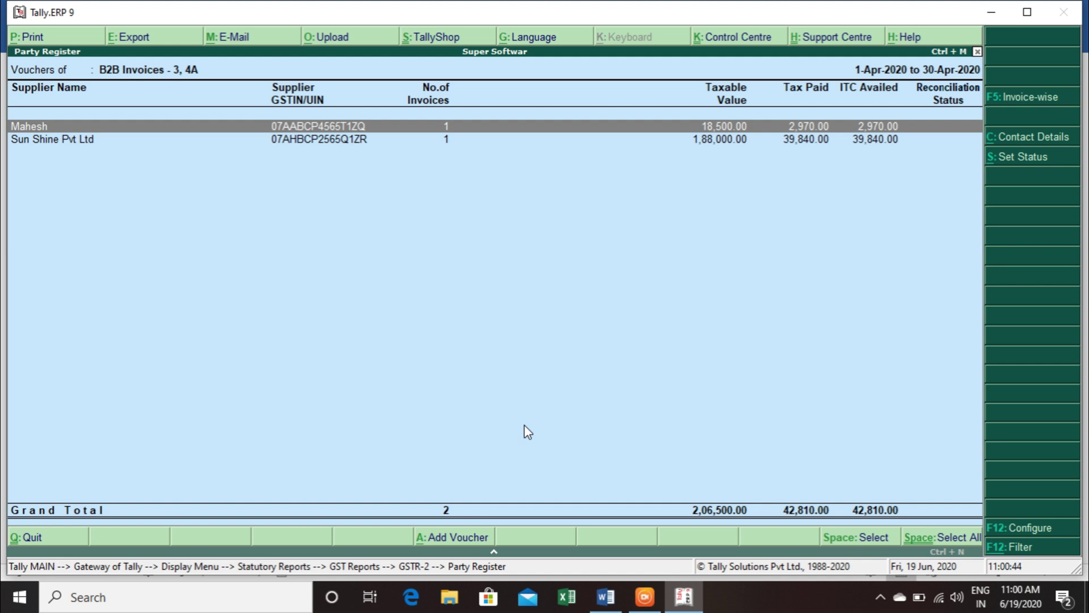
# Switch to Word and review the exercise's purchase and sale entries against the GST reports
pyautogui.hotkey('alt', 'Tab')
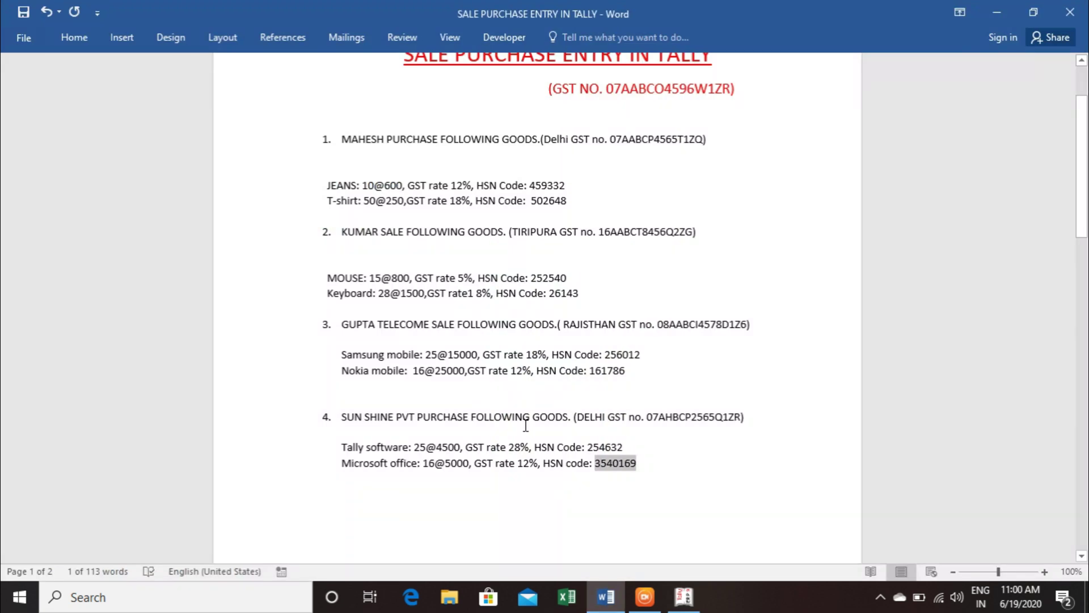
pyautogui.press('Up')
pyautogui.press('Up')
pyautogui.press('Up')
pyautogui.press('Up')
pyautogui.press('Up')
pyautogui.press('Up')
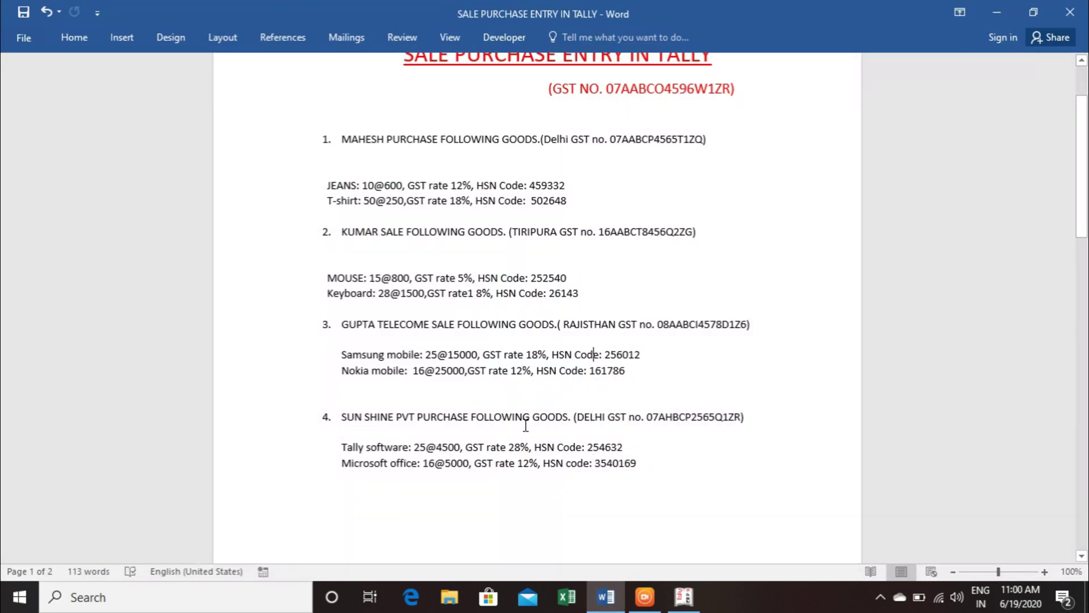